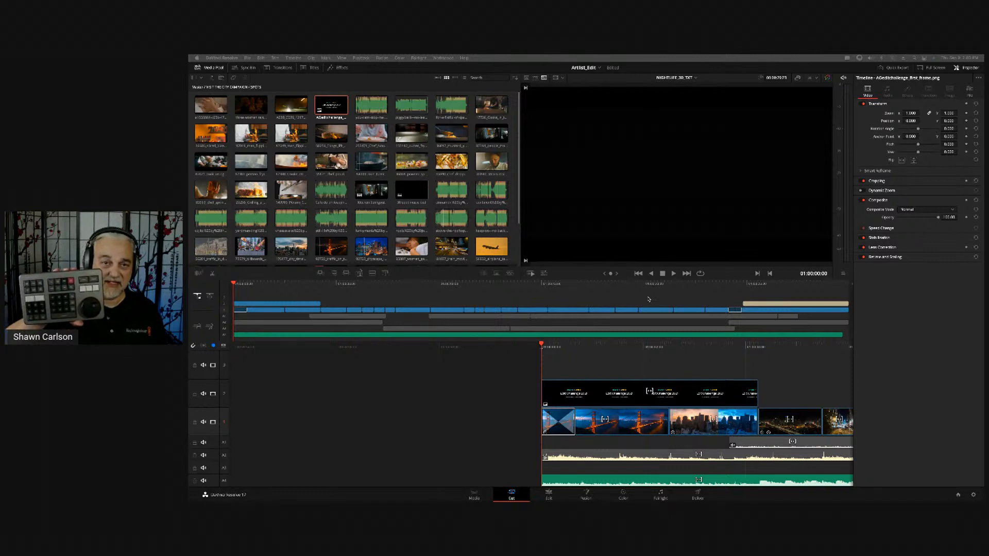
- Step three frames into the timeline and step back to its first frame
{"action": "key", "text": "Right"}
{"action": "key", "text": "Right"}
{"action": "key", "text": "Right"}
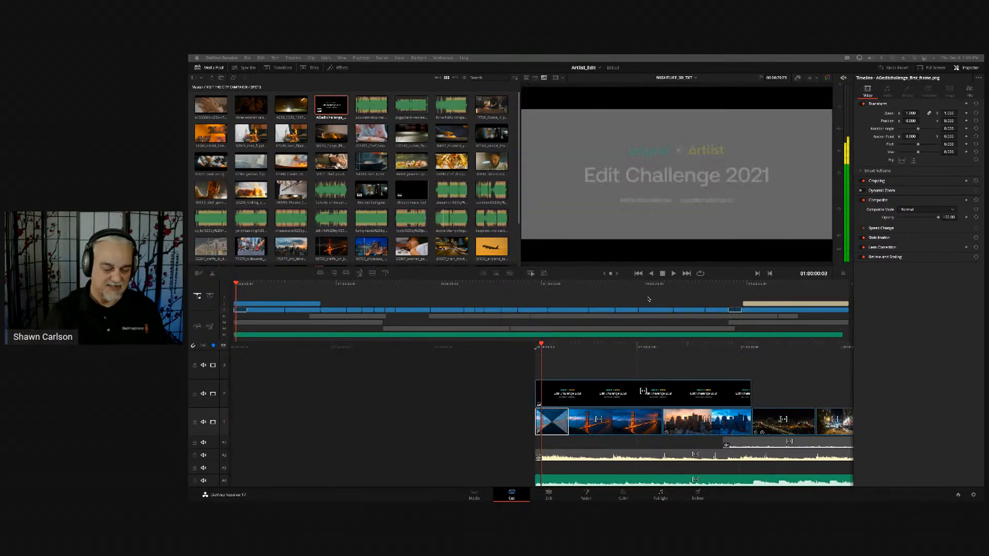
{"action": "key", "text": "Left"}
{"action": "key", "text": "Left"}
{"action": "key", "text": "Left"}
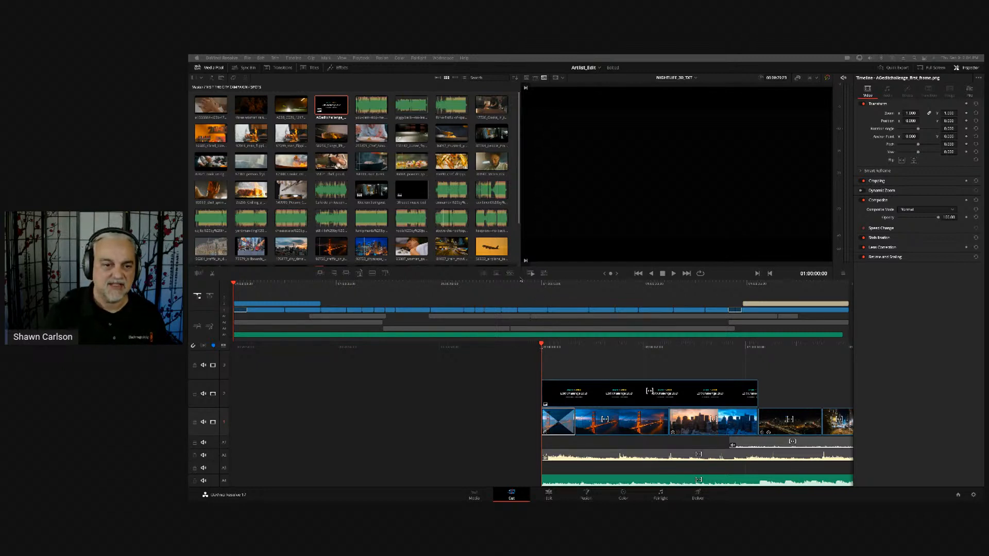
- Enlarge the media pool and viewer by lowering the divider above the timeline
{"action": "left_click", "coordinate": [579, 278]}
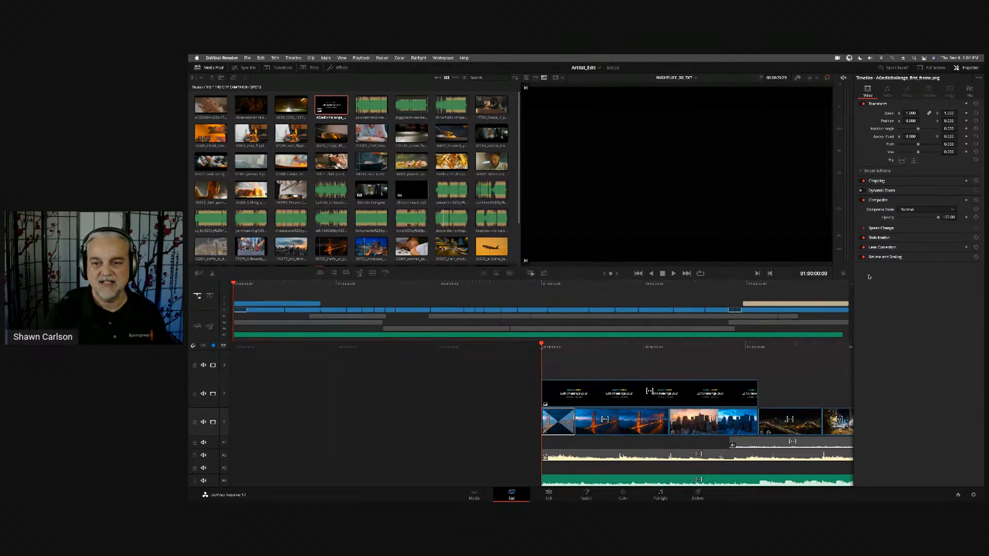
{"action": "left_click_drag", "start_coordinate": [843, 275], "coordinate": [831, 328]}
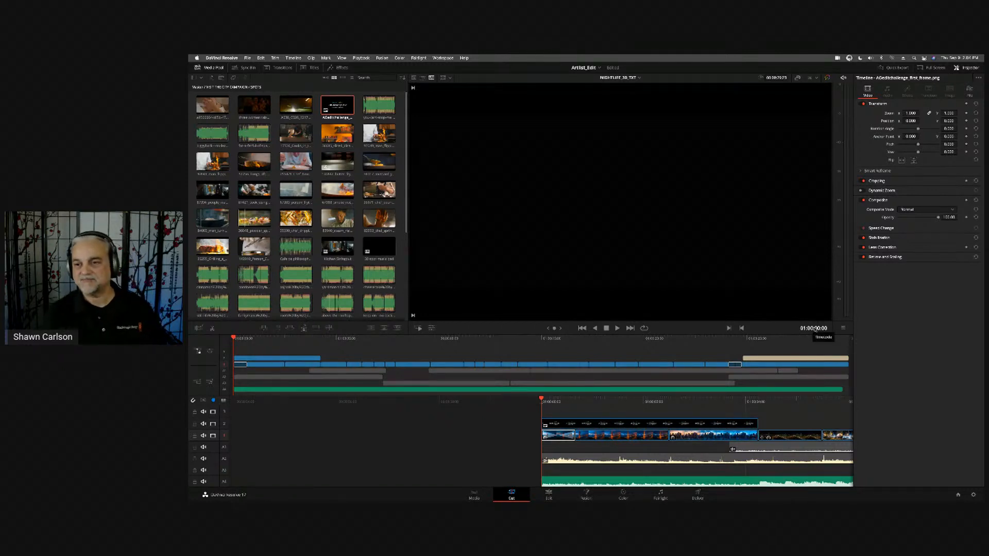
{"action": "mouse_move", "coordinate": [839, 328]}
{"action": "left_mouse_down"}
{"action": "mouse_move", "coordinate": [839, 306]}
{"action": "mouse_move", "coordinate": [838, 321]}
{"action": "left_mouse_up"}
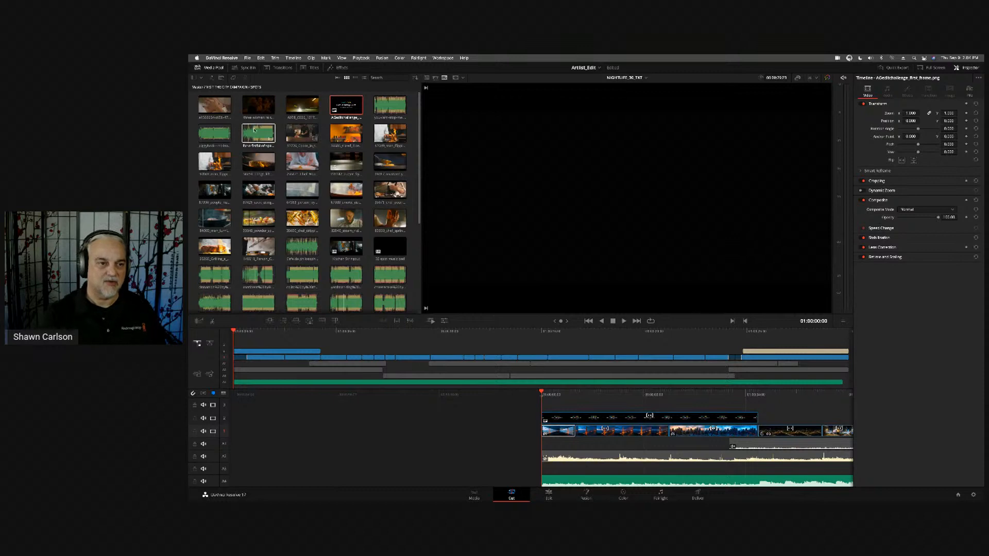
{"action": "left_click", "coordinate": [444, 321]}
{"action": "left_click", "coordinate": [444, 321]}
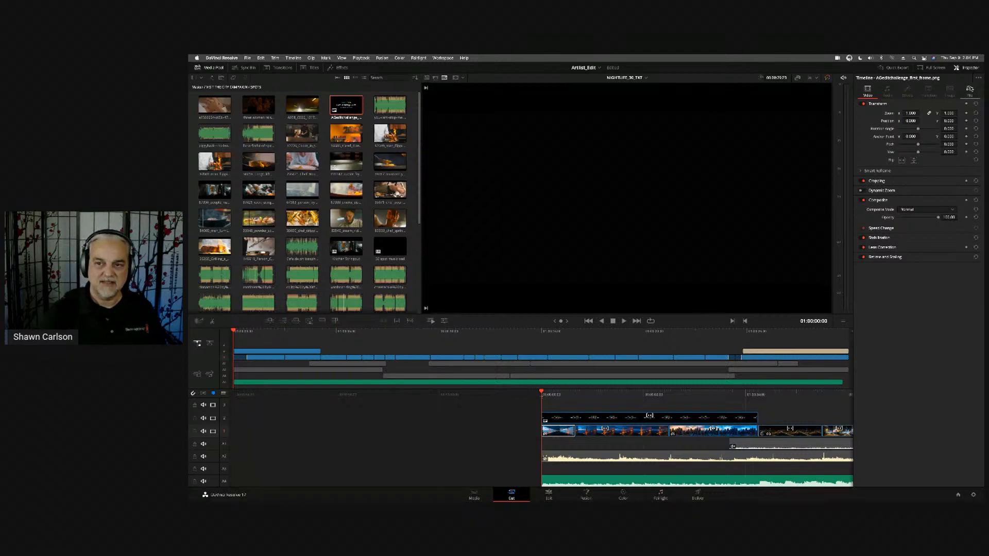
{"action": "left_click", "coordinate": [970, 90]}
{"action": "left_click", "coordinate": [867, 92]}
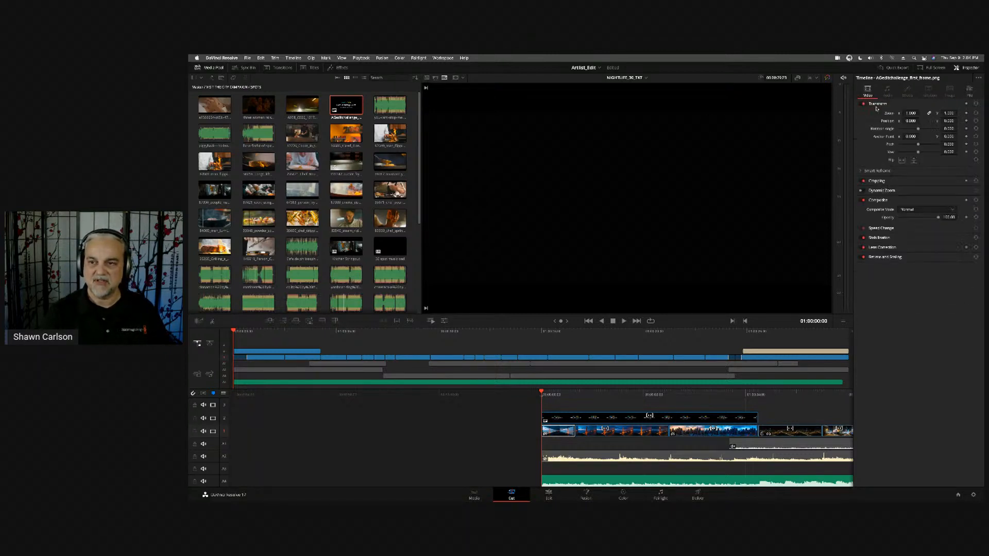
- Play the timeline from the opening title to its end and scrub back to the facial massage shot at 01:00:21:19
{"action": "left_click", "coordinate": [620, 415]}
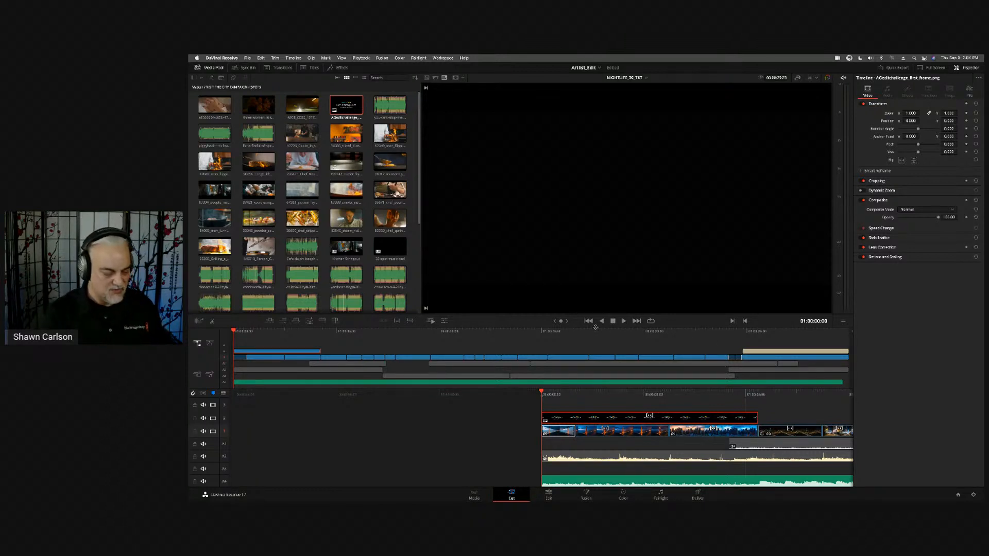
{"action": "key", "text": "space"}
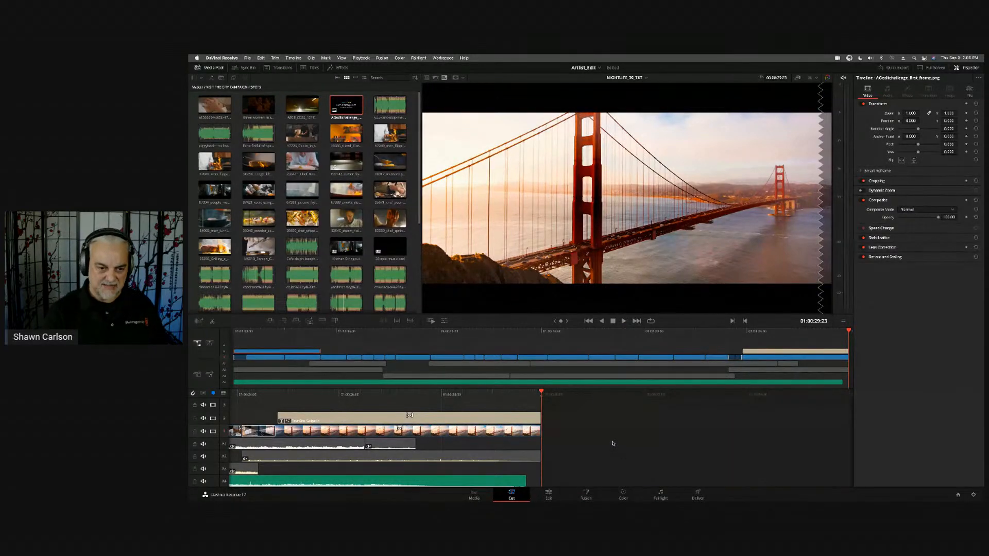
{"action": "key", "text": "j"}
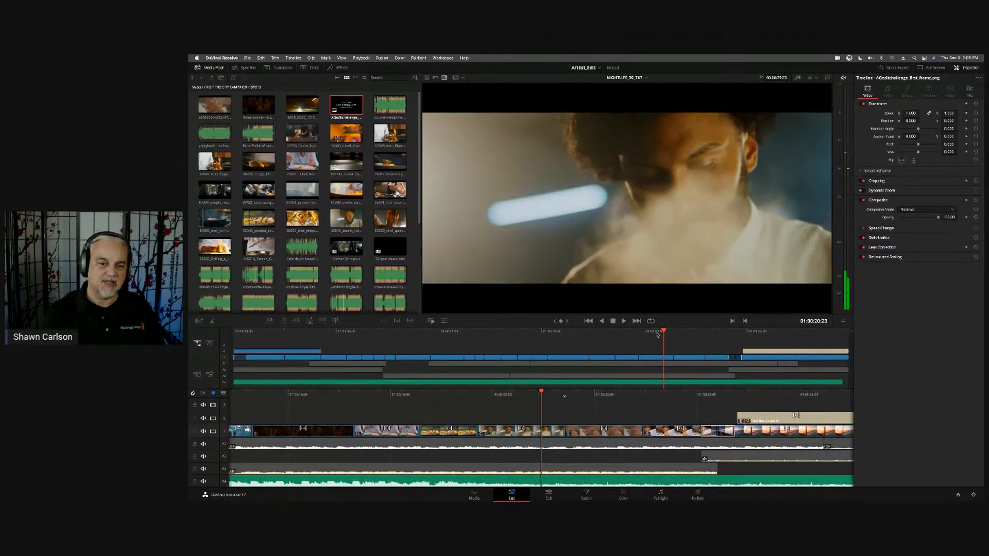
{"action": "mouse_move", "coordinate": [664, 332]}
{"action": "left_mouse_down"}
{"action": "mouse_move", "coordinate": [563, 342]}
{"action": "mouse_move", "coordinate": [680, 330]}
{"action": "left_mouse_up"}
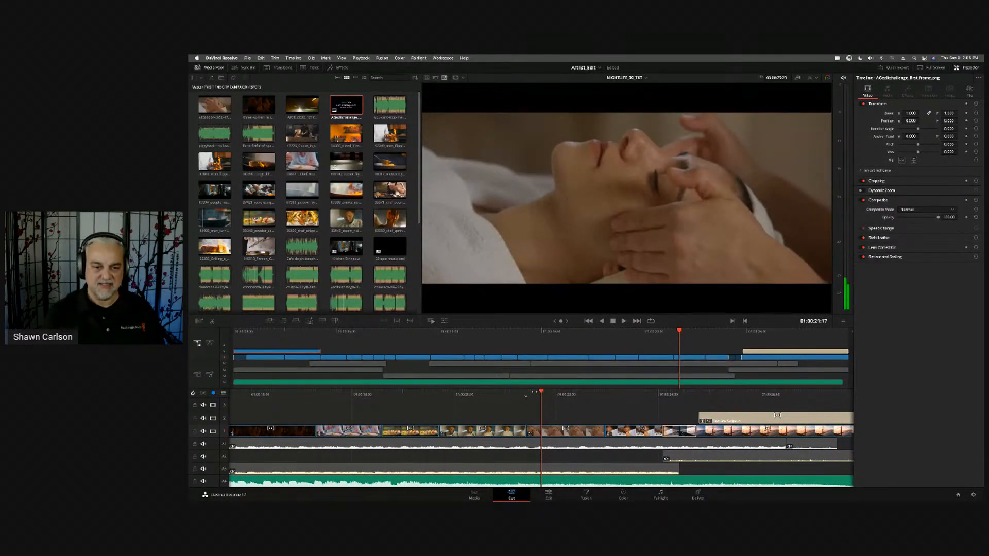
{"action": "left_click_drag", "start_coordinate": [545, 391], "coordinate": [474, 401]}
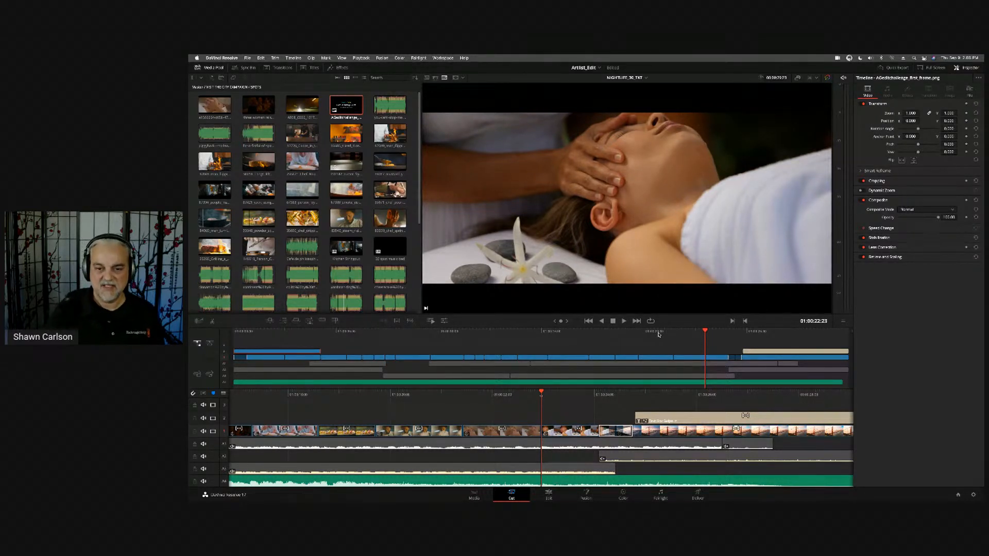
{"action": "left_click_drag", "start_coordinate": [658, 334], "coordinate": [684, 334]}
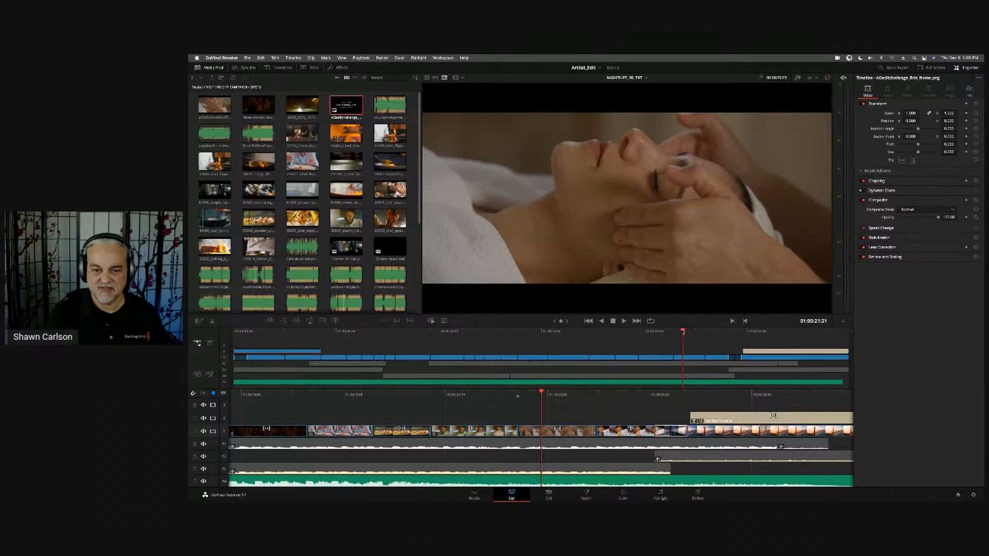
{"action": "left_click_drag", "start_coordinate": [683, 334], "coordinate": [682, 335]}
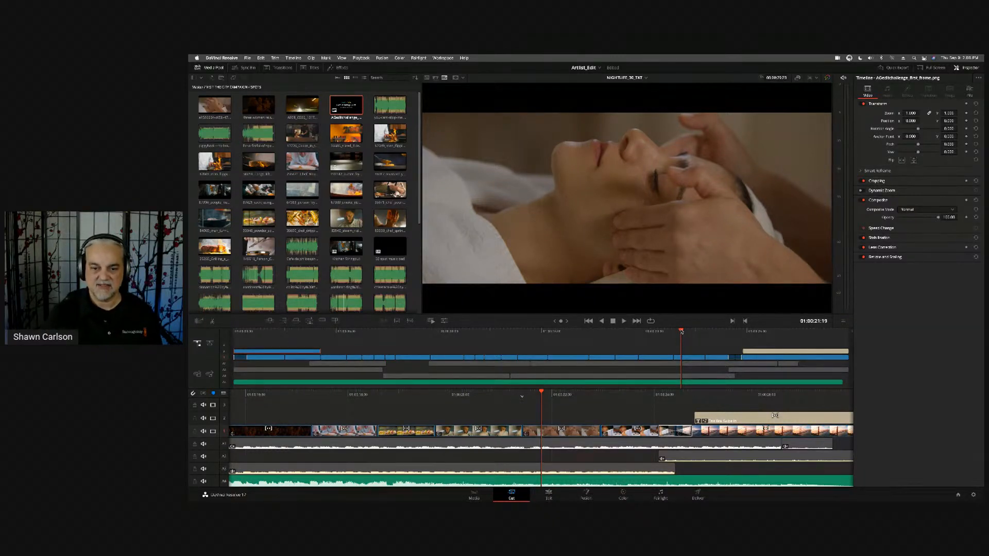
- Open the application preferences and examine the Memory and GPU system settings
{"action": "left_click", "coordinate": [225, 58]}
{"action": "left_click", "coordinate": [218, 91]}
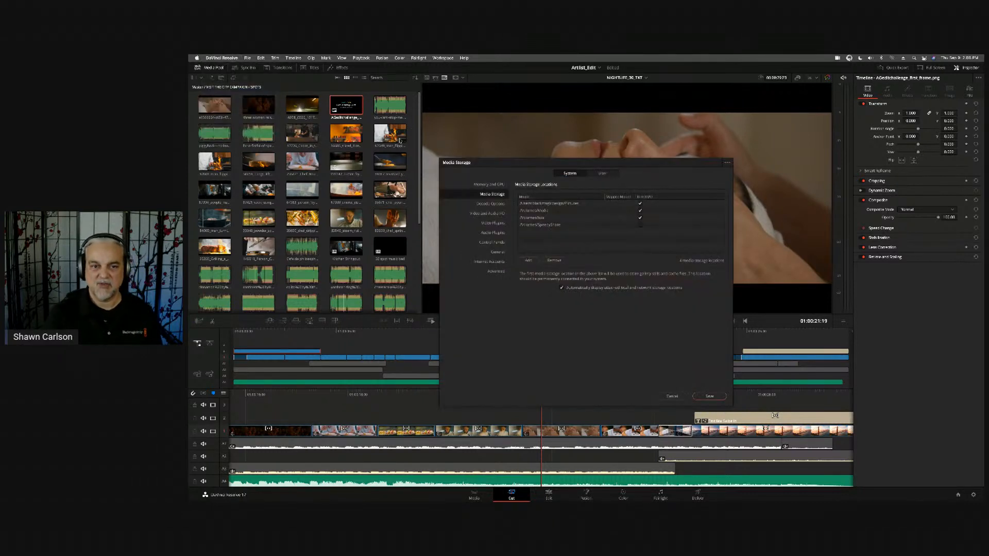
{"action": "left_click_drag", "start_coordinate": [529, 166], "coordinate": [586, 191]}
{"action": "left_click", "coordinate": [556, 214]}
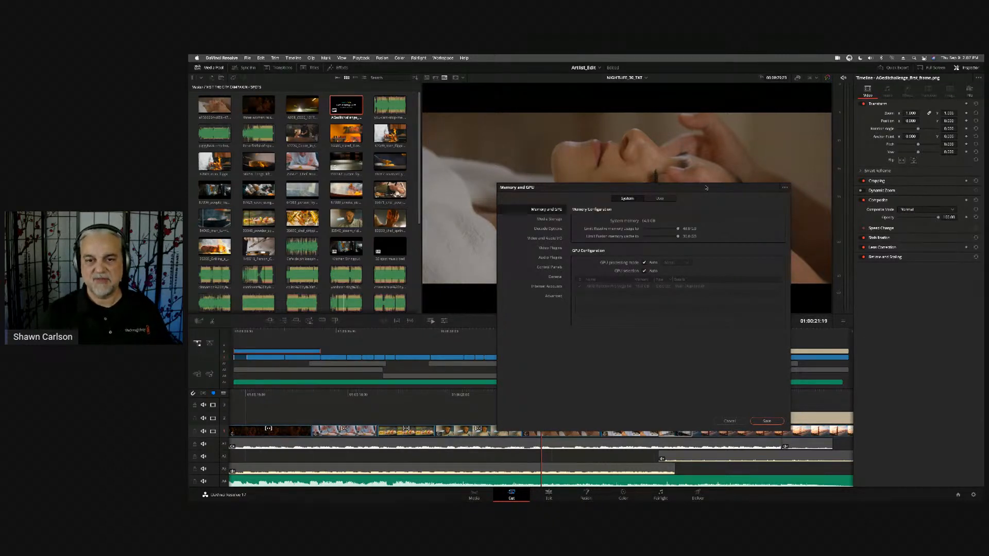
{"action": "left_click_drag", "start_coordinate": [706, 188], "coordinate": [690, 288]}
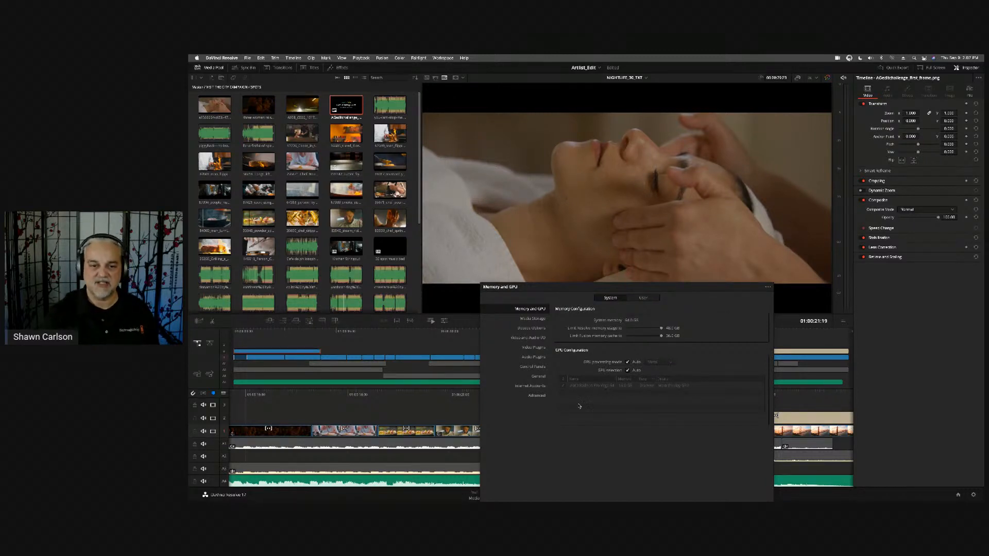
{"action": "left_click_drag", "start_coordinate": [561, 292], "coordinate": [549, 162]}
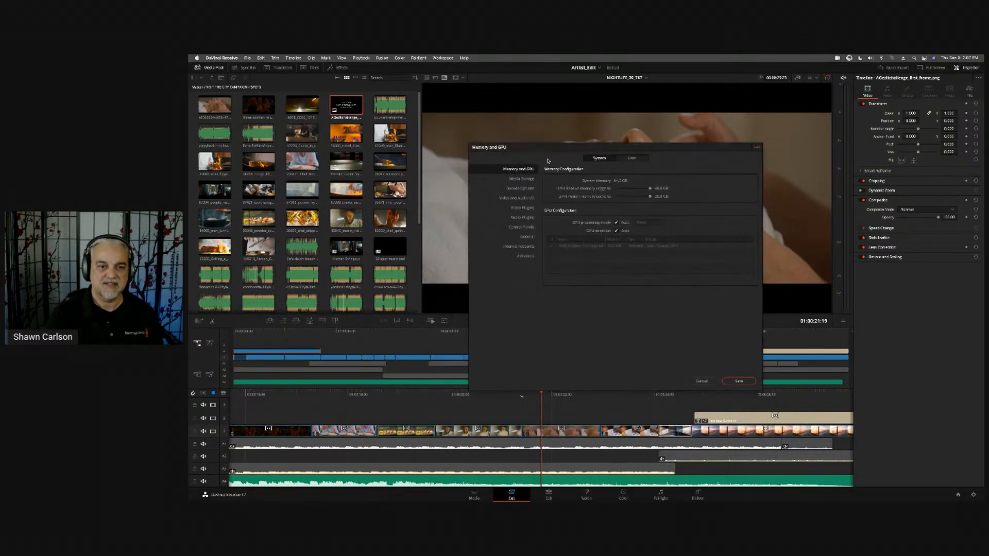
- Review the system Decode Options, including the available choices for GPU use with R3D footage
{"action": "left_click", "coordinate": [516, 188]}
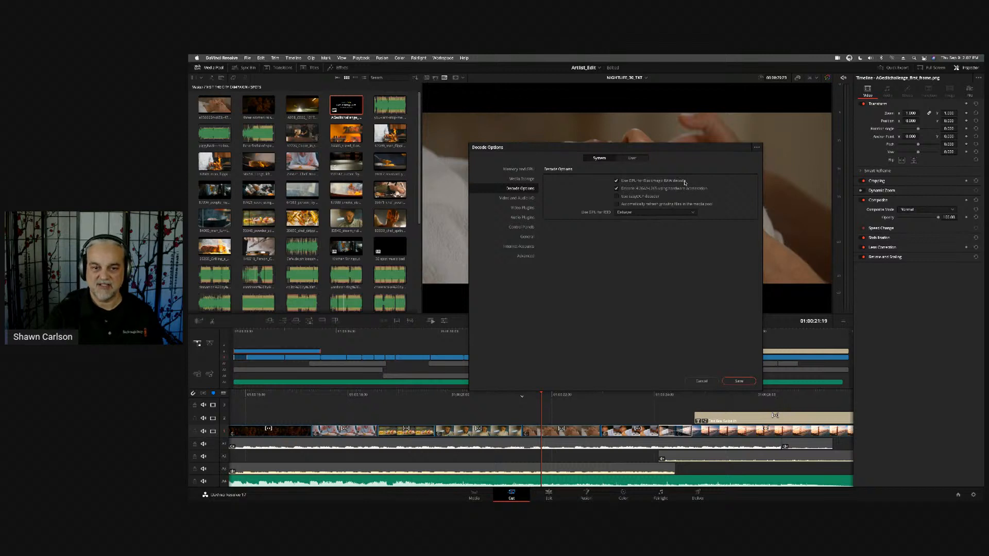
{"action": "left_click", "coordinate": [648, 213]}
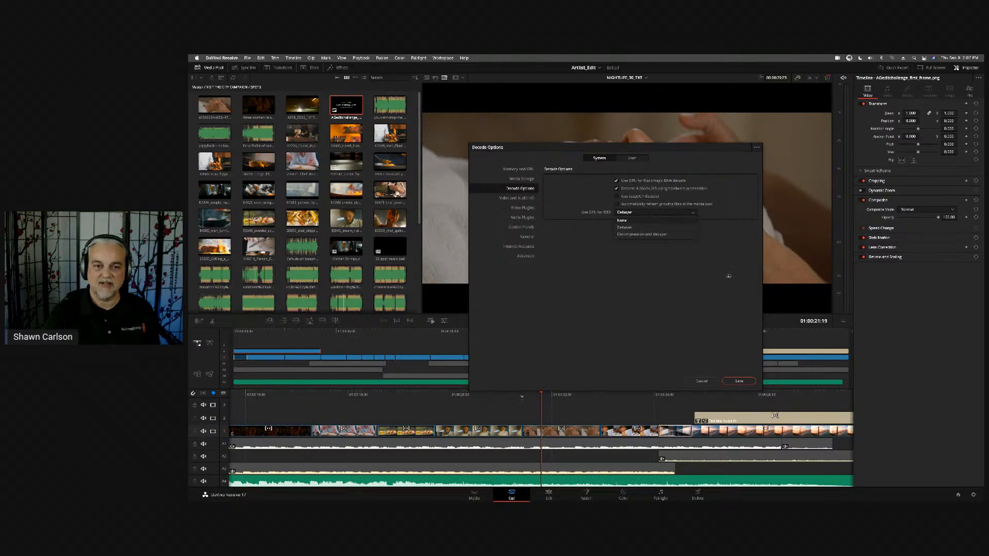
{"action": "left_click", "coordinate": [691, 292]}
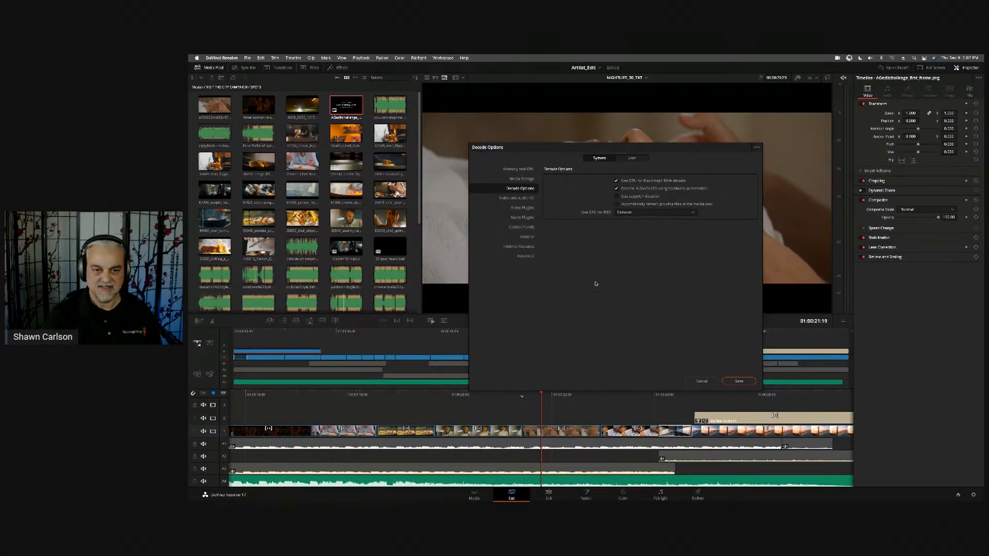
{"action": "left_click_drag", "start_coordinate": [562, 152], "coordinate": [567, 142]}
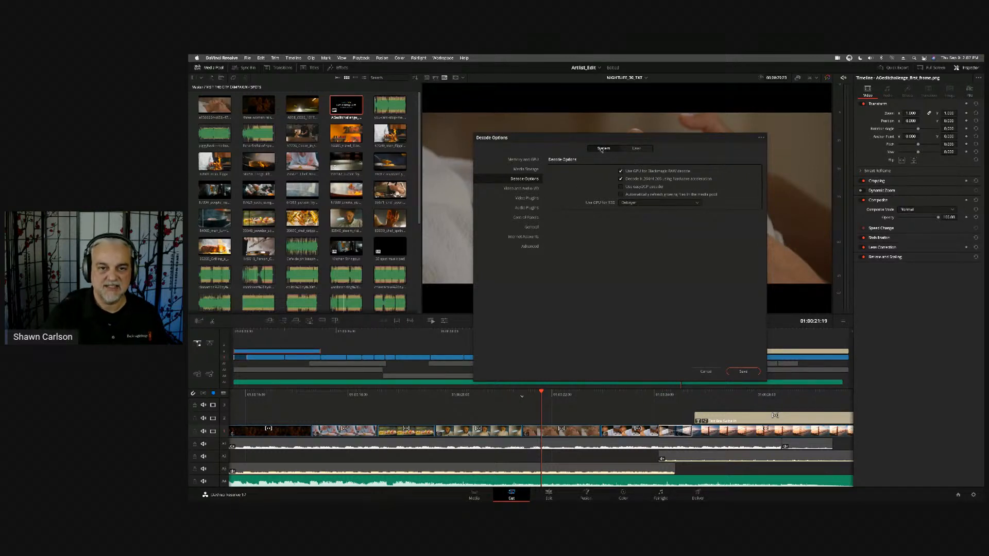
- Show the user UI Settings and the Export Preset option for a saved user preferences preset
{"action": "left_click", "coordinate": [637, 149]}
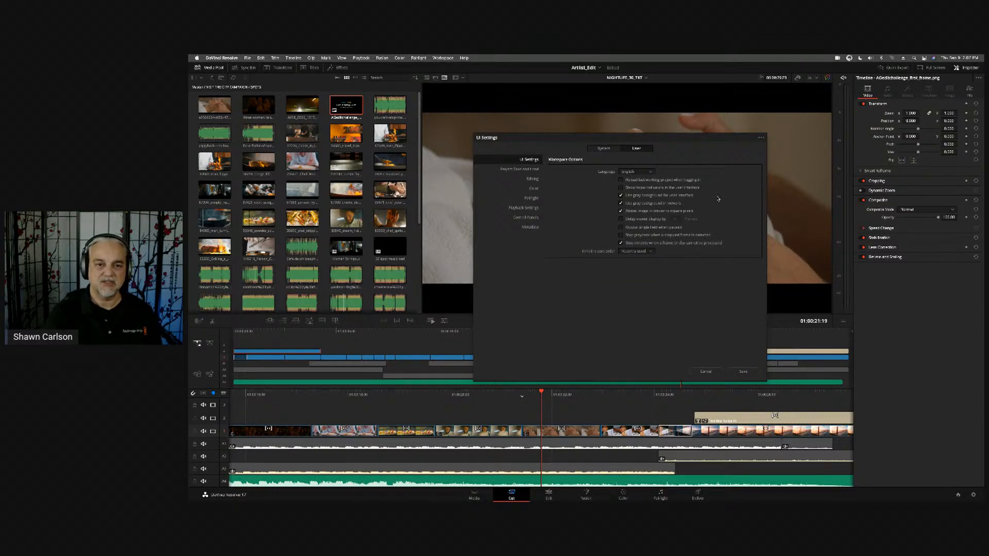
{"action": "left_click", "coordinate": [761, 138]}
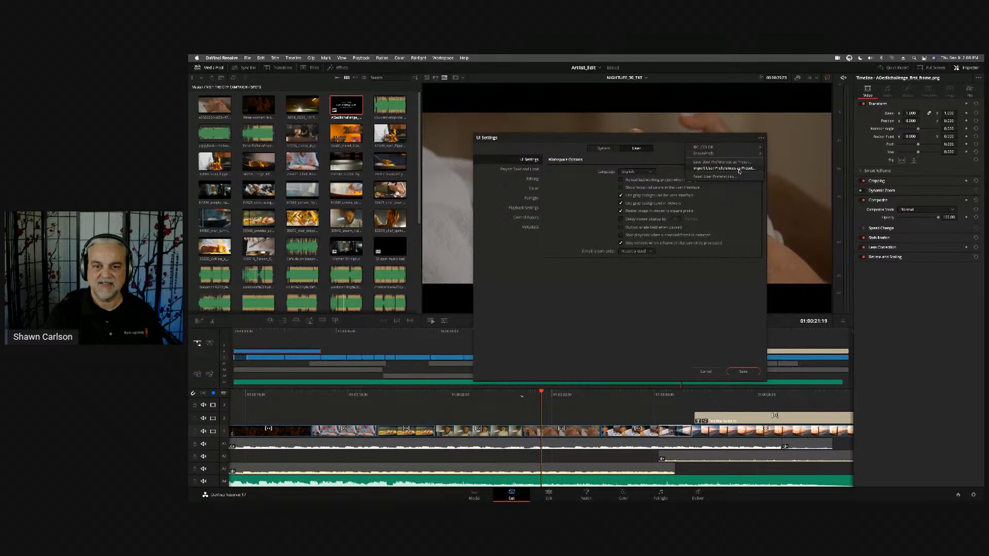
{"action": "mouse_move", "coordinate": [742, 153]}
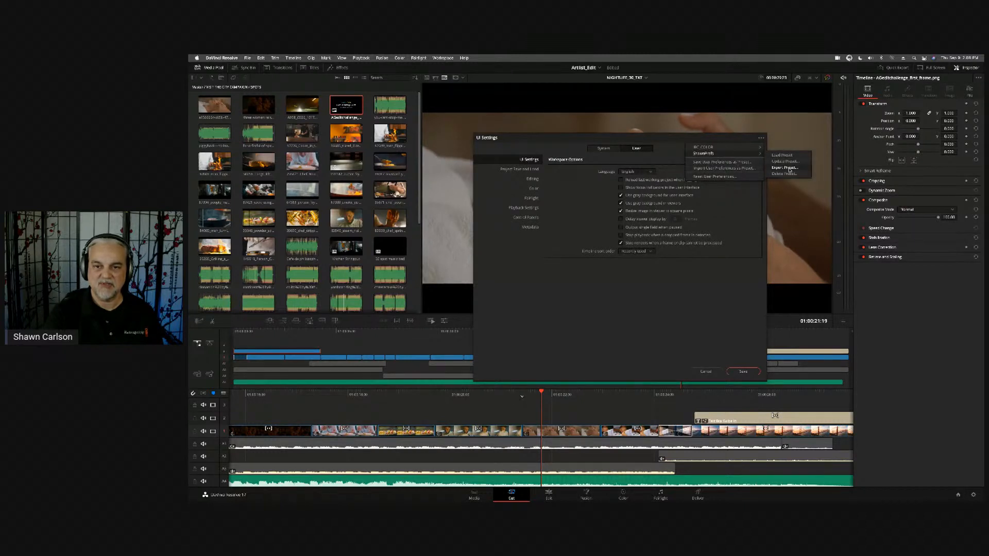
{"action": "left_click", "coordinate": [790, 169]}
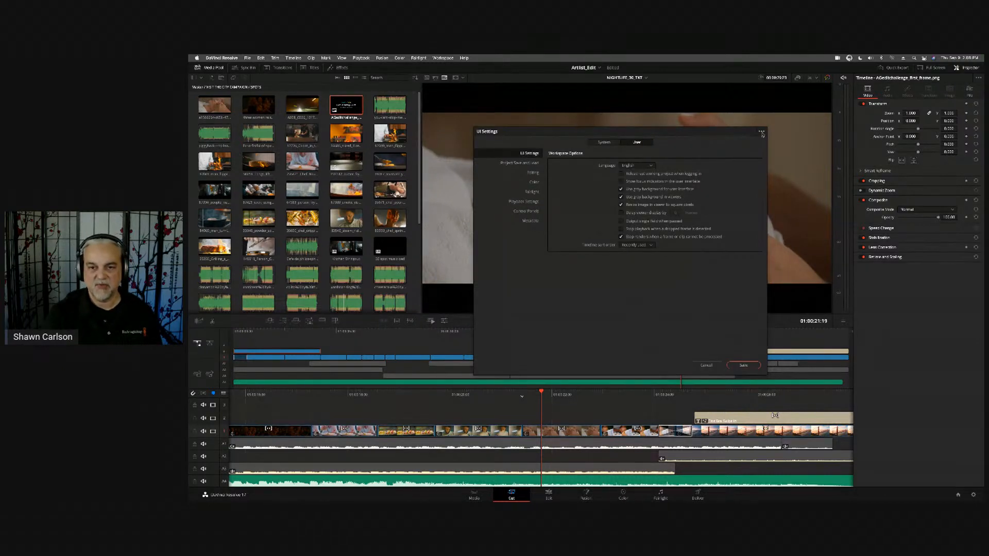
- Review the user Editing preferences and close the preferences without saving
{"action": "left_click", "coordinate": [533, 174]}
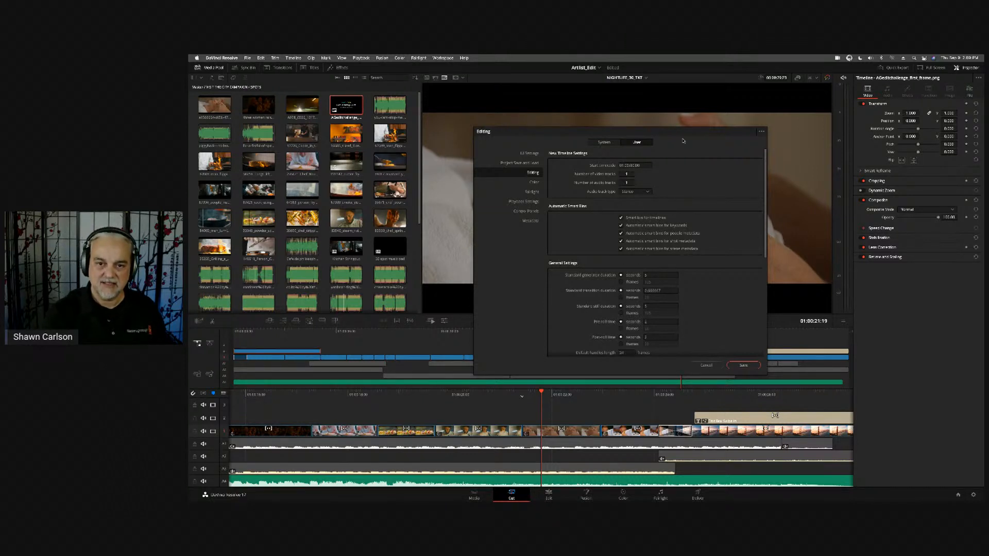
{"action": "left_click_drag", "start_coordinate": [683, 135], "coordinate": [688, 120]}
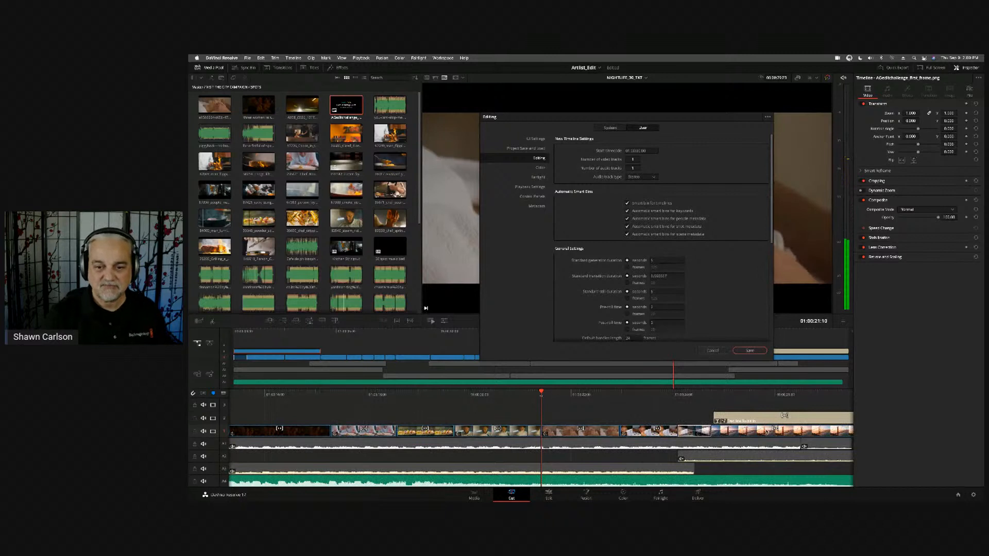
{"action": "left_click", "coordinate": [712, 351]}
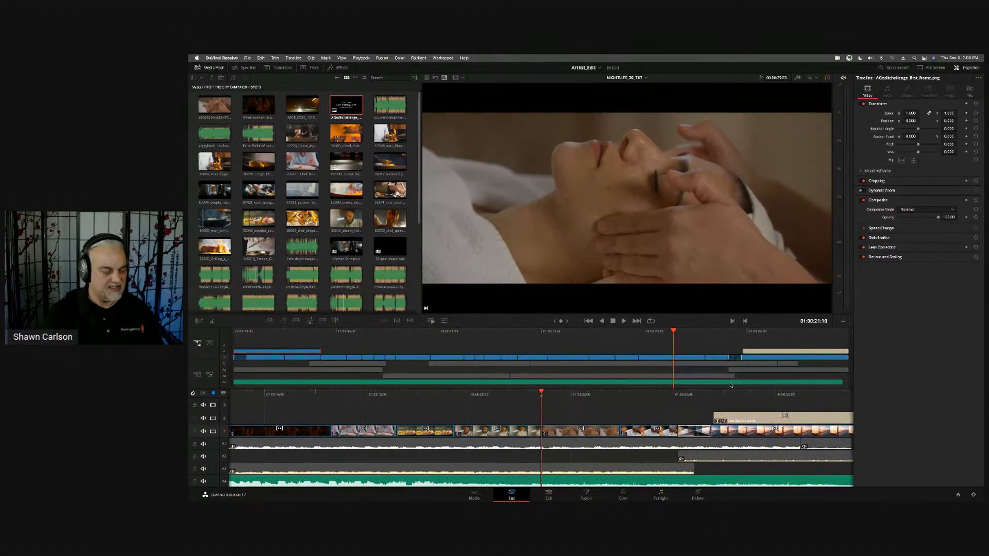
- Switch to the Edit page and show the edited spot's timeline from its beginning
{"action": "left_click", "coordinate": [549, 492]}
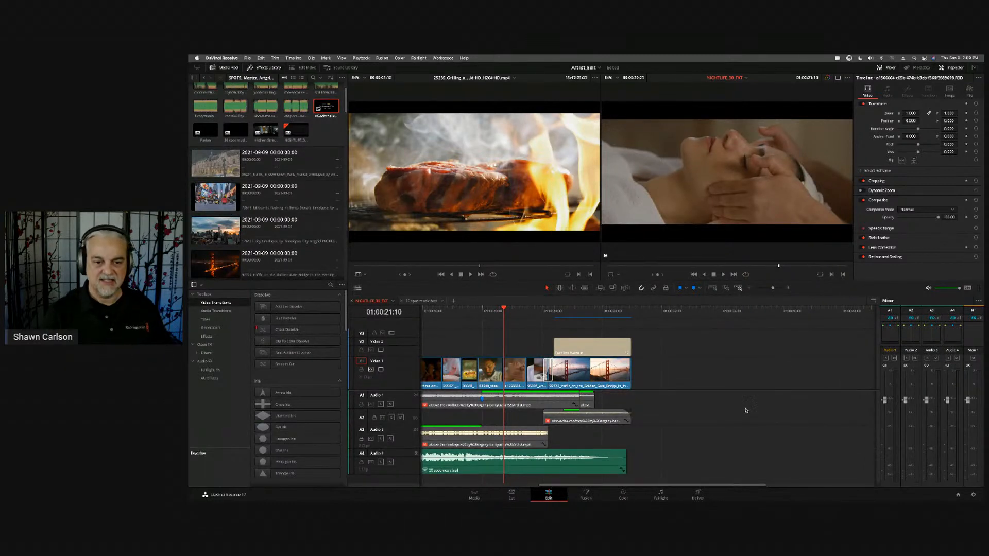
{"action": "scroll", "coordinate": [748, 412], "scroll_direction": "left", "scroll_amount": 5}
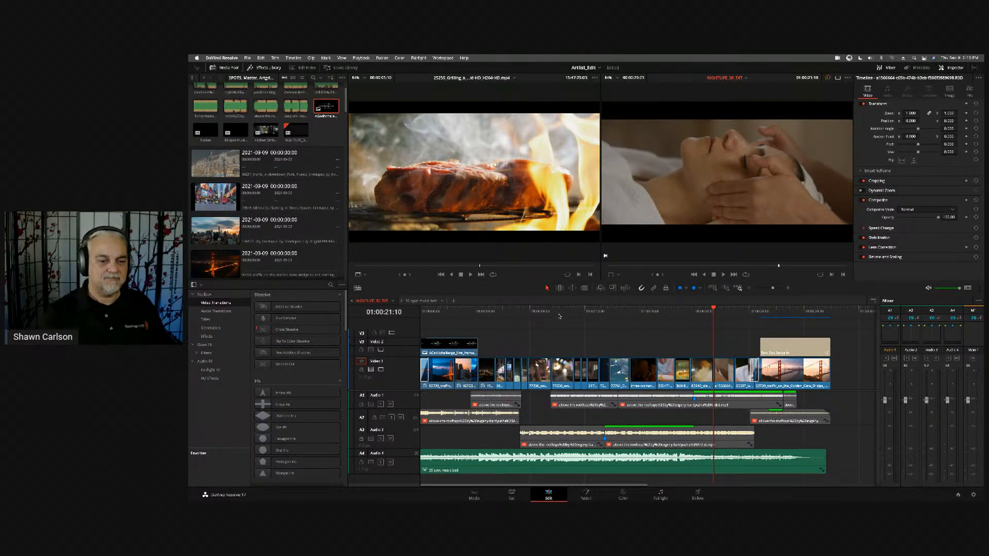
- On the Media page, open the LOG - RAW folder inside ArtgridSourceMedia and preview several clips, ending with the bartender serving a drink
{"action": "left_click", "coordinate": [474, 494]}
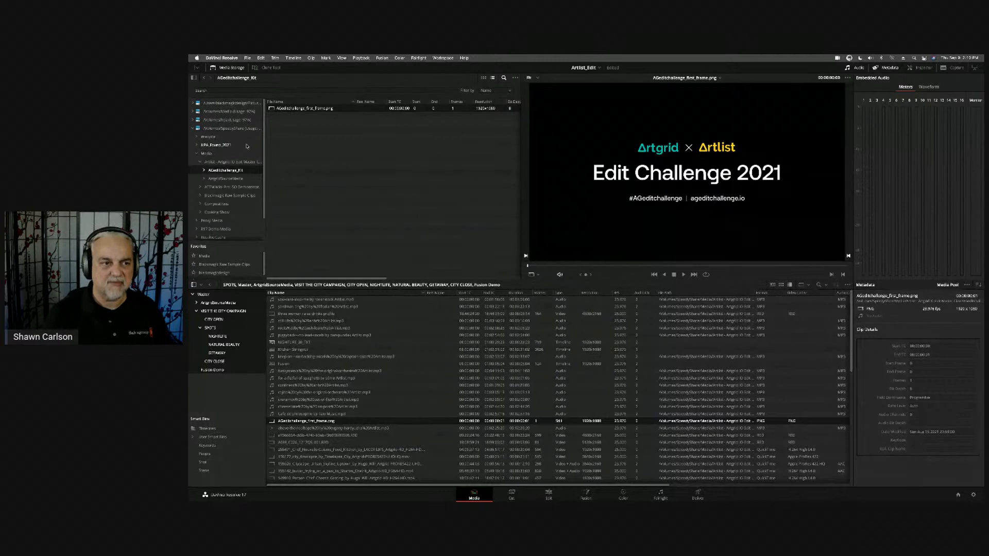
{"action": "left_click", "coordinate": [232, 179]}
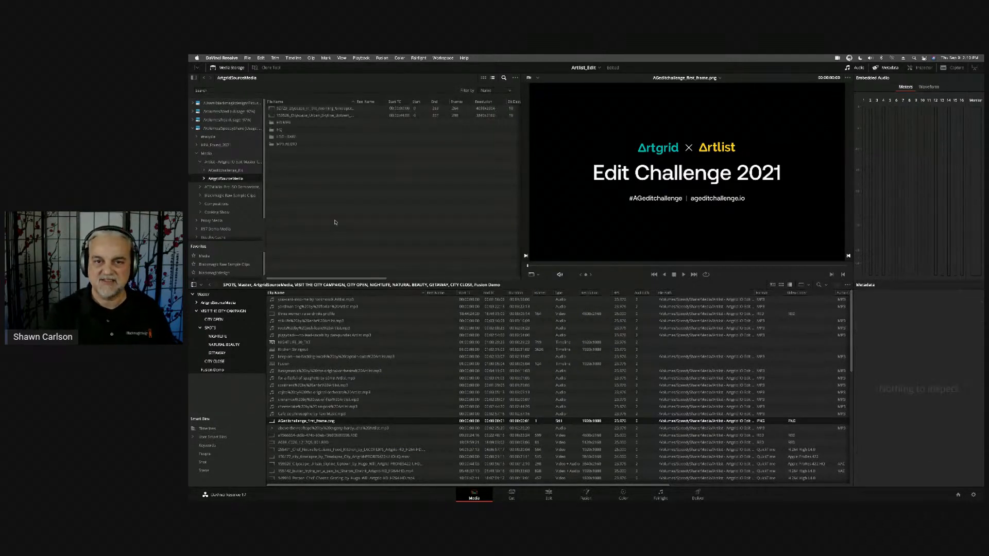
{"action": "double_click", "coordinate": [286, 137]}
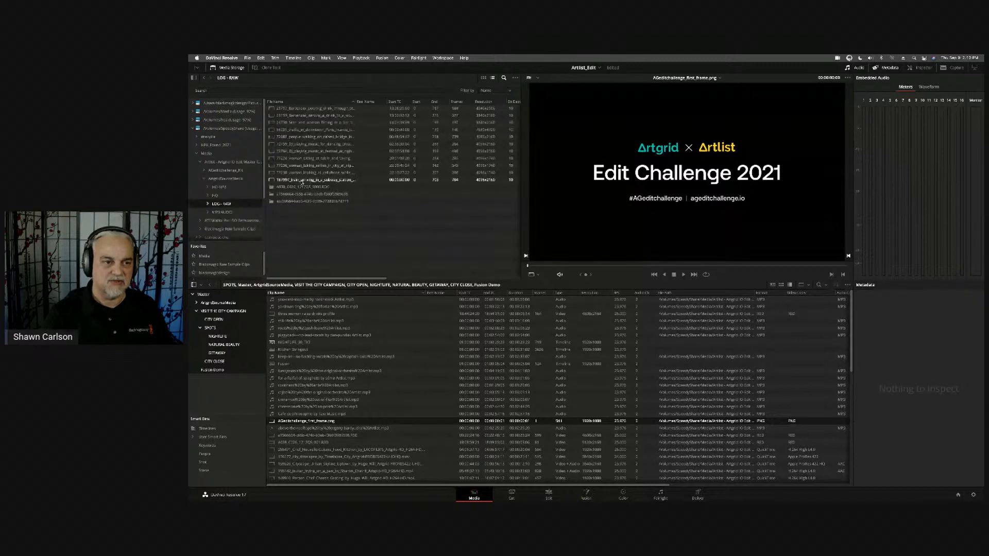
{"action": "left_click", "coordinate": [301, 158]}
{"action": "left_click", "coordinate": [305, 130]}
{"action": "left_click", "coordinate": [306, 117]}
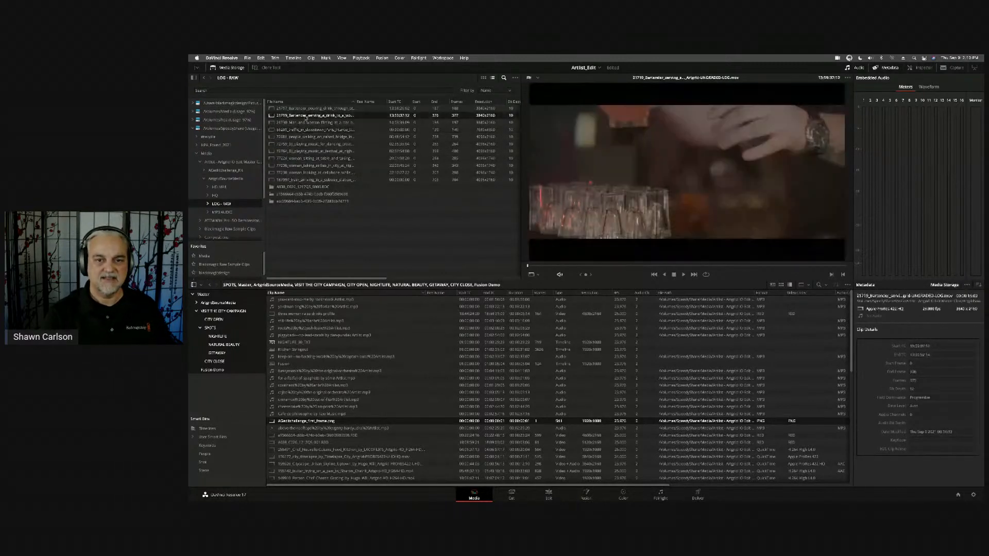
- Preview the clip of the woman sitting at a table, and review the workspace options for panels, dual screen and layout presets
{"action": "left_click", "coordinate": [304, 158]}
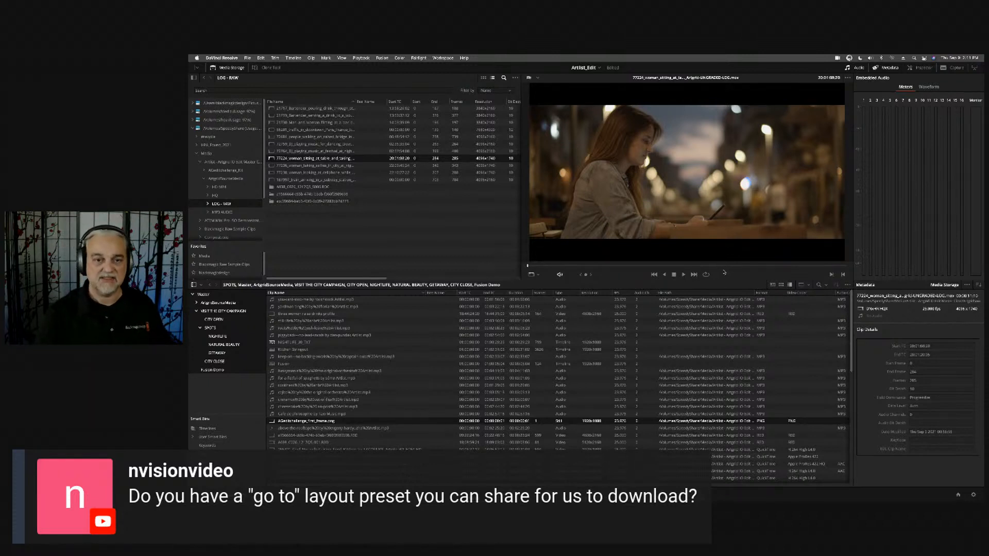
{"action": "left_click", "coordinate": [441, 58]}
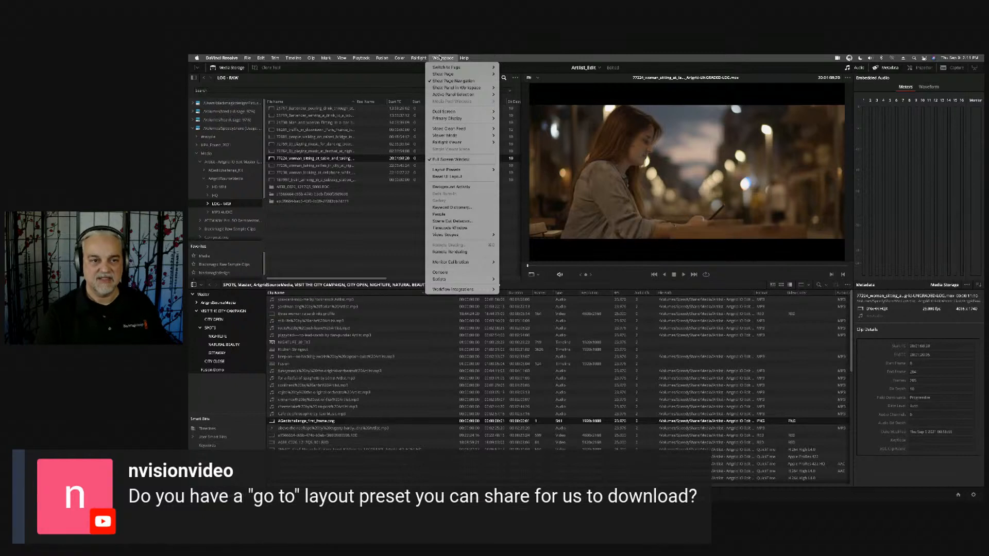
{"action": "left_click", "coordinate": [469, 160]}
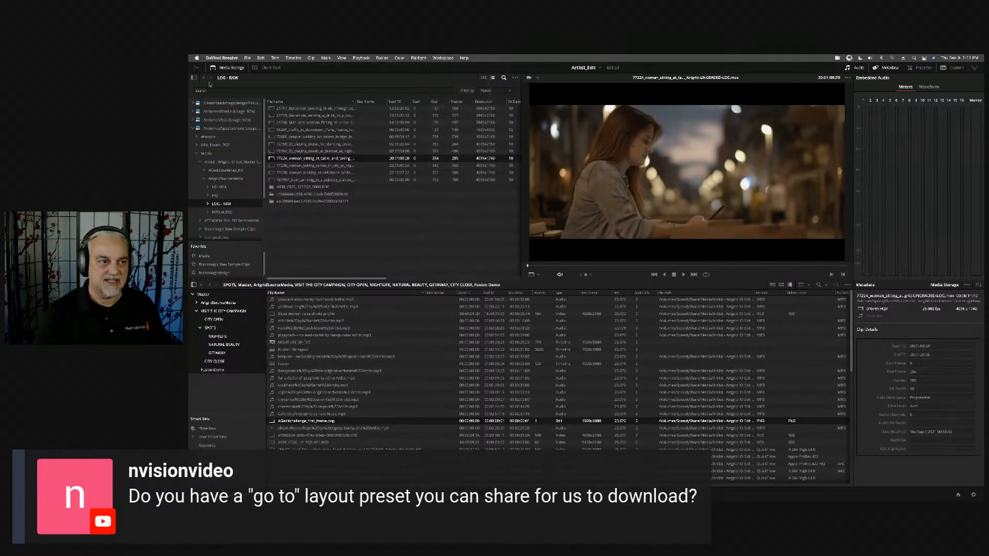
{"action": "left_click", "coordinate": [444, 58]}
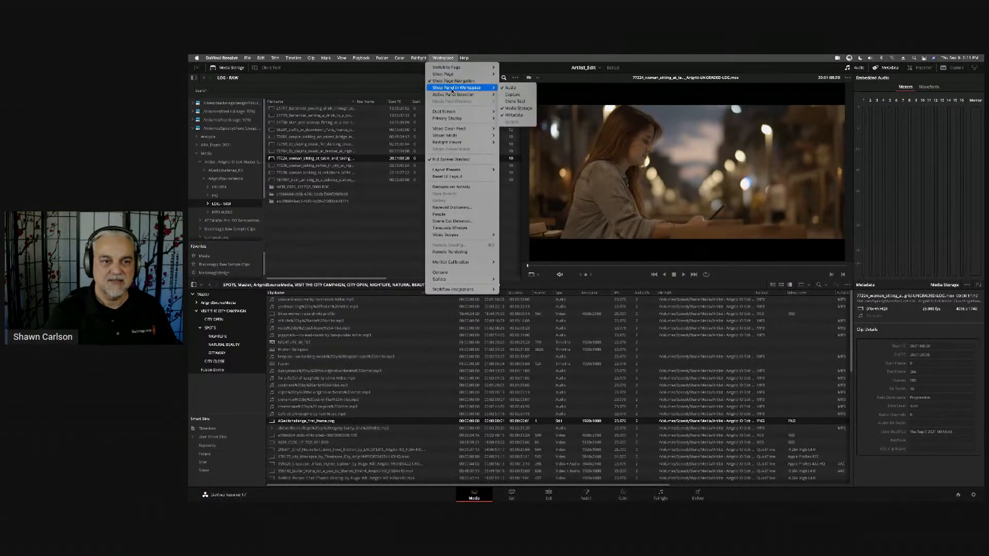
{"action": "mouse_move", "coordinate": [455, 95]}
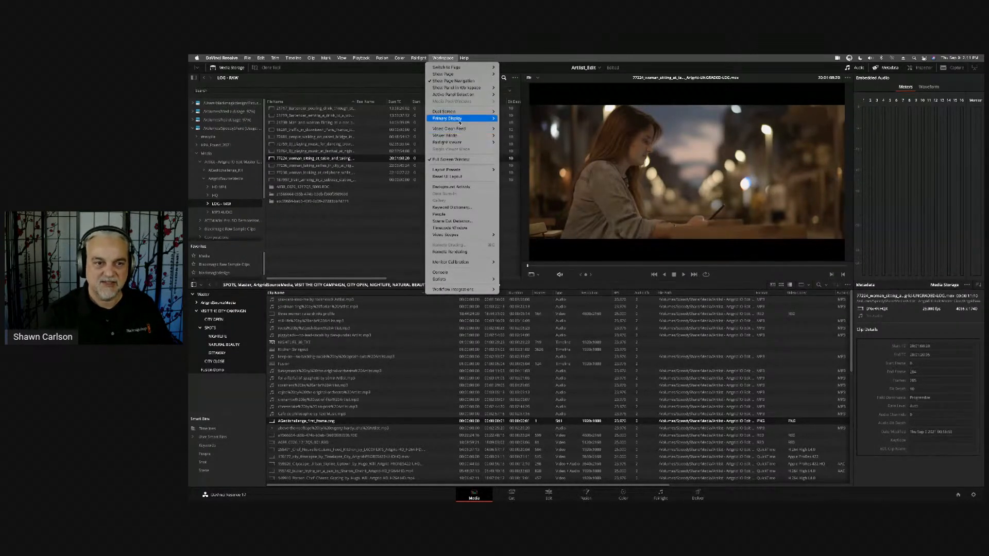
{"action": "mouse_move", "coordinate": [460, 121]}
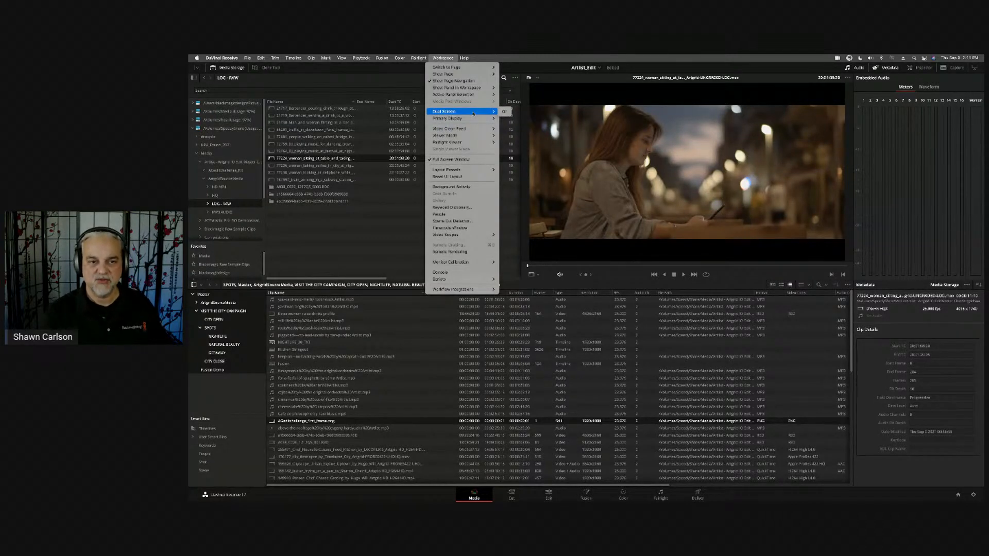
{"action": "left_click", "coordinate": [443, 59]}
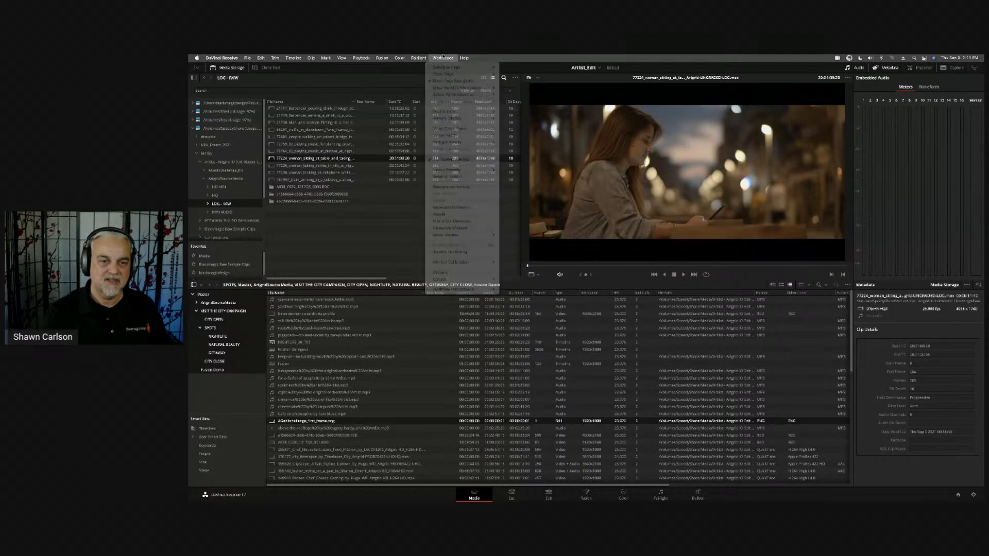
{"action": "left_click", "coordinate": [438, 58]}
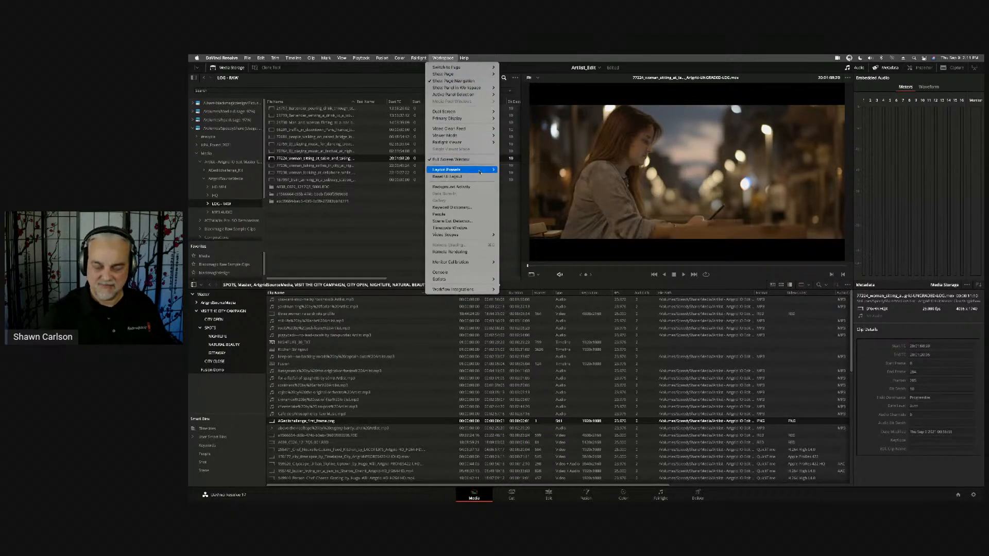
{"action": "mouse_move", "coordinate": [480, 172]}
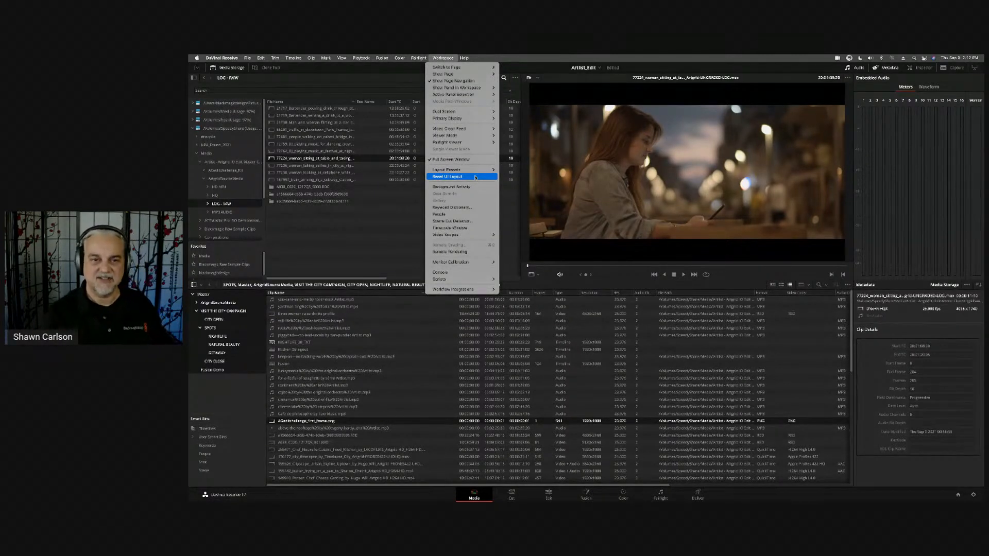
{"action": "left_click", "coordinate": [475, 177]}
- Preview the LOG - RAW clip of the woman looking at her cellphone, playing it forward and in reverse
{"action": "left_click", "coordinate": [332, 173]}
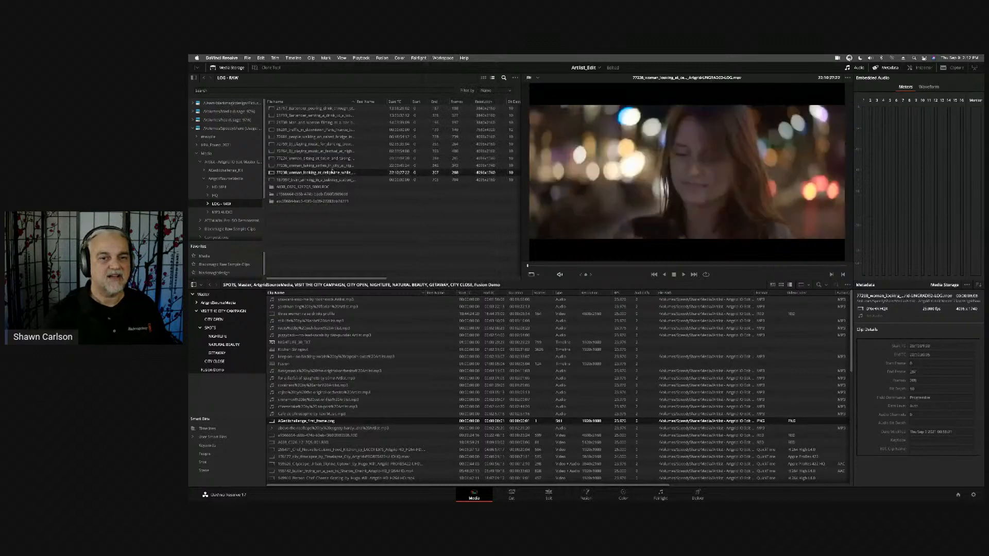
{"action": "key", "text": "space"}
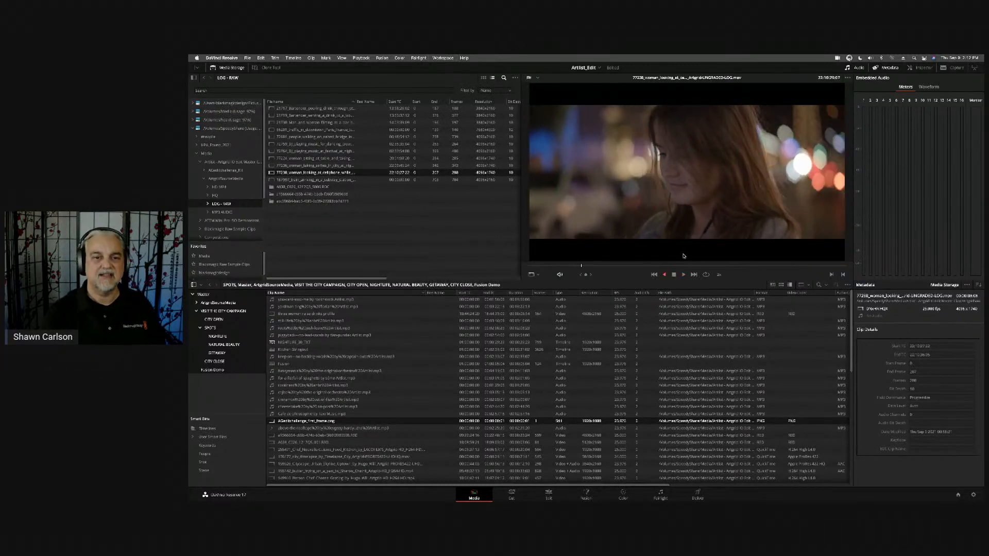
{"action": "key", "text": "space"}
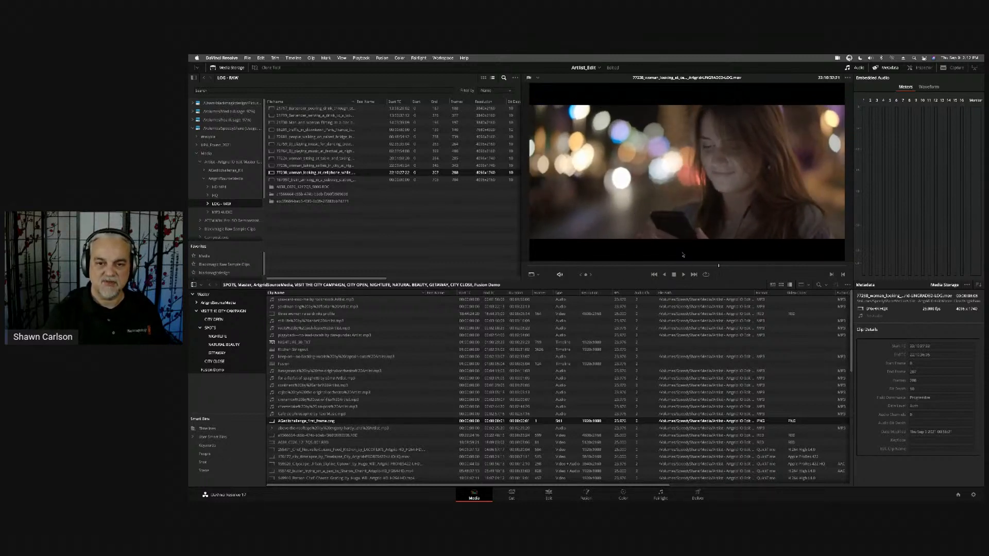
{"action": "key", "text": "j"}
{"action": "key", "text": "k"}
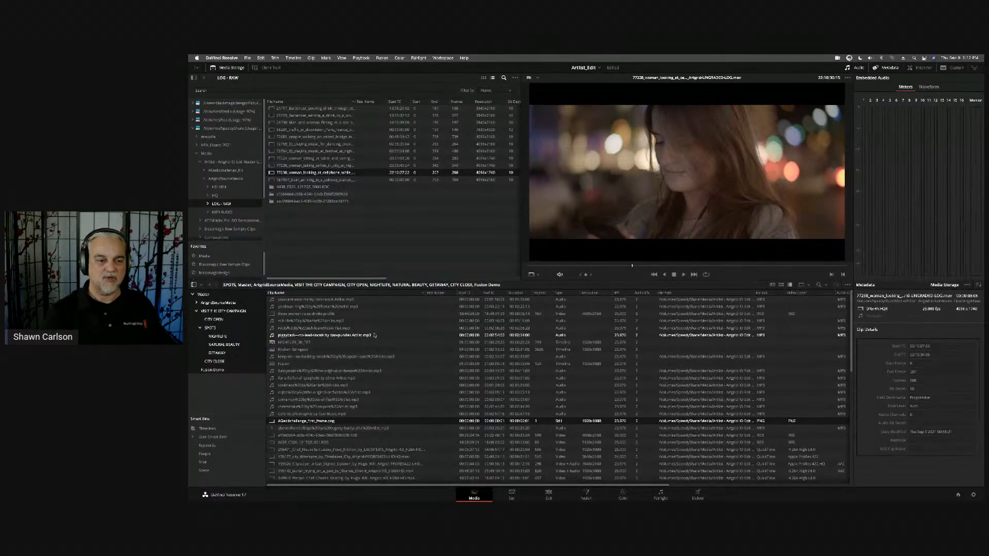
- Open the MUSIC bin inside ArtgridSourceMedia in the media pool and play a few seconds of the cheesecake track
{"action": "left_click", "coordinate": [209, 328]}
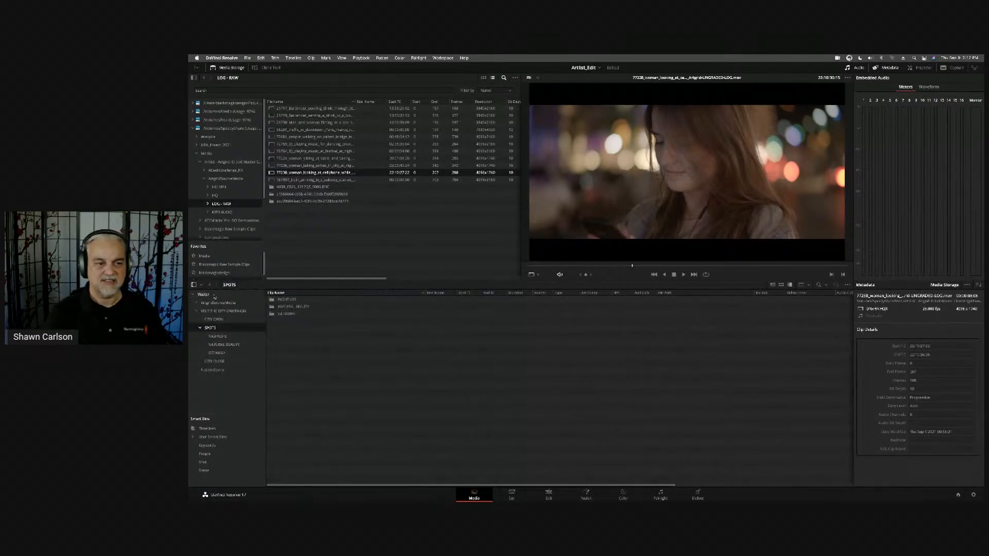
{"action": "left_click", "coordinate": [197, 303]}
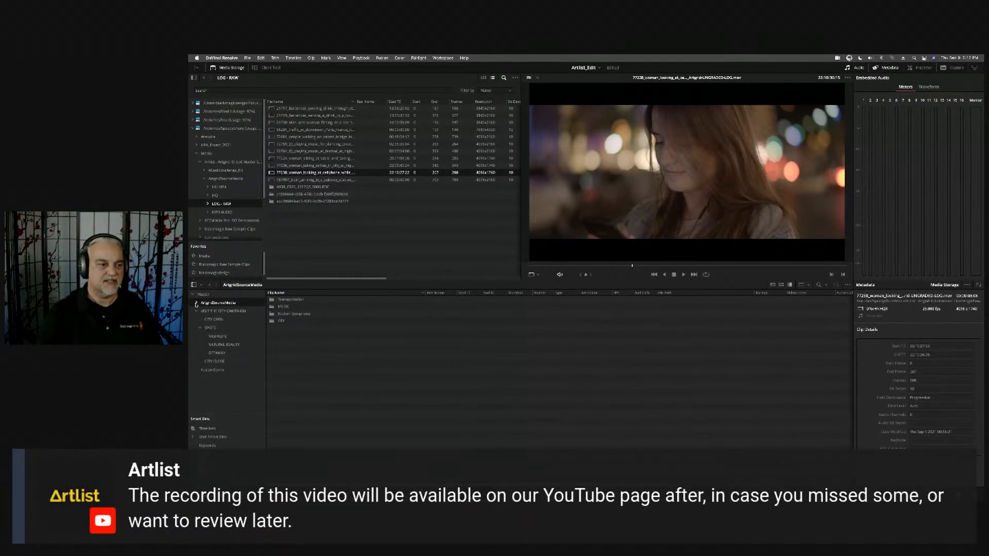
{"action": "left_click", "coordinate": [197, 304]}
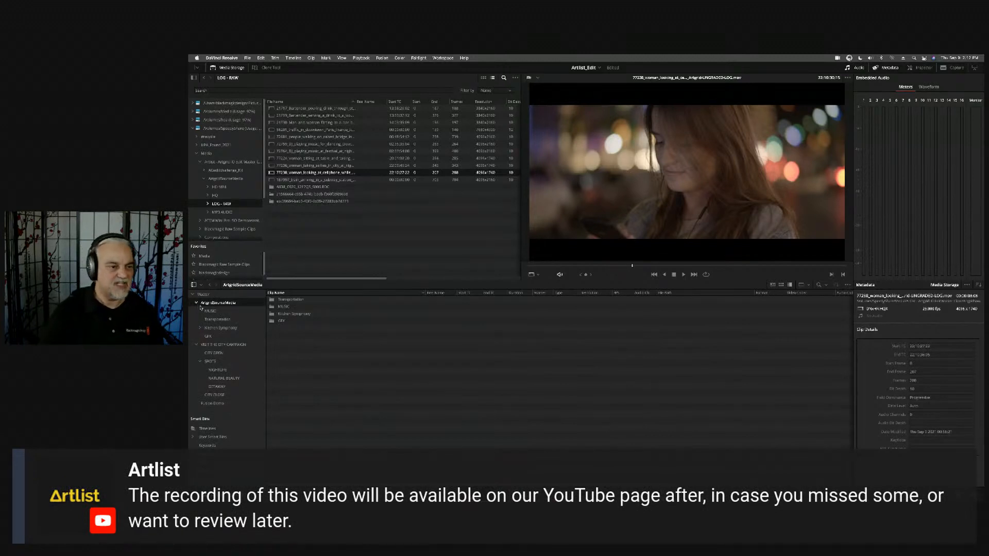
{"action": "left_click", "coordinate": [210, 311]}
{"action": "left_click", "coordinate": [313, 380]}
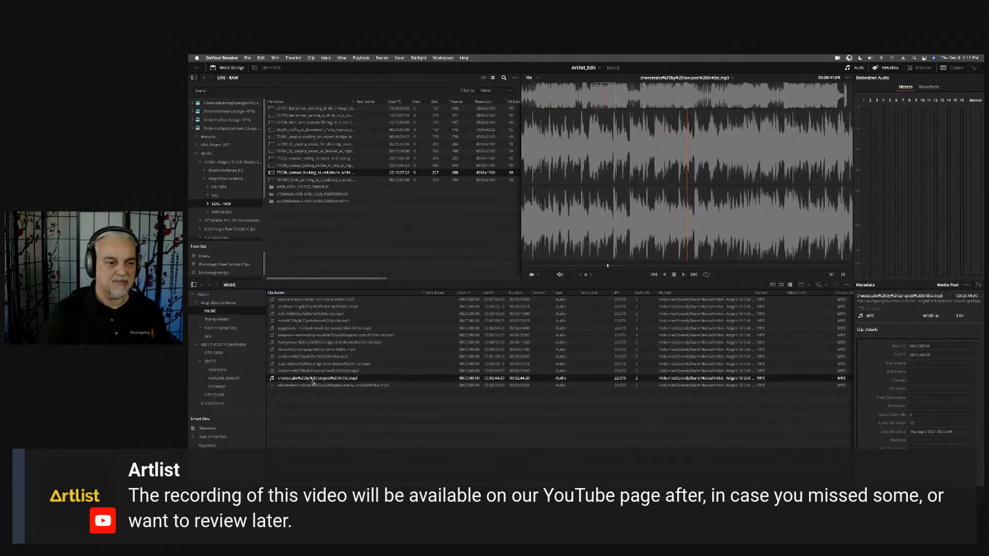
{"action": "key", "text": "space"}
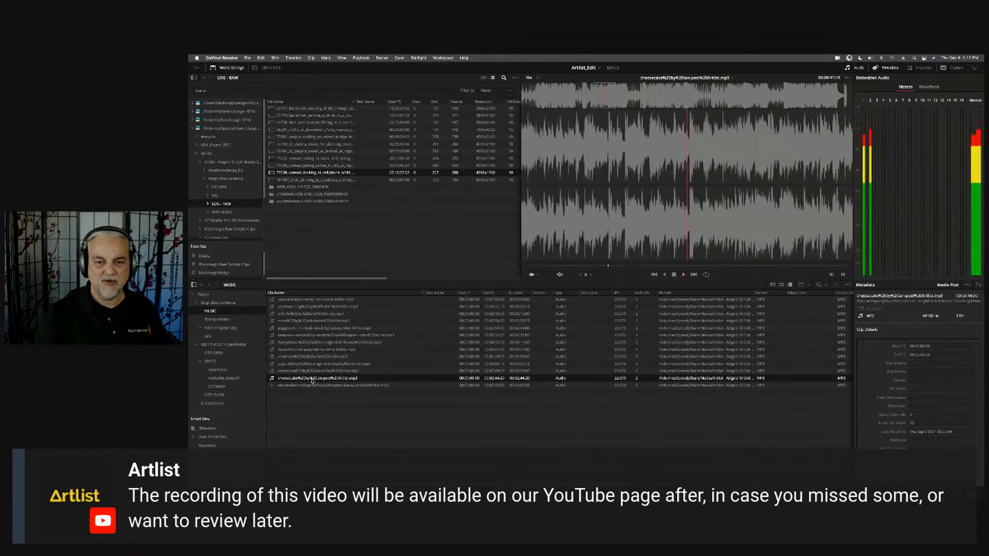
{"action": "key", "text": "space"}
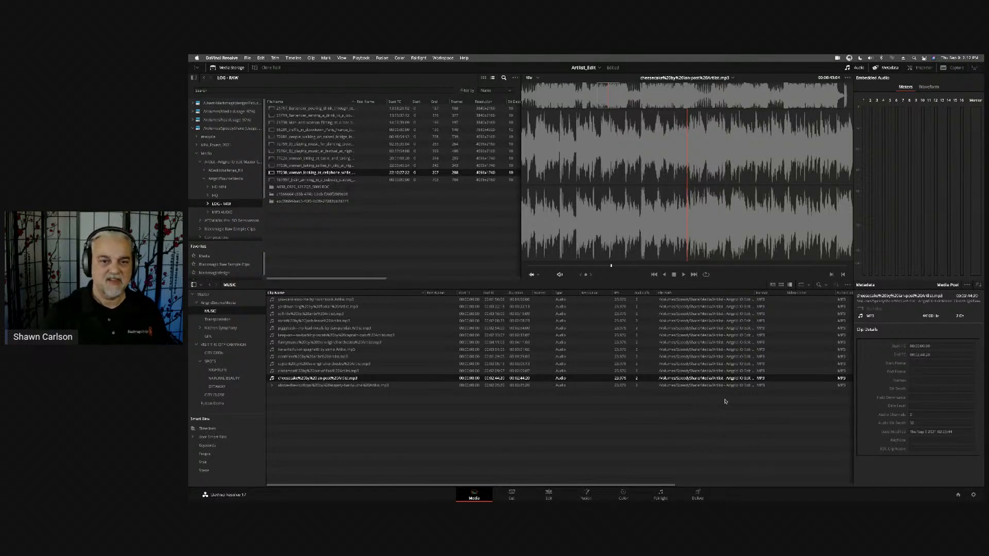
- Shuttle the cheesecake track backward and forward, stopping at about 40 seconds
{"action": "key", "text": "j"}
{"action": "key", "text": "j"}
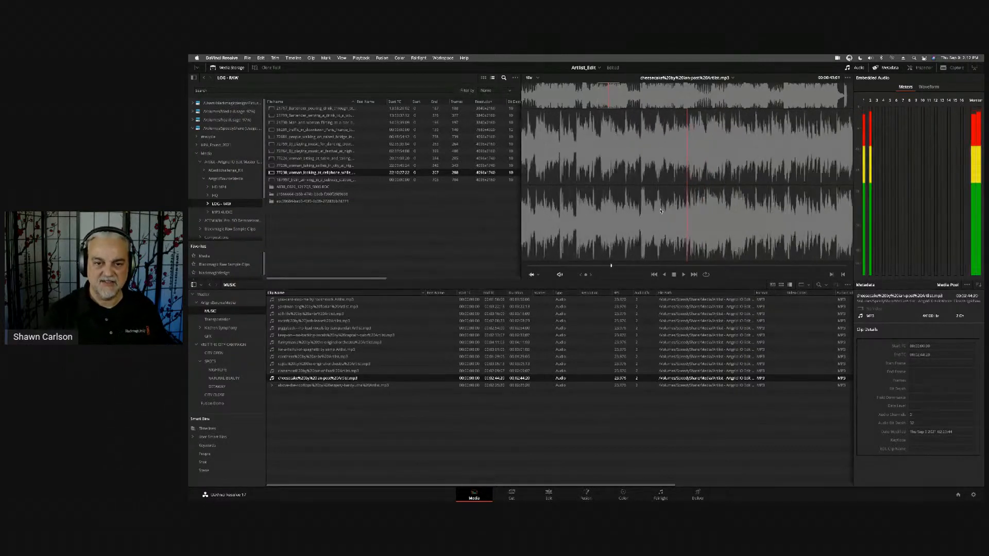
{"action": "key", "text": "k"}
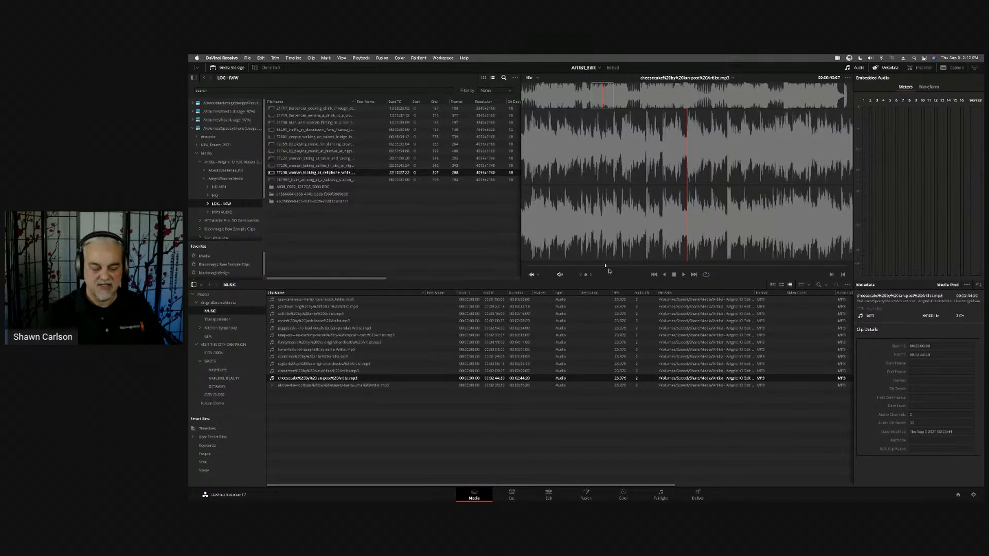
{"action": "key", "text": "l"}
{"action": "key", "text": "k"}
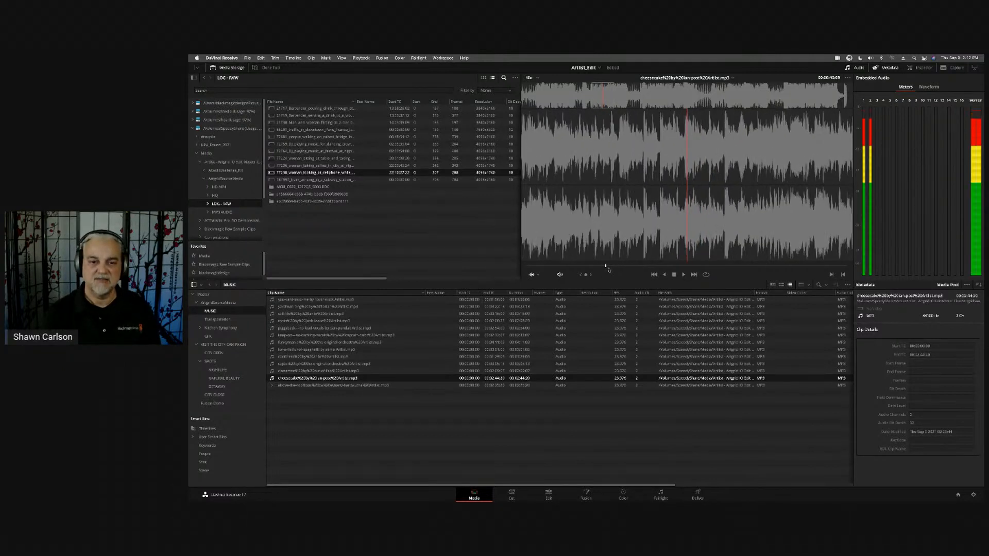
- Add a marker to the cheesecake track at 00:00:40:09, open its details, and remove the marker again
{"action": "key", "text": "m"}
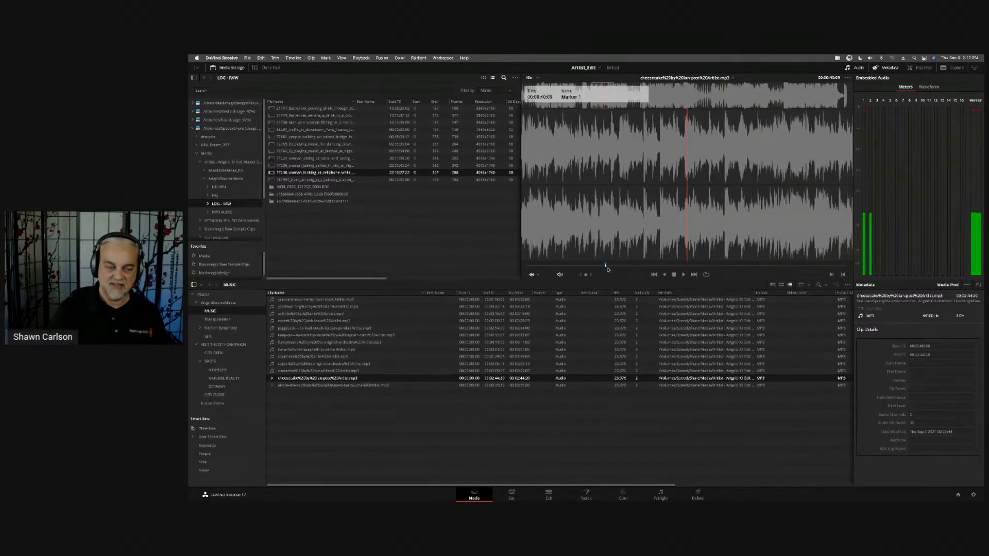
{"action": "key", "text": "m"}
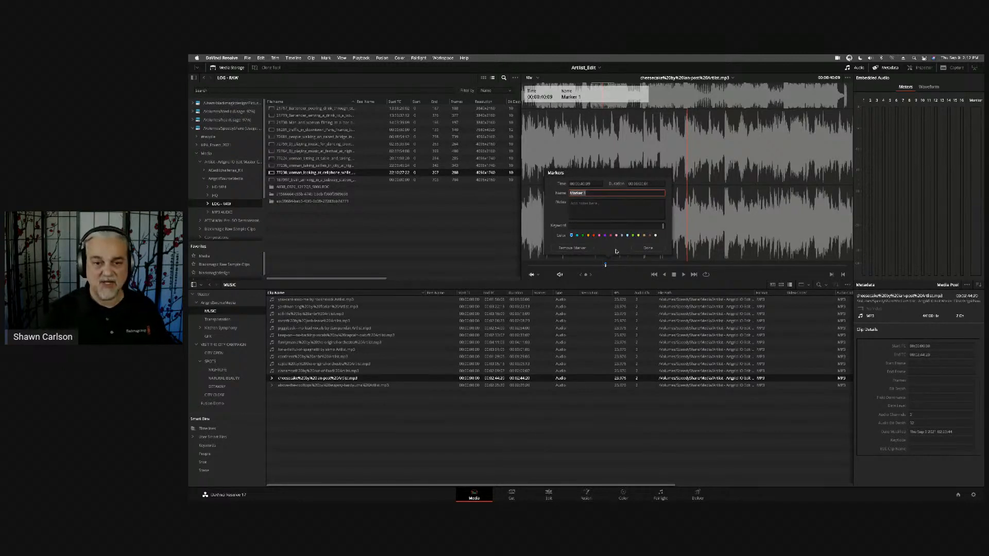
{"action": "left_click", "coordinate": [648, 248]}
{"action": "left_click", "coordinate": [635, 466]}
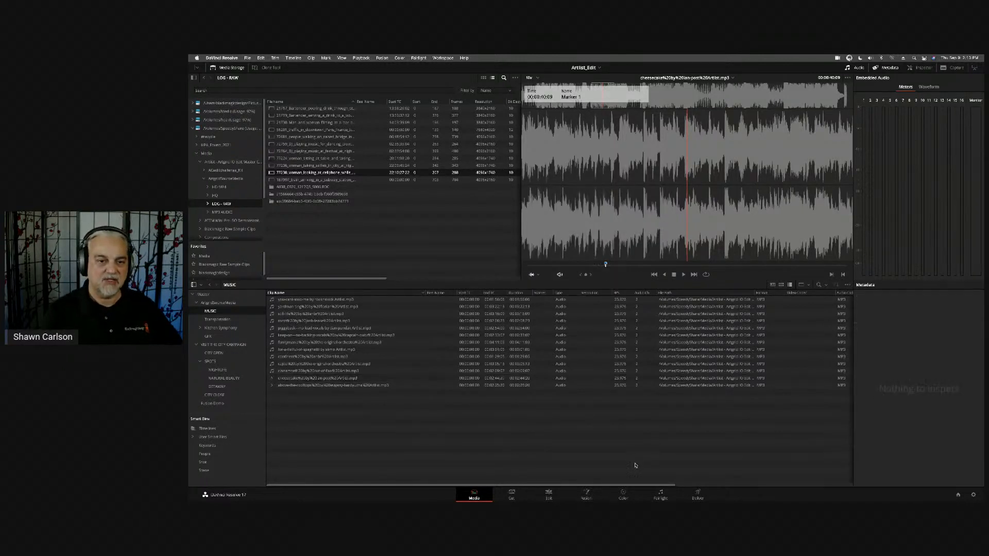
{"action": "type", "text": "mm"}
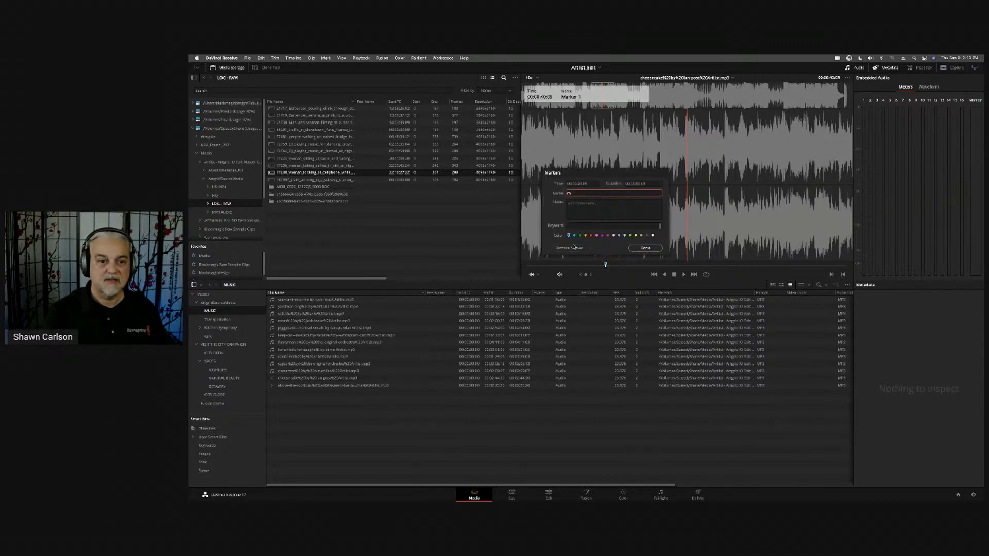
{"action": "left_click", "coordinate": [574, 247]}
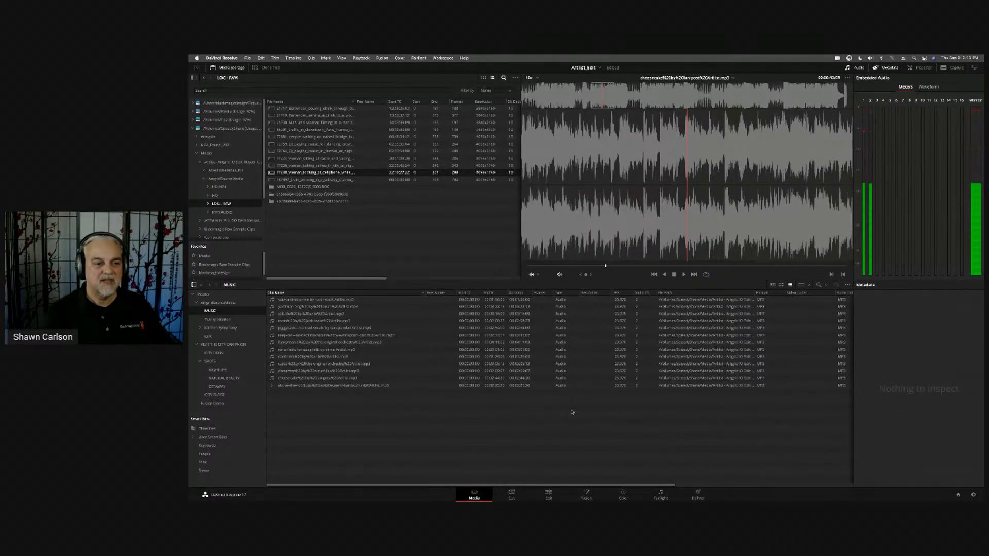
- Show the NIGHTLIFE and VISIT THE CITY CAMPAIGN bins, and return to the Edit page with the whole timeline fitted
{"action": "left_click", "coordinate": [217, 370]}
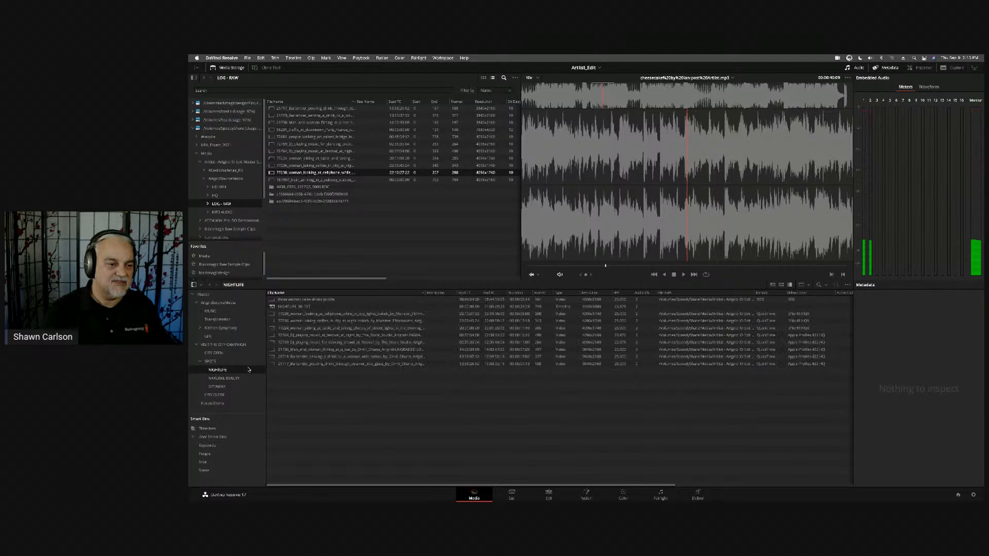
{"action": "left_click", "coordinate": [232, 344]}
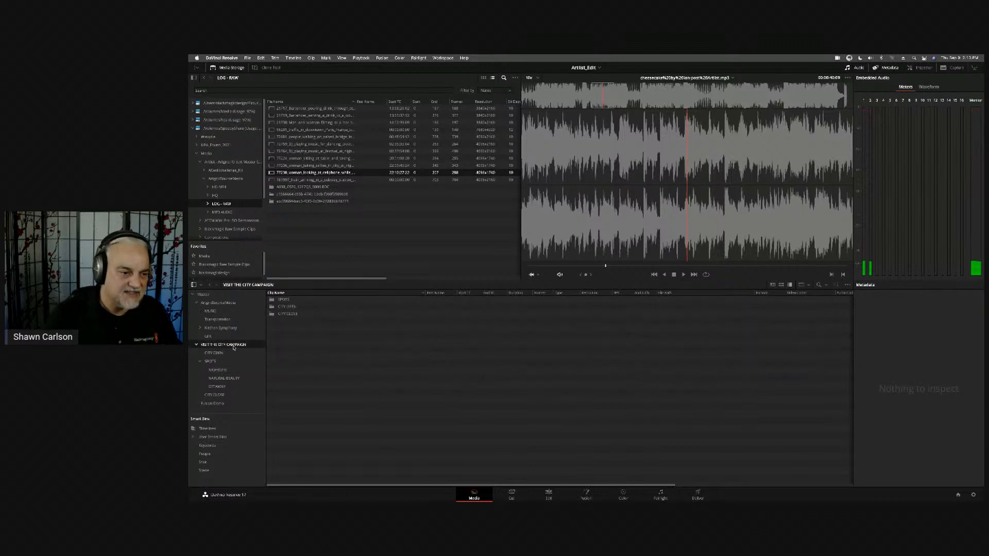
{"action": "left_click", "coordinate": [538, 493]}
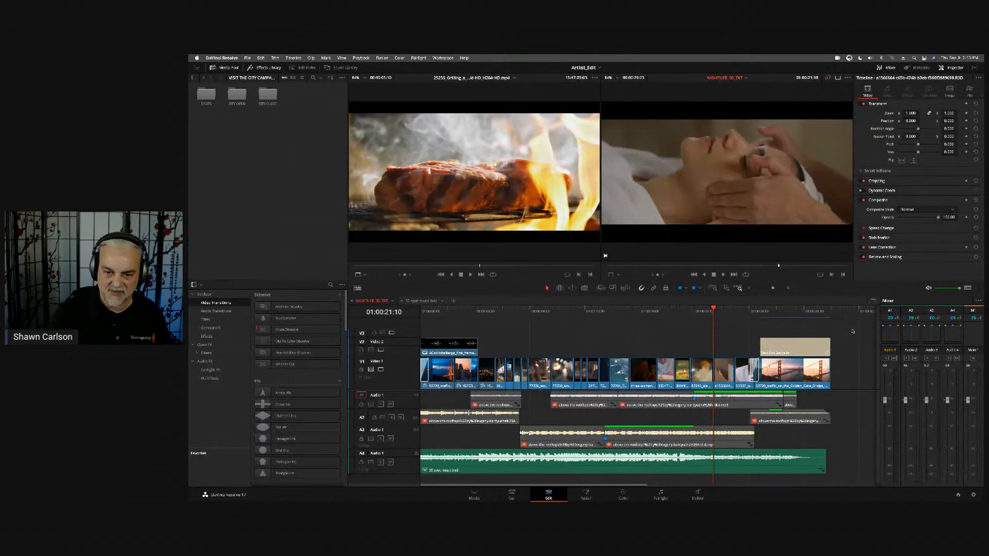
{"action": "key", "text": "shift+z"}
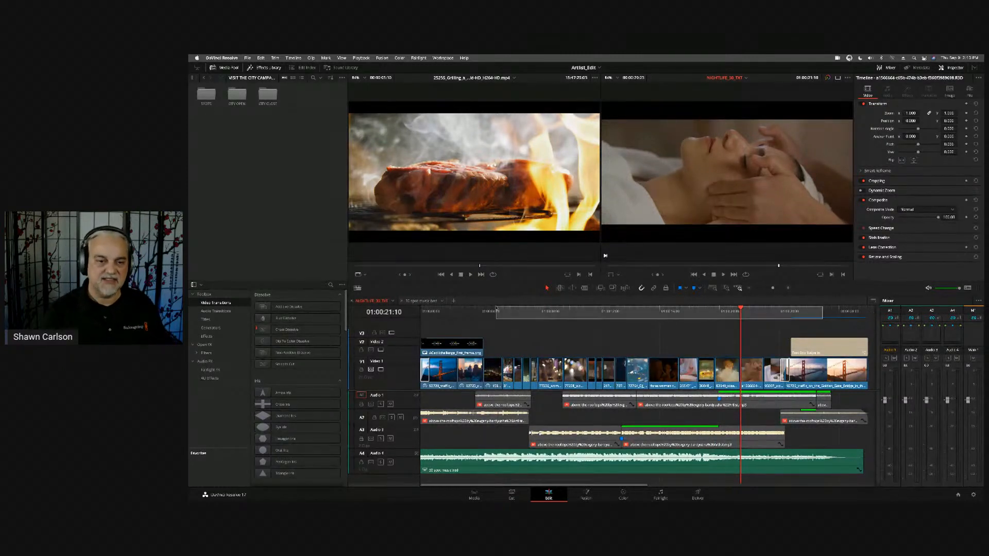
- Scrub the NIGHTLIFE timeline from its start through the VISIT THE CITY title to the last frame, keeping the whole edit fitted
{"action": "key", "text": "Home"}
{"action": "key", "text": "space"}
{"action": "left_click_drag", "start_coordinate": [433, 314], "coordinate": [603, 328]}
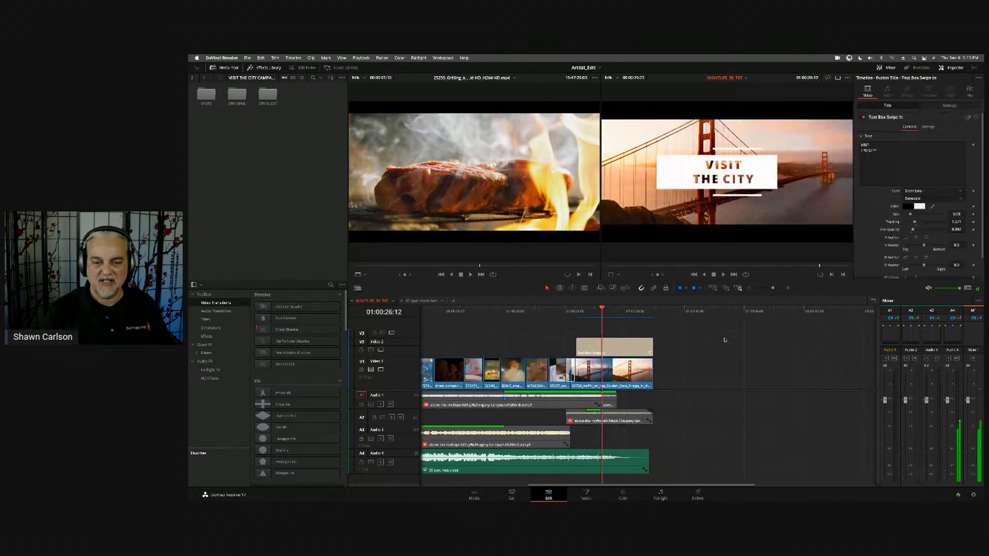
{"action": "key", "text": "shift+z"}
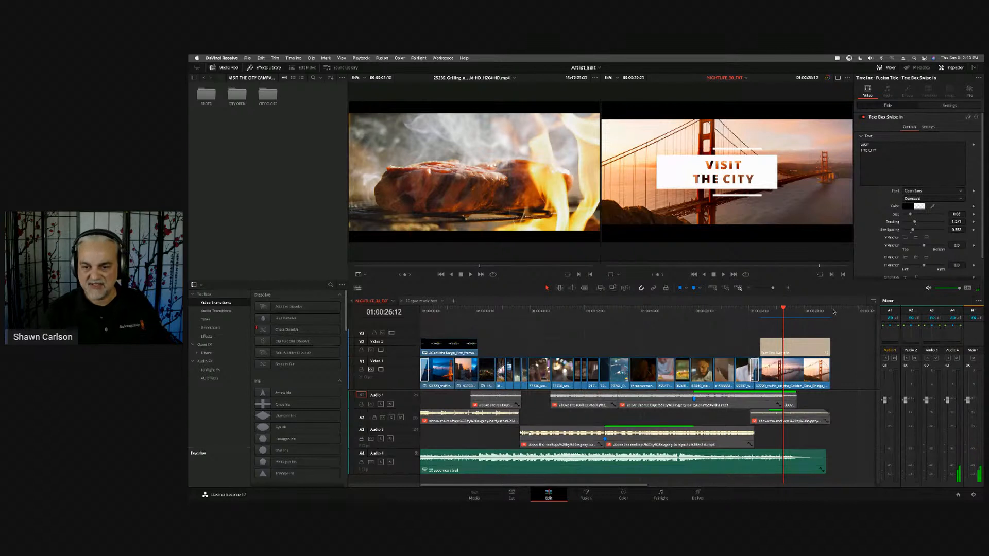
{"action": "mouse_move", "coordinate": [841, 313]}
{"action": "left_mouse_down"}
{"action": "mouse_move", "coordinate": [818, 313]}
{"action": "mouse_move", "coordinate": [836, 314]}
{"action": "left_mouse_up"}
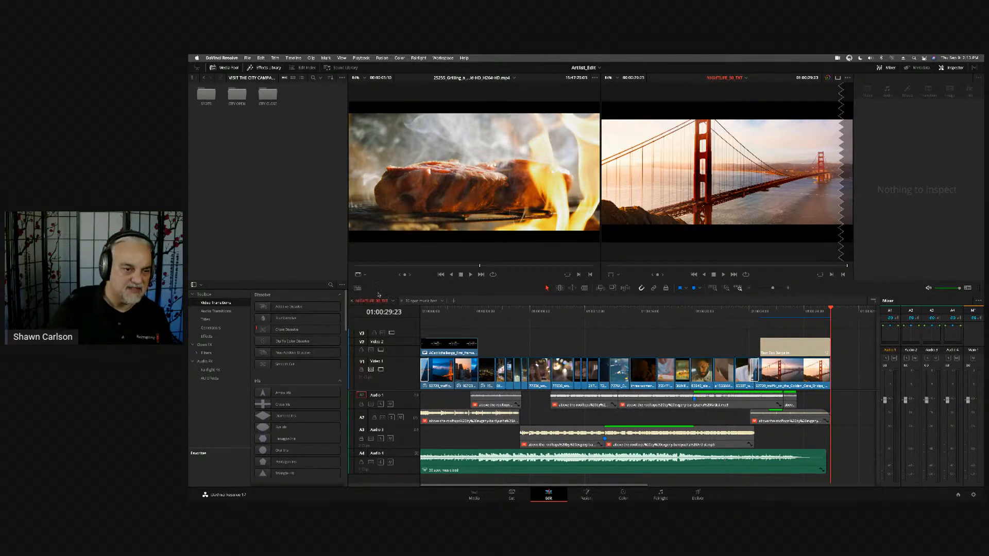
- Review the stacked timelines view option, add a third timeline tab, and load the Kitchen Stringout timeline in it
{"action": "left_click", "coordinate": [358, 289]}
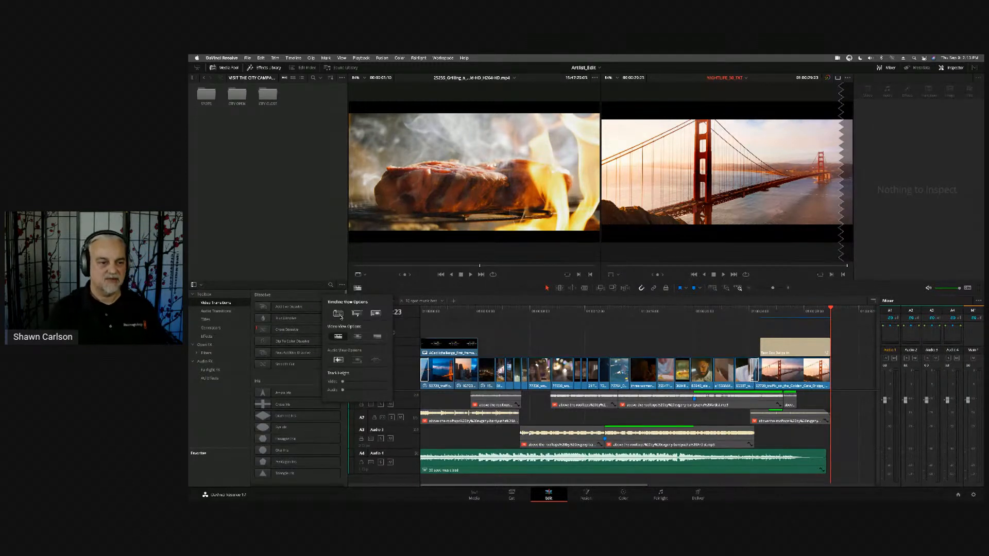
{"action": "left_click", "coordinate": [339, 315]}
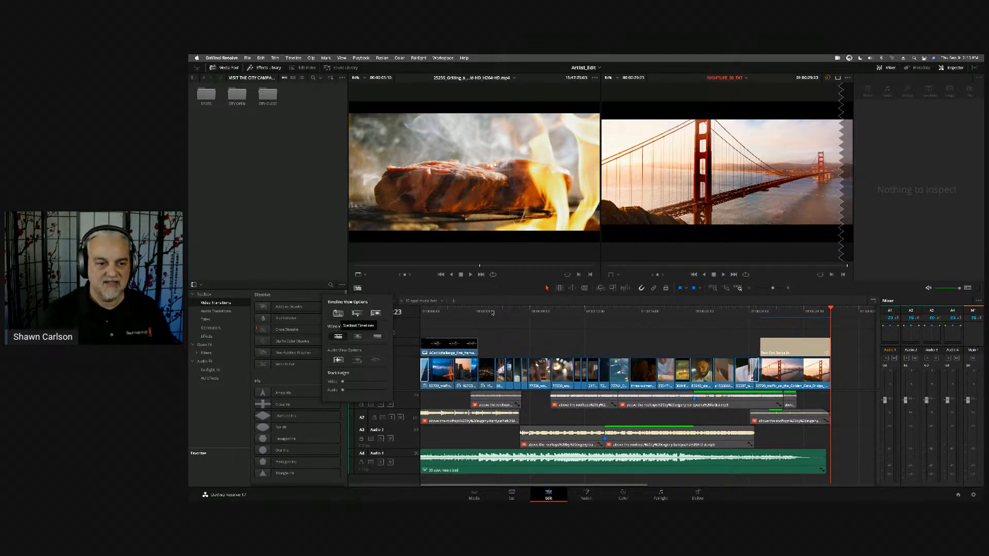
{"action": "left_click", "coordinate": [453, 302]}
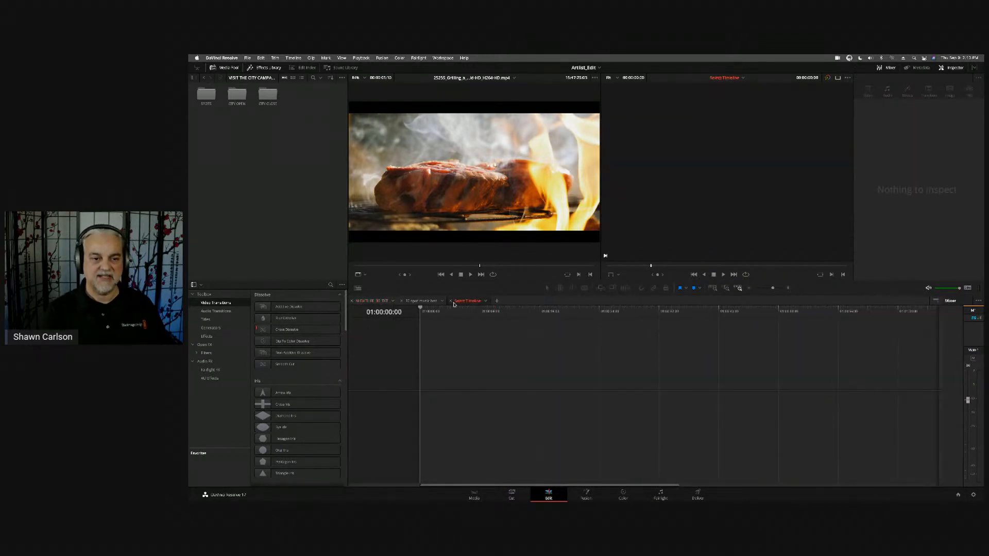
{"action": "left_click", "coordinate": [486, 301]}
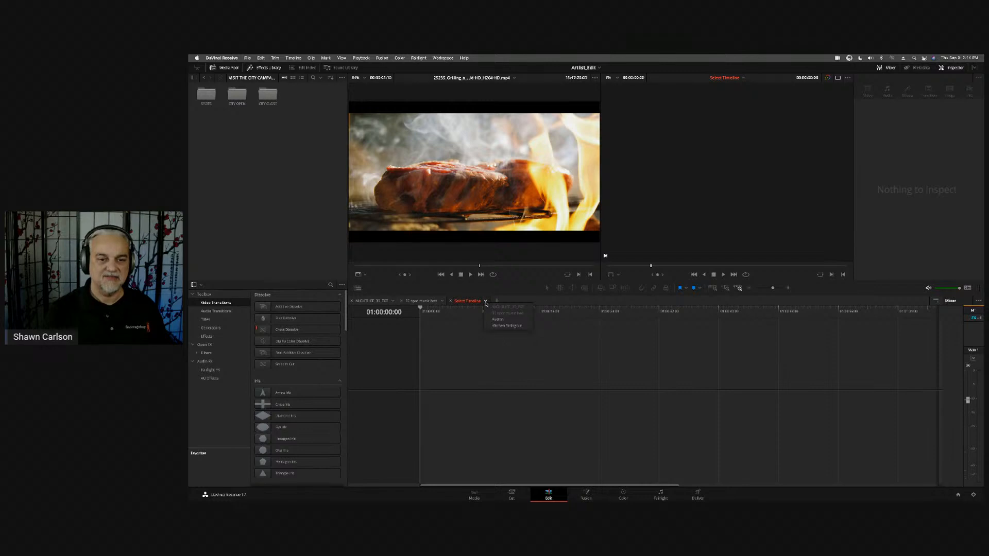
{"action": "left_click", "coordinate": [501, 328]}
- Switch to the desktop and clear it by closing Disk Speed Test and the Fusion 17 Manual PDF and minimizing the text note
{"action": "key", "text": "super+h"}
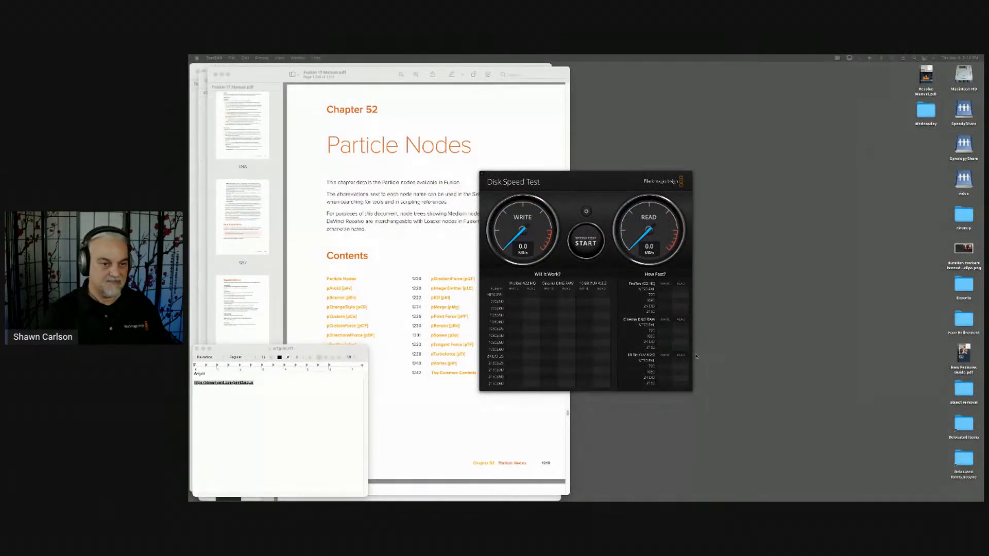
{"action": "key", "text": "super+Tab"}
{"action": "left_click", "coordinate": [440, 277]}
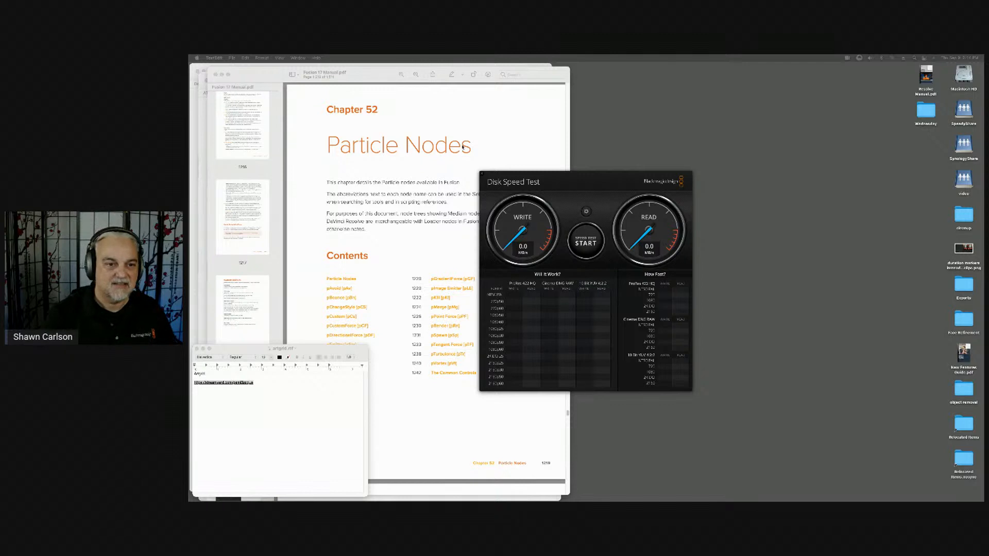
{"action": "left_click", "coordinate": [484, 176]}
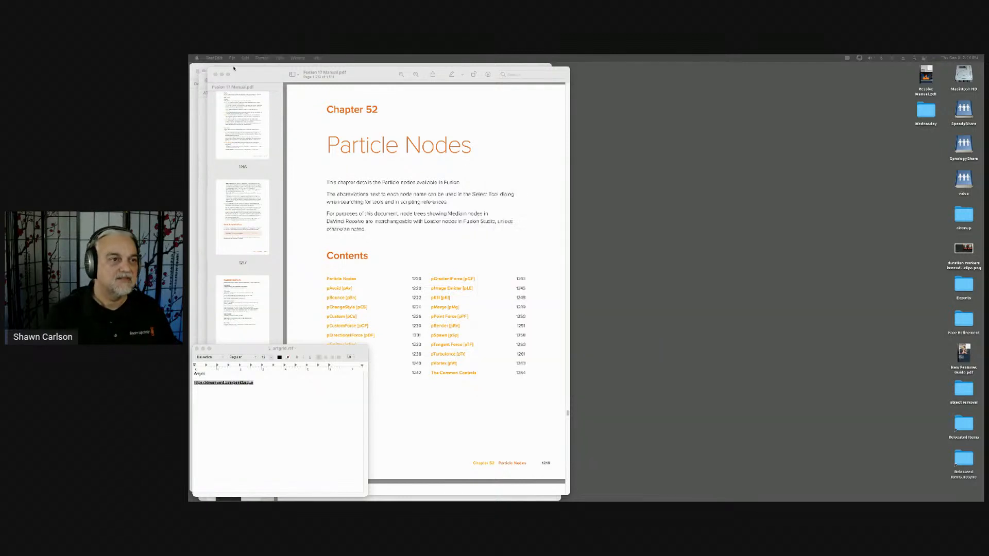
{"action": "left_click", "coordinate": [262, 75]}
{"action": "key", "text": "super+q"}
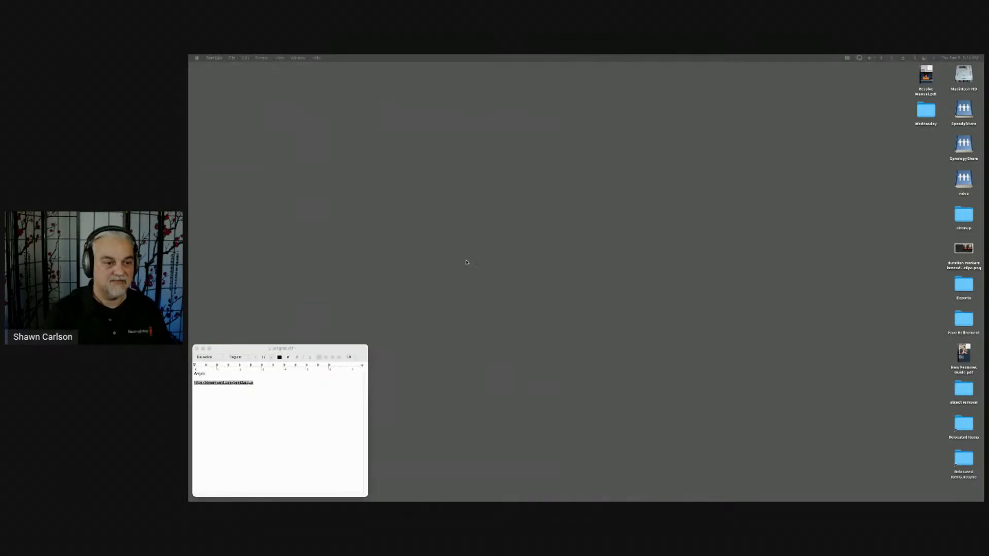
{"action": "left_click", "coordinate": [468, 262]}
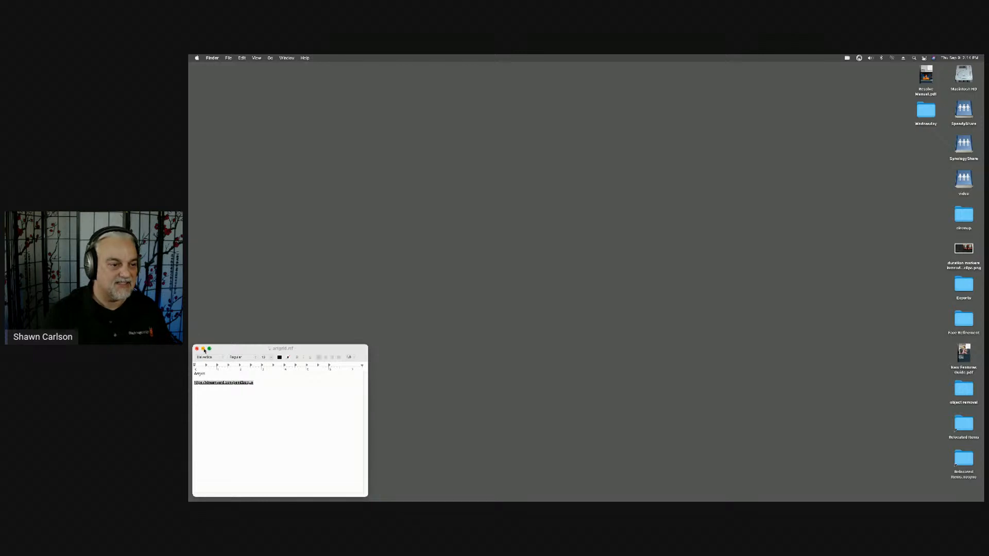
{"action": "left_click", "coordinate": [204, 350]}
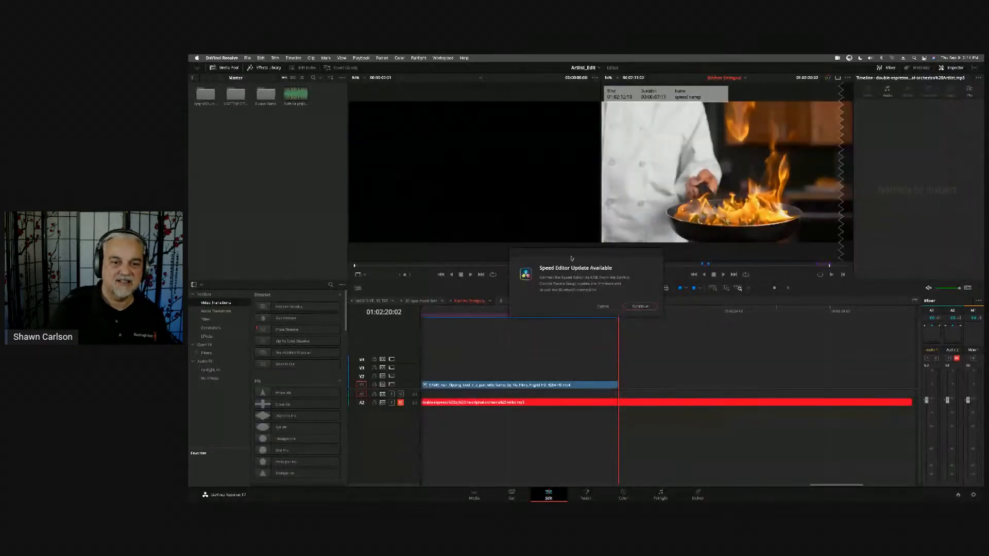
- Dismiss the Speed Editor update in DaVinci Resolve and open the Project Manager with its database list shown
{"action": "left_click", "coordinate": [602, 305]}
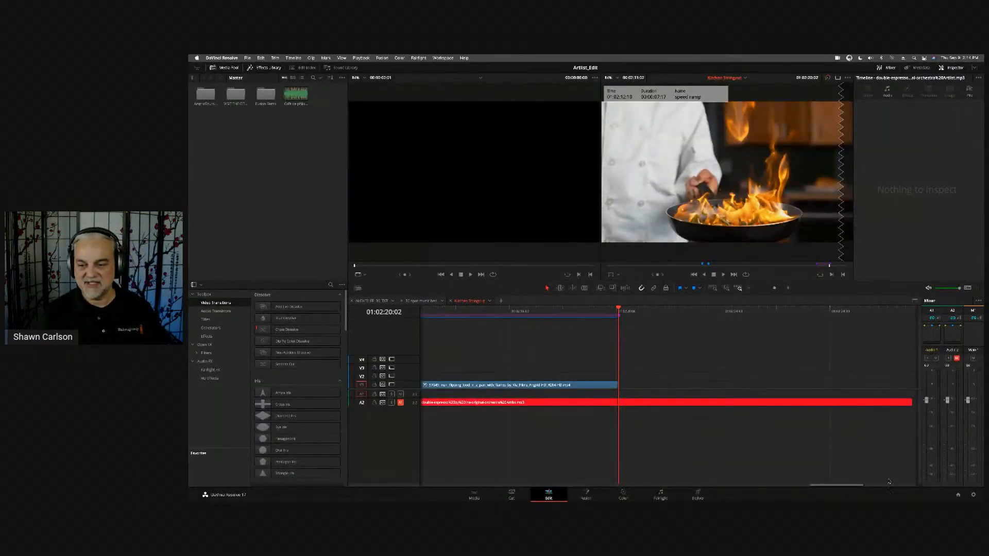
{"action": "left_click", "coordinate": [959, 495]}
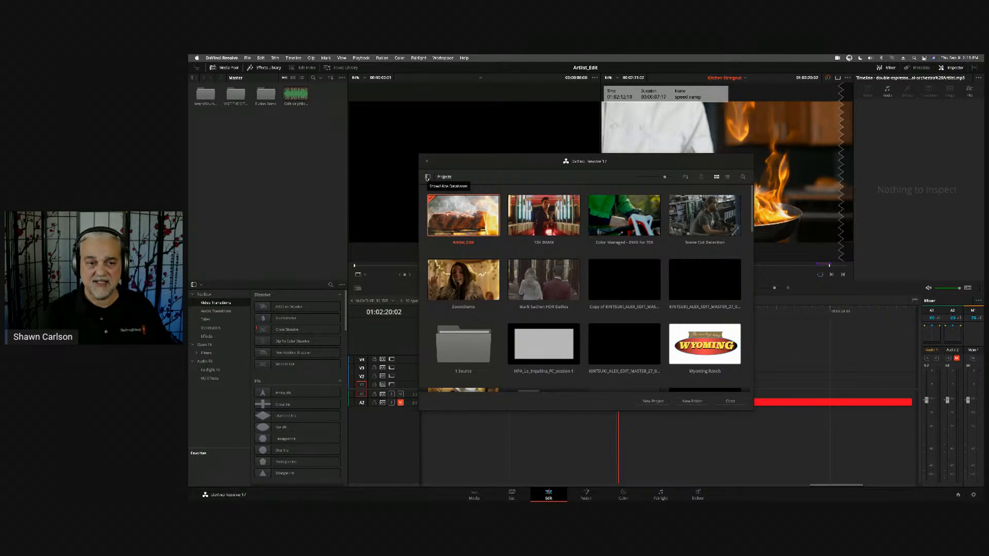
{"action": "left_click", "coordinate": [427, 177]}
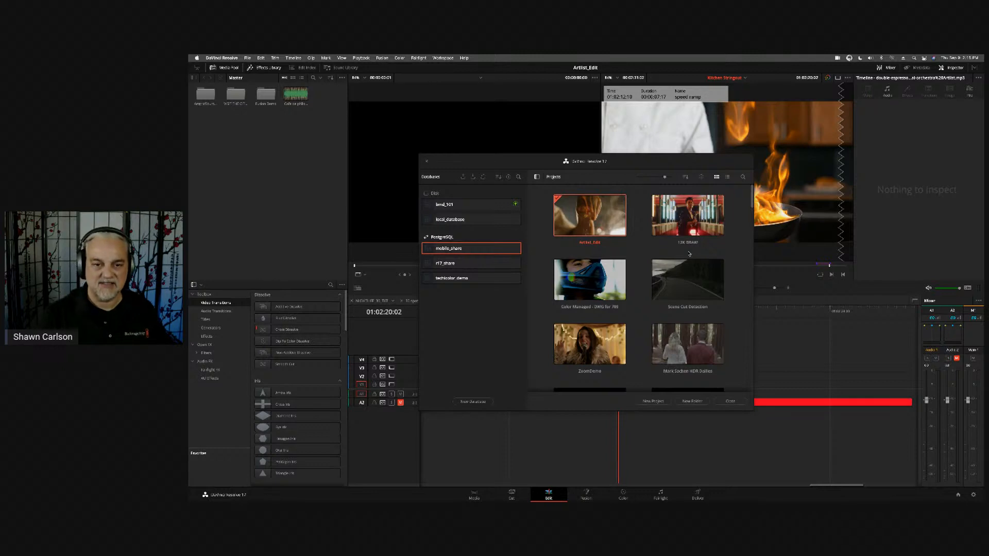
- Examine the project options for Artlist_Edit, the database details, and the general Project Manager options including Dynamic Project Switching
{"action": "right_click", "coordinate": [586, 207]}
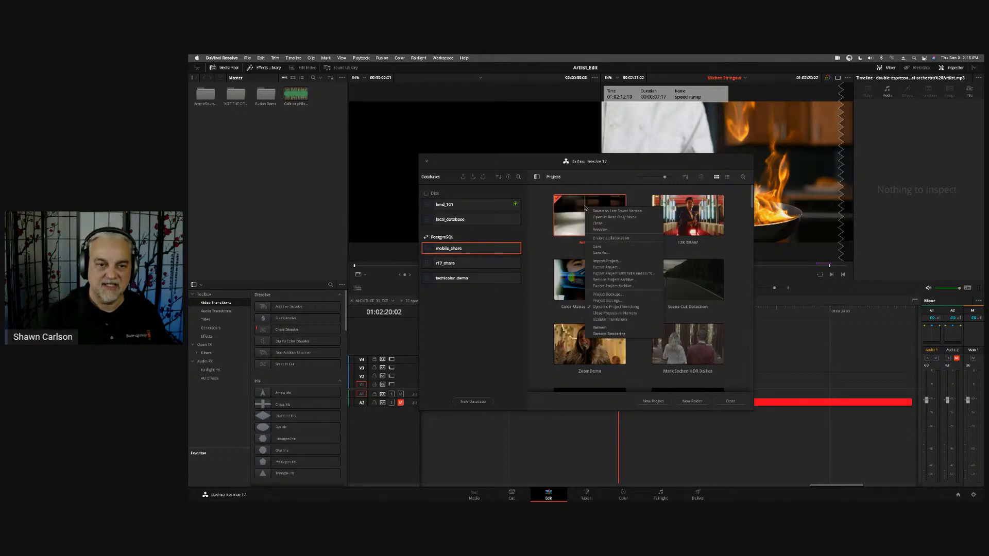
{"action": "left_click", "coordinate": [642, 198]}
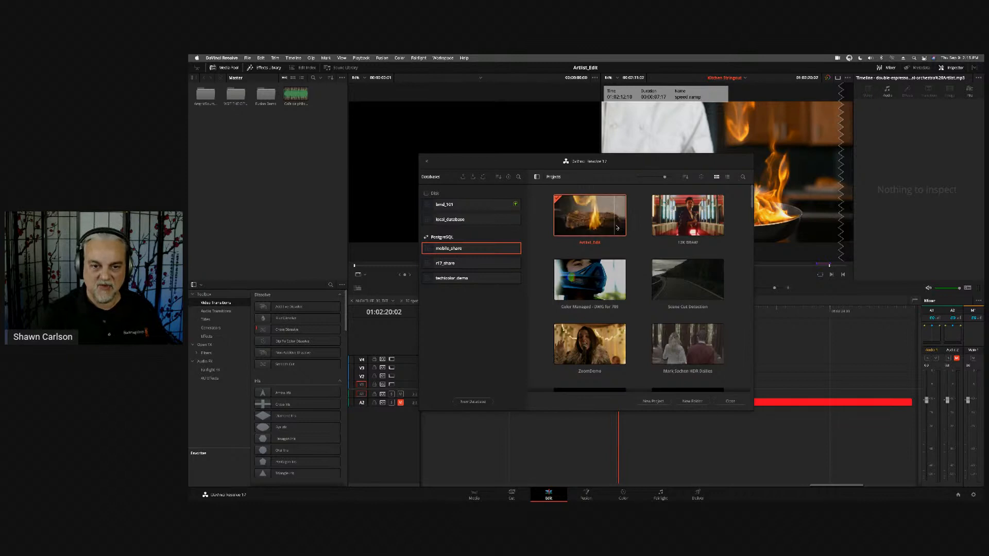
{"action": "left_click", "coordinate": [508, 177]}
{"action": "left_click", "coordinate": [509, 177]}
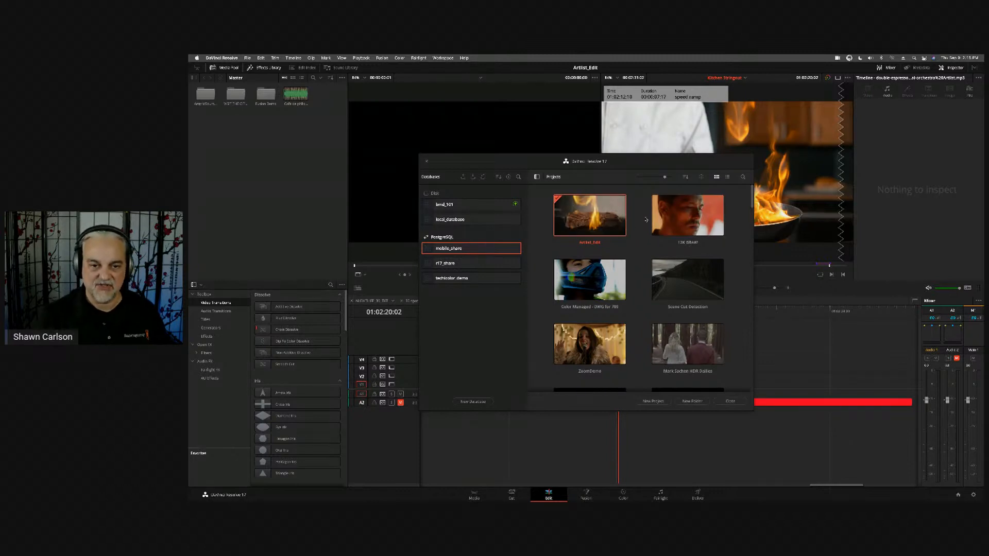
{"action": "right_click", "coordinate": [604, 206]}
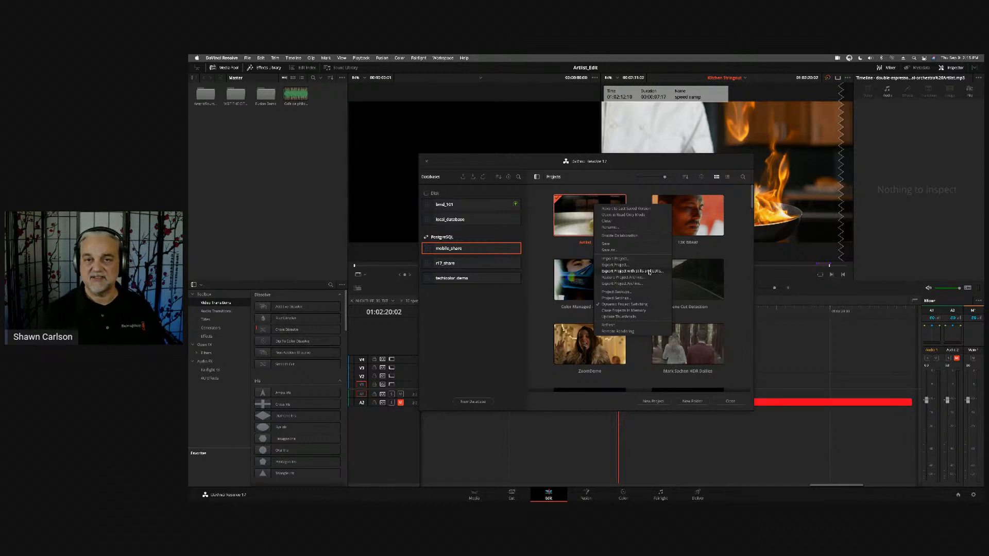
{"action": "left_click", "coordinate": [634, 166]}
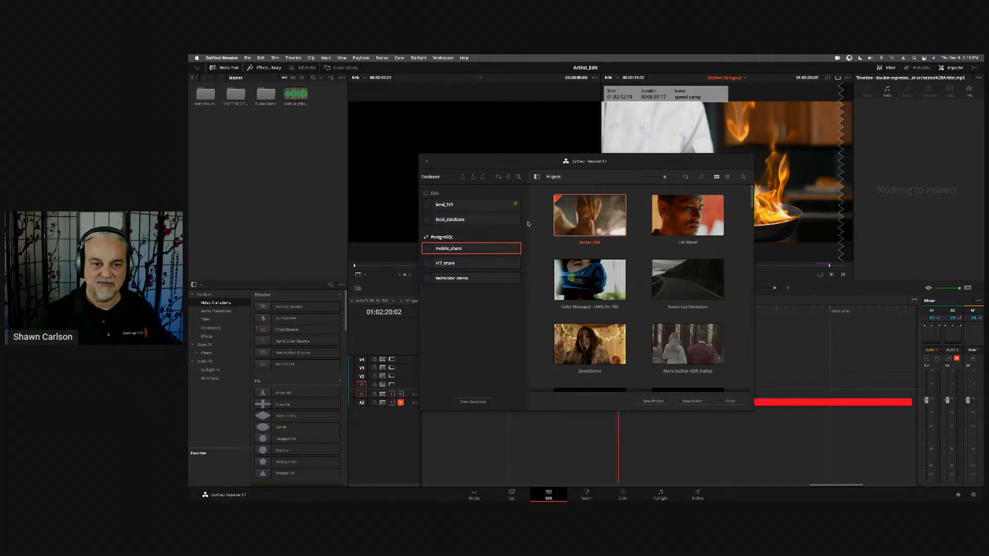
{"action": "right_click", "coordinate": [642, 210]}
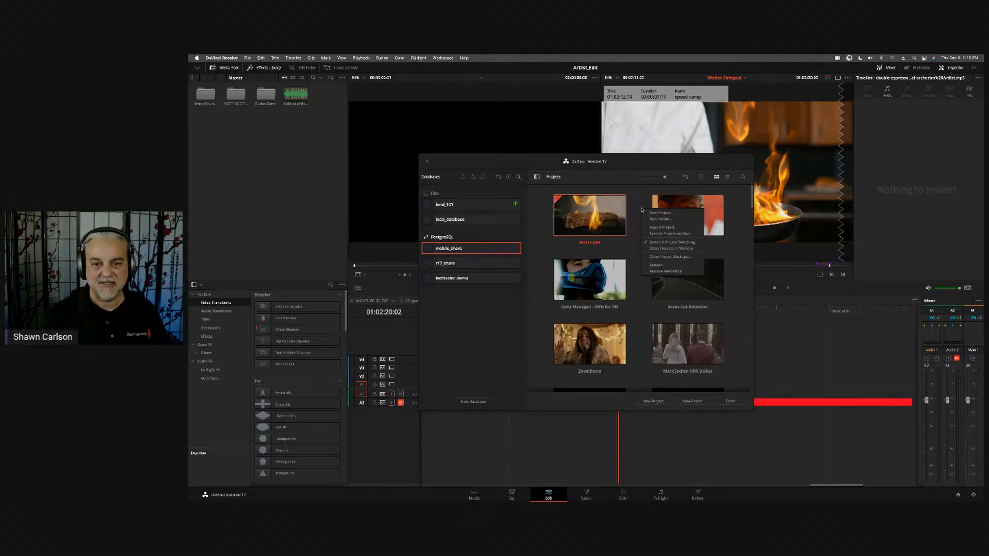
{"action": "left_click", "coordinate": [640, 210]}
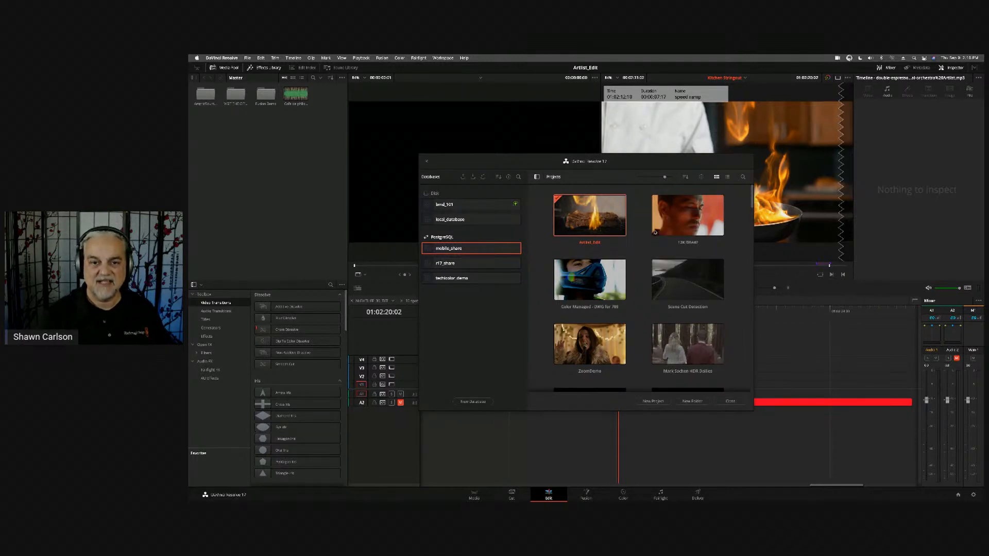
- Open the 12K BRAW project, dismiss the stills location notice, and fit the whole timeline in view
{"action": "double_click", "coordinate": [687, 227]}
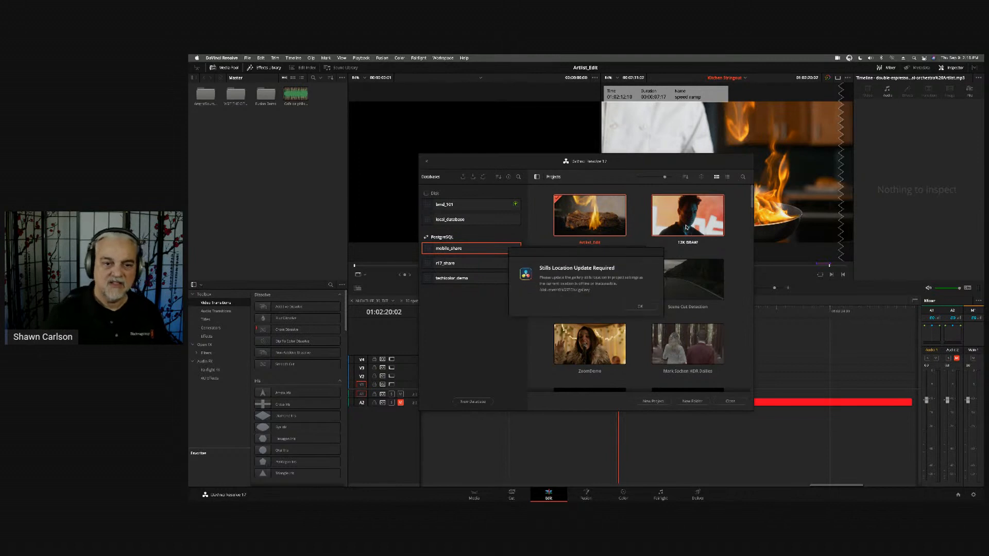
{"action": "left_click", "coordinate": [644, 308]}
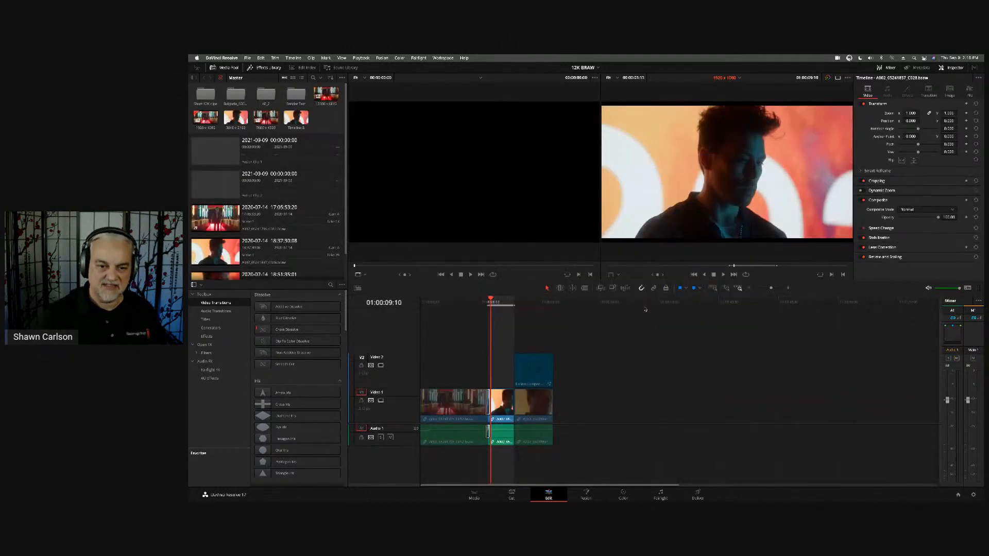
{"action": "key", "text": "shift+z"}
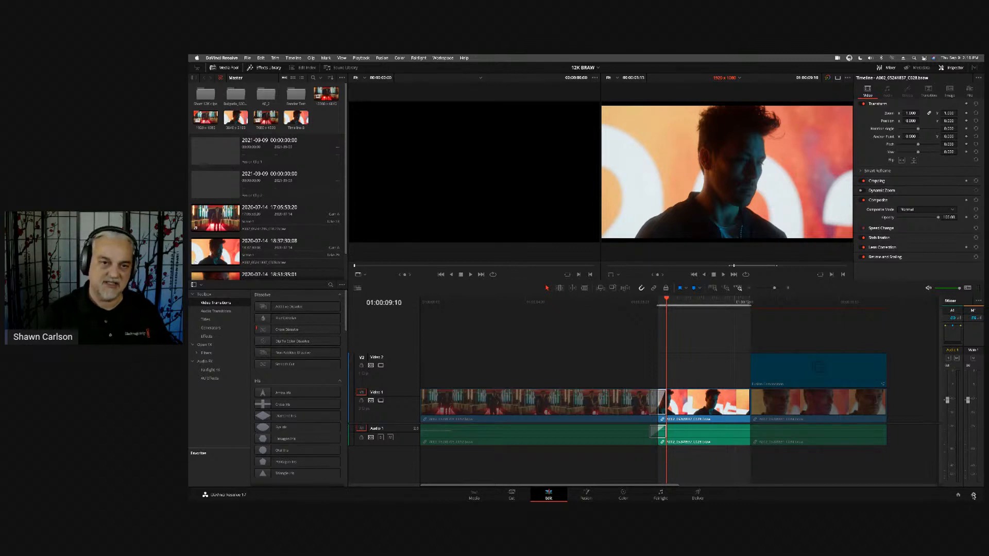
- Set the project's timeline resolution to 1920 x 1080 HD in the master settings and save, dismissing the stills location notice
{"action": "left_click", "coordinate": [973, 496]}
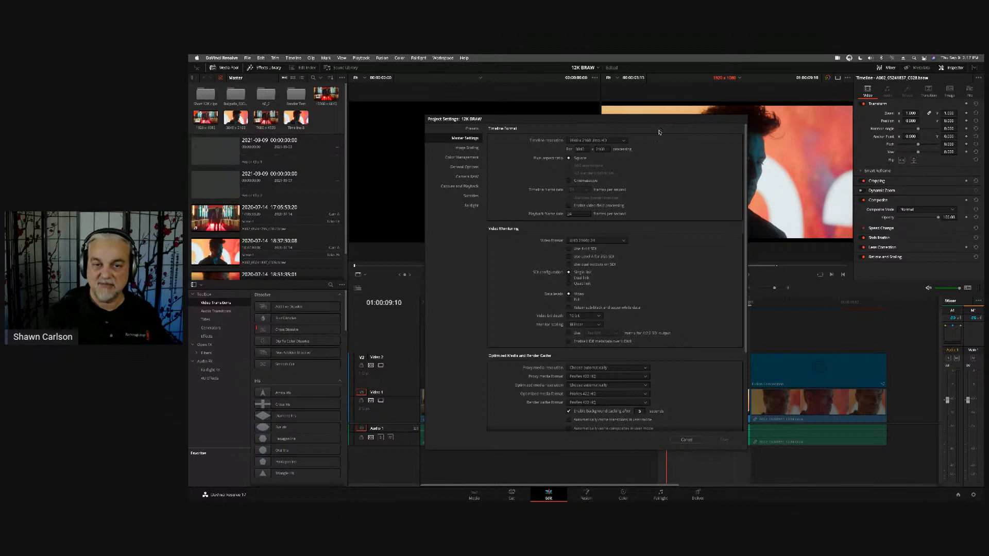
{"action": "left_click", "coordinate": [625, 140]}
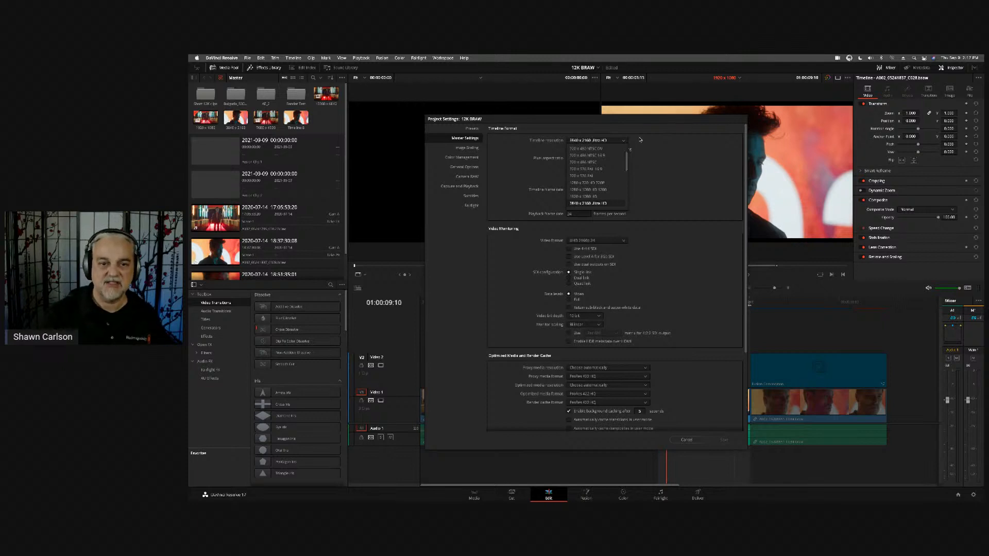
{"action": "scroll", "coordinate": [605, 191], "scroll_direction": "down", "scroll_amount": 2}
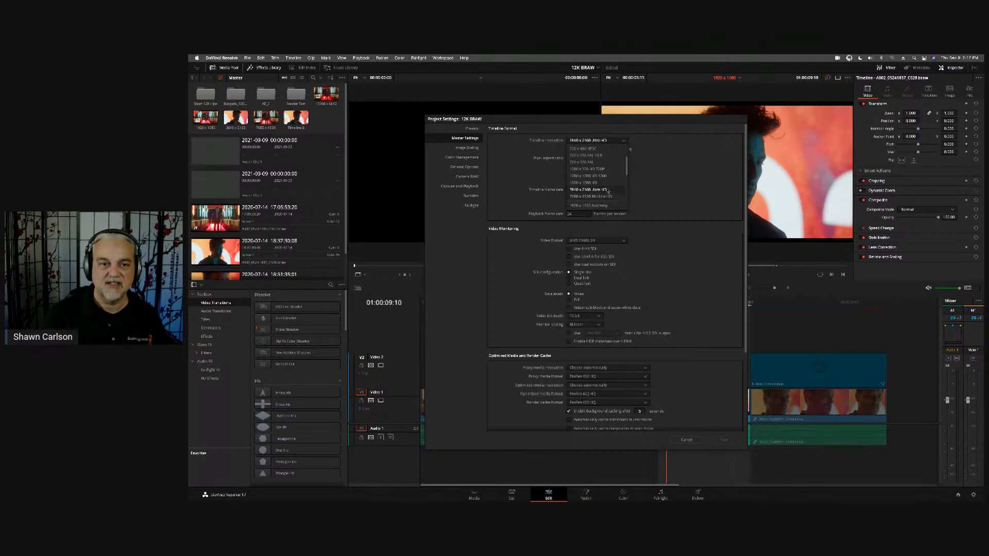
{"action": "left_click", "coordinate": [607, 183]}
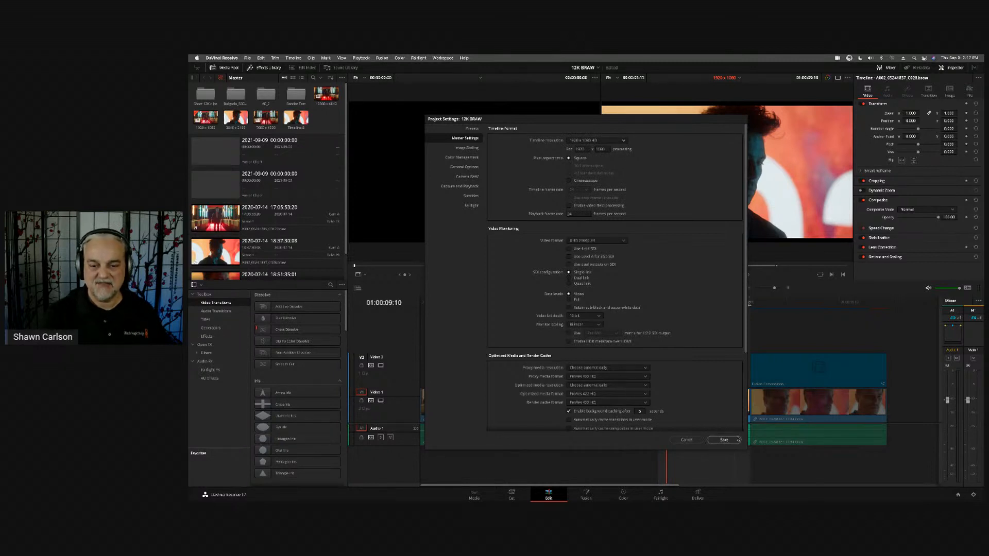
{"action": "left_click", "coordinate": [724, 440]}
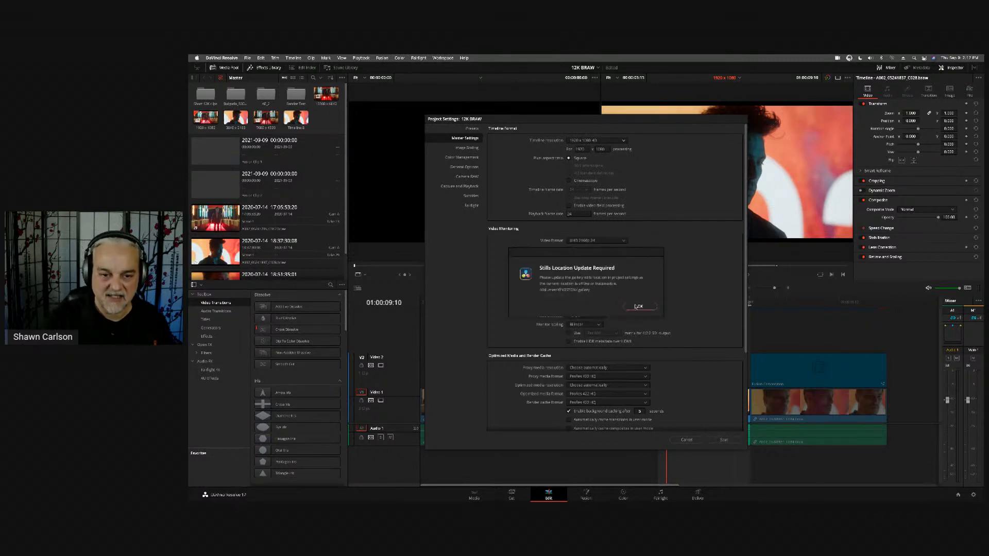
{"action": "left_click", "coordinate": [641, 307]}
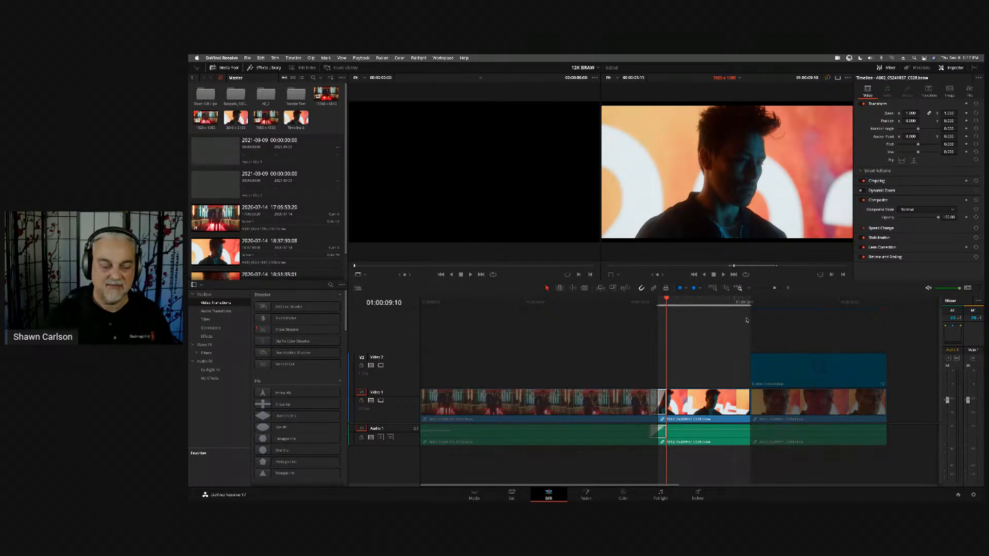
- Set the timeline viewer to 100% zoom, zoom the picture in and out repeatedly, and pan it slightly
{"action": "left_click", "coordinate": [622, 78]}
{"action": "left_click", "coordinate": [612, 124]}
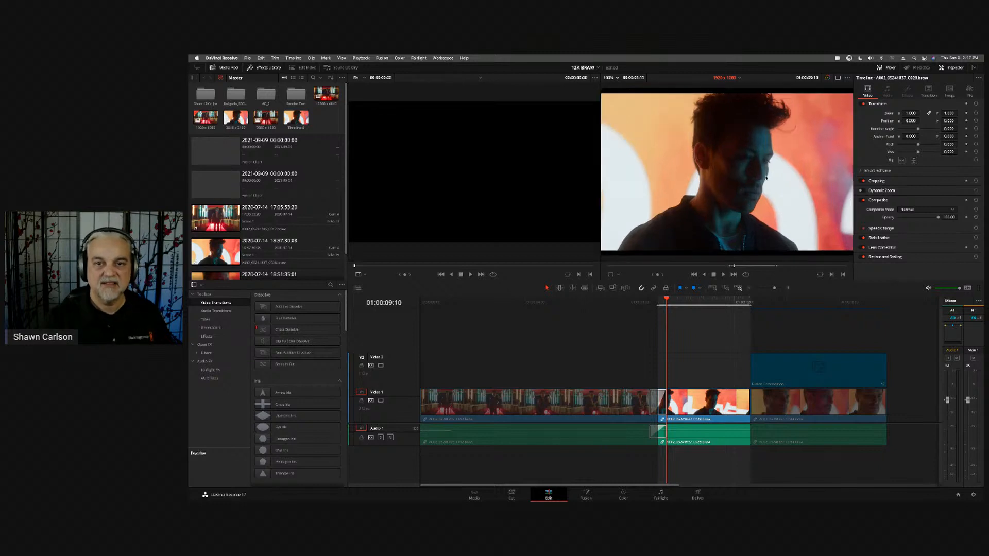
{"action": "scroll", "coordinate": [718, 182], "scroll_direction": "down", "scroll_amount": 2}
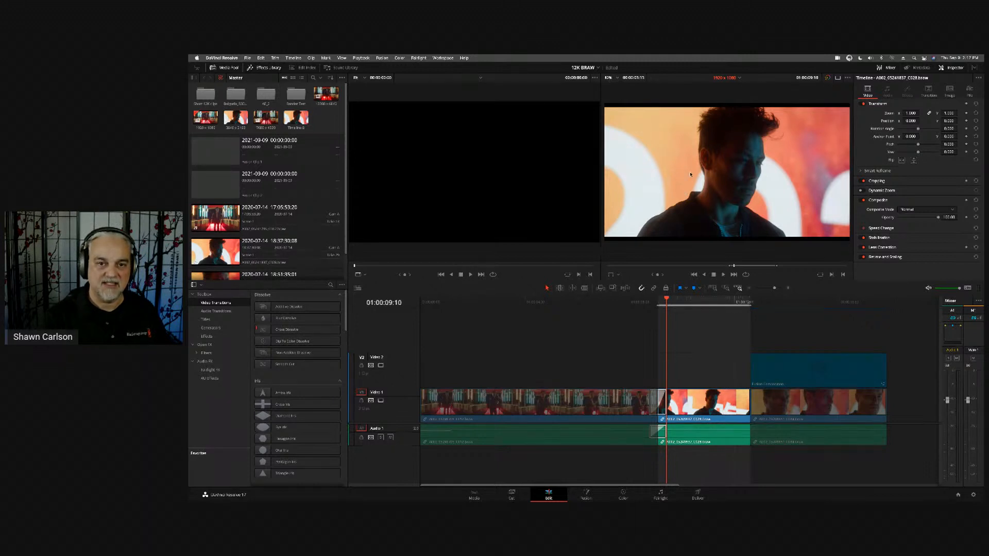
{"action": "scroll", "coordinate": [691, 175], "scroll_direction": "up", "scroll_amount": 1}
{"action": "scroll", "coordinate": [691, 175], "scroll_direction": "down", "scroll_amount": 5}
{"action": "scroll", "coordinate": [690, 175], "scroll_direction": "up", "scroll_amount": 3}
{"action": "scroll", "coordinate": [690, 174], "scroll_direction": "down", "scroll_amount": 2}
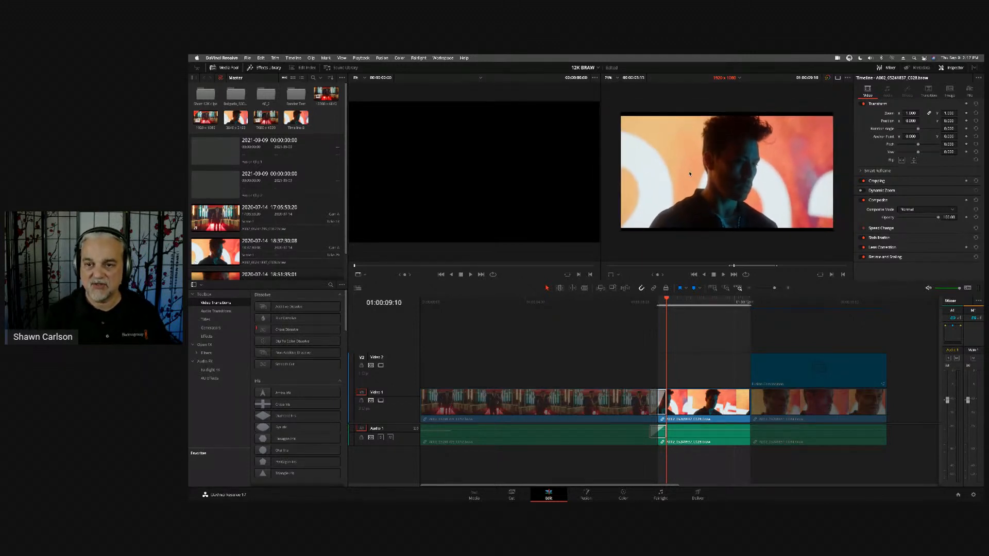
{"action": "scroll", "coordinate": [690, 174], "scroll_direction": "up", "scroll_amount": 1}
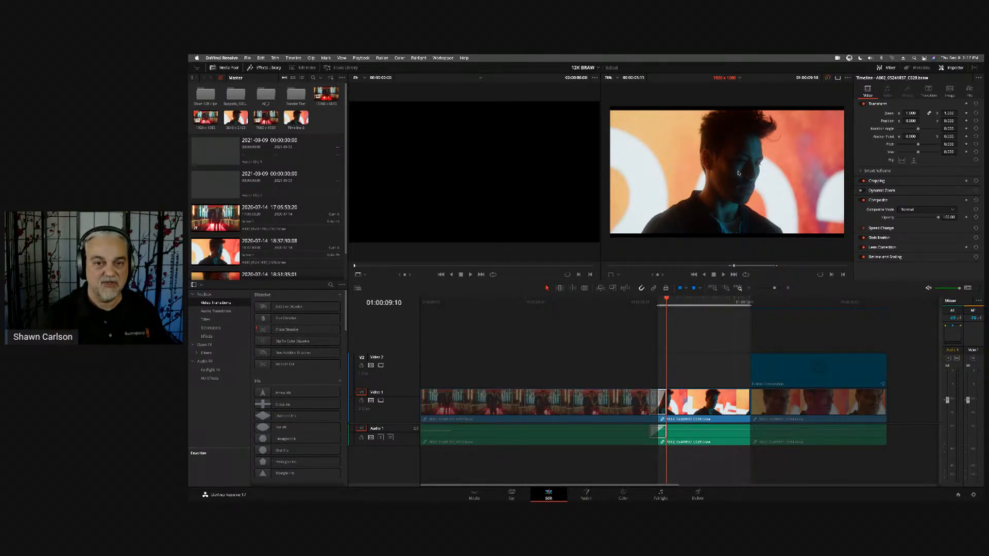
{"action": "left_click_drag", "start_coordinate": [717, 170], "coordinate": [737, 172]}
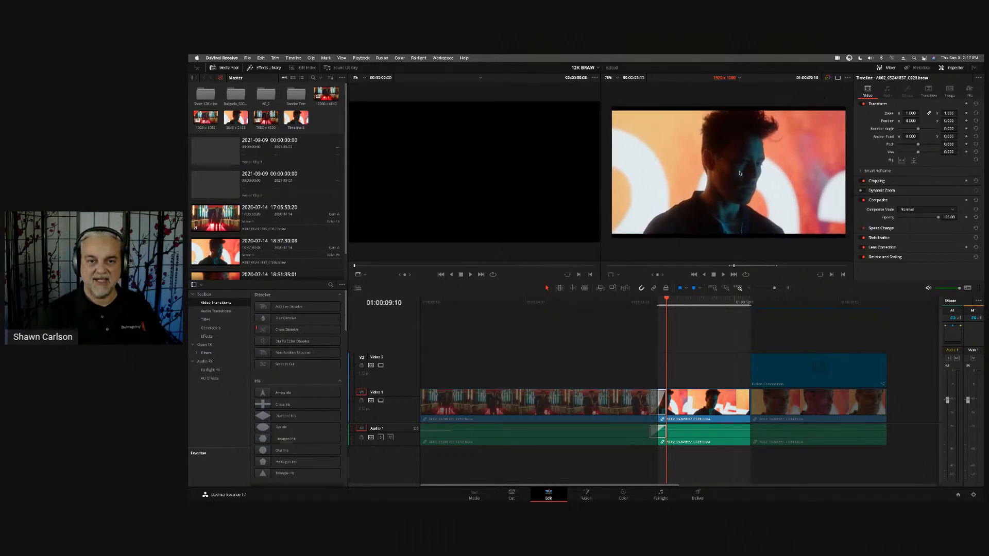
{"action": "scroll", "coordinate": [506, 152], "scroll_direction": "up", "scroll_amount": 4}
{"action": "scroll", "coordinate": [499, 152], "scroll_direction": "down", "scroll_amount": 4}
{"action": "scroll", "coordinate": [499, 153], "scroll_direction": "down", "scroll_amount": 2}
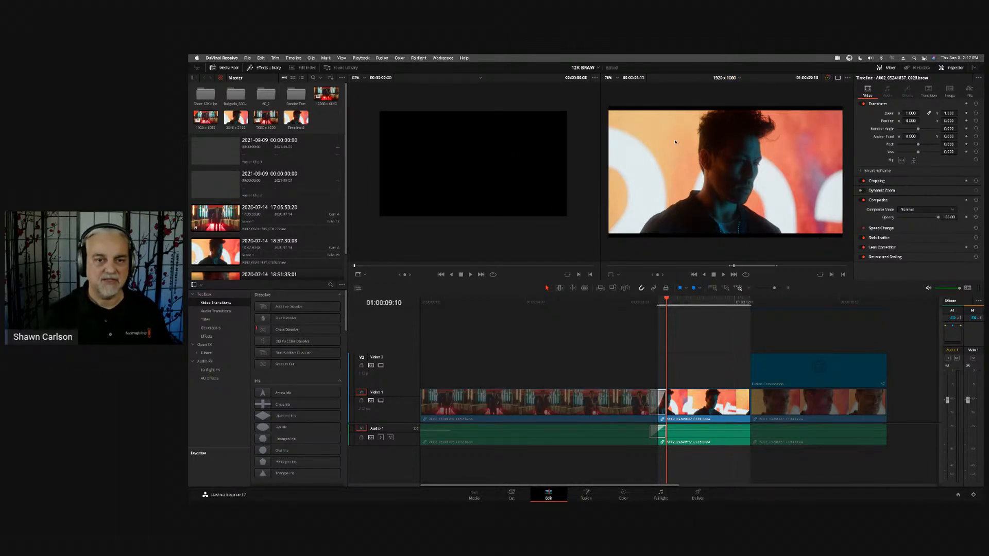
- Zoom into the picture in the timeline viewer, pan it slightly, and look over the available viewer zoom levels
{"action": "scroll", "coordinate": [675, 142], "scroll_direction": "up", "scroll_amount": 2}
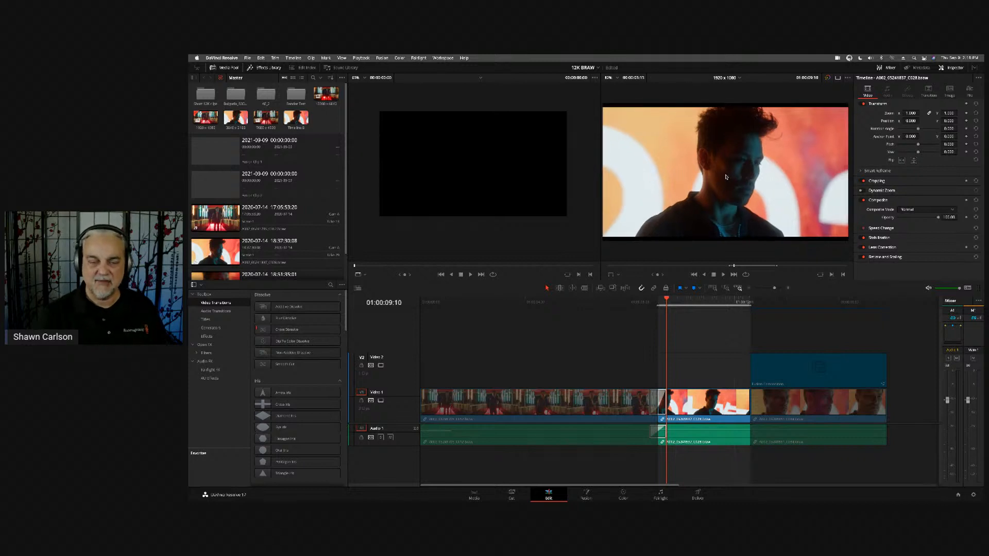
{"action": "left_click_drag", "start_coordinate": [724, 171], "coordinate": [725, 167]}
{"action": "left_click", "coordinate": [617, 78]}
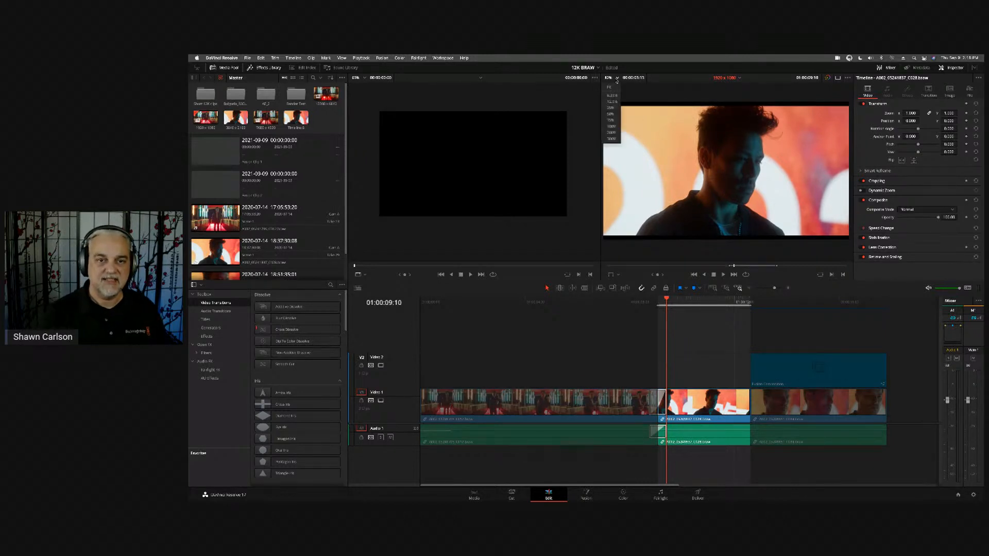
{"action": "left_click", "coordinate": [677, 79]}
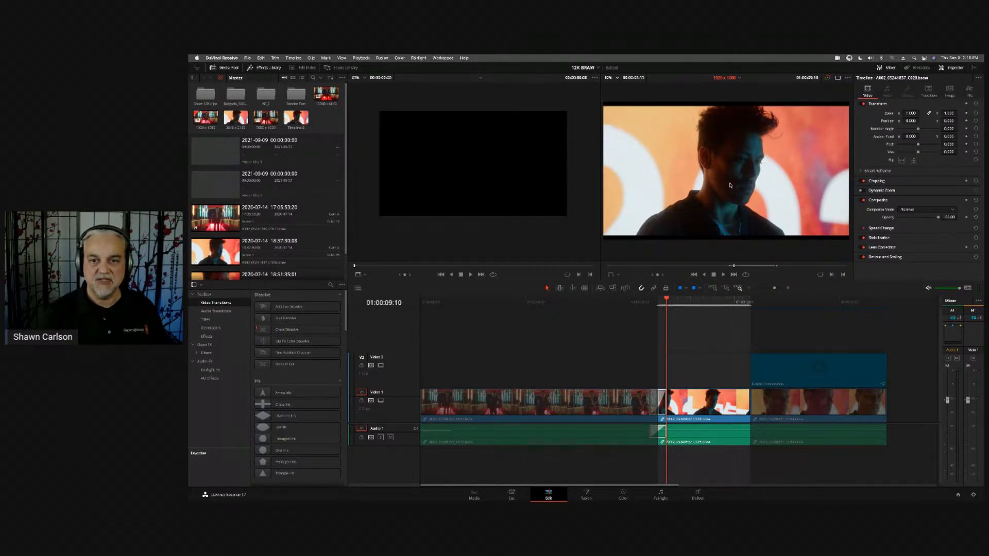
- Choose a different timeline resolution preset in the project's master settings and save, dismissing the stills location notice
{"action": "key", "text": "shift+9"}
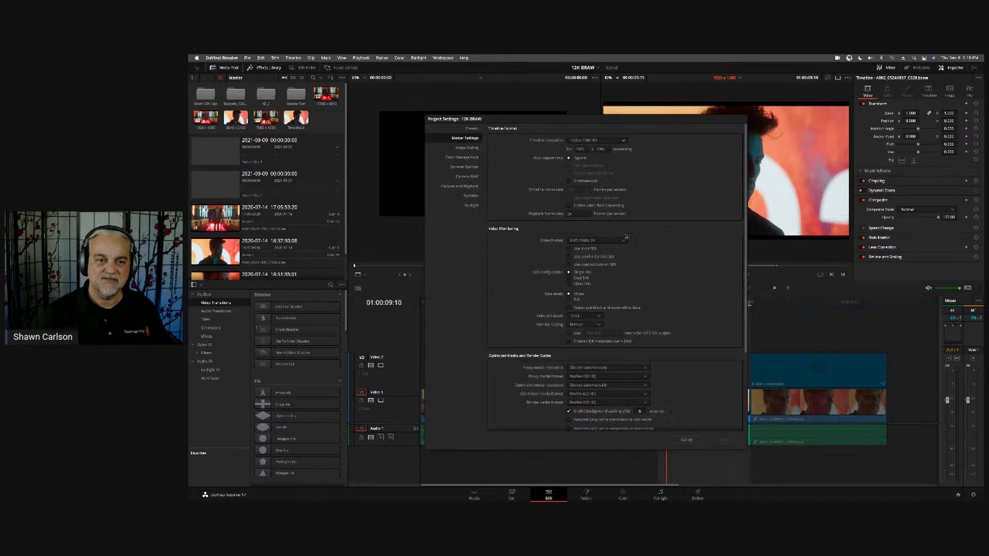
{"action": "left_click", "coordinate": [597, 141]}
{"action": "left_click", "coordinate": [588, 191]}
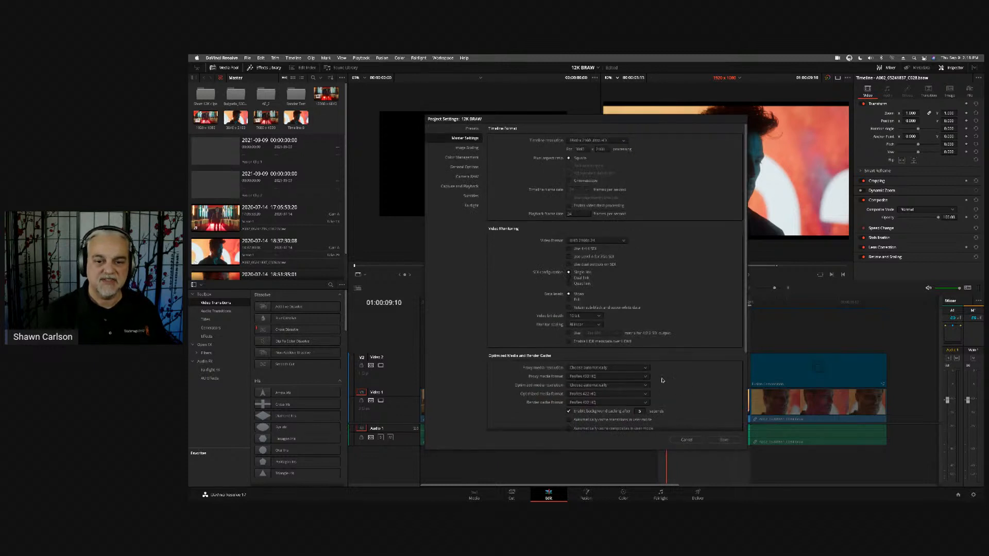
{"action": "left_click", "coordinate": [730, 441]}
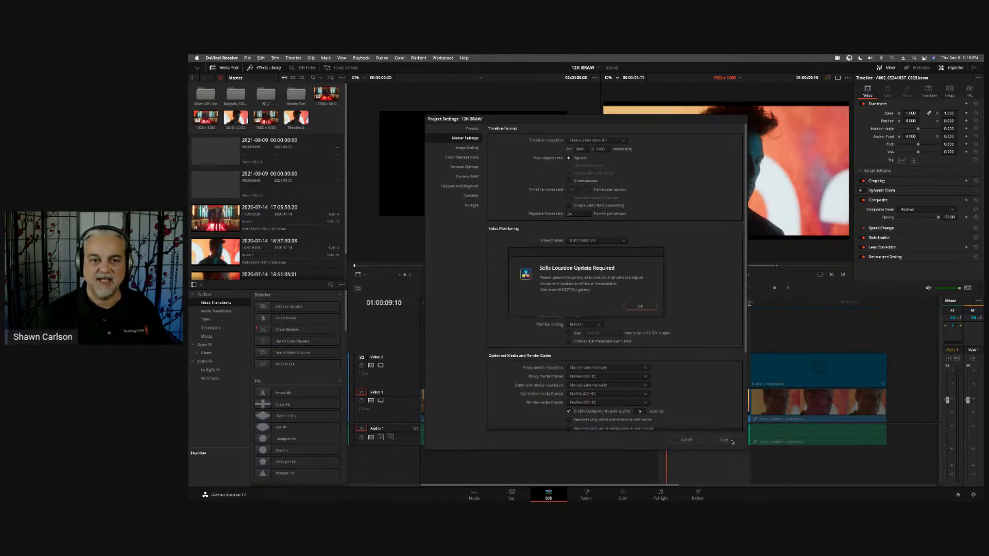
{"action": "left_click", "coordinate": [640, 307]}
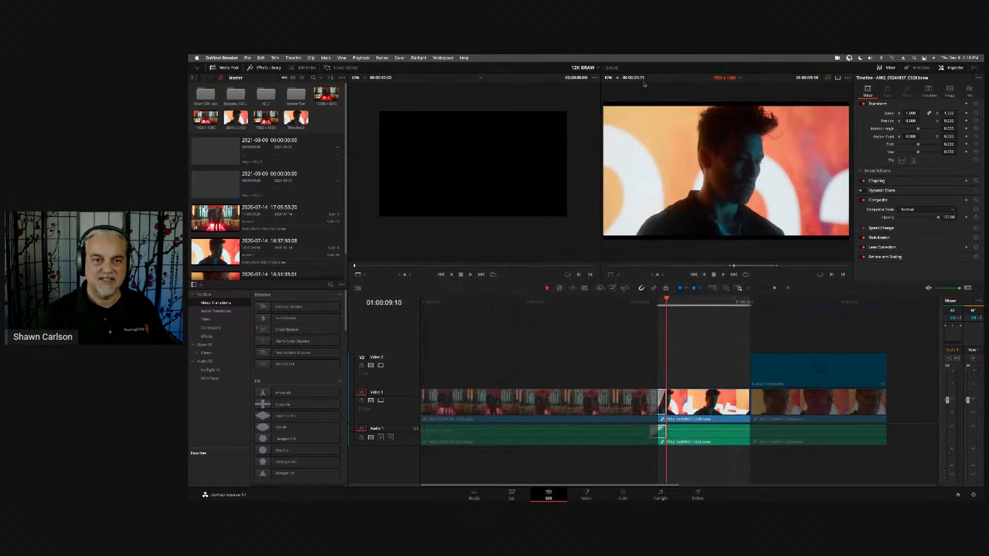
- Fit the picture in the timeline viewer, zoom it out and in again, and look over the list of timelines
{"action": "left_click", "coordinate": [608, 78]}
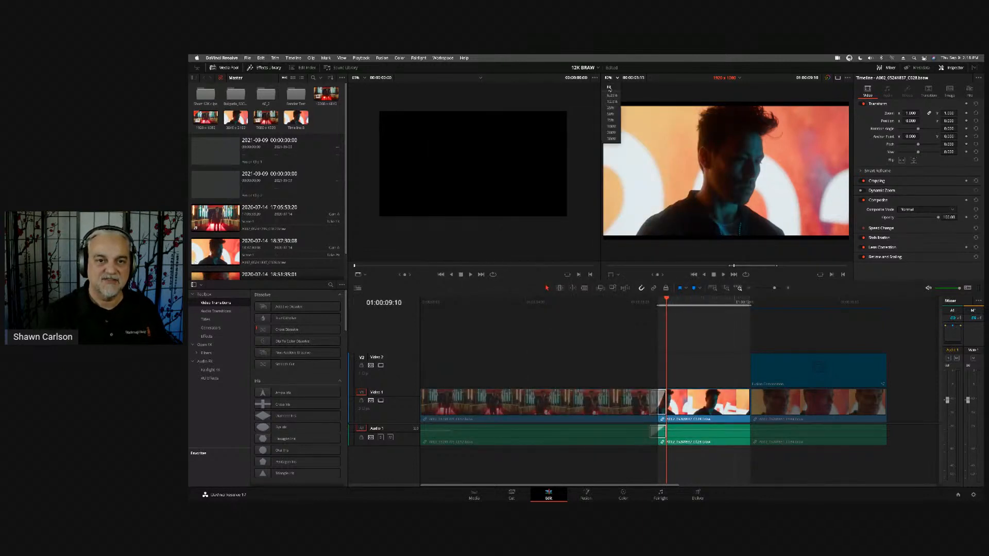
{"action": "left_click", "coordinate": [609, 88]}
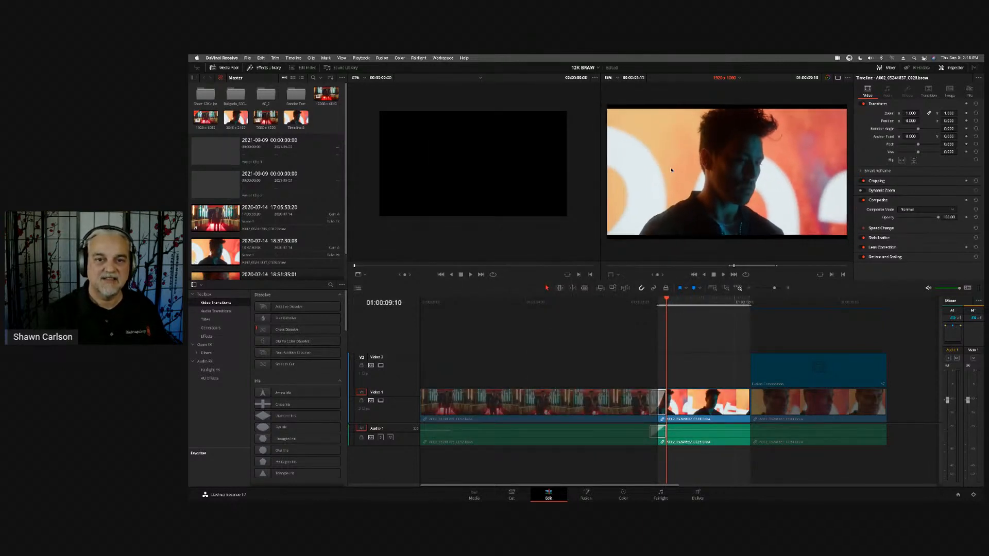
{"action": "scroll", "coordinate": [671, 169], "scroll_direction": "up", "scroll_amount": 3}
{"action": "scroll", "coordinate": [672, 168], "scroll_direction": "down", "scroll_amount": 4}
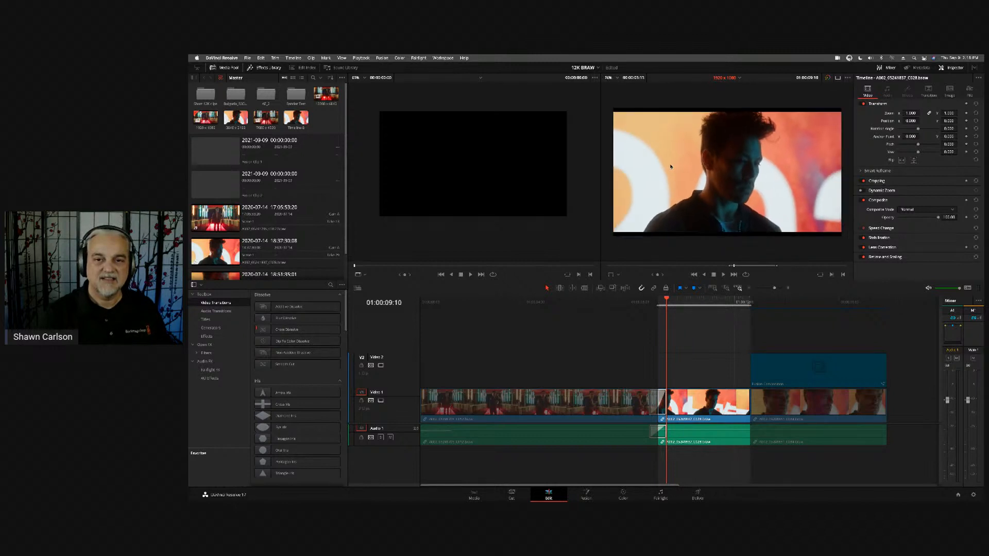
{"action": "scroll", "coordinate": [671, 159], "scroll_direction": "up", "scroll_amount": 2}
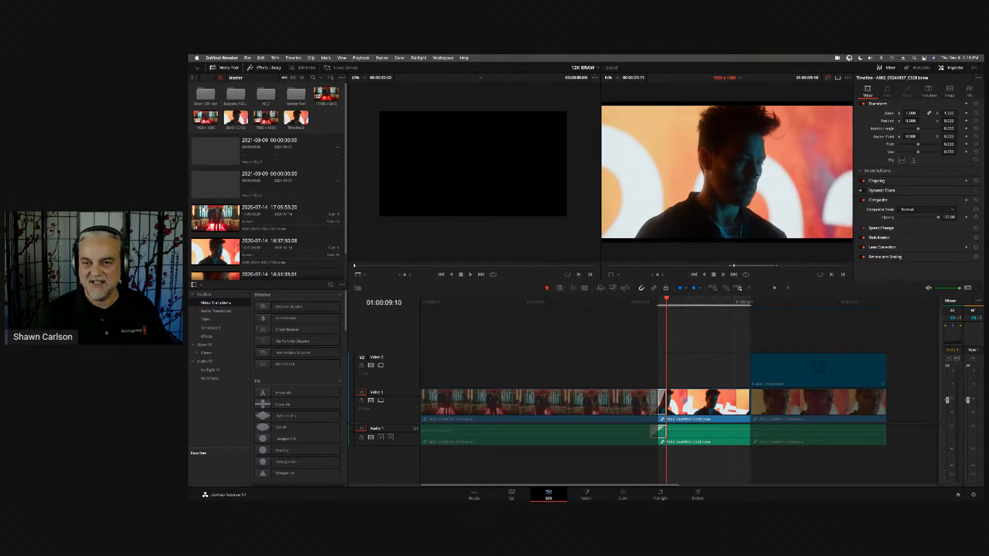
{"action": "left_click", "coordinate": [739, 78]}
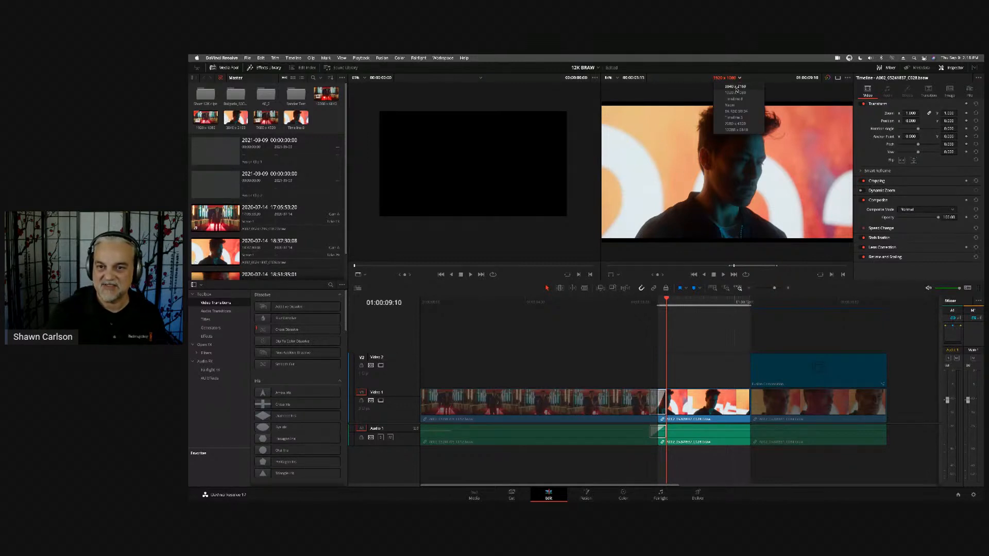
{"action": "left_click", "coordinate": [693, 77]}
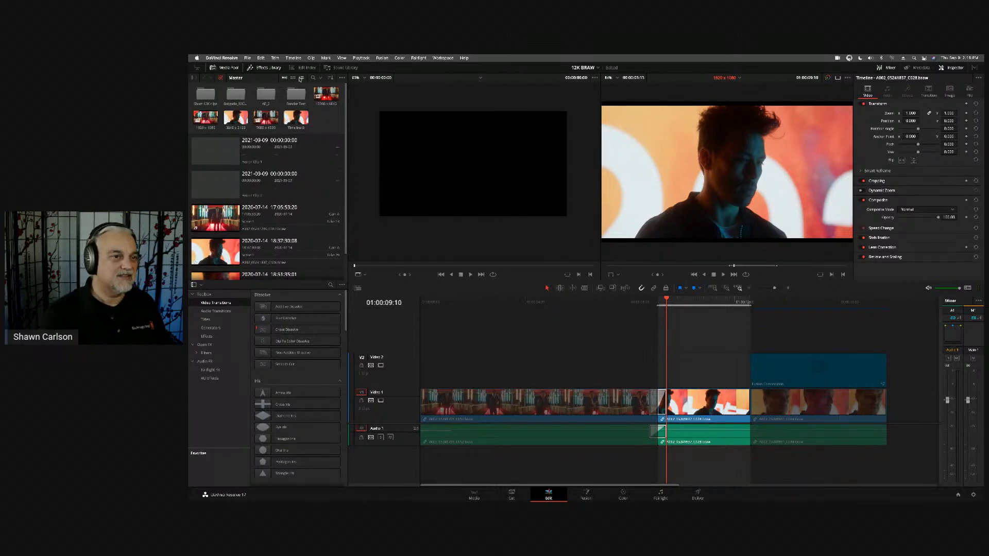
- Show the media pool as a list with its bin list, and browse the ProRes_Media and Circle Takes user smart bins
{"action": "left_click", "coordinate": [302, 78]}
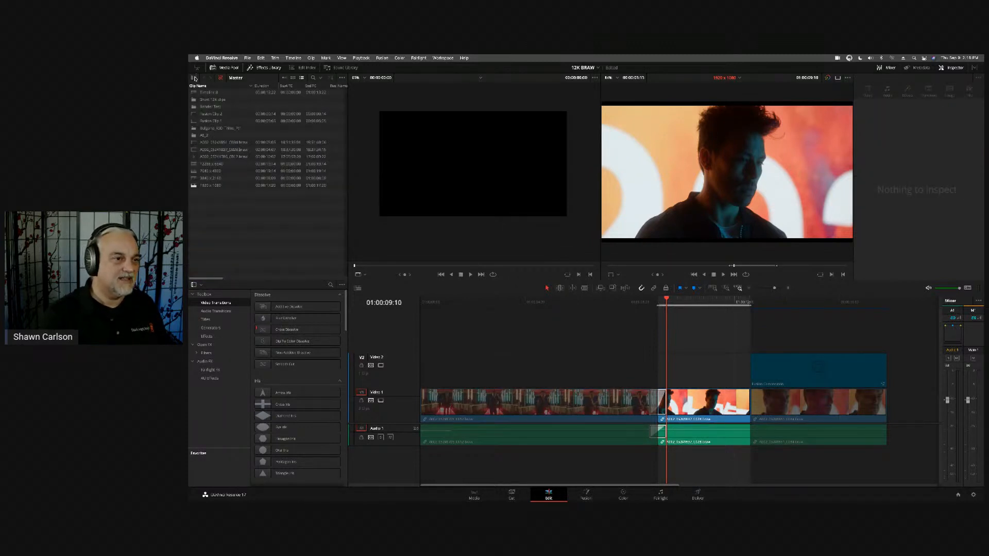
{"action": "left_click", "coordinate": [194, 78]}
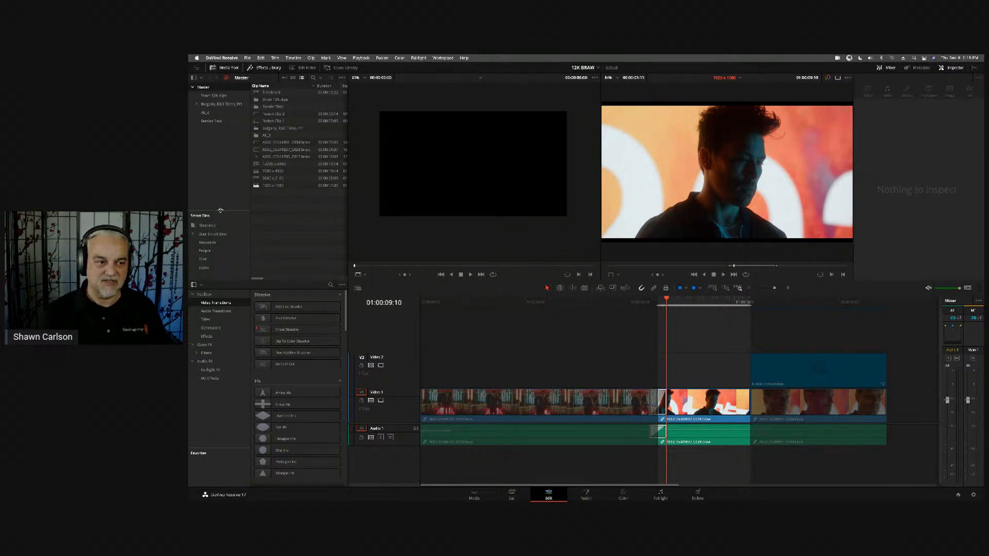
{"action": "left_click", "coordinate": [217, 234]}
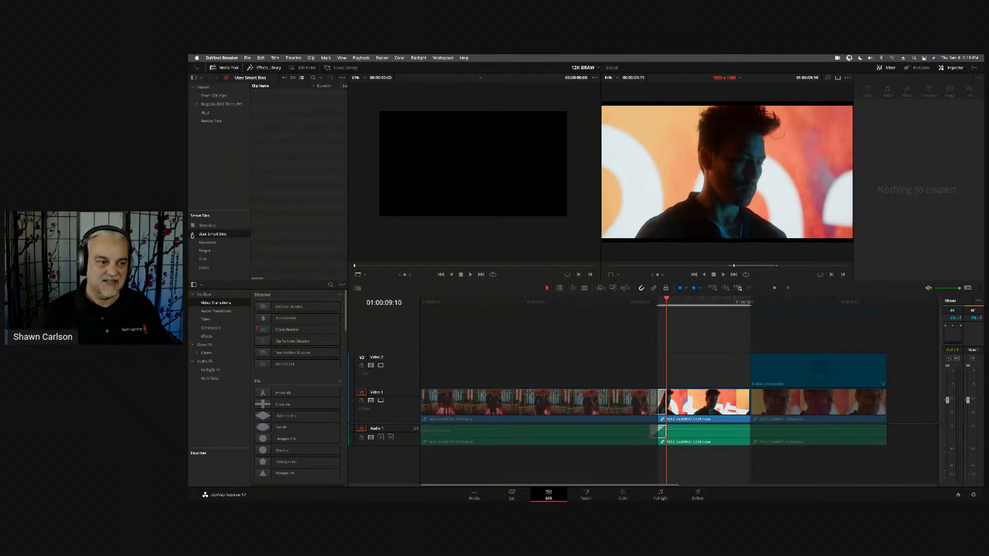
{"action": "left_click", "coordinate": [195, 234]}
{"action": "left_click", "coordinate": [226, 243]}
{"action": "left_click", "coordinate": [227, 252]}
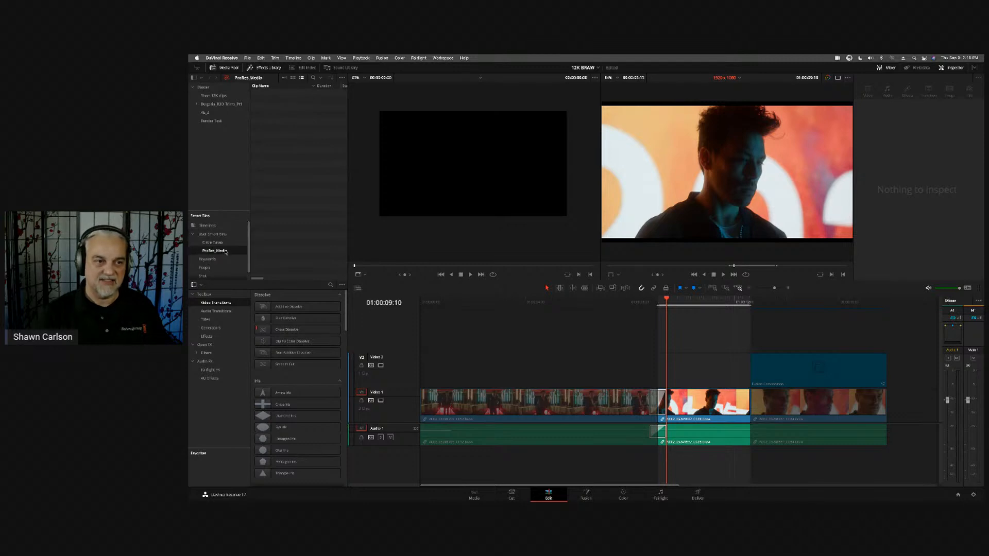
{"action": "left_click", "coordinate": [226, 242]}
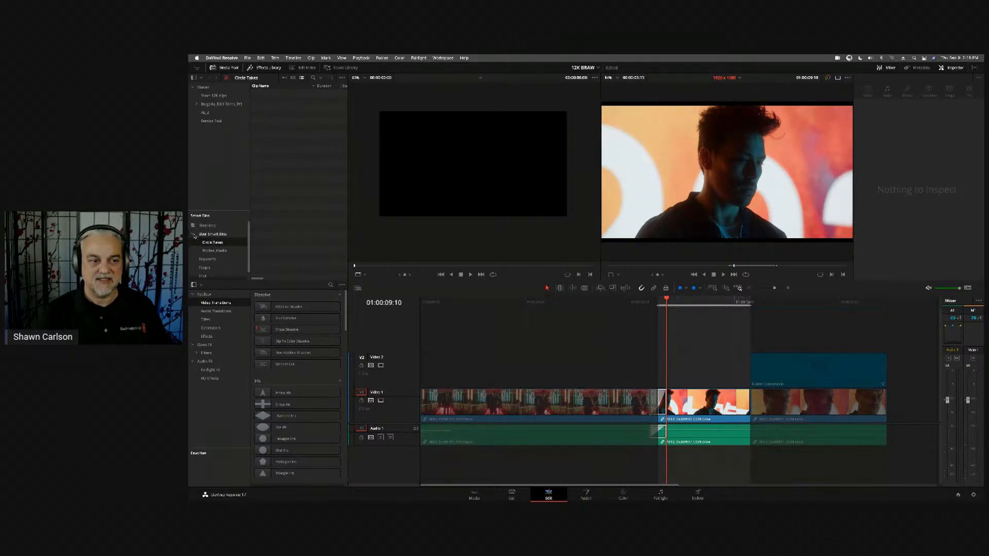
{"action": "left_click", "coordinate": [194, 235]}
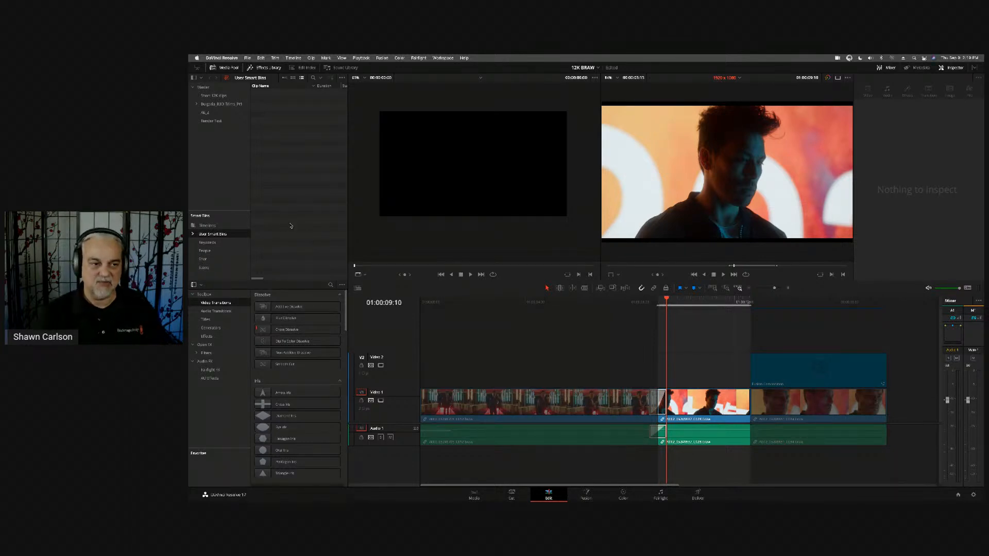
- Browse the People and Scene smart bins and examine the file metadata of the clip A002_05241851_C034.braw
{"action": "left_click", "coordinate": [225, 250]}
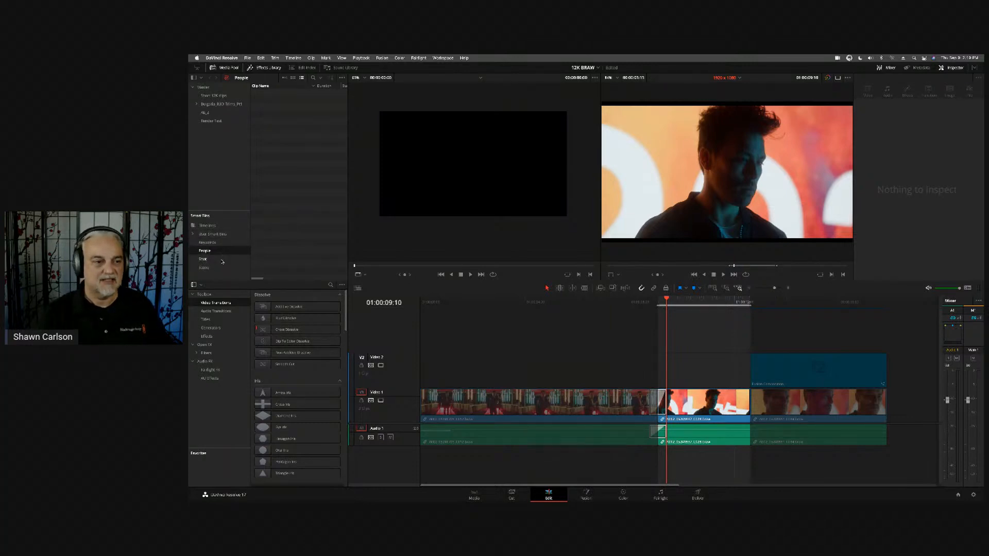
{"action": "left_click", "coordinate": [220, 268]}
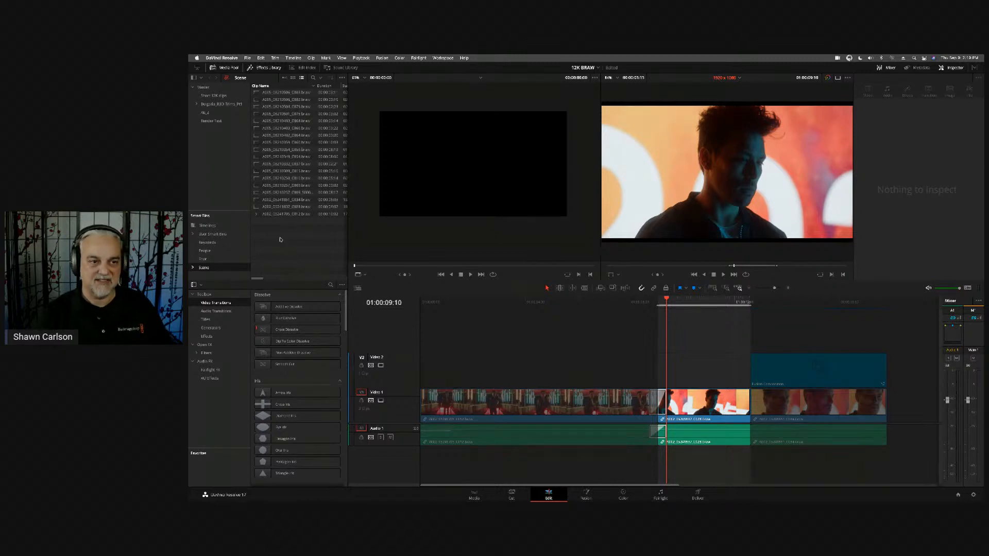
{"action": "left_click", "coordinate": [276, 200]}
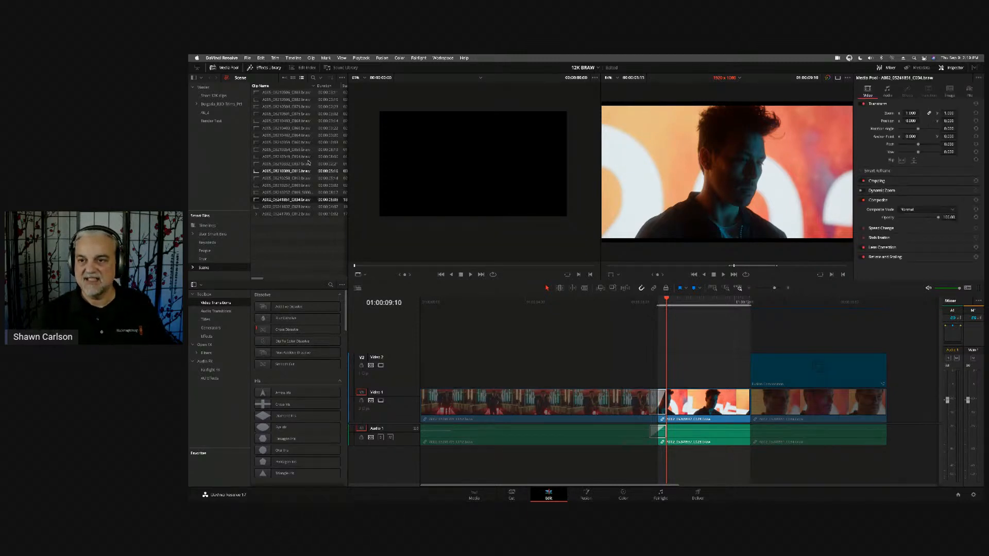
{"action": "left_click", "coordinate": [971, 91]}
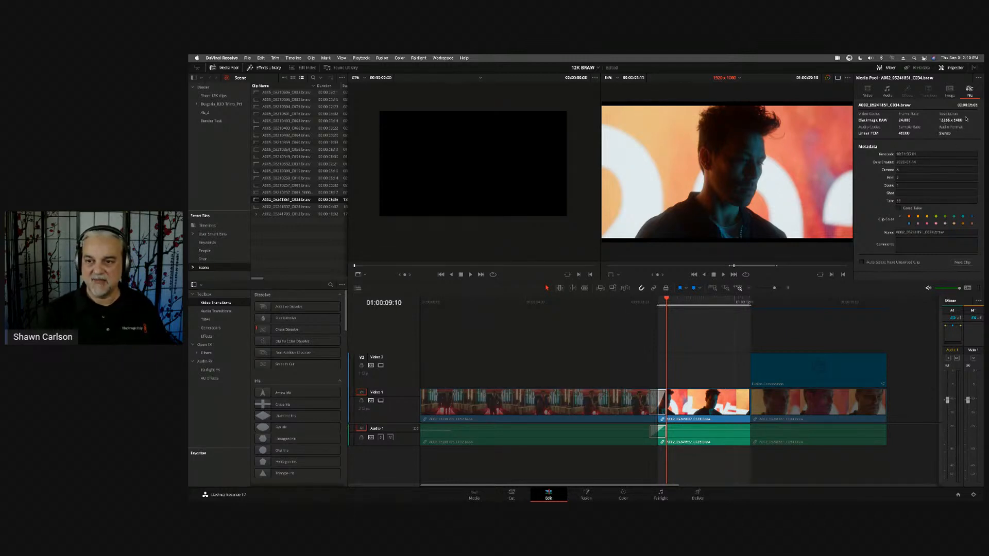
{"action": "left_click", "coordinate": [719, 183]}
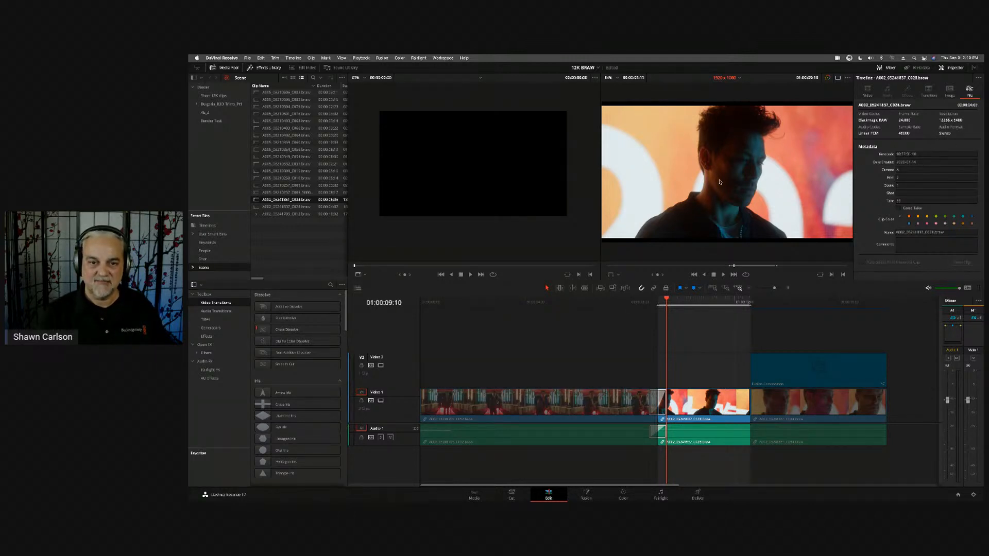
- Load A002_05241851_C034.braw into the source viewer and set the viewer zoom to Fit
{"action": "double_click", "coordinate": [256, 201]}
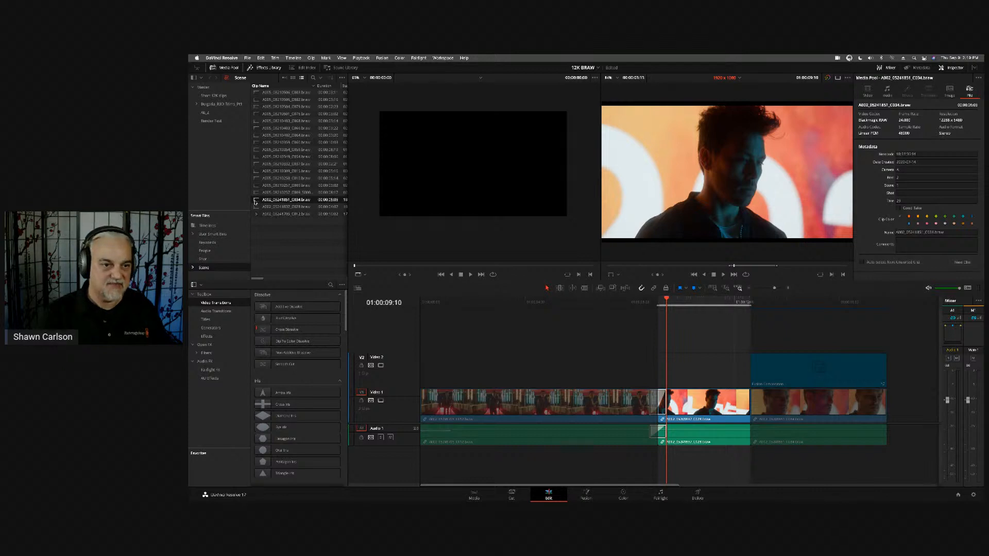
{"action": "left_click", "coordinate": [361, 78]}
{"action": "left_click", "coordinate": [363, 88]}
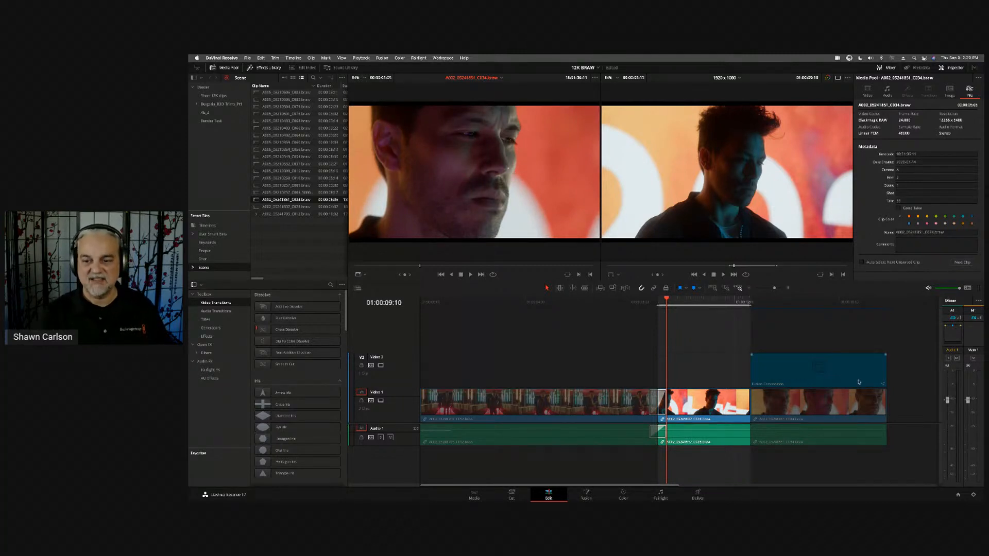
- Examine the image scaling section of the project settings, including the resize filter and mismatched resolution options, and close without saving
{"action": "left_click", "coordinate": [973, 496]}
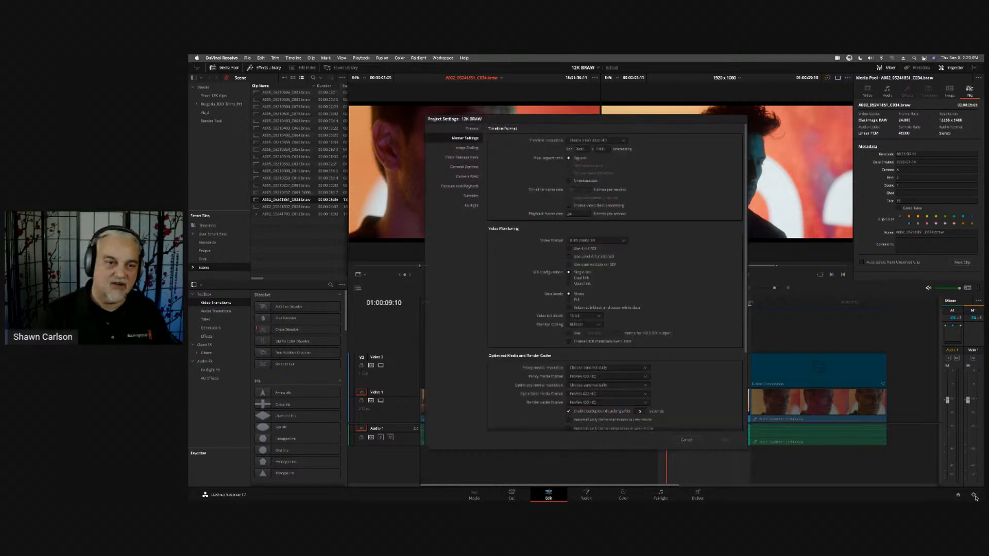
{"action": "left_click", "coordinate": [465, 148]}
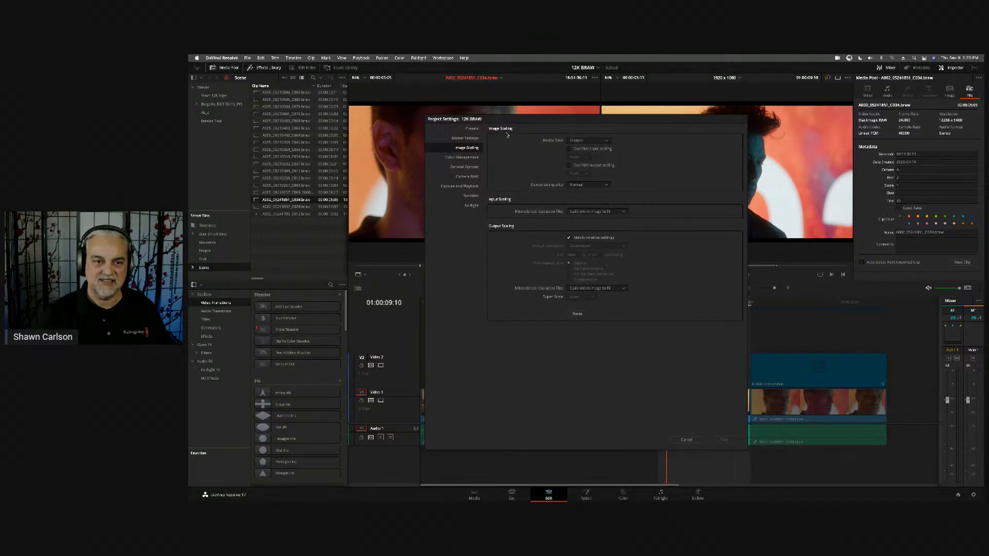
{"action": "left_click", "coordinate": [681, 441]}
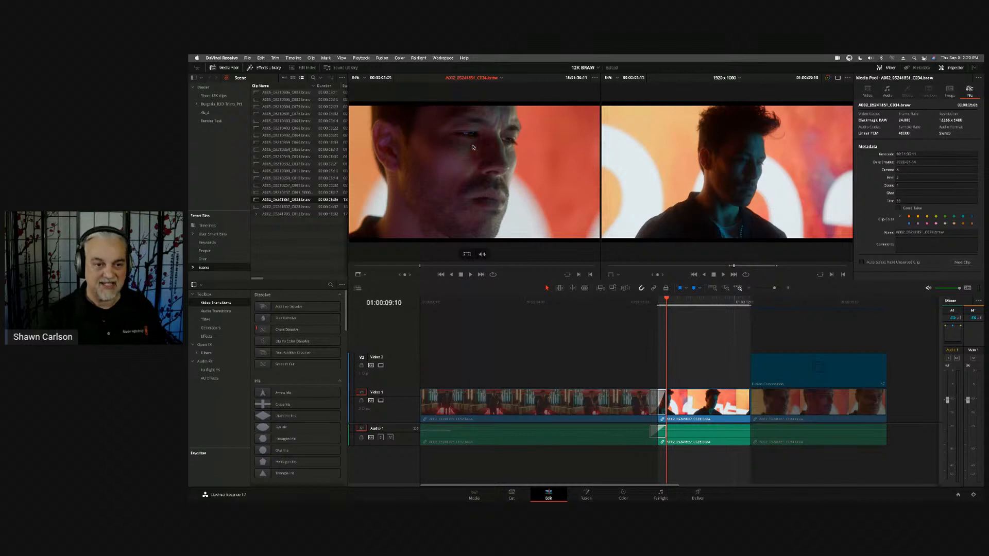
- Play the source clip briefly and examine its Blackmagic RAW Decode Using and Decode Quality options, keeping the project setting
{"action": "key", "text": "space"}
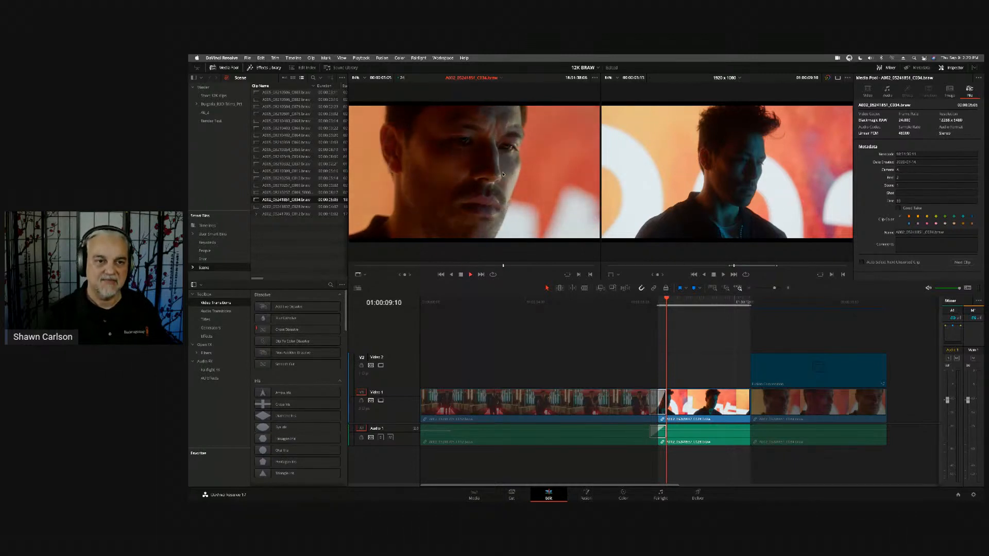
{"action": "key", "text": "space"}
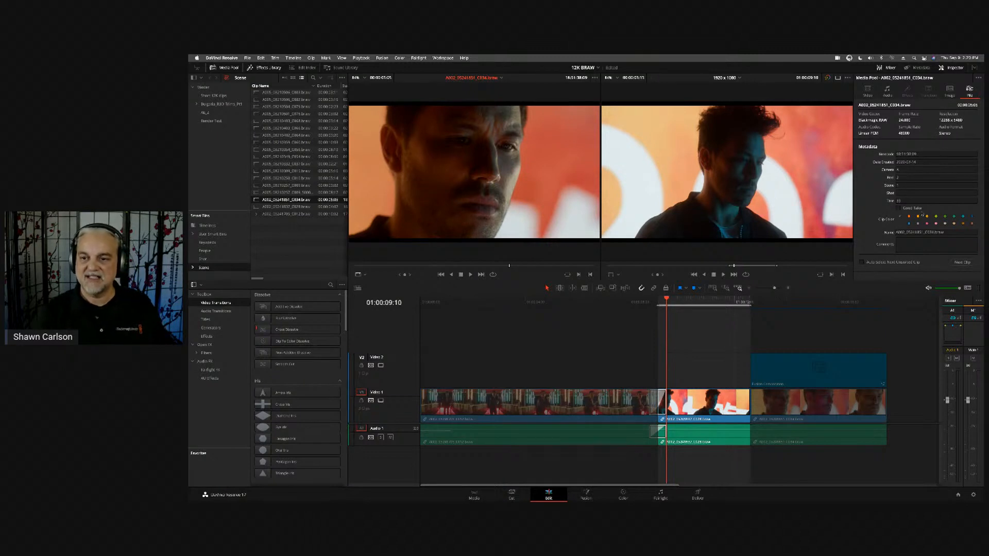
{"action": "left_click", "coordinate": [950, 90]}
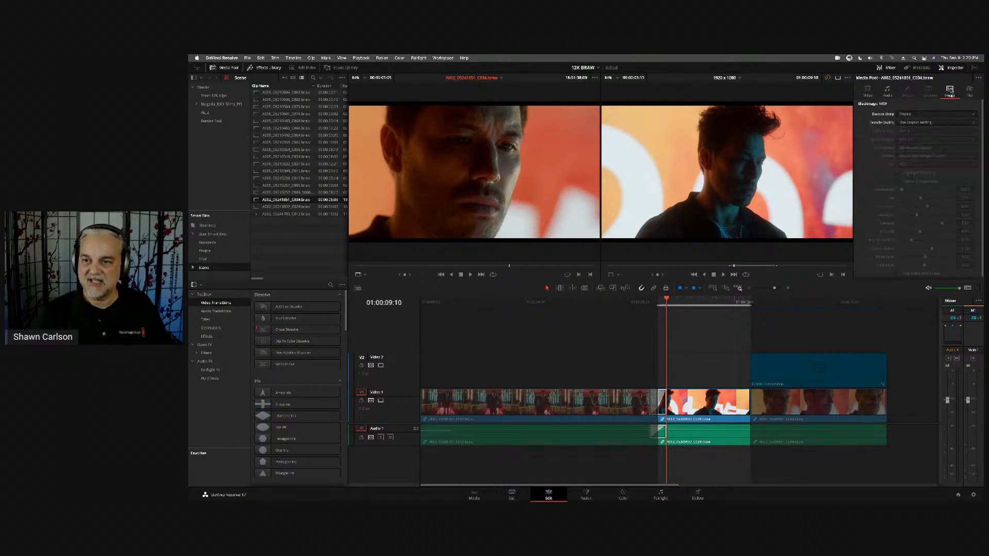
{"action": "left_click", "coordinate": [941, 116]}
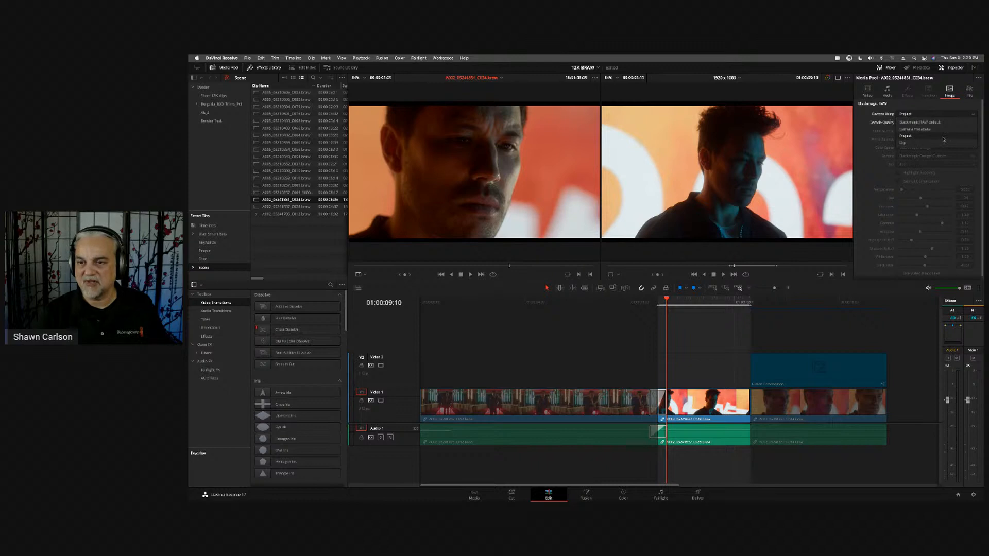
{"action": "left_click", "coordinate": [944, 138]}
{"action": "left_click", "coordinate": [935, 122]}
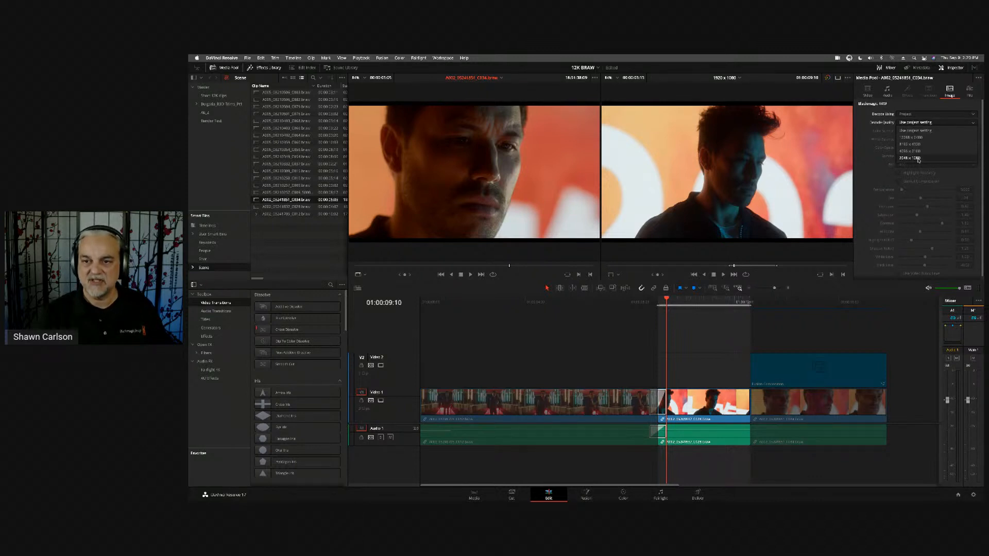
{"action": "left_click", "coordinate": [911, 109]}
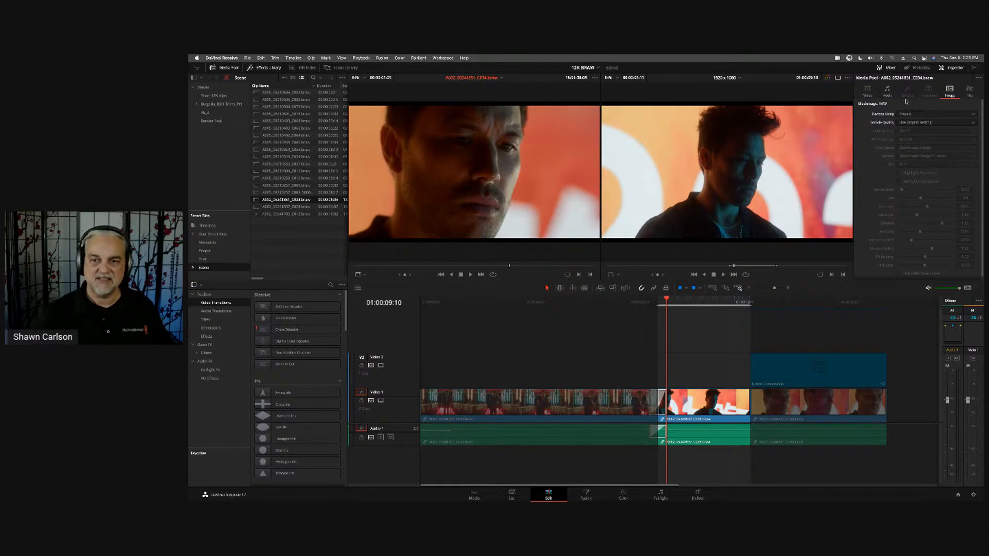
- Review the source clip's Decode Quality options without changing them and examine its file metadata
{"action": "left_click", "coordinate": [929, 123]}
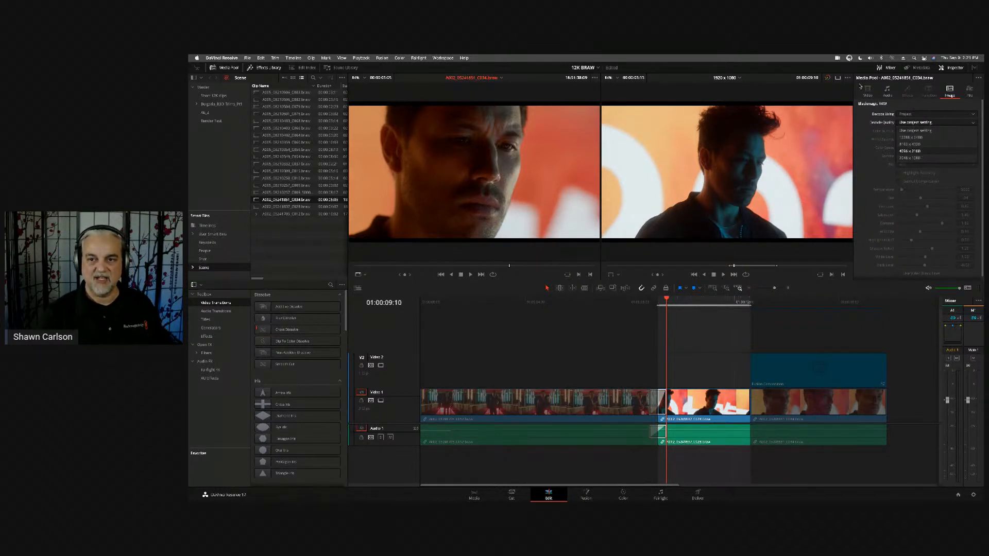
{"action": "left_click", "coordinate": [905, 108]}
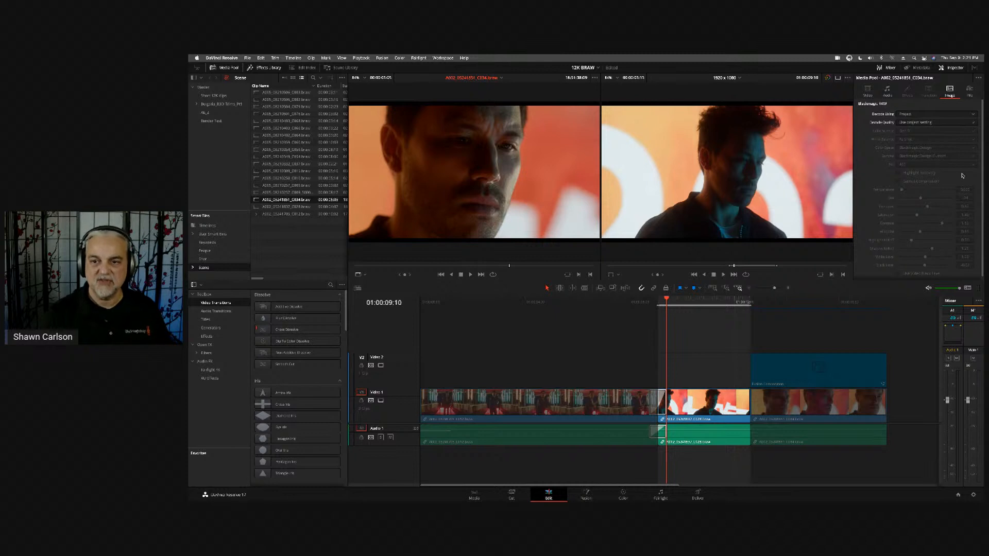
{"action": "left_click", "coordinate": [970, 91]}
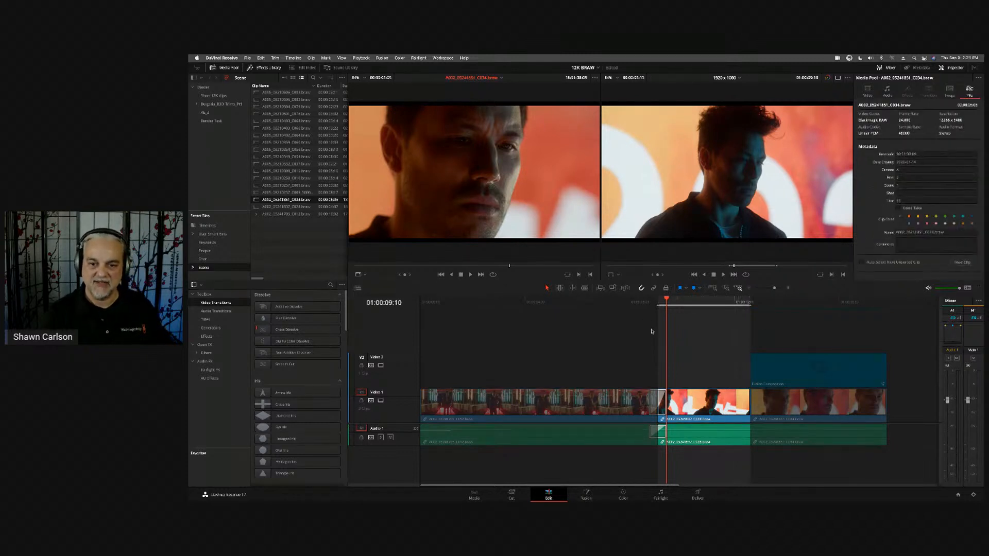
- Move the timeline playhead to 01:00:10:08 within the second clip
{"action": "left_click", "coordinate": [713, 330]}
{"action": "key", "text": "super+minus"}
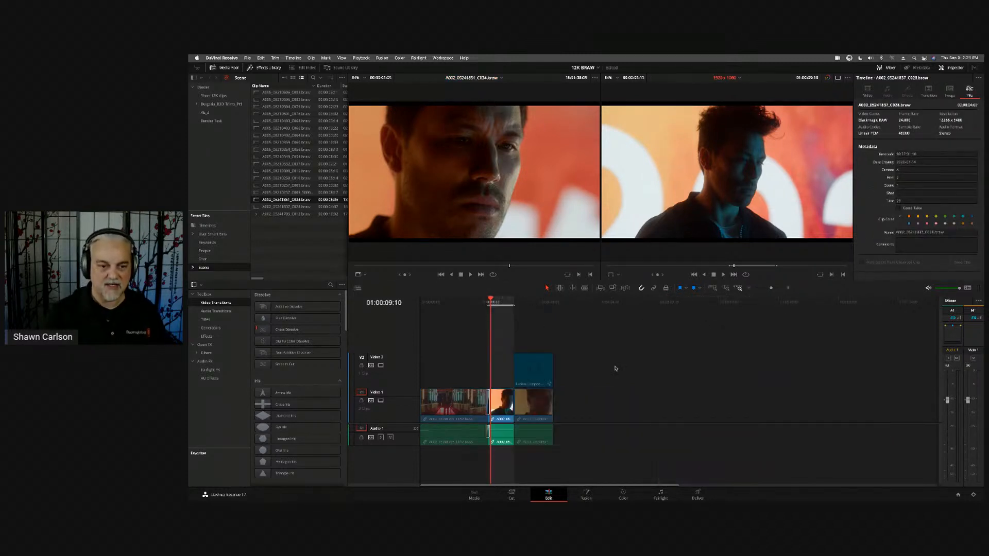
{"action": "key", "text": "super+equal"}
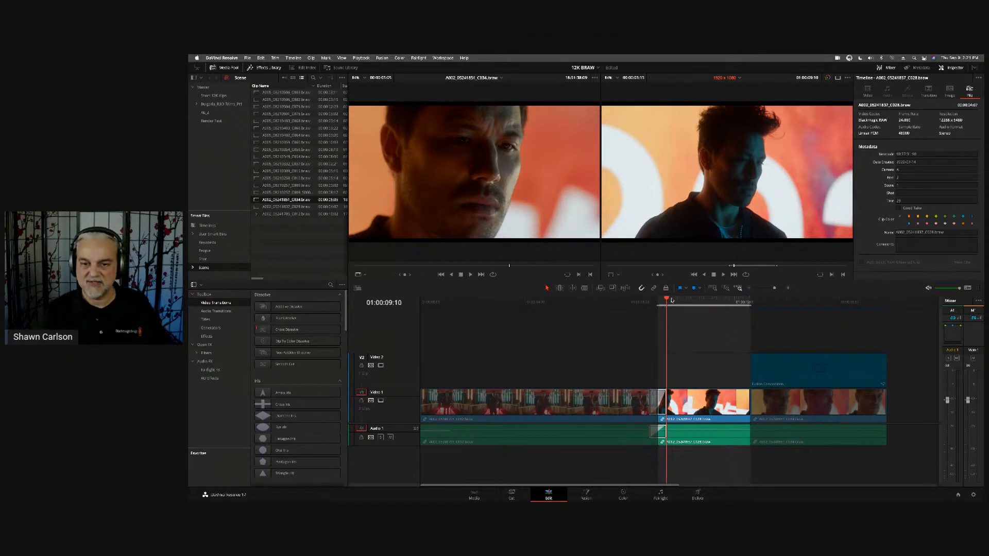
{"action": "left_click_drag", "start_coordinate": [672, 300], "coordinate": [688, 318]}
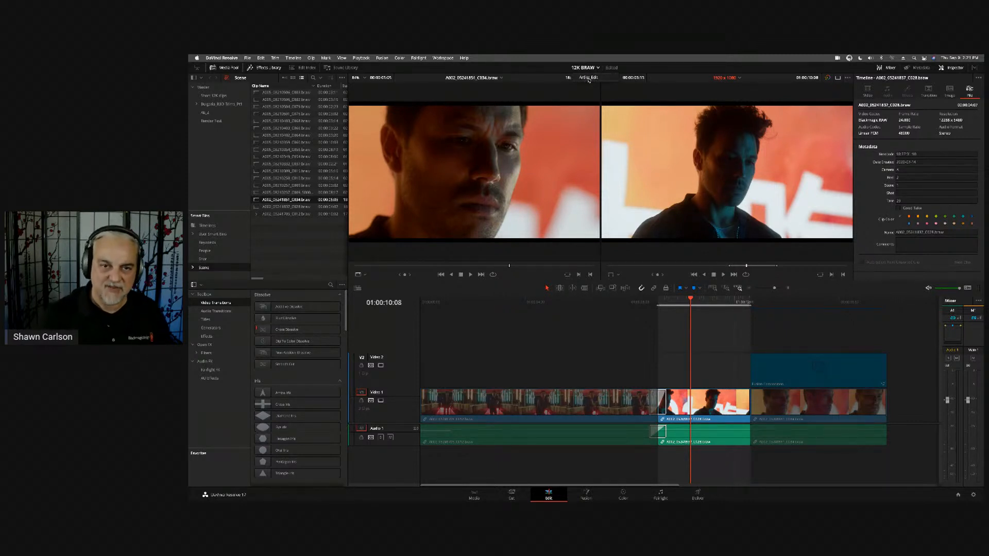
- Switch to the Artist_Edit project and show the ArtgridSourceMedia bin in metadata view
{"action": "left_click", "coordinate": [587, 78]}
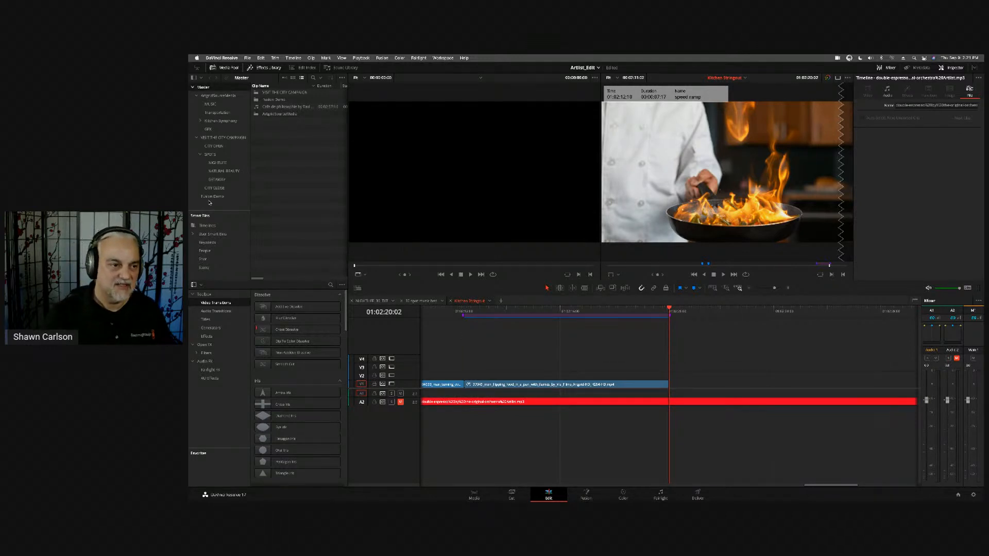
{"action": "left_click_drag", "start_coordinate": [204, 205], "coordinate": [234, 93]}
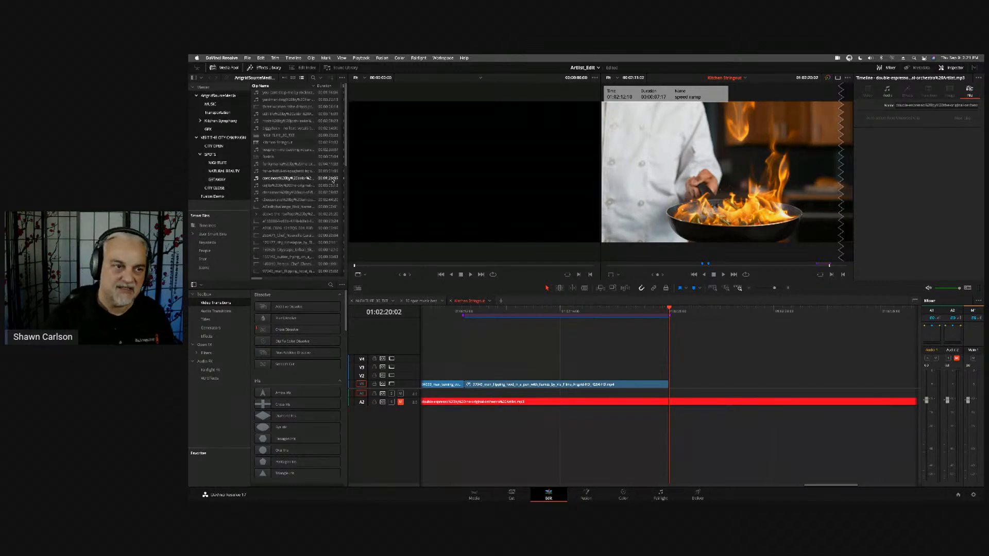
{"action": "left_click", "coordinate": [285, 78]}
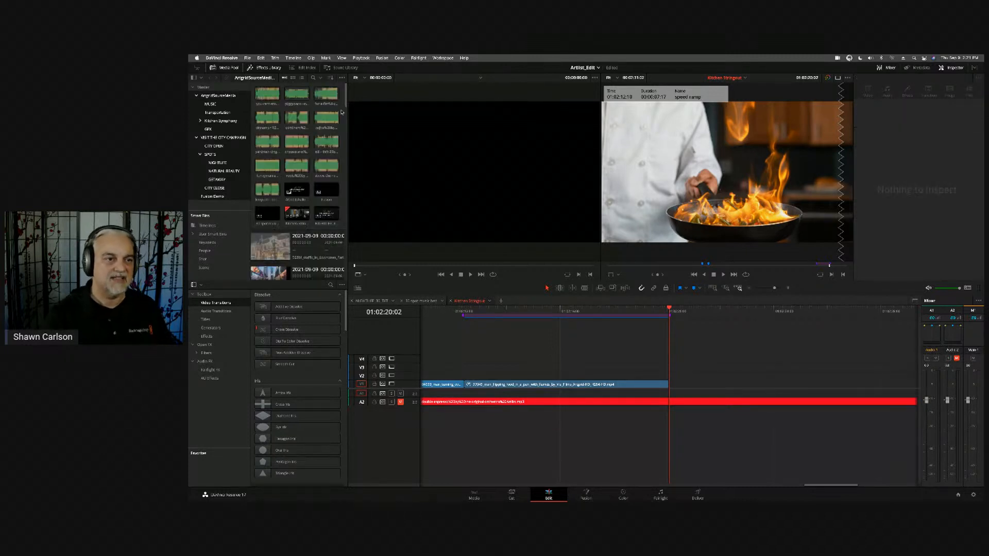
{"action": "scroll", "coordinate": [343, 103], "scroll_direction": "down", "scroll_amount": 5}
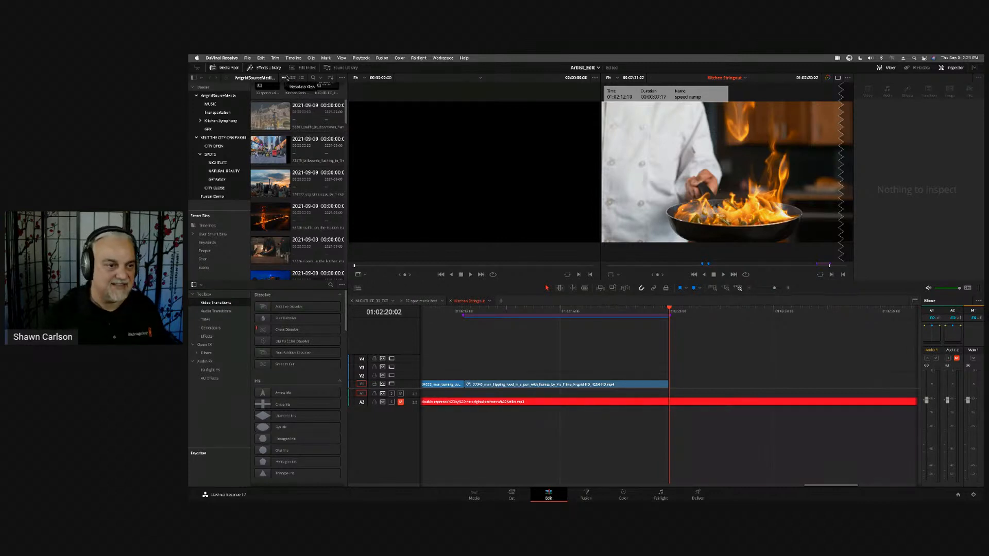
- Examine the file metadata of the city billboards clip and the Golden Gate Bridge traffic clip in the bin
{"action": "scroll", "coordinate": [287, 236], "scroll_direction": "down", "scroll_amount": 2}
{"action": "scroll", "coordinate": [286, 232], "scroll_direction": "up", "scroll_amount": 2}
{"action": "left_click", "coordinate": [260, 152]}
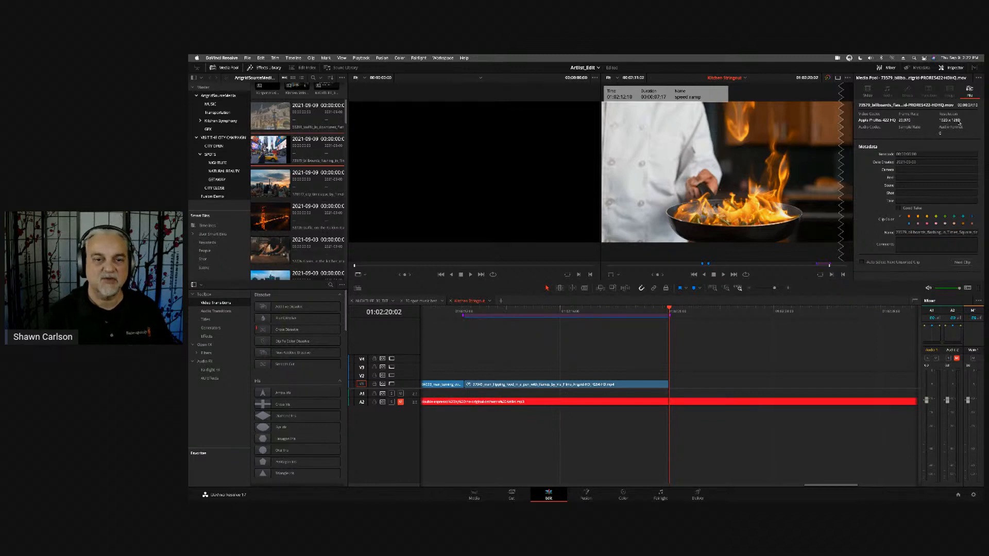
{"action": "scroll", "coordinate": [308, 165], "scroll_direction": "down", "scroll_amount": 1}
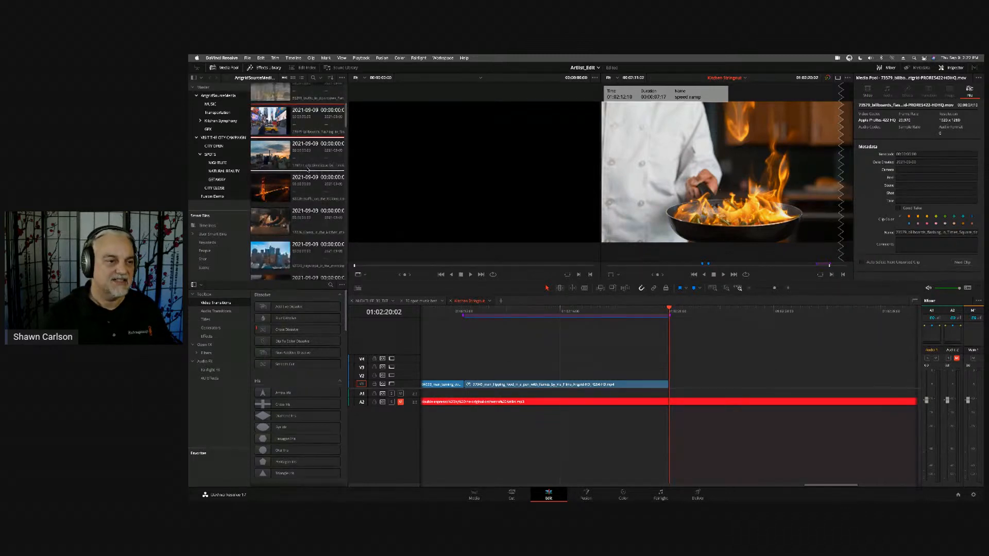
{"action": "left_click", "coordinate": [275, 192]}
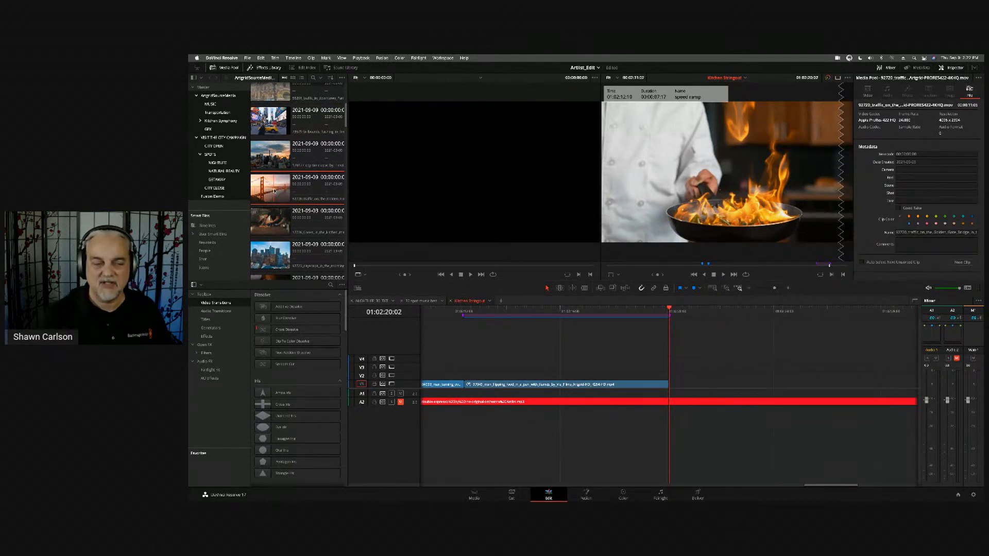
- Load the Golden Gate Bridge clip into the source viewer, enable Live Media Preview, and play the clip briefly
{"action": "double_click", "coordinate": [276, 190]}
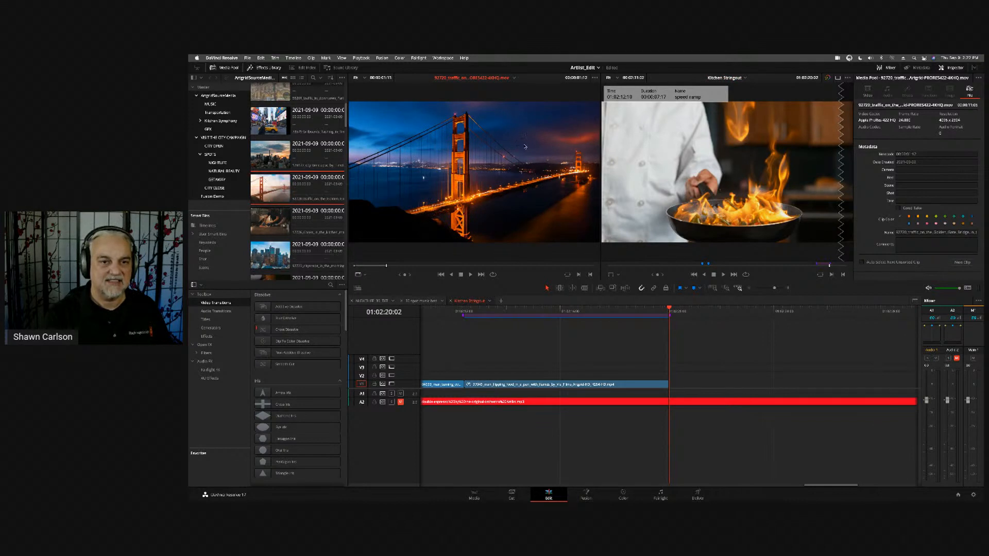
{"action": "left_click", "coordinate": [596, 78]}
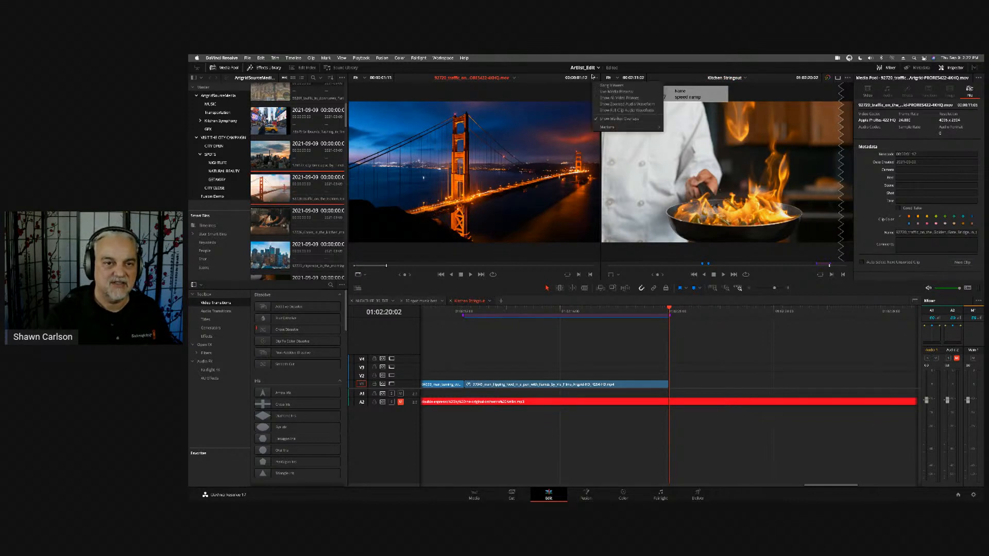
{"action": "left_click", "coordinate": [626, 94]}
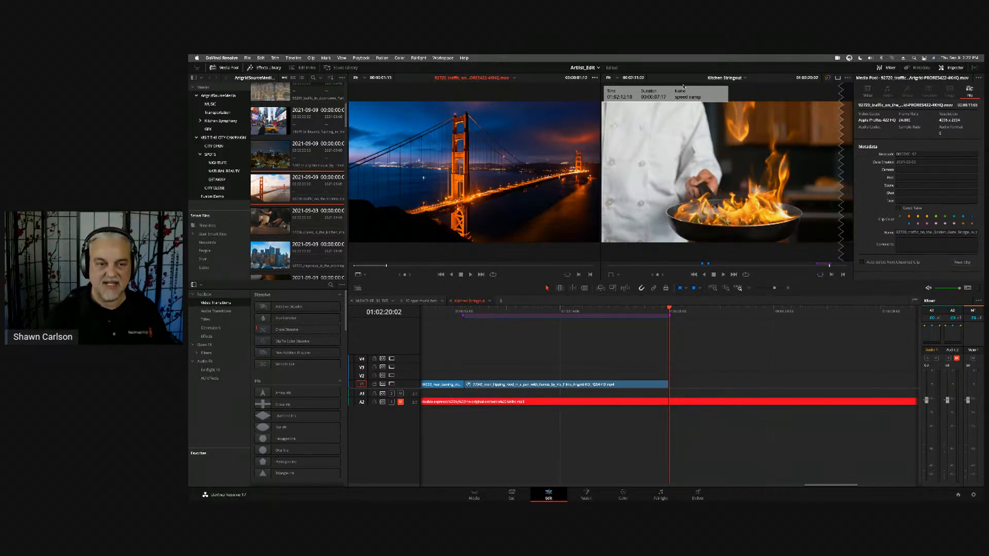
{"action": "key", "text": "space"}
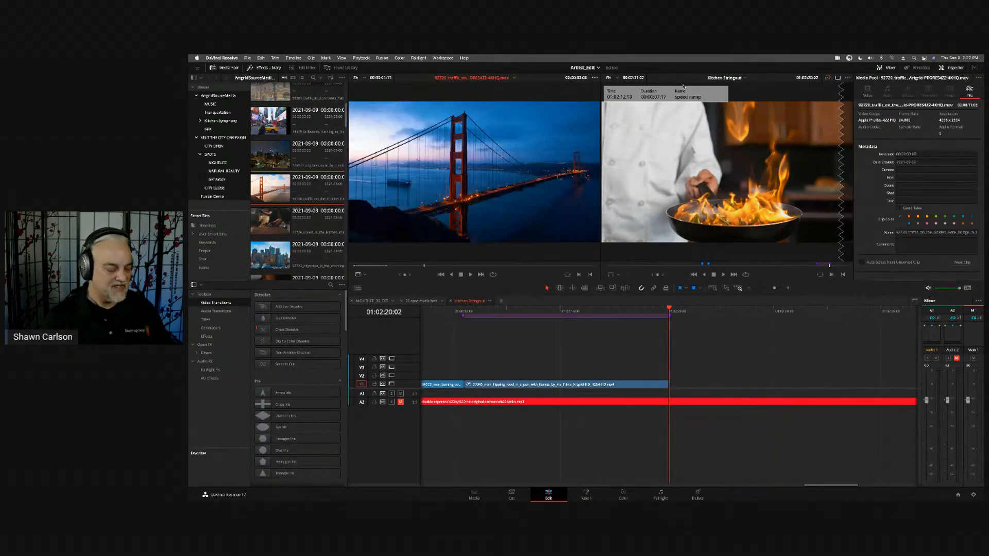
- Shuttle the Kitchen Stringout timeline backward and forward, stopping at 01:02:16:07
{"action": "left_click", "coordinate": [684, 86]}
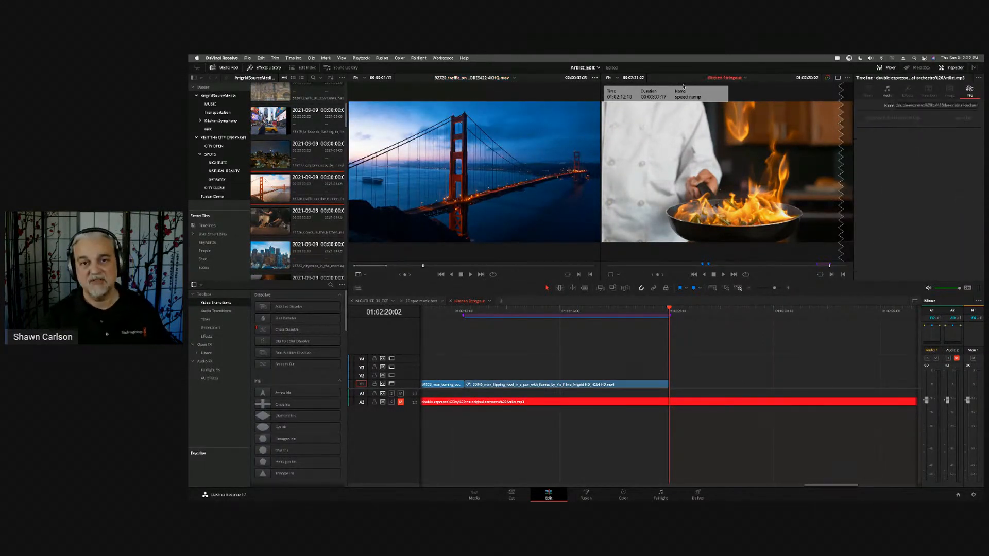
{"action": "key", "text": "j"}
{"action": "key", "text": "l"}
{"action": "key", "text": "j"}
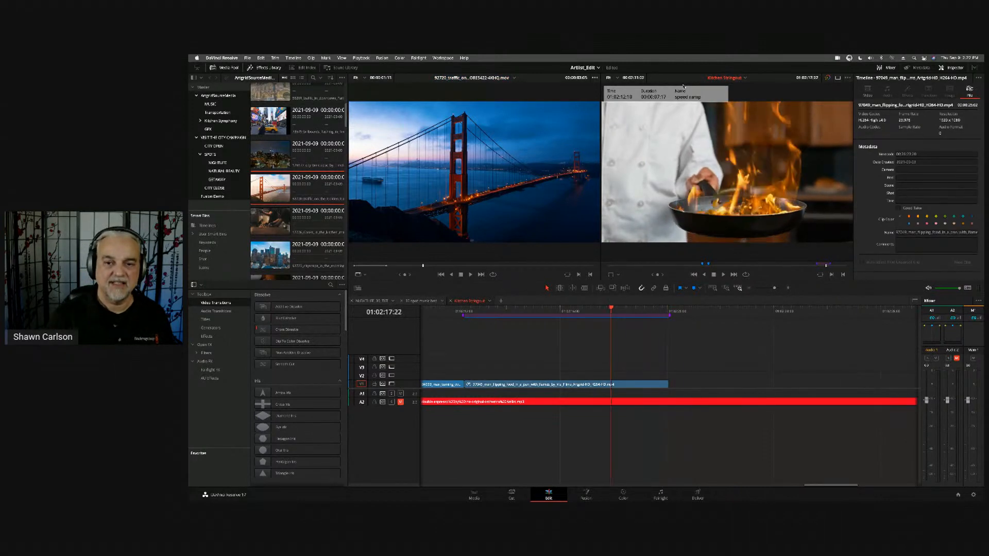
{"action": "key", "text": "l"}
{"action": "key", "text": "j"}
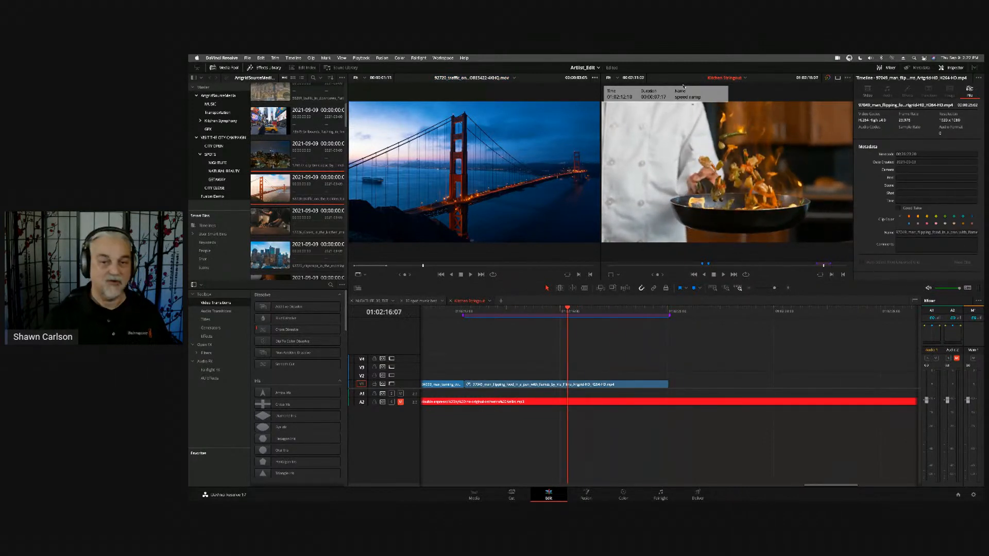
- Shuttle through the Golden Gate Bridge clip in the source viewer, mark a short range, and return to the timeline viewer
{"action": "key", "text": "q"}
{"action": "key", "text": "j"}
{"action": "key", "text": "l"}
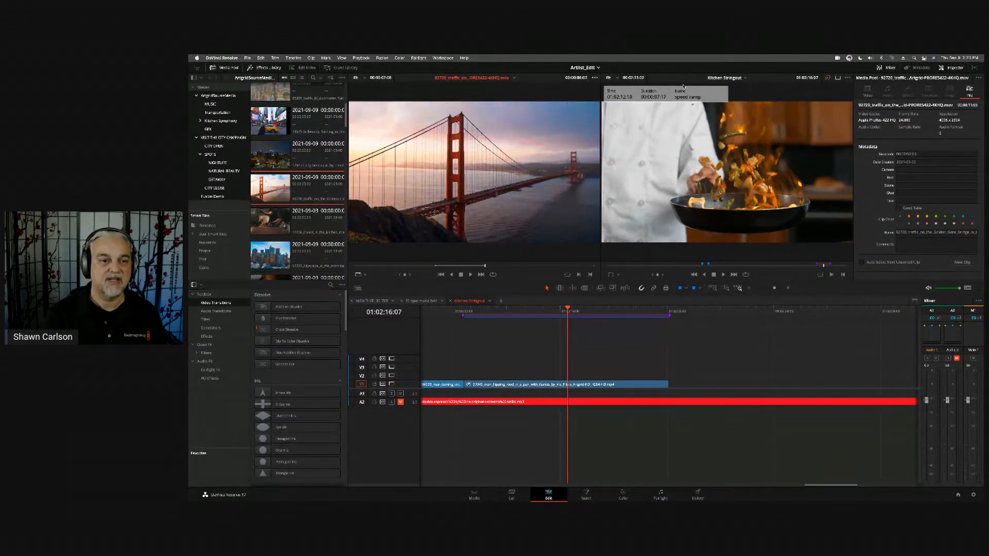
{"action": "key", "text": "q"}
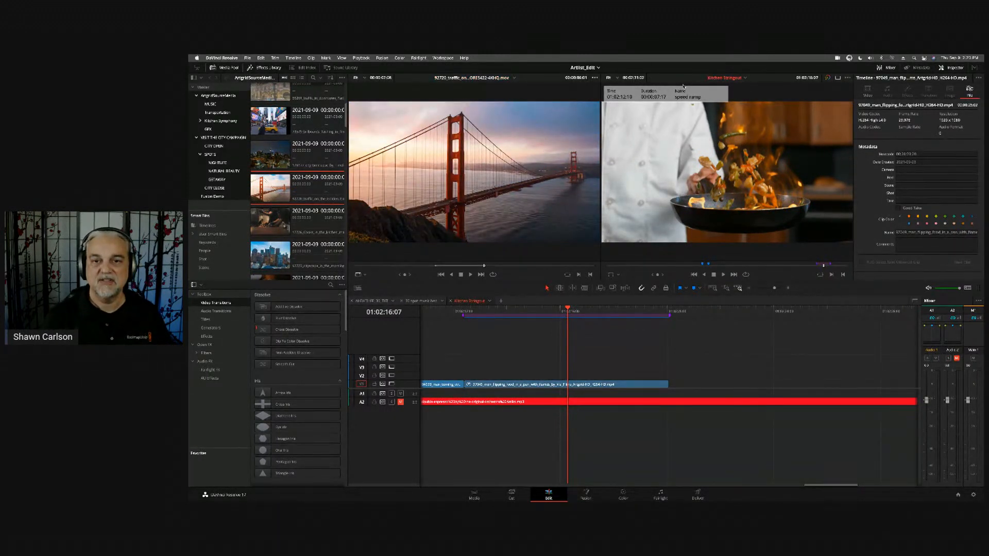
- Mark the timeline from the end of the last video clip to 01:02:23:15 and overwrite the marked bridge range there
{"action": "key", "text": "l"}
{"action": "key", "text": "l"}
{"action": "key", "text": "l"}
{"action": "key", "text": "l"}
{"action": "key", "text": "j"}
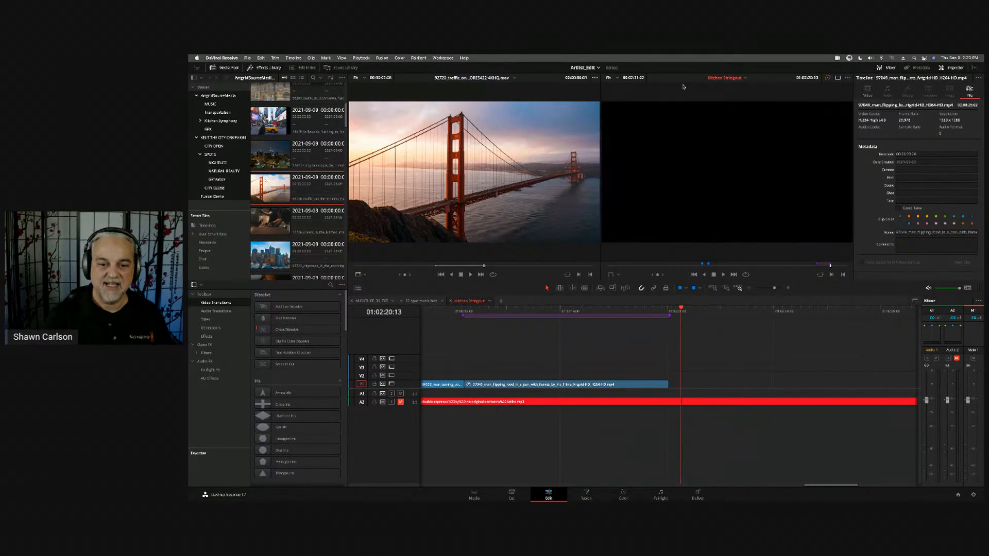
{"action": "key", "text": "k"}
{"action": "key", "text": "Left"}
{"action": "key", "text": "i"}
{"action": "key", "text": "l"}
{"action": "key", "text": "l"}
{"action": "key", "text": "l"}
{"action": "key", "text": "l"}
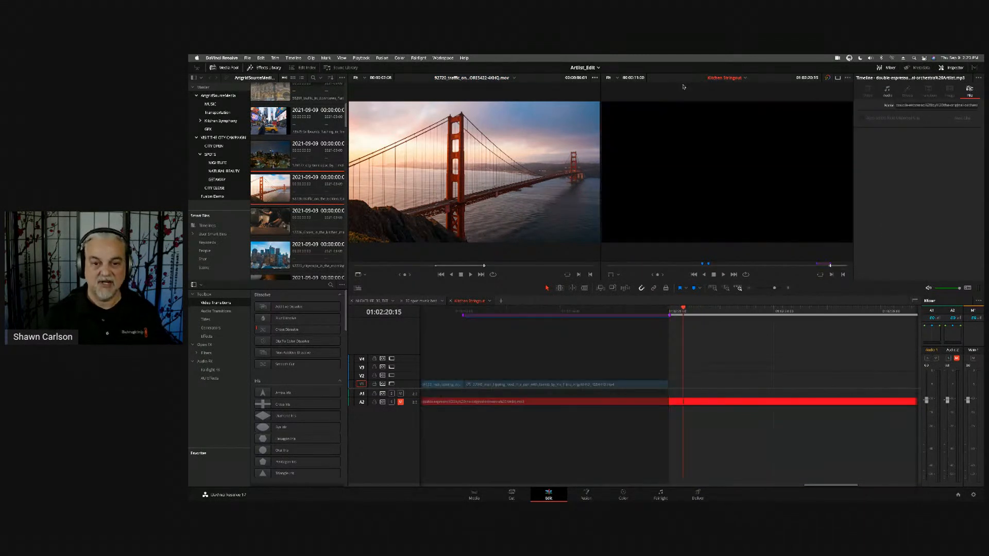
{"action": "key", "text": "k"}
{"action": "key", "text": "o"}
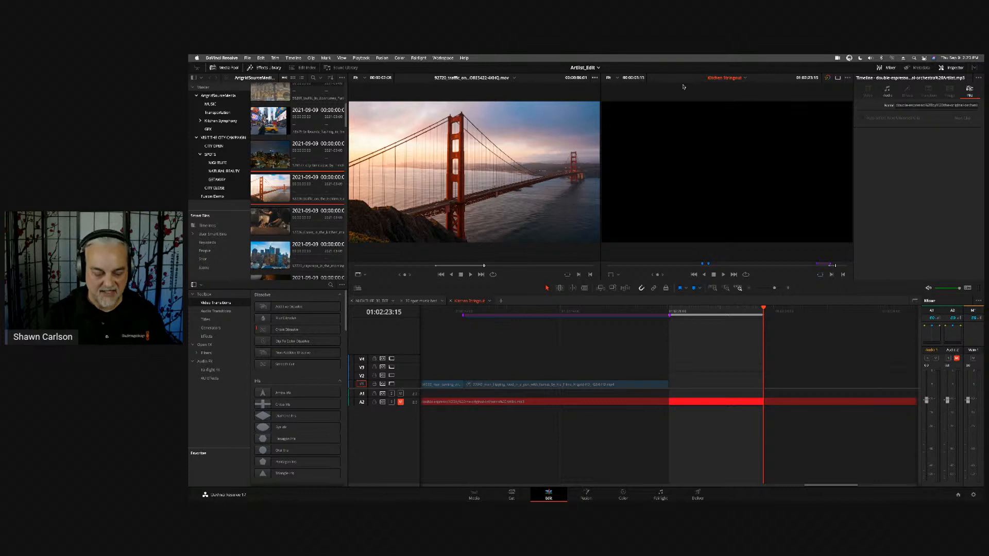
{"action": "key", "text": "F10"}
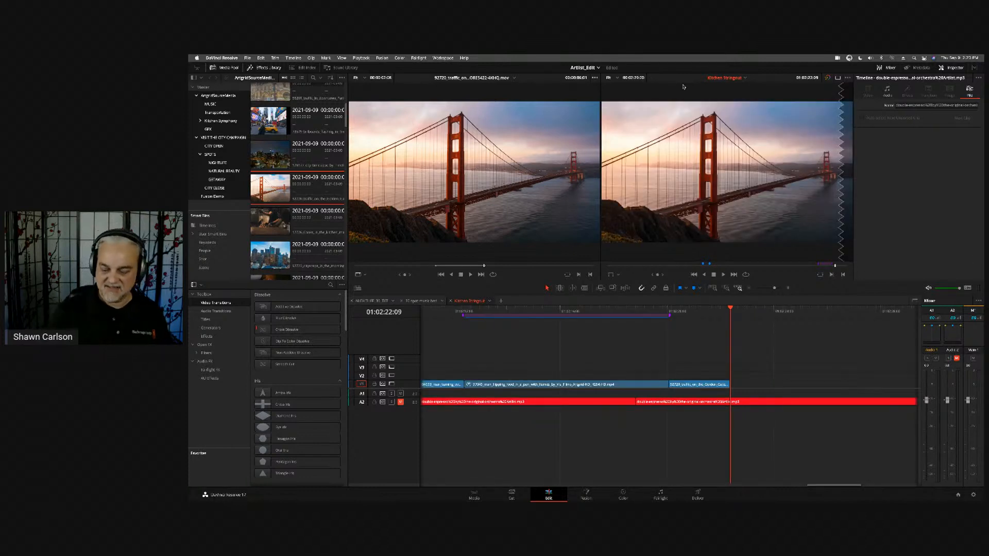
- Step back and forth through the newly added Golden Gate Bridge clip on the timeline
{"action": "key", "text": "Left"}
{"action": "key", "text": "Left"}
{"action": "key", "text": "Left"}
{"action": "key", "text": "Left"}
{"action": "key", "text": "Left"}
{"action": "key", "text": "Left"}
{"action": "key", "text": "Left"}
{"action": "key", "text": "Left"}
{"action": "key", "text": "Left"}
{"action": "key", "text": "Left"}
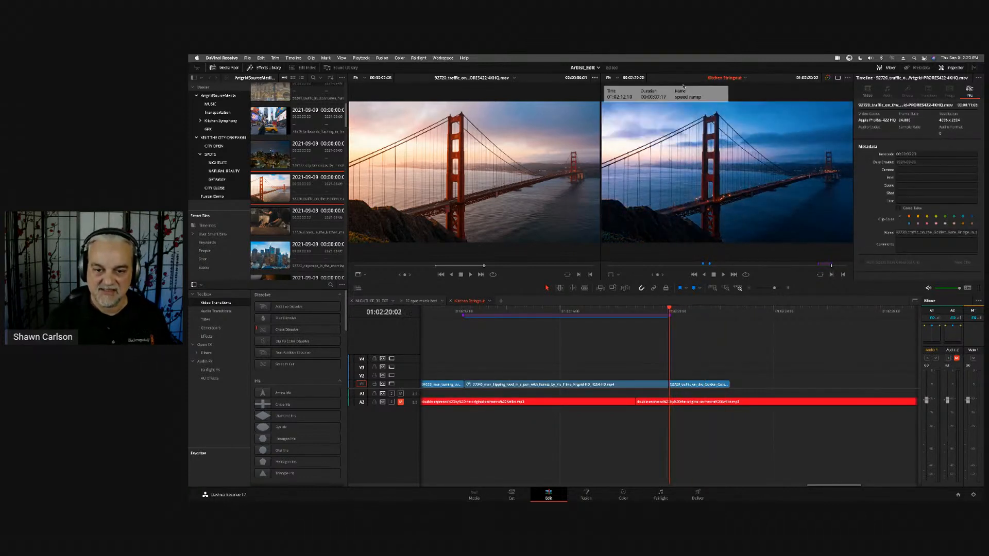
{"action": "key", "text": "Right"}
{"action": "key", "text": "Right"}
{"action": "key", "text": "Right"}
{"action": "key", "text": "Right"}
{"action": "key", "text": "Right"}
{"action": "key", "text": "Right"}
{"action": "key", "text": "Right"}
{"action": "key", "text": "Right"}
{"action": "key", "text": "Right"}
{"action": "key", "text": "Right"}
{"action": "key", "text": "Right"}
{"action": "key", "text": "Right"}
{"action": "key", "text": "Right"}
{"action": "key", "text": "Left"}
{"action": "key", "text": "Left"}
{"action": "key", "text": "Left"}
{"action": "key", "text": "Left"}
{"action": "key", "text": "Left"}
{"action": "key", "text": "Left"}
{"action": "key", "text": "Left"}
{"action": "key", "text": "Left"}
{"action": "key", "text": "Left"}
{"action": "key", "text": "Left"}
{"action": "key", "text": "Left"}
{"action": "key", "text": "Left"}
{"action": "key", "text": "Right"}
{"action": "key", "text": "Right"}
{"action": "key", "text": "Right"}
{"action": "key", "text": "Right"}
{"action": "key", "text": "Right"}
{"action": "key", "text": "Right"}
{"action": "key", "text": "Right"}
{"action": "key", "text": "Right"}
{"action": "key", "text": "Right"}
{"action": "key", "text": "Right"}
{"action": "key", "text": "Right"}
{"action": "key", "text": "Right"}
{"action": "key", "text": "Right"}
{"action": "key", "text": "Right"}
{"action": "key", "text": "Right"}
{"action": "key", "text": "Right"}
{"action": "key", "text": "Right"}
{"action": "key", "text": "Right"}
{"action": "key", "text": "Right"}
{"action": "key", "text": "Right"}
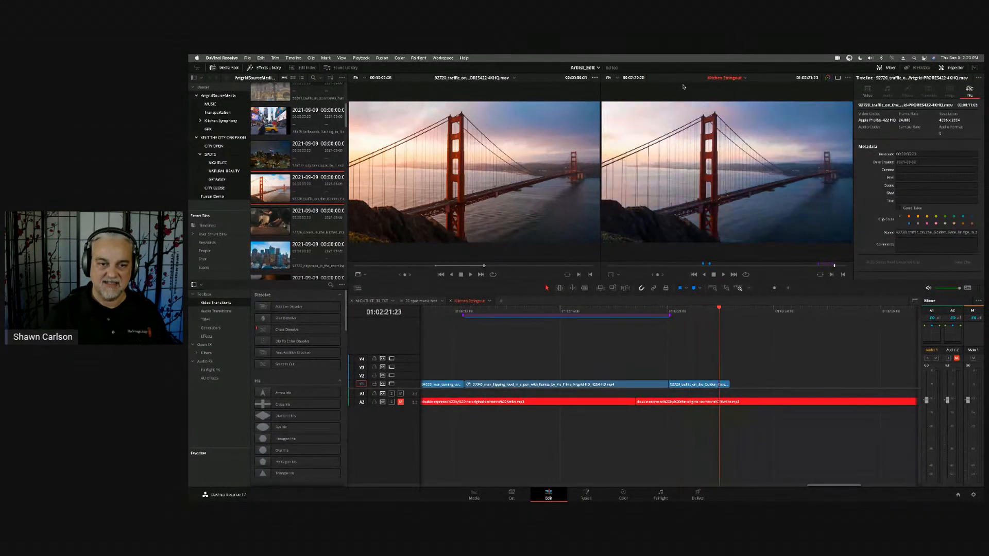
{"action": "key", "text": "Left"}
{"action": "key", "text": "Left"}
{"action": "key", "text": "Left"}
{"action": "key", "text": "Left"}
{"action": "key", "text": "Left"}
{"action": "key", "text": "Left"}
{"action": "key", "text": "Left"}
{"action": "key", "text": "Left"}
{"action": "key", "text": "Left"}
{"action": "key", "text": "Left"}
{"action": "key", "text": "Left"}
{"action": "key", "text": "Left"}
{"action": "key", "text": "Left"}
{"action": "key", "text": "Left"}
{"action": "key", "text": "Left"}
{"action": "key", "text": "Left"}
{"action": "key", "text": "Left"}
{"action": "key", "text": "Left"}
{"action": "key", "text": "Left"}
{"action": "key", "text": "Left"}
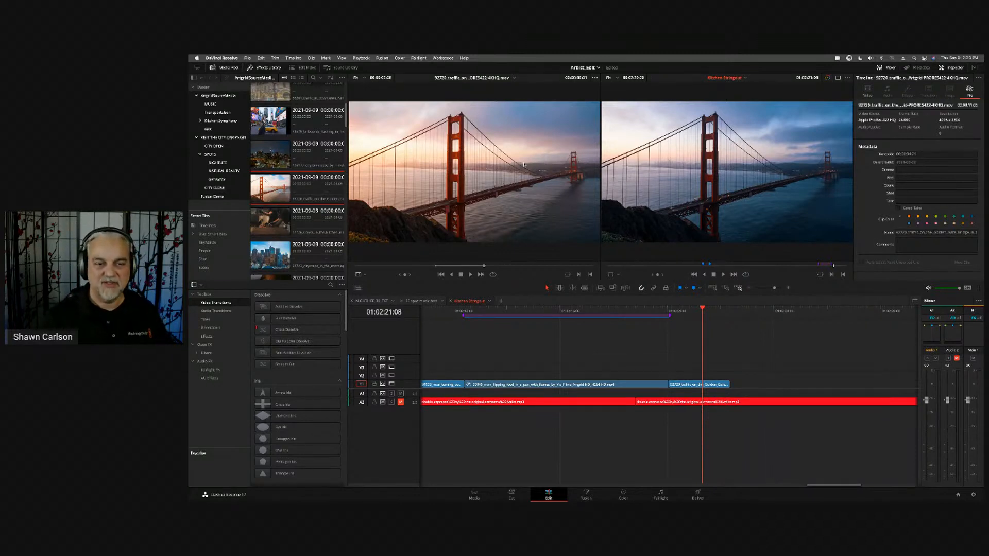
- Review the timeline viewer's edit overlay options and add the cooks in the kitchen clip with Append at End
{"action": "left_click_drag", "start_coordinate": [524, 165], "coordinate": [494, 171]}
{"action": "left_click", "coordinate": [270, 222]}
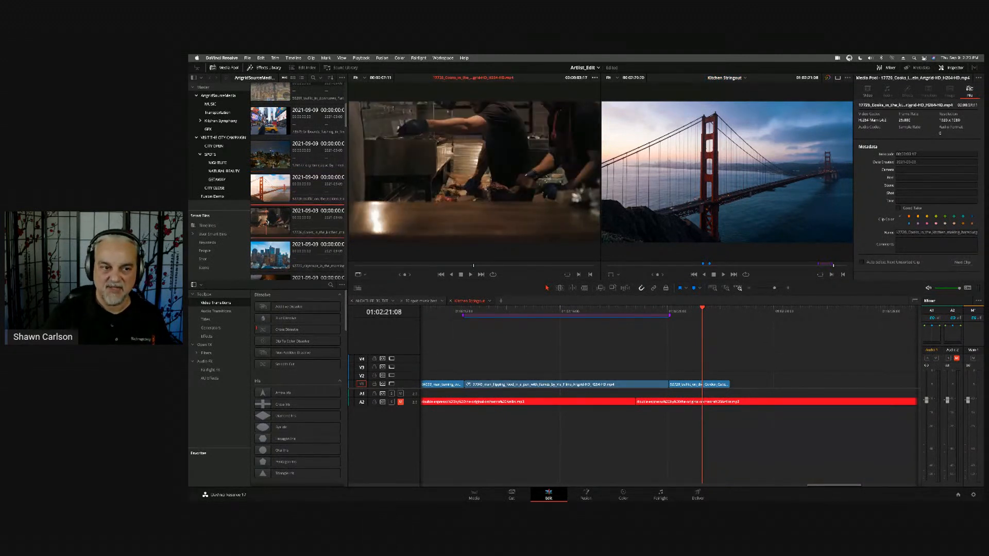
{"action": "left_click_drag", "start_coordinate": [267, 223], "coordinate": [828, 170]}
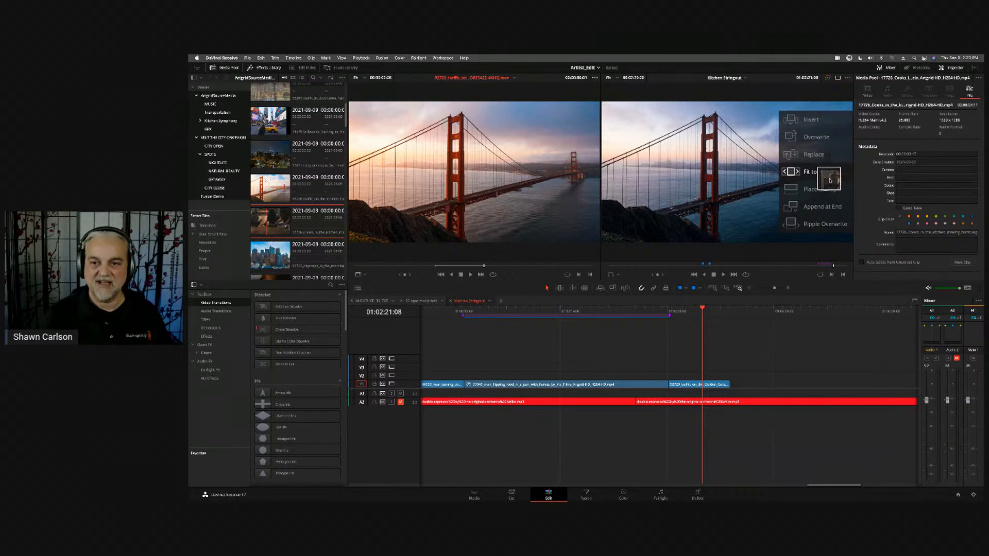
{"action": "left_click_drag", "start_coordinate": [830, 180], "coordinate": [810, 208]}
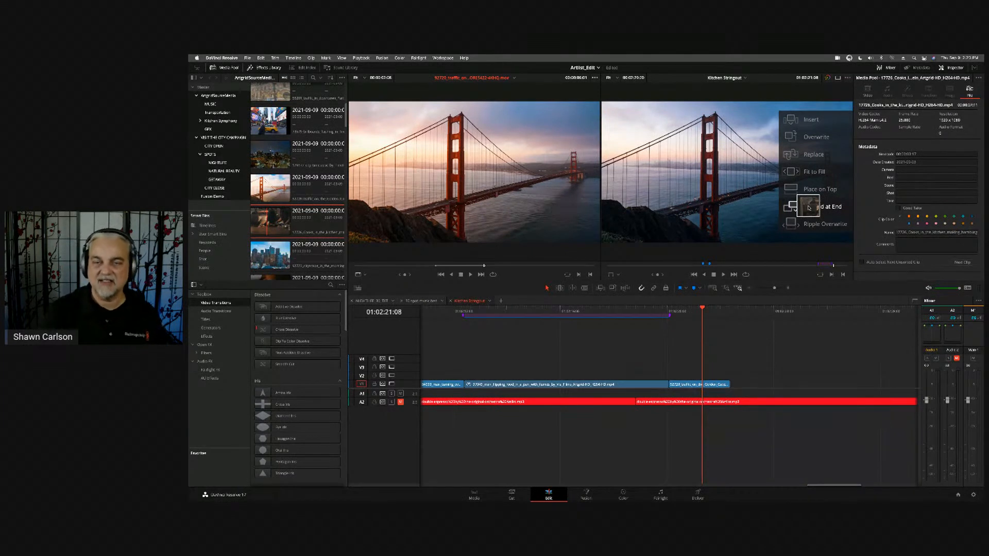
{"action": "left_click_drag", "start_coordinate": [809, 208], "coordinate": [810, 208]}
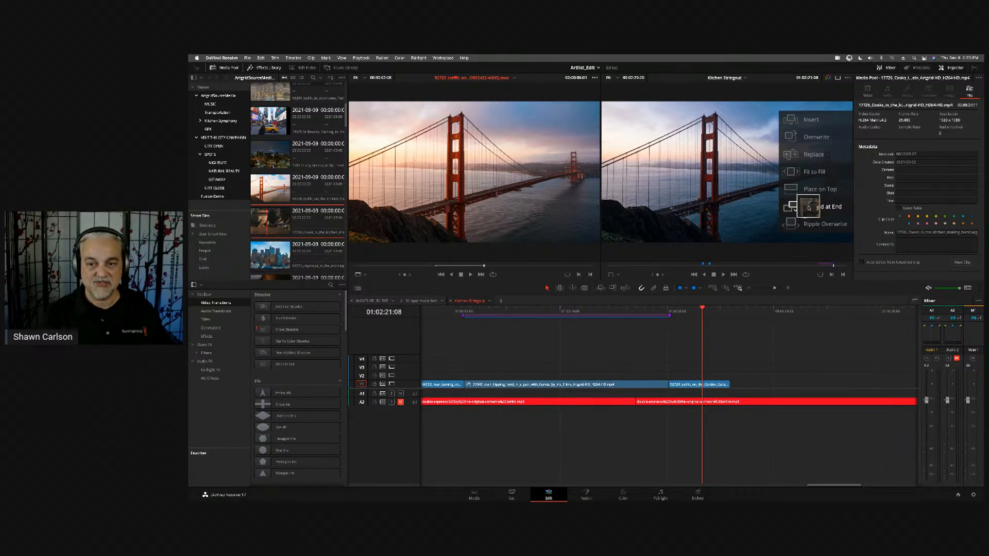
{"action": "left_click_drag", "start_coordinate": [810, 208], "coordinate": [810, 208]}
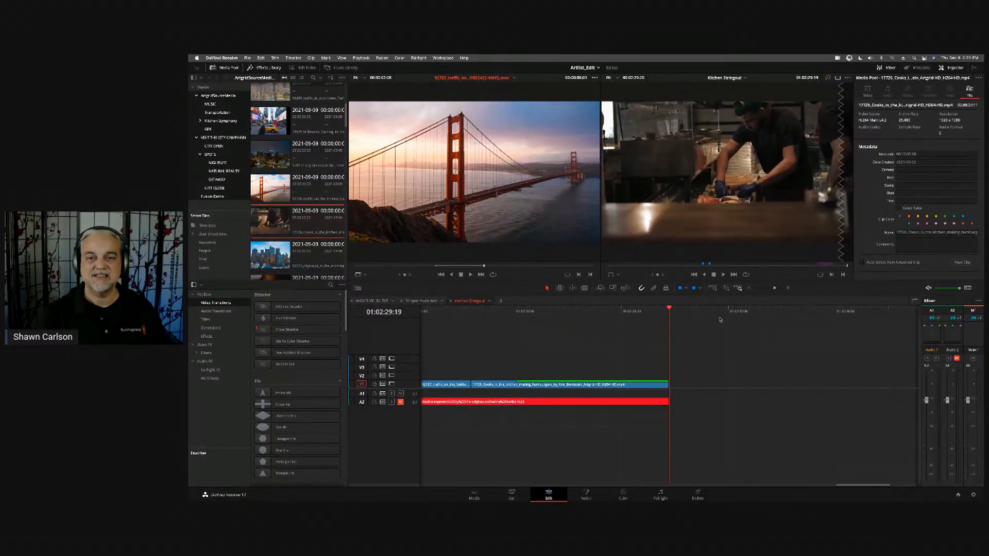
- Move the playhead to 01:02:22:15 in the appended kitchen clip and fit the whole timeline in view
{"action": "left_click_drag", "start_coordinate": [637, 311], "coordinate": [478, 336]}
{"action": "left_click_drag", "start_coordinate": [549, 364], "coordinate": [766, 384]}
{"action": "key", "text": "shift+z"}
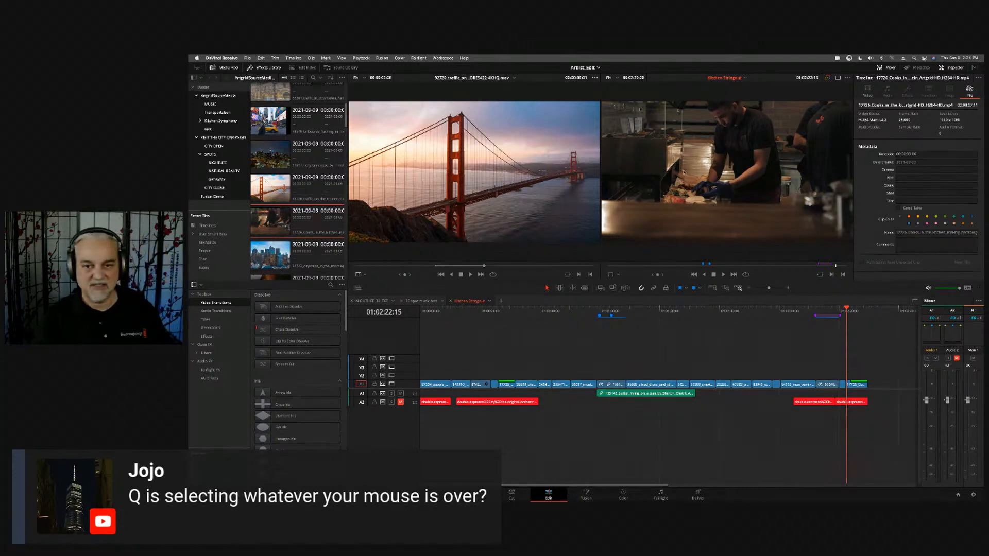
- Toggle the active viewer back and forth between the source viewer and the timeline viewer
{"action": "key", "text": "q"}
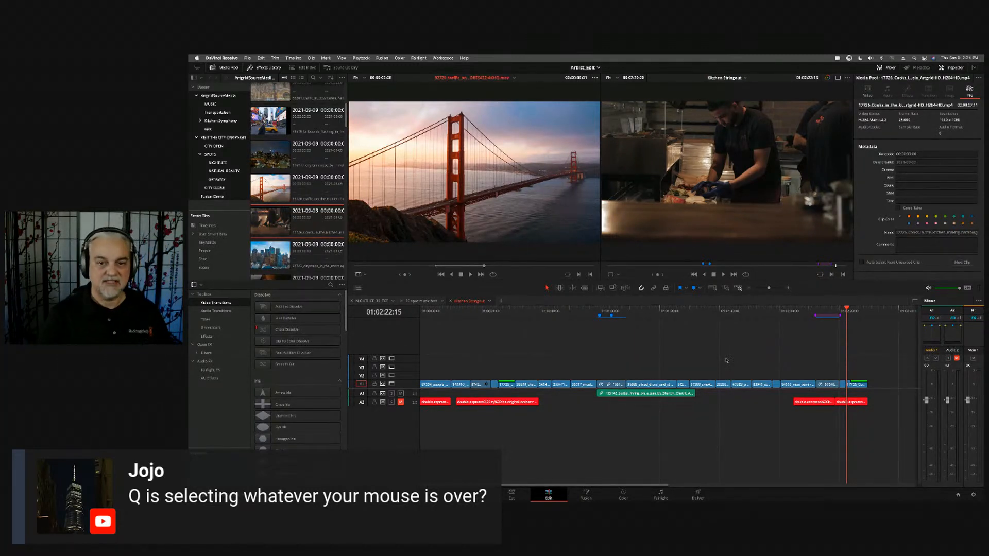
{"action": "key", "text": "q"}
{"action": "key", "text": "q"}
{"action": "key", "text": "q"}
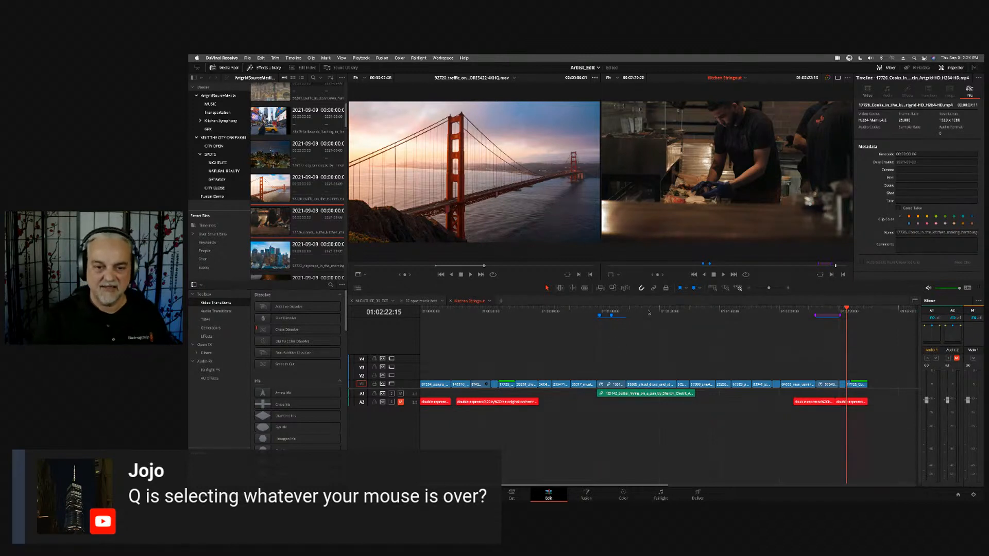
- Move the timeline playhead to the grilling beef clip and play the source clip and the timeline in turn by switching viewers
{"action": "left_click_drag", "start_coordinate": [650, 312], "coordinate": [724, 312]}
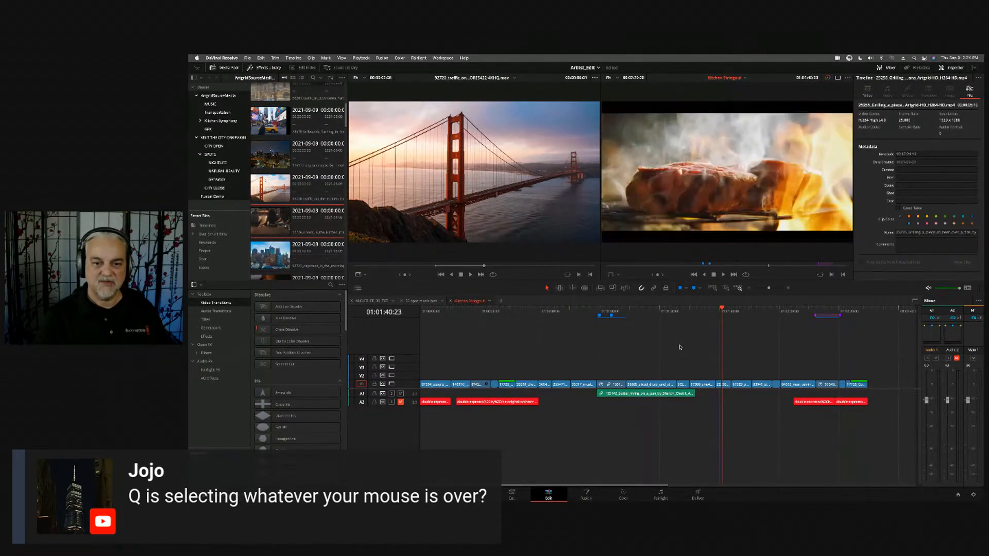
{"action": "key", "text": "q"}
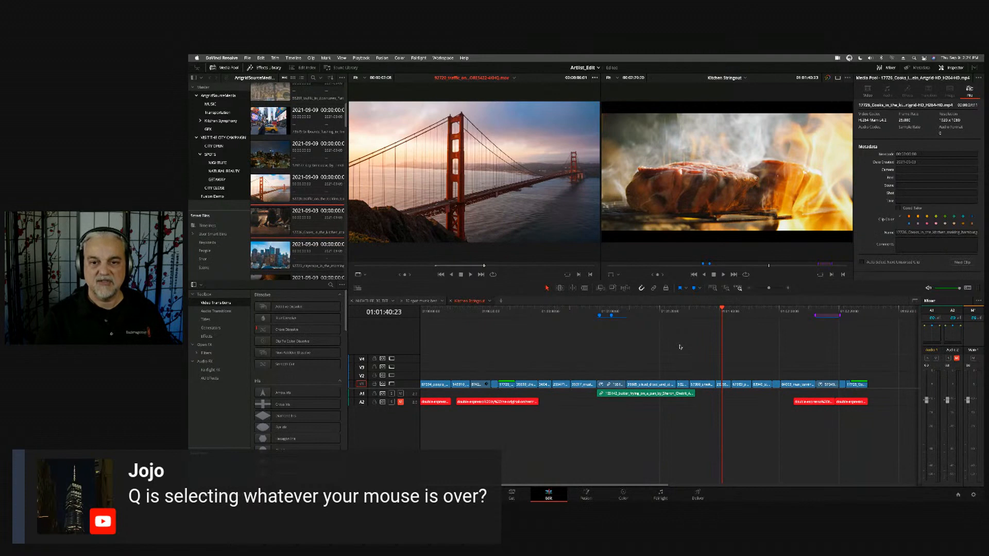
{"action": "key", "text": "space"}
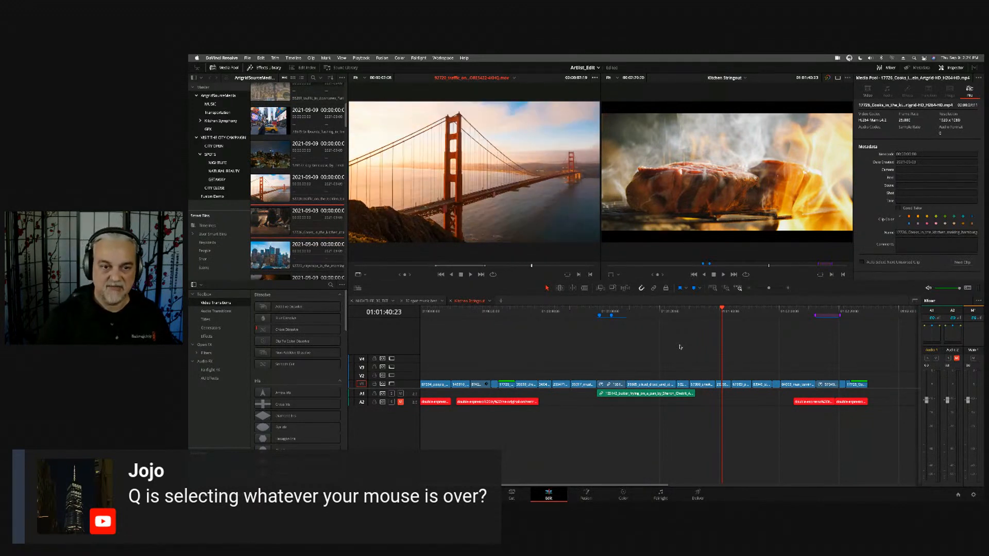
{"action": "key", "text": "q"}
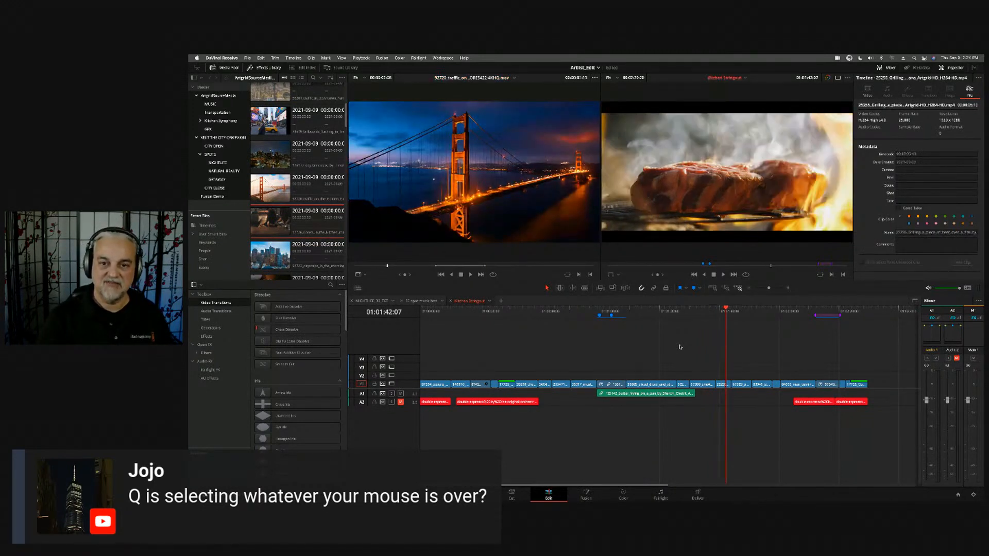
{"action": "key", "text": "space"}
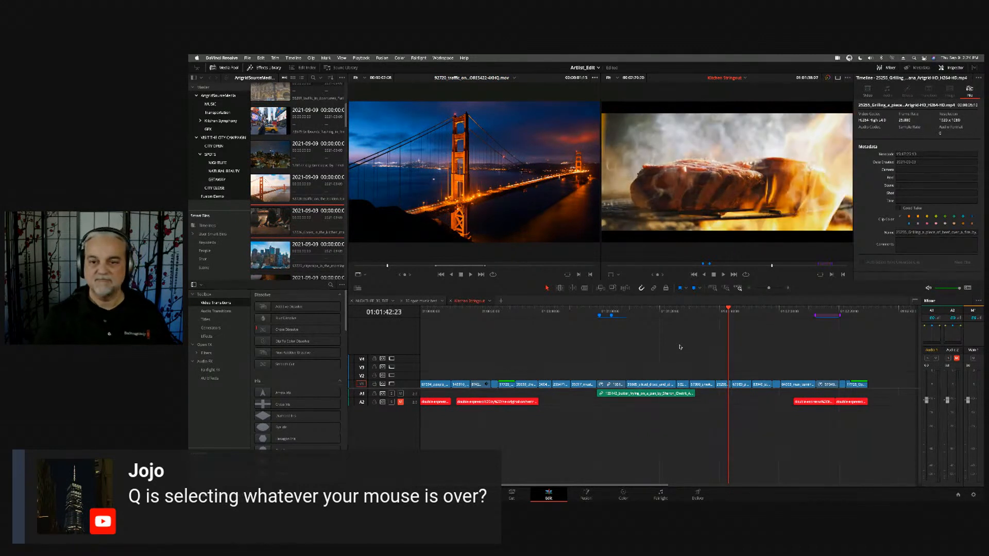
{"action": "key", "text": "space"}
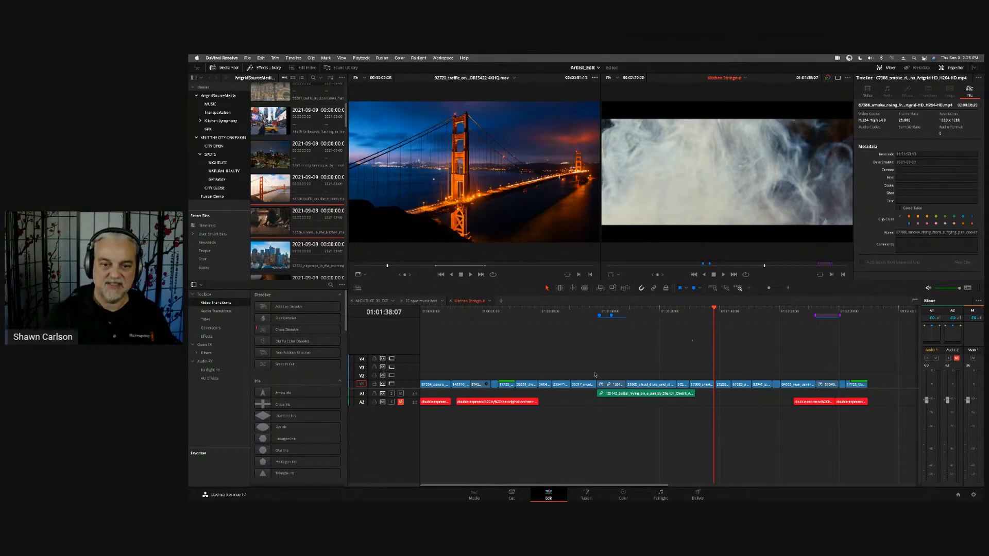
{"action": "key", "text": "k"}
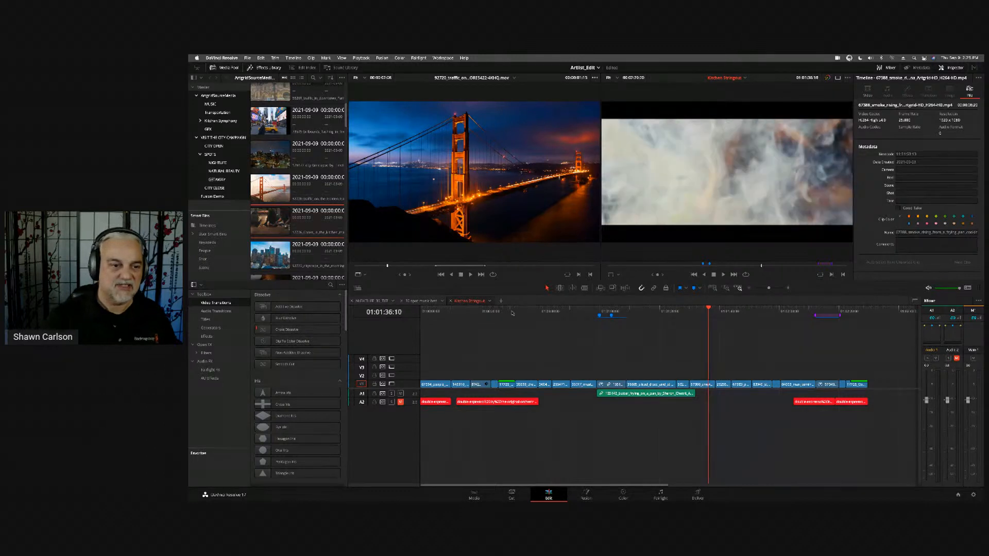
- Close the Kitchen Stringout timeline, fit the 30-second music bed timeline in view and play part of it
{"action": "left_click", "coordinate": [451, 301]}
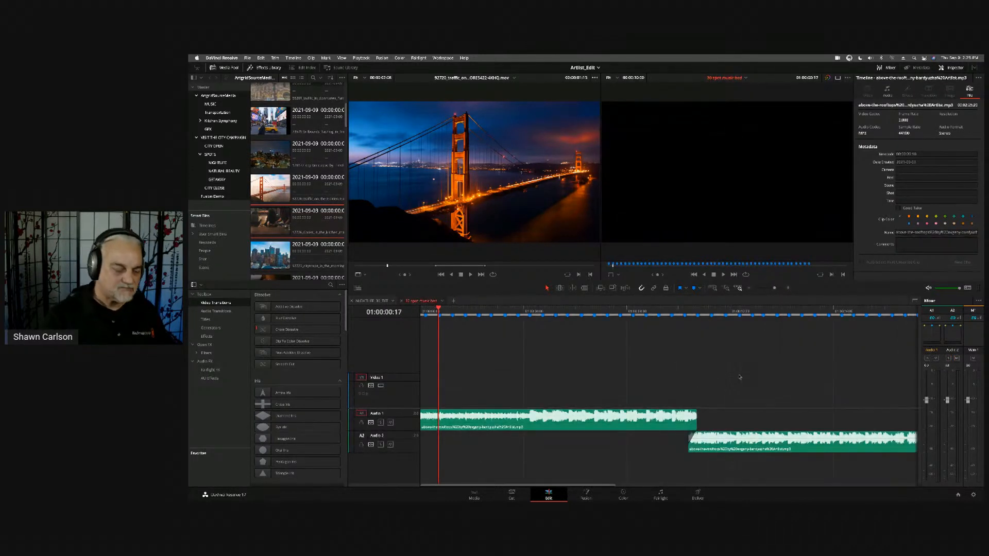
{"action": "key", "text": "shift+z"}
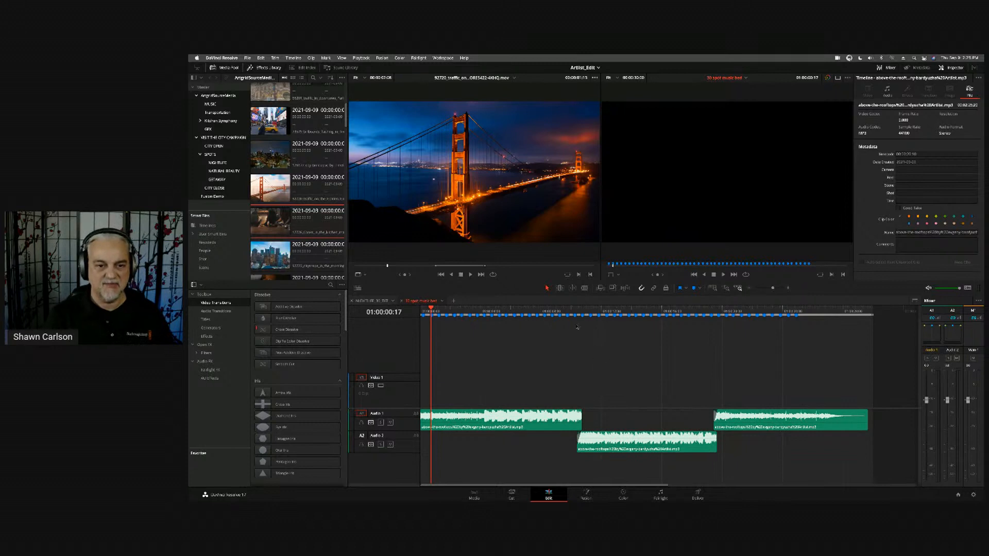
{"action": "left_click", "coordinate": [561, 316]}
{"action": "key", "text": "space"}
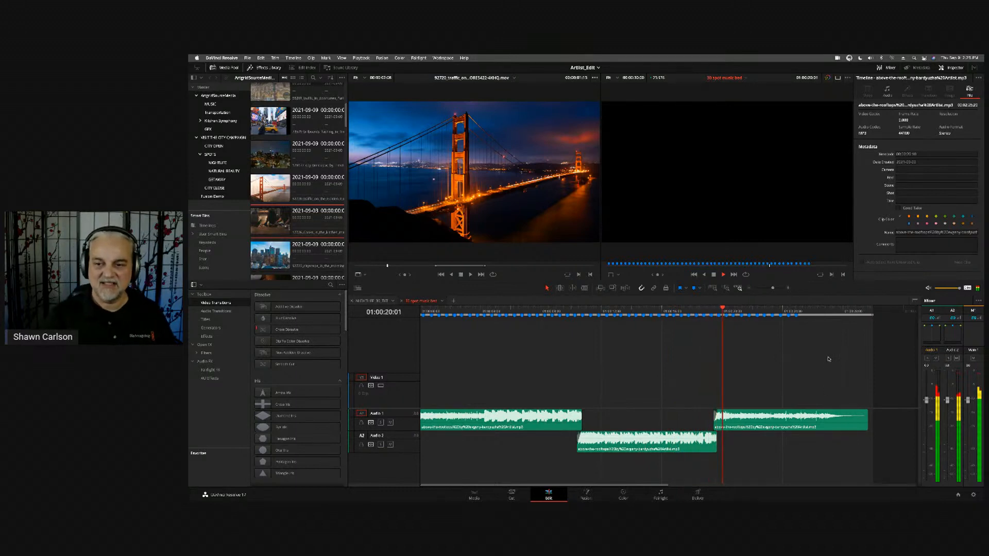
{"action": "key", "text": "space"}
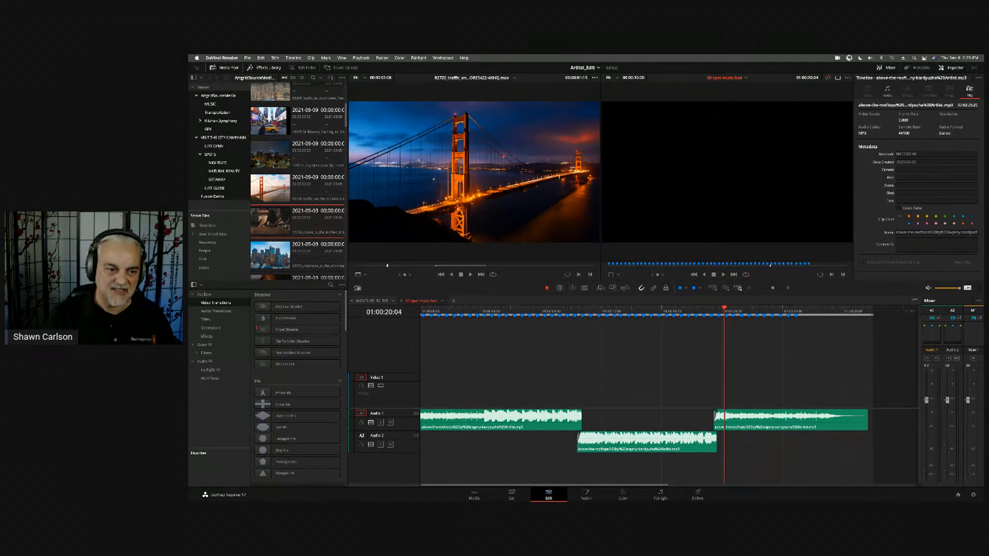
- Close the music bed timeline and stack the Kitchen Stringout timeline beneath the NIGHTLIFE_30_TXT timeline
{"action": "left_click", "coordinate": [402, 302]}
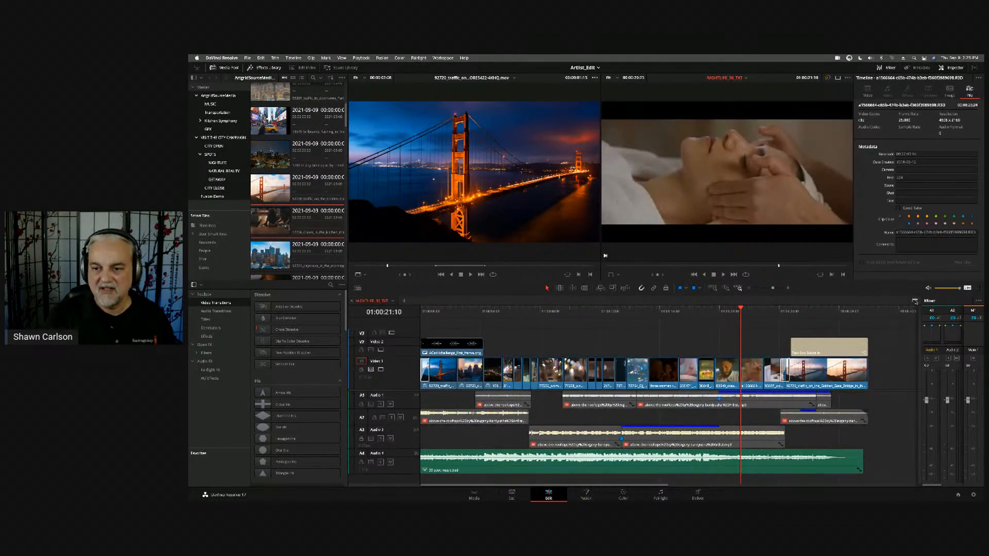
{"action": "left_click", "coordinate": [915, 301]}
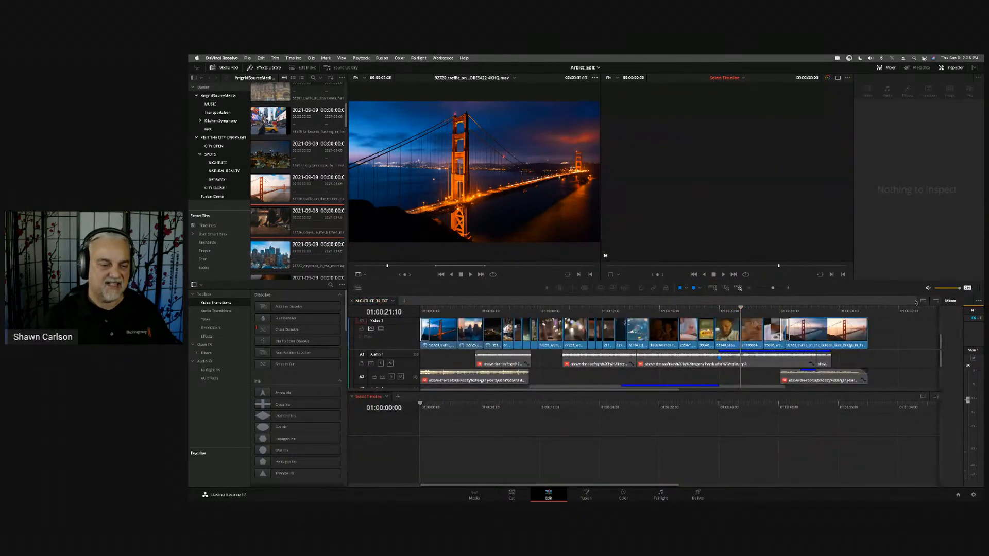
{"action": "left_click", "coordinate": [386, 398]}
{"action": "left_click", "coordinate": [416, 416]}
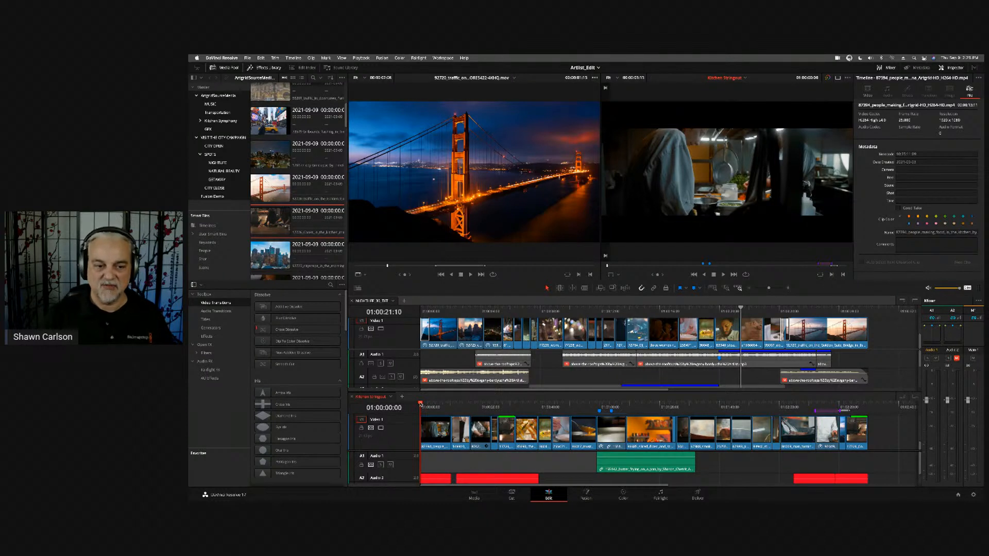
- Scrub the Kitchen Stringout timeline to 01:01:44:03 and the NIGHTLIFE_30_TXT timeline to 01:00:11:05
{"action": "left_click_drag", "start_coordinate": [421, 406], "coordinate": [731, 409]}
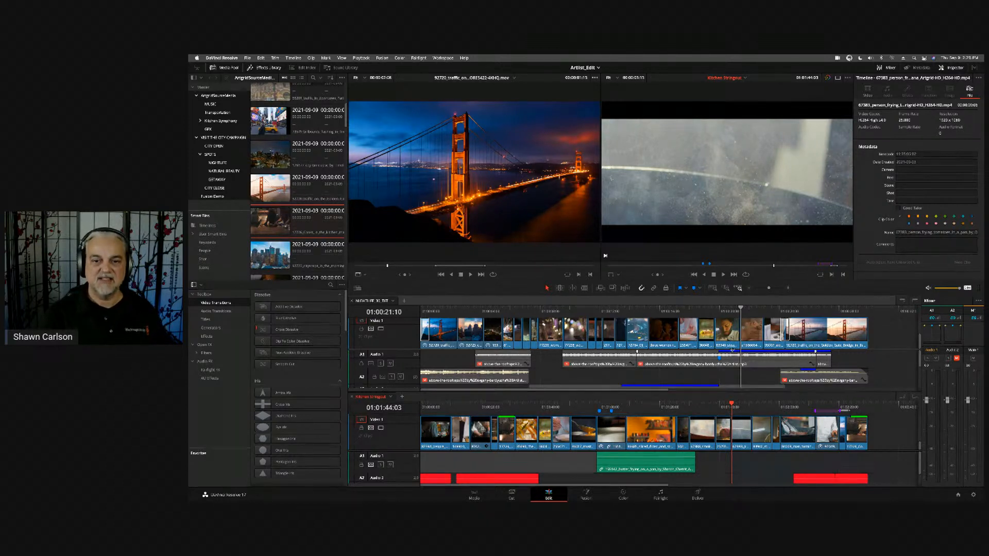
{"action": "left_click", "coordinate": [740, 309]}
{"action": "left_click_drag", "start_coordinate": [740, 310], "coordinate": [587, 309]}
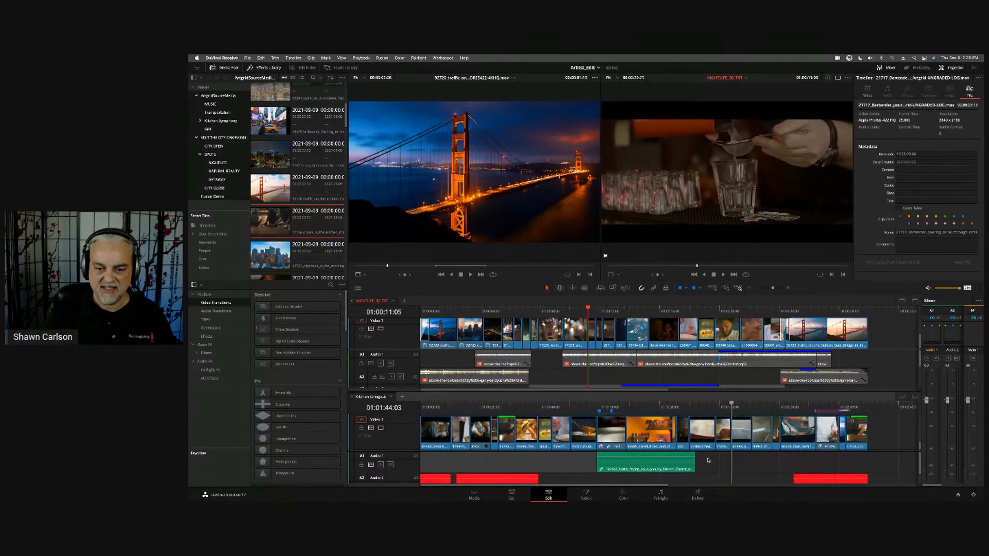
- Select the run of smoke, grilling and frying clips in Kitchen Stringout and copy them into NIGHTLIFE_30_TXT after its last video clip
{"action": "left_click_drag", "start_coordinate": [711, 461], "coordinate": [762, 437]}
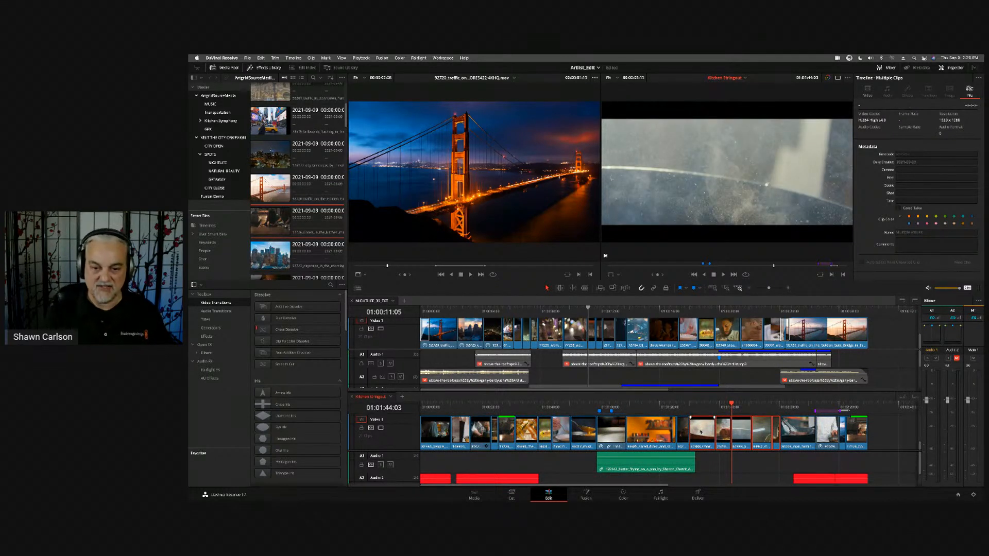
{"action": "key", "text": "space"}
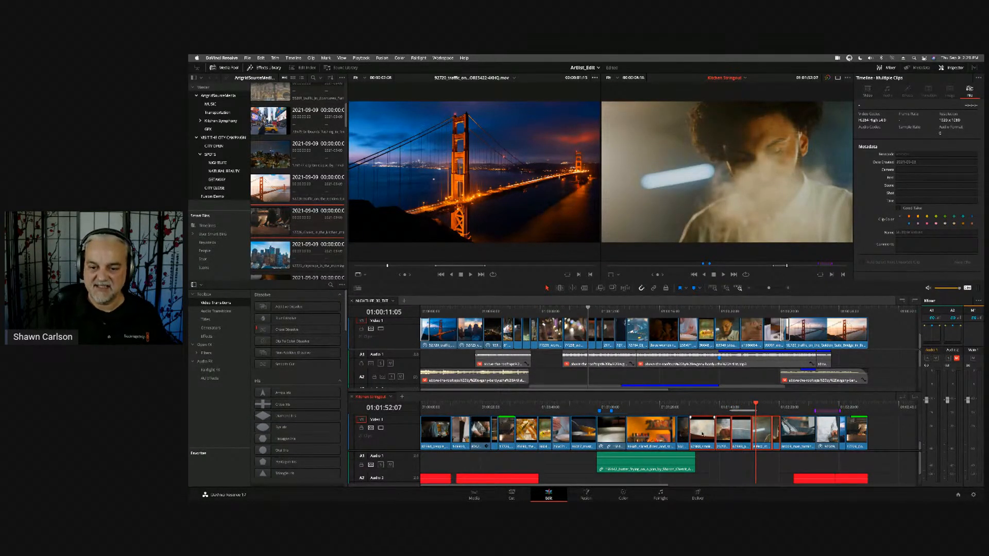
{"action": "left_click_drag", "start_coordinate": [702, 434], "coordinate": [885, 336]}
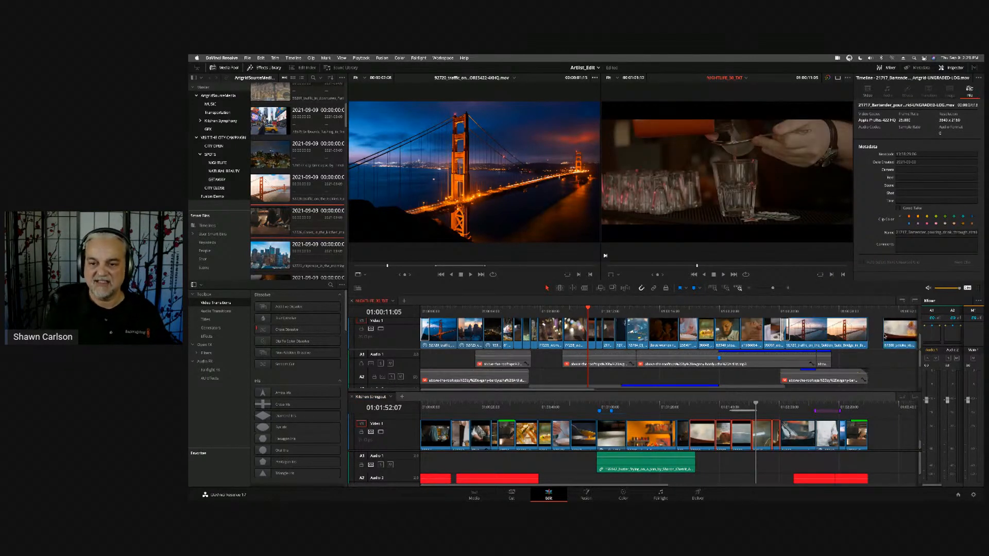
- Play the copied kitchen clips at the end of the NIGHTLIFE_30_TXT timeline and shuttle back through the smoke clip
{"action": "left_click", "coordinate": [882, 310]}
{"action": "key", "text": "space"}
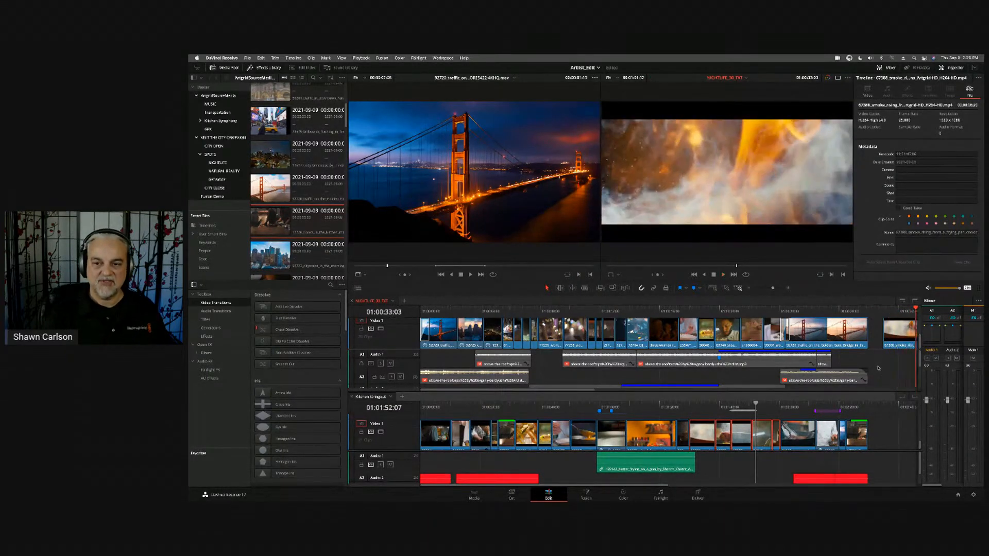
{"action": "key", "text": "space"}
{"action": "key", "text": "shift+Right"}
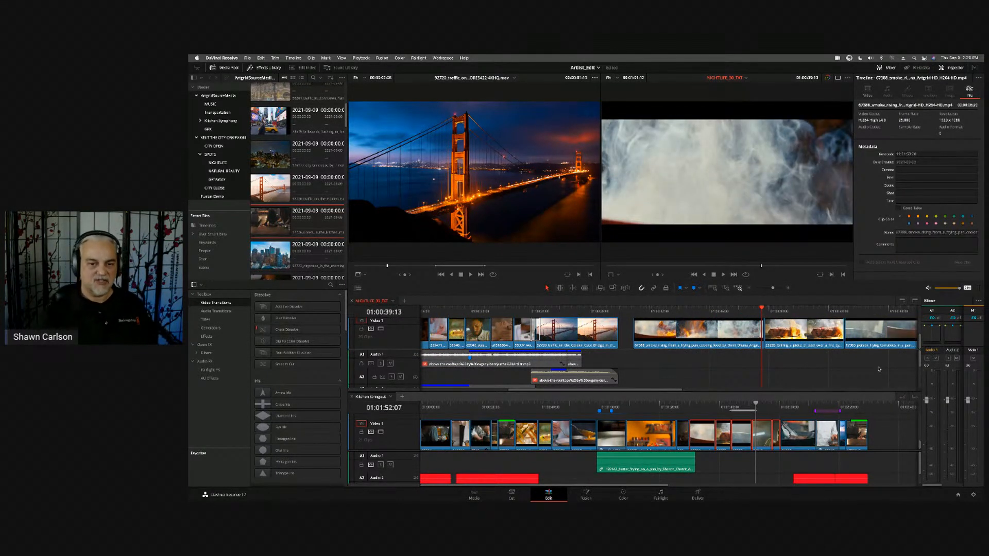
{"action": "key", "text": "j"}
{"action": "key", "text": "k"}
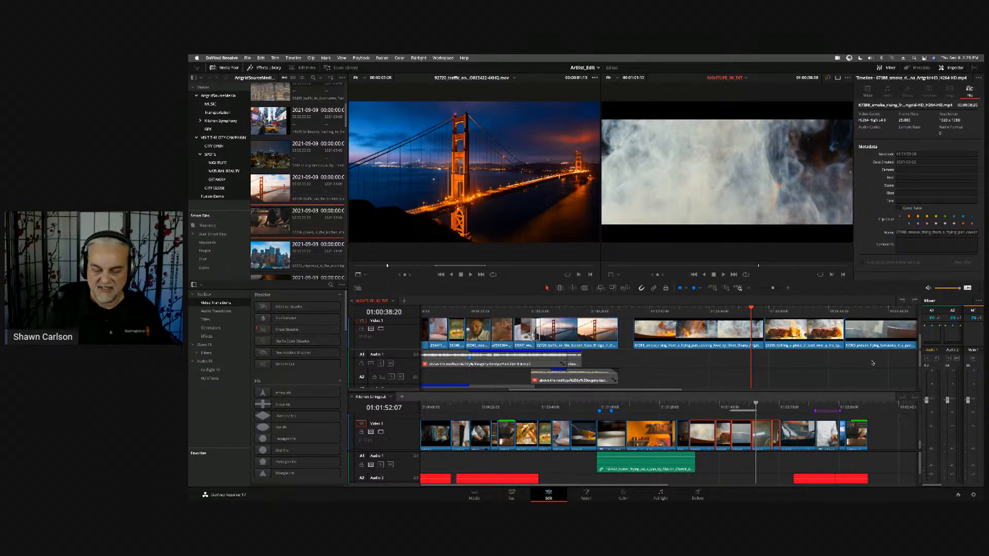
- Close the Kitchen Stringout timeline and remove the empty lower stacked timeline
{"action": "left_click", "coordinate": [352, 397]}
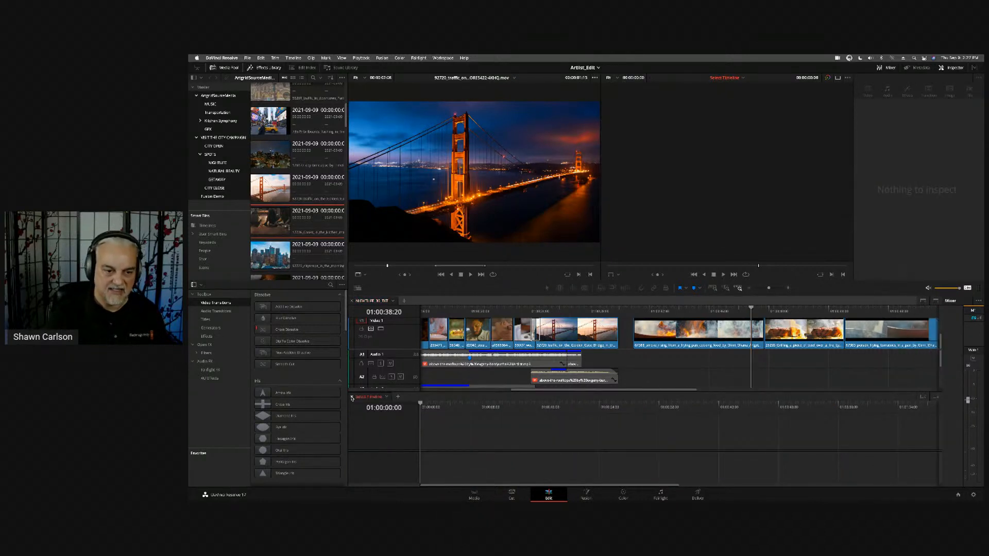
{"action": "left_click", "coordinate": [922, 398]}
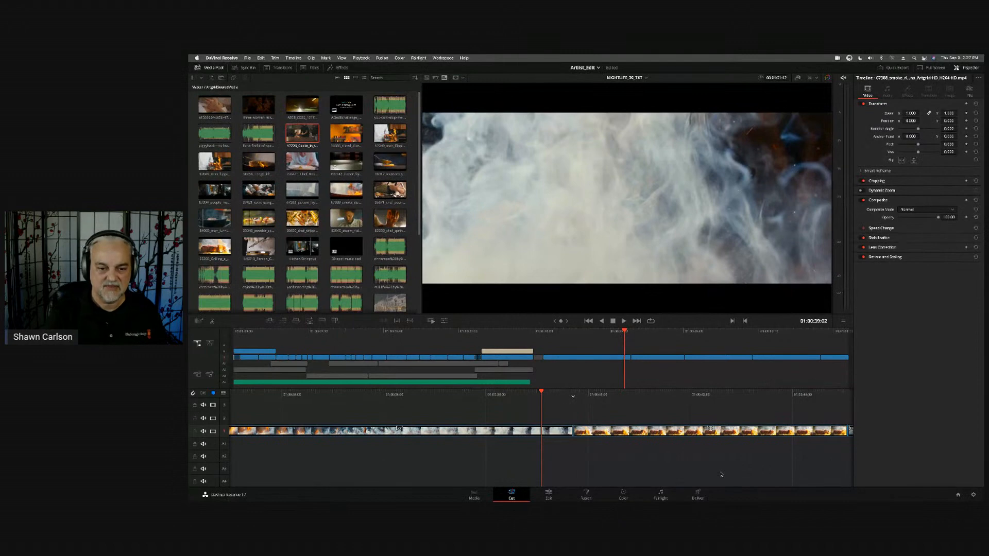
- On the Cut page, jog through the smoke clip and trim away the gap between it and the bridge clip
{"action": "scroll", "coordinate": [722, 474], "scroll_direction": "left", "scroll_amount": 1}
{"action": "scroll", "coordinate": [722, 474], "scroll_direction": "right", "scroll_amount": 1}
{"action": "scroll", "coordinate": [722, 475], "scroll_direction": "left", "scroll_amount": 5}
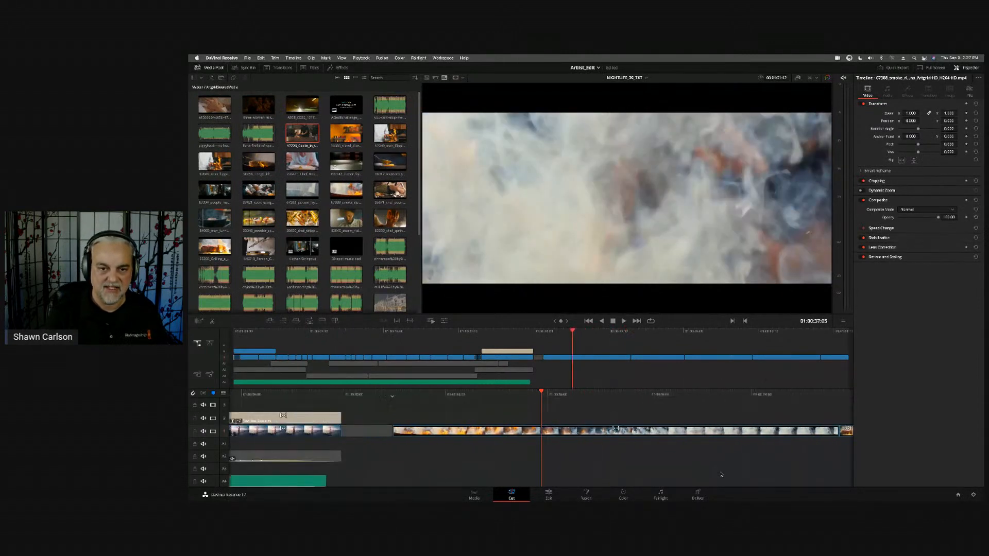
{"action": "scroll", "coordinate": [722, 475], "scroll_direction": "left", "scroll_amount": 4}
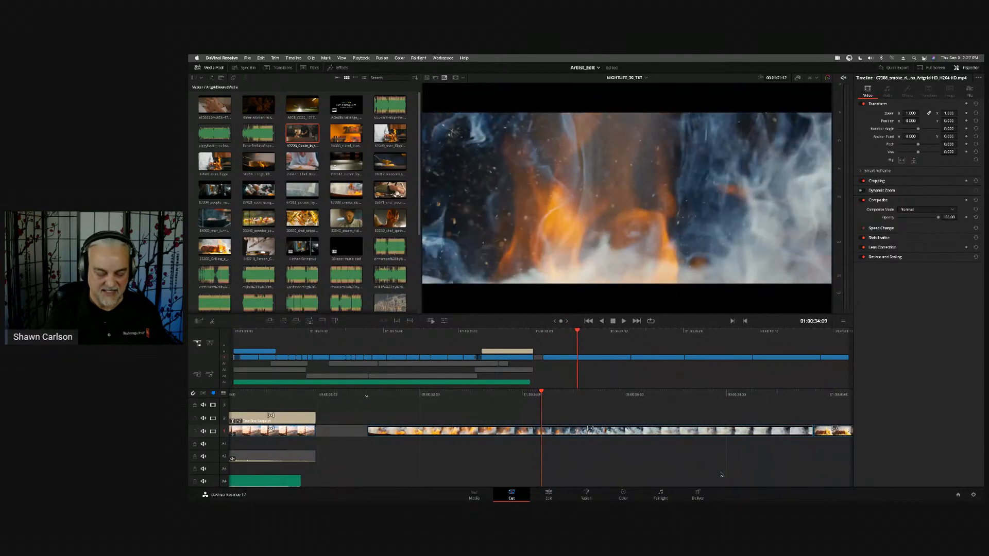
{"action": "scroll", "coordinate": [722, 474], "scroll_direction": "left", "scroll_amount": 5}
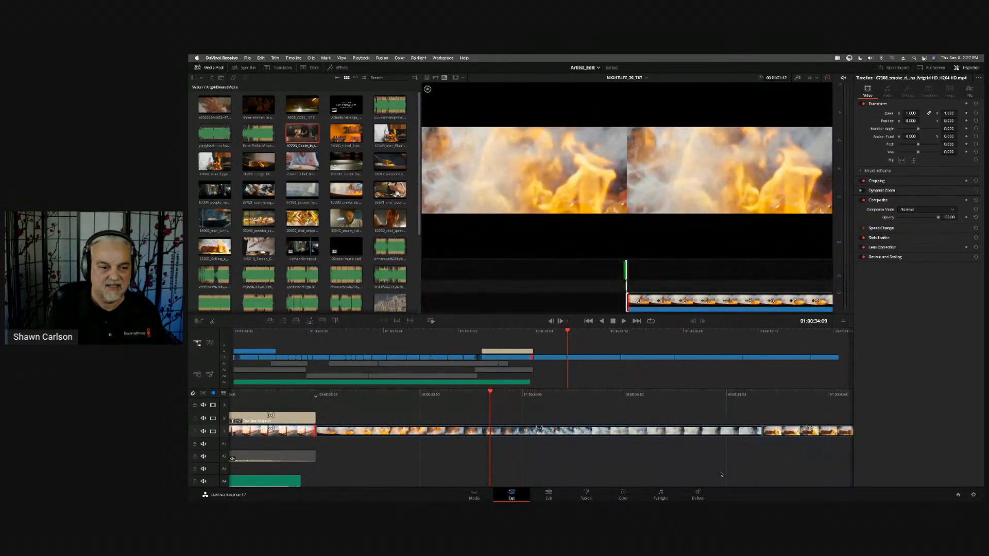
{"action": "scroll", "coordinate": [722, 475], "scroll_direction": "right", "scroll_amount": 5}
{"action": "scroll", "coordinate": [722, 475], "scroll_direction": "left", "scroll_amount": 5}
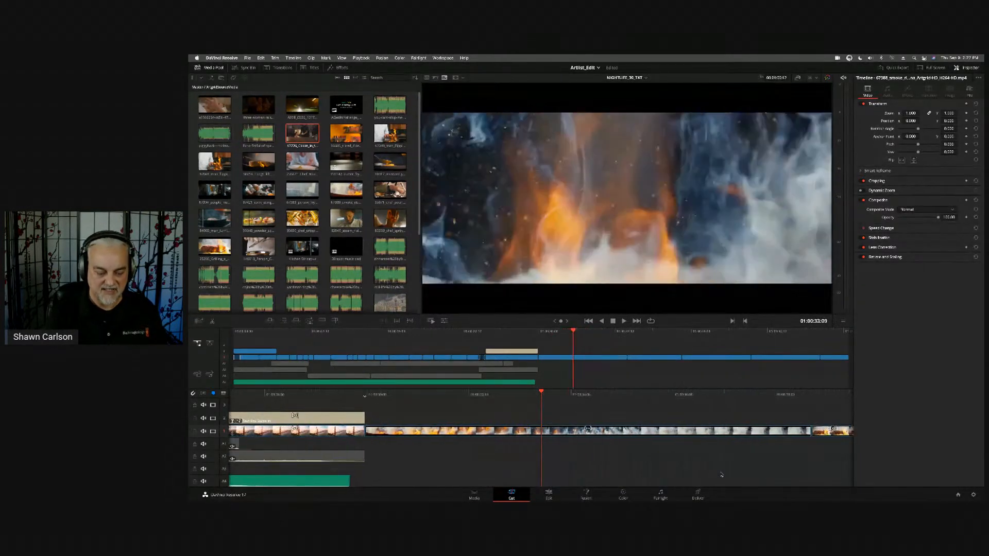
- Remove the latter part of the smoke clip and close the gap before the grilling beef clip
{"action": "scroll", "coordinate": [722, 475], "scroll_direction": "right", "scroll_amount": 2}
{"action": "scroll", "coordinate": [722, 475], "scroll_direction": "right", "scroll_amount": 4}
{"action": "key", "text": "Delete"}
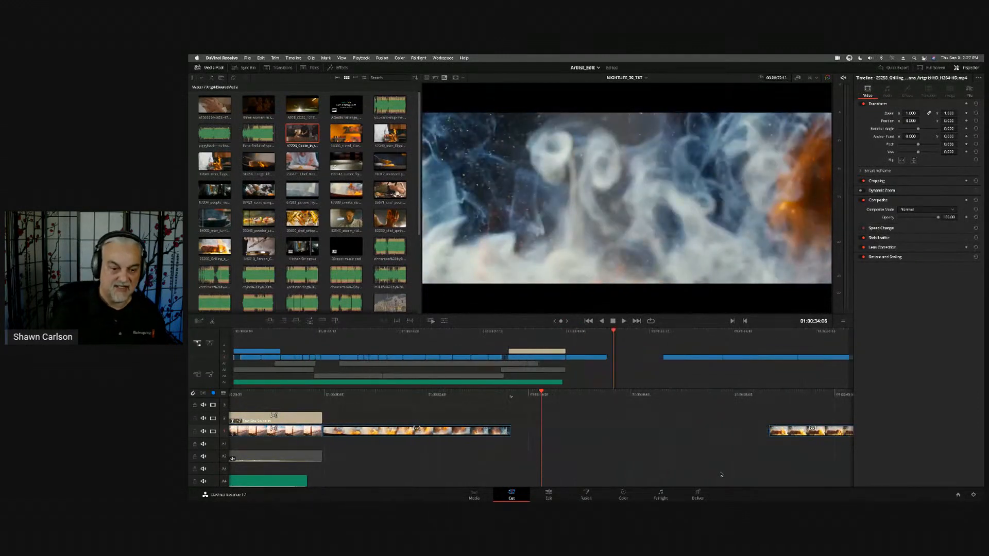
{"action": "scroll", "coordinate": [722, 475], "scroll_direction": "left", "scroll_amount": 5}
{"action": "scroll", "coordinate": [722, 475], "scroll_direction": "left", "scroll_amount": 10}
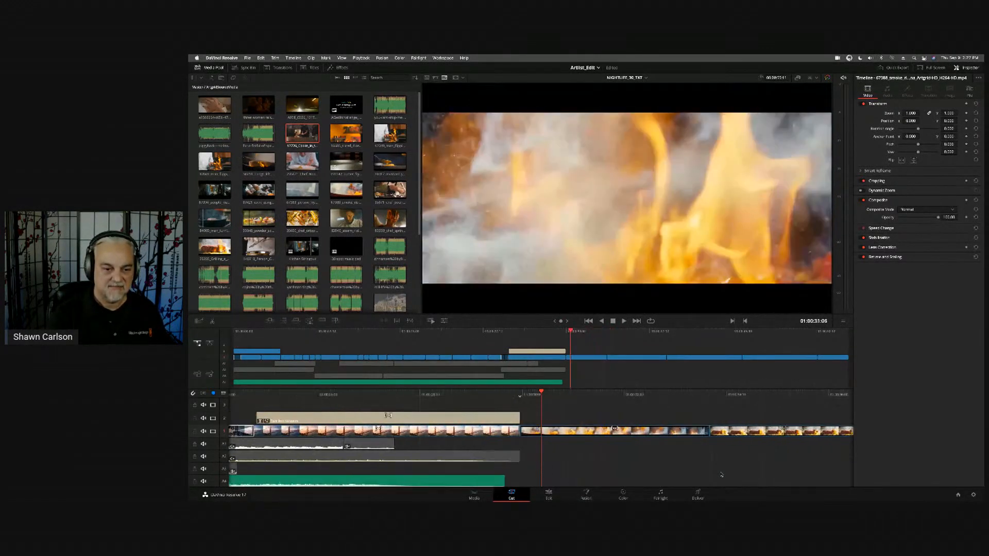
- Trim away the start of the smoke clip at its cut with the bridge clip, comparing both sides of the cut
{"action": "key", "text": "shift+["}
{"action": "scroll", "coordinate": [722, 475], "scroll_direction": "left", "scroll_amount": 4}
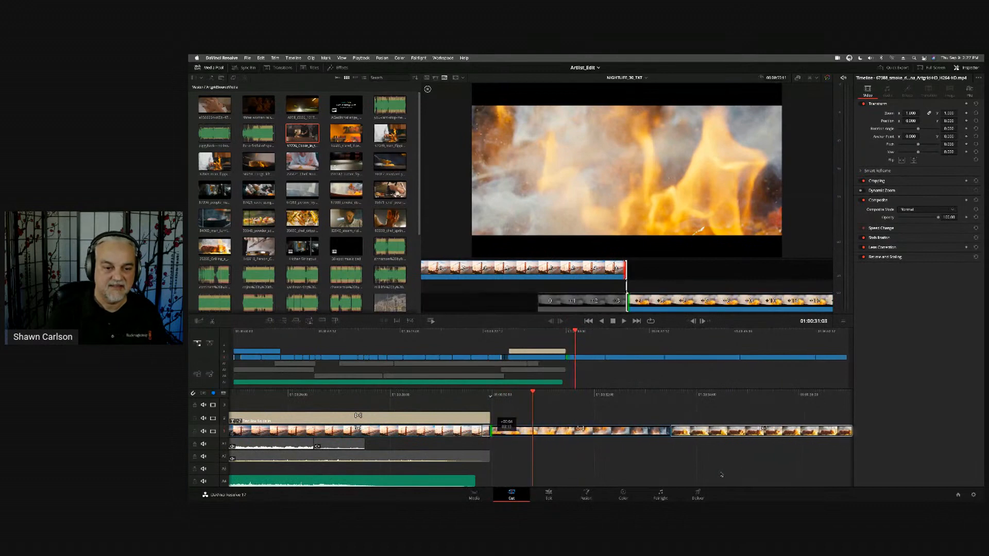
{"action": "scroll", "coordinate": [722, 475], "scroll_direction": "right", "scroll_amount": 3}
{"action": "scroll", "coordinate": [721, 474], "scroll_direction": "right", "scroll_amount": 1}
{"action": "scroll", "coordinate": [722, 475], "scroll_direction": "left", "scroll_amount": 4}
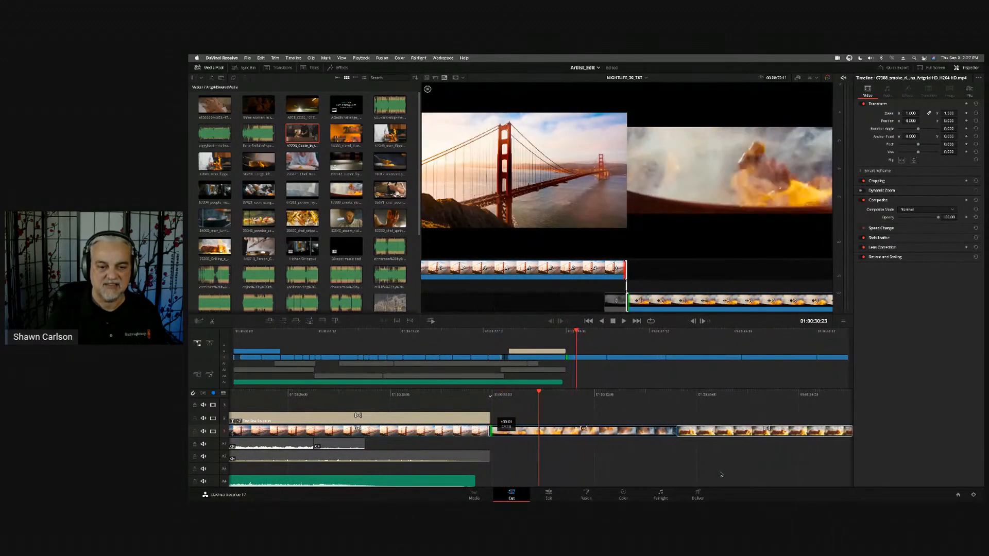
{"action": "scroll", "coordinate": [721, 475], "scroll_direction": "right", "scroll_amount": 3}
{"action": "scroll", "coordinate": [722, 474], "scroll_direction": "right", "scroll_amount": 4}
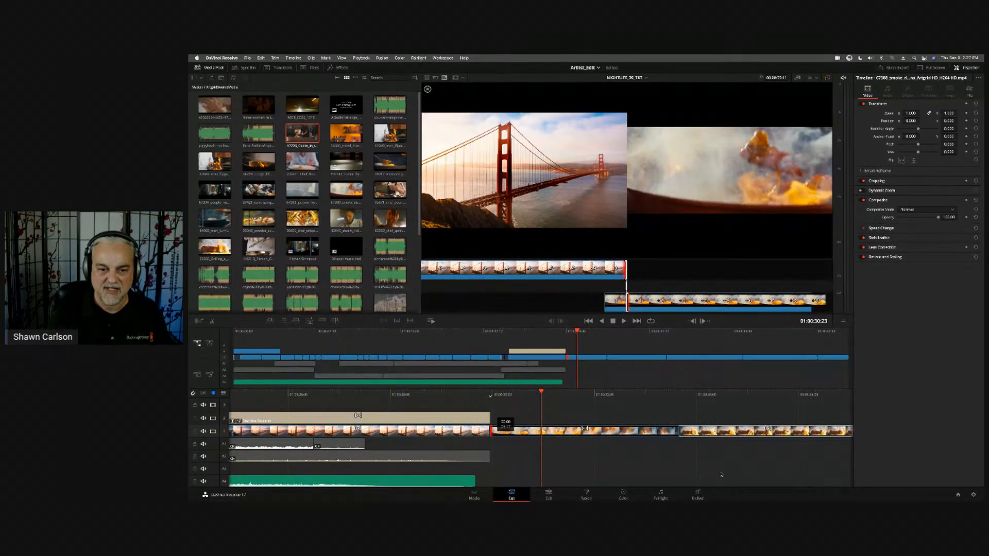
{"action": "scroll", "coordinate": [721, 475], "scroll_direction": "left", "scroll_amount": 3}
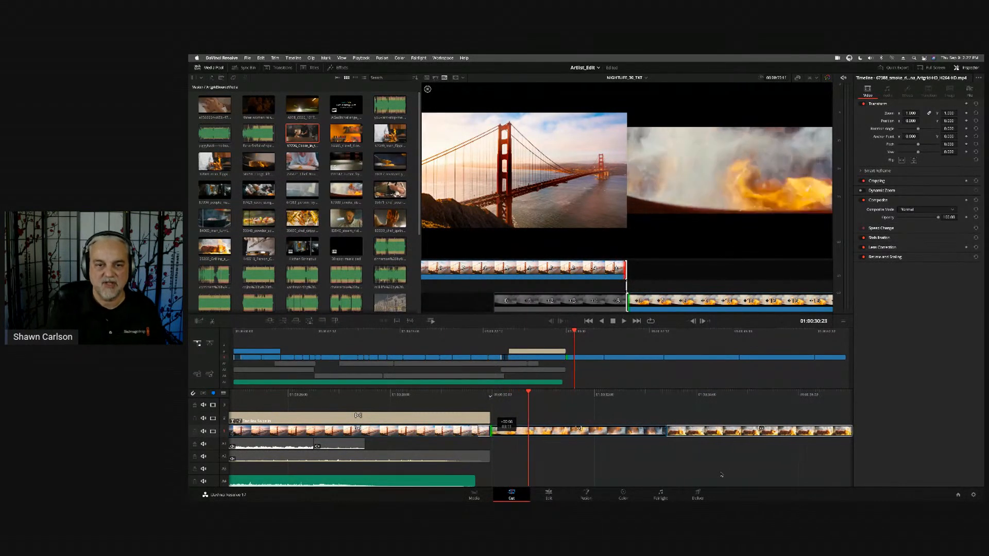
{"action": "scroll", "coordinate": [721, 475], "scroll_direction": "left", "scroll_amount": 6}
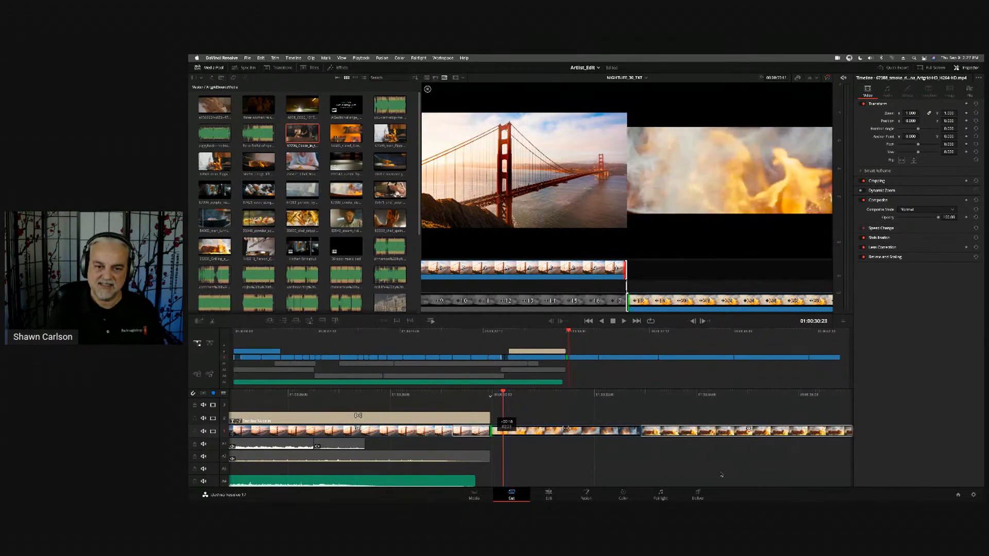
{"action": "scroll", "coordinate": [721, 475], "scroll_direction": "right", "scroll_amount": 4}
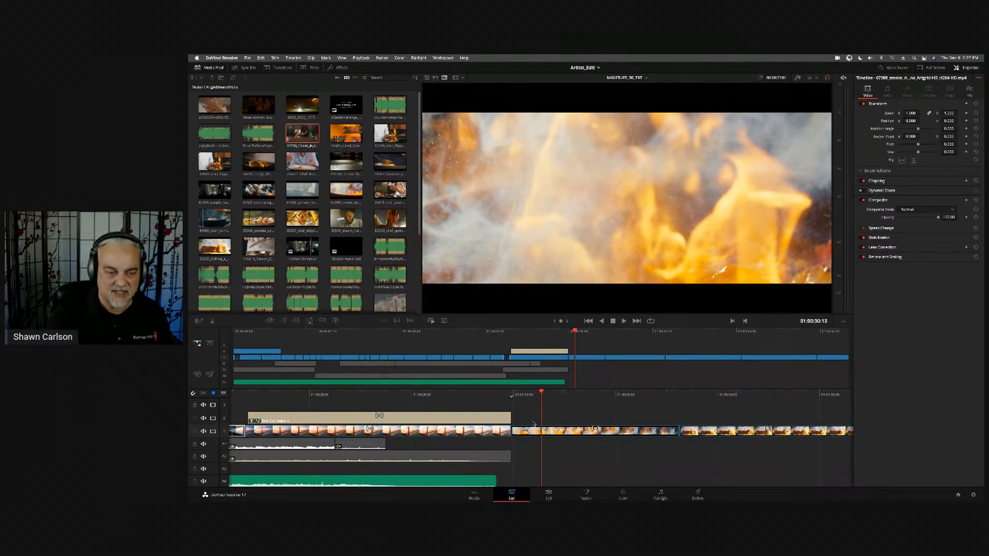
- On the Edit page, try to trim the end of the grilling beef clip at its cut with the frying pan clip
{"action": "key", "text": "shift+4"}
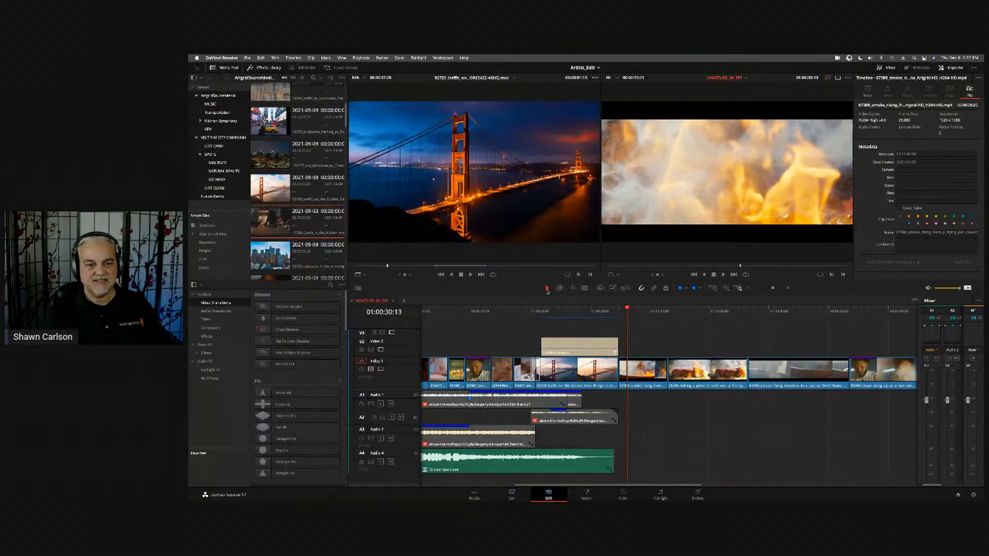
{"action": "left_click_drag", "start_coordinate": [649, 309], "coordinate": [714, 309]}
{"action": "scroll", "coordinate": [764, 341], "scroll_direction": "right", "scroll_amount": 3}
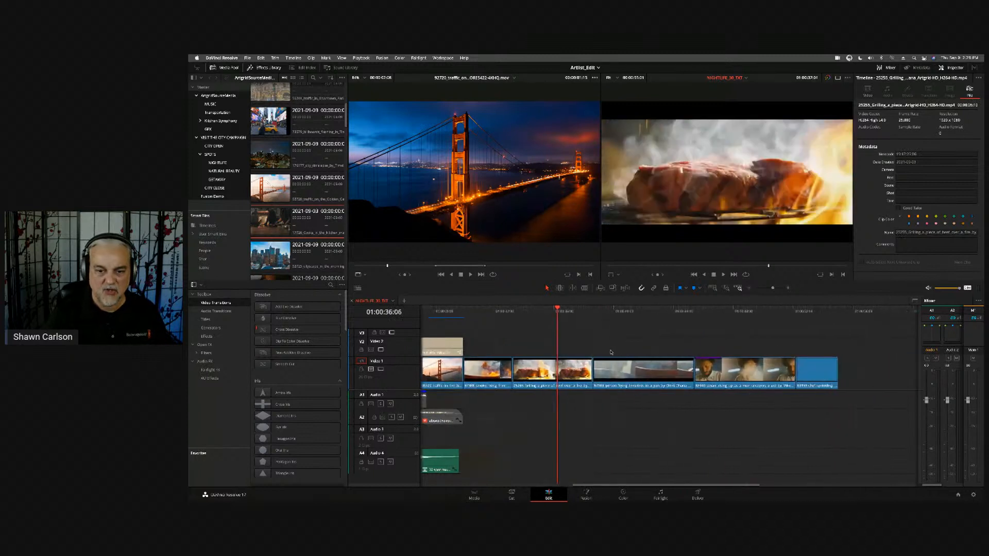
{"action": "left_click_drag", "start_coordinate": [592, 371], "coordinate": [565, 370]}
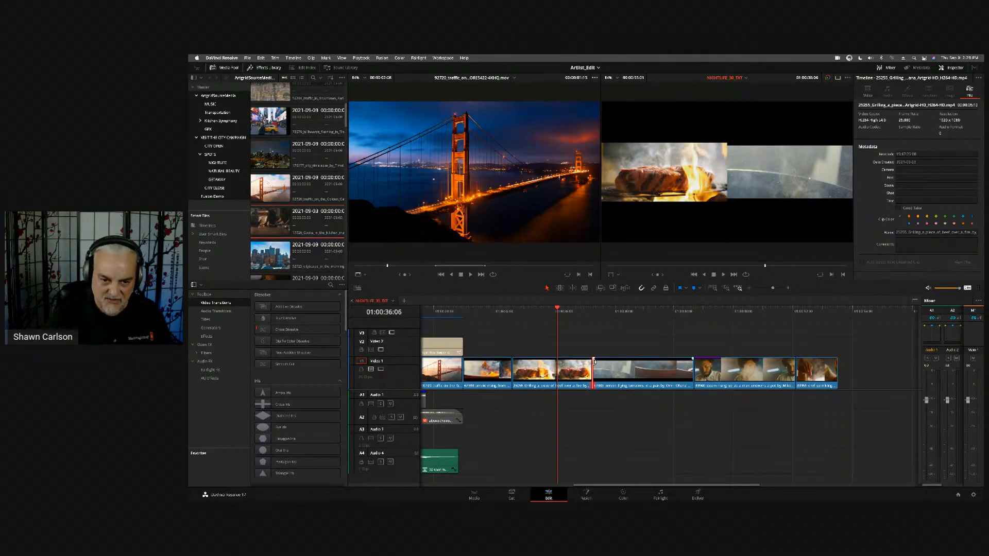
{"action": "mouse_move", "coordinate": [589, 366]}
{"action": "left_mouse_down"}
{"action": "mouse_move", "coordinate": [534, 371]}
{"action": "mouse_move", "coordinate": [598, 369]}
{"action": "mouse_move", "coordinate": [562, 380]}
{"action": "mouse_move", "coordinate": [788, 368]}
{"action": "mouse_move", "coordinate": [563, 376]}
{"action": "mouse_move", "coordinate": [573, 375]}
{"action": "left_mouse_up"}
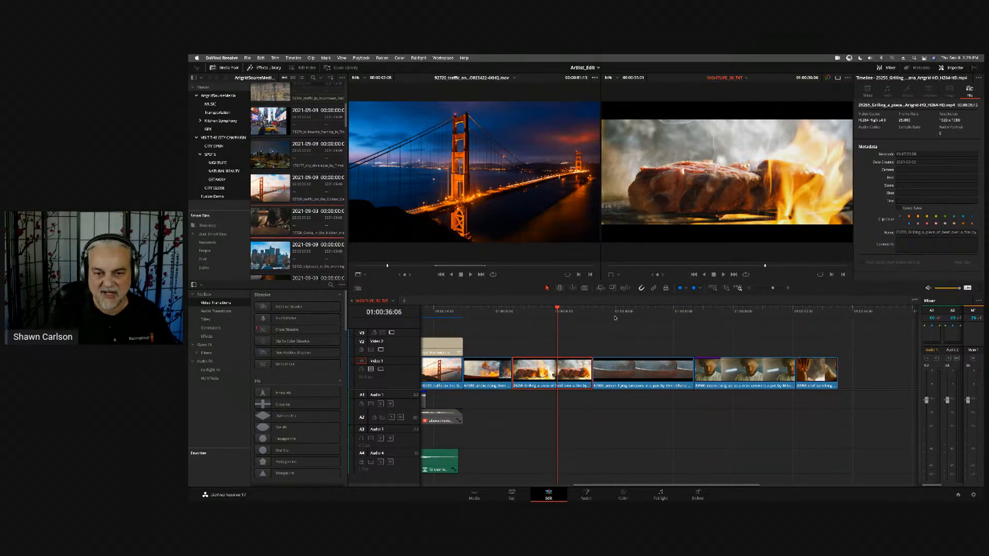
- Scrub back through the grilling beef clip and return to the Cut page
{"action": "mouse_move", "coordinate": [543, 317]}
{"action": "left_mouse_down"}
{"action": "mouse_move", "coordinate": [499, 317]}
{"action": "mouse_move", "coordinate": [592, 319]}
{"action": "mouse_move", "coordinate": [543, 326]}
{"action": "left_mouse_up"}
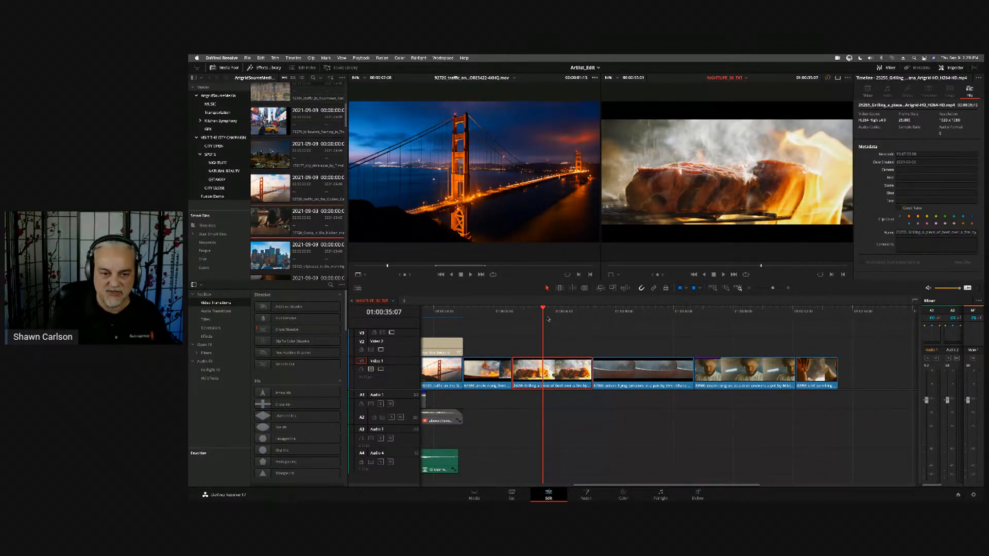
{"action": "mouse_move", "coordinate": [548, 312]}
{"action": "left_mouse_down"}
{"action": "mouse_move", "coordinate": [540, 316]}
{"action": "mouse_move", "coordinate": [585, 317]}
{"action": "mouse_move", "coordinate": [539, 326]}
{"action": "left_mouse_up"}
{"action": "left_click", "coordinate": [516, 493]}
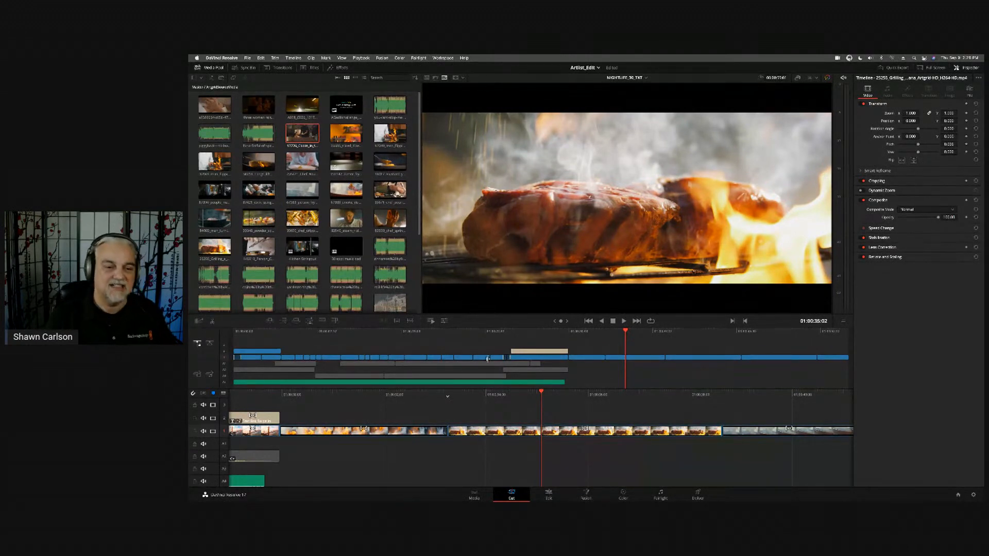
- Jog back and forth through the grilling beef clip on the Cut page
{"action": "scroll", "coordinate": [630, 447], "scroll_direction": "up", "scroll_amount": 5}
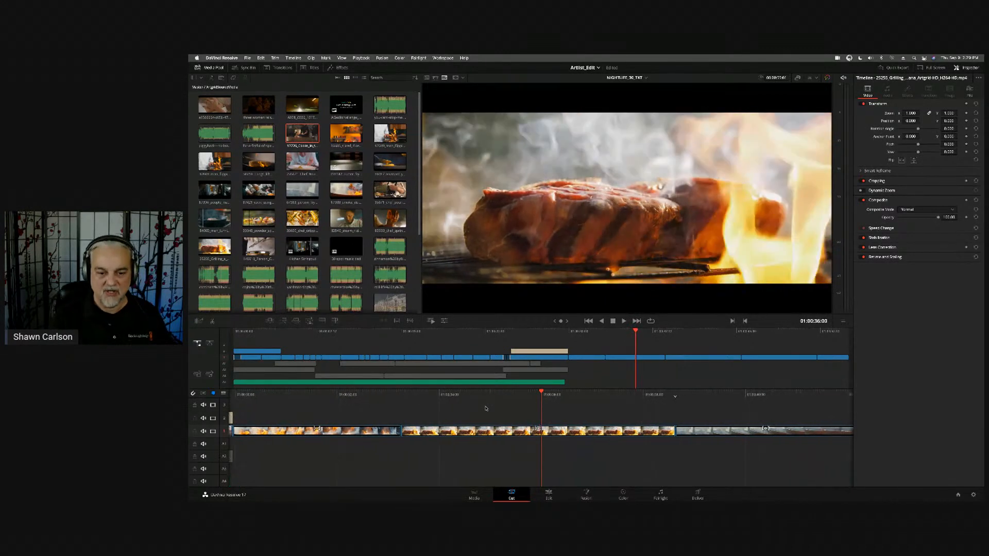
{"action": "key", "text": "Right"}
{"action": "key", "text": "Right"}
{"action": "key", "text": "Right"}
{"action": "key", "text": "Left"}
{"action": "key", "text": "Left"}
{"action": "key", "text": "Left"}
{"action": "key", "text": "Left"}
{"action": "key", "text": "Left"}
{"action": "key", "text": "Left"}
{"action": "key", "text": "Left"}
{"action": "key", "text": "Left"}
{"action": "key", "text": "Left"}
{"action": "key", "text": "Left"}
{"action": "key", "text": "Left"}
{"action": "key", "text": "Left"}
{"action": "key", "text": "Left"}
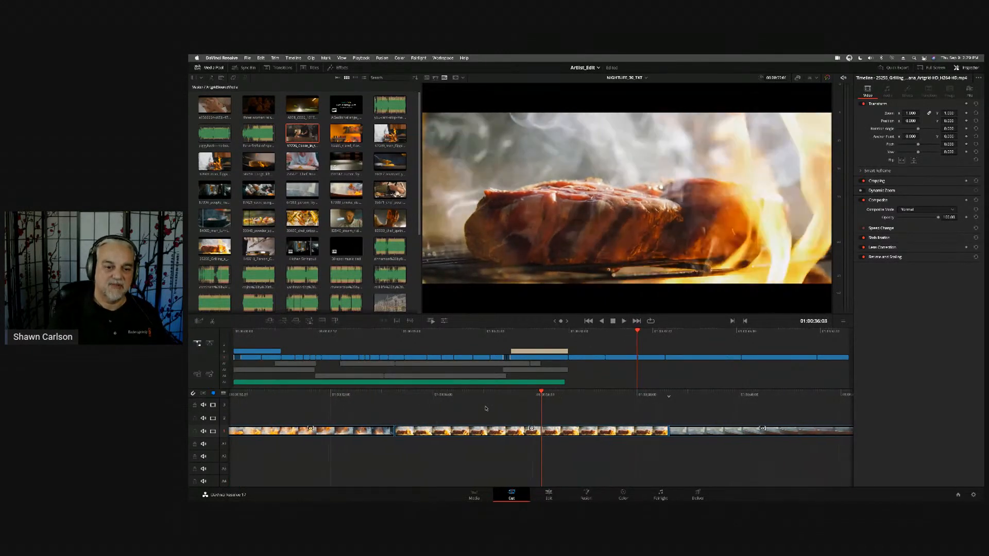
{"action": "key", "text": "Right"}
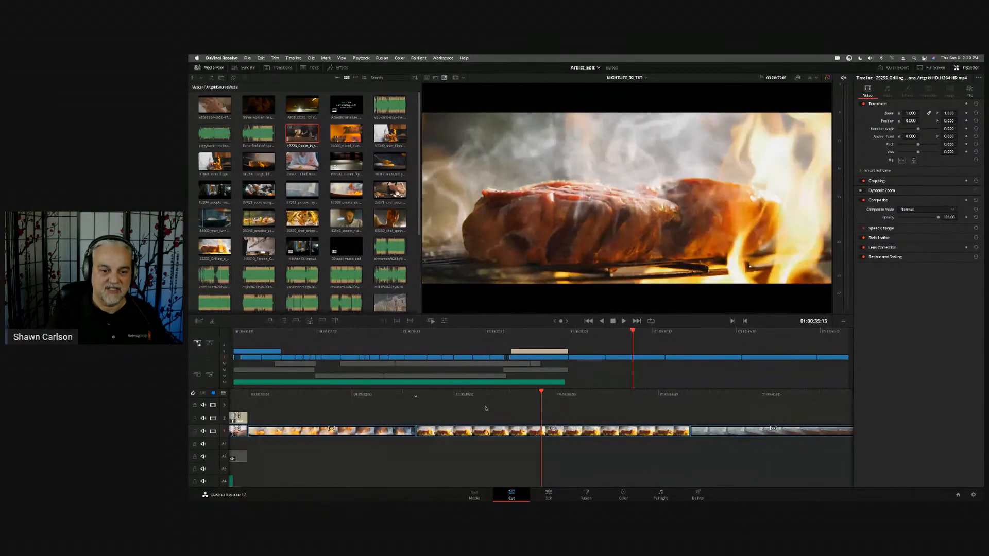
{"action": "key", "text": "Left"}
{"action": "key", "text": "Left"}
{"action": "key", "text": "Left"}
{"action": "key", "text": "Left"}
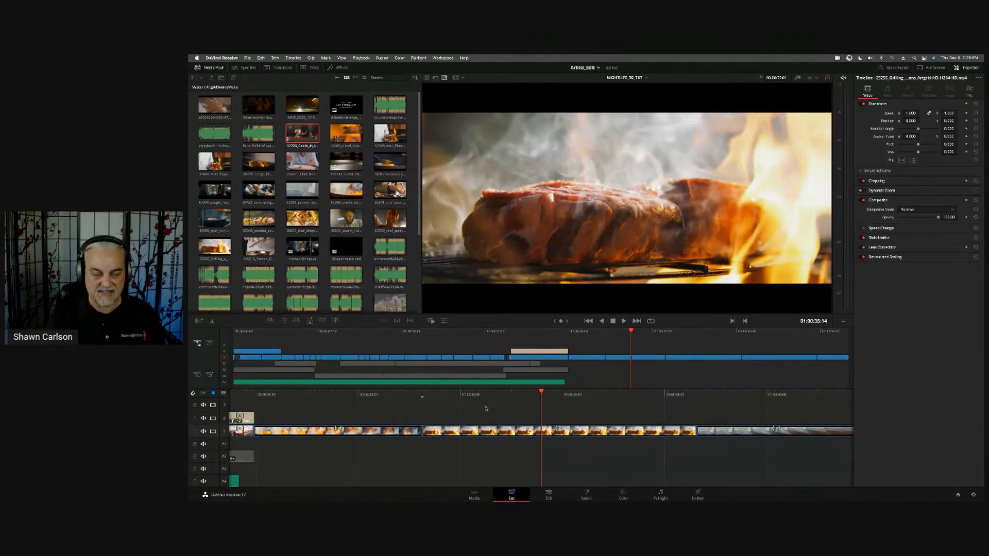
- Trim the end of the smoke clip at its cut with the grilling beef clip
{"action": "key", "text": "v"}
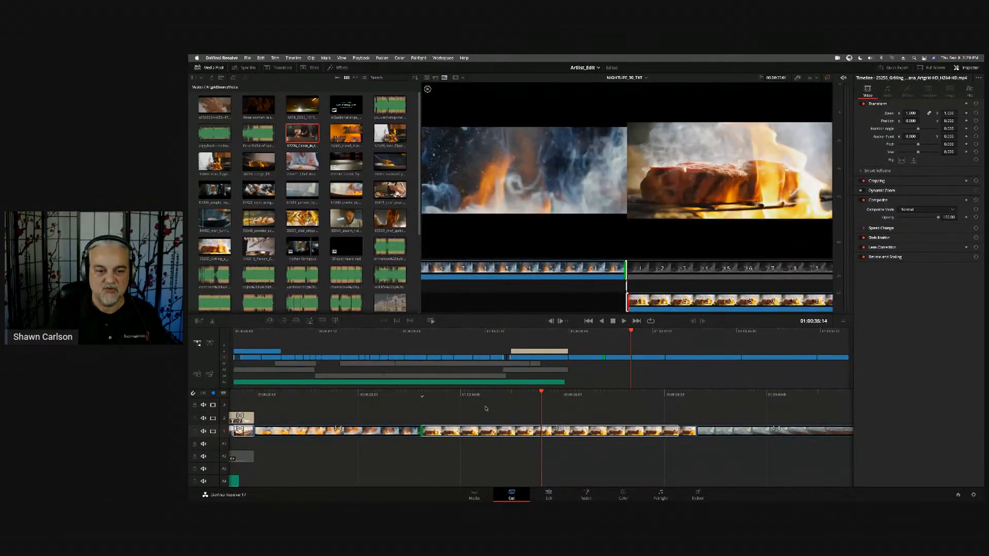
{"action": "key", "text": "Escape"}
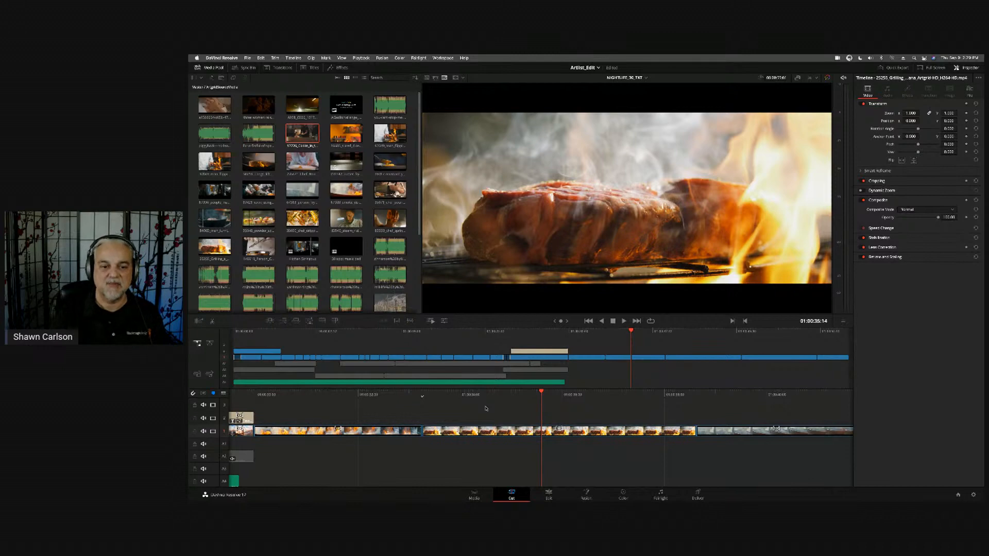
{"action": "key", "text": "v"}
{"action": "key", "text": "comma"}
{"action": "key", "text": "comma"}
{"action": "key", "text": "comma"}
{"action": "key", "text": "comma"}
{"action": "key", "text": "comma"}
{"action": "key", "text": "comma"}
{"action": "key", "text": "comma"}
{"action": "key", "text": "comma"}
{"action": "key", "text": "comma"}
{"action": "key", "text": "comma"}
{"action": "key", "text": "comma"}
{"action": "key", "text": "comma"}
{"action": "key", "text": "comma"}
{"action": "key", "text": "comma"}
{"action": "key", "text": "comma"}
{"action": "key", "text": "comma"}
{"action": "key", "text": "comma"}
{"action": "key", "text": "comma"}
{"action": "key", "text": "comma"}
{"action": "key", "text": "comma"}
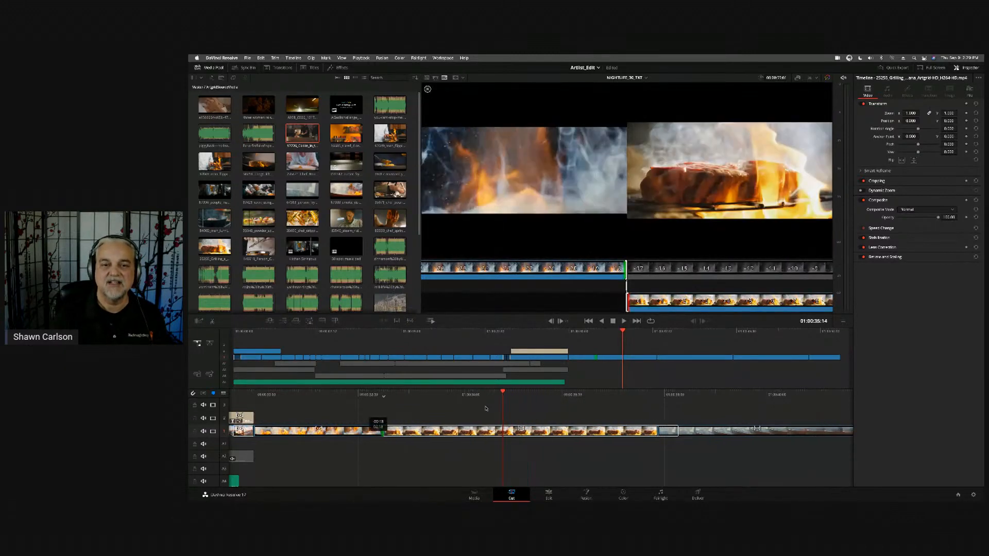
{"action": "key", "text": "period"}
{"action": "key", "text": "period"}
{"action": "key", "text": "period"}
{"action": "key", "text": "period"}
{"action": "key", "text": "period"}
{"action": "key", "text": "period"}
{"action": "key", "text": "period"}
{"action": "key", "text": "period"}
{"action": "key", "text": "period"}
{"action": "key", "text": "period"}
{"action": "key", "text": "period"}
{"action": "key", "text": "period"}
{"action": "key", "text": "period"}
{"action": "key", "text": "period"}
{"action": "key", "text": "period"}
{"action": "key", "text": "period"}
{"action": "key", "text": "period"}
{"action": "key", "text": "period"}
{"action": "key", "text": "period"}
{"action": "key", "text": "period"}
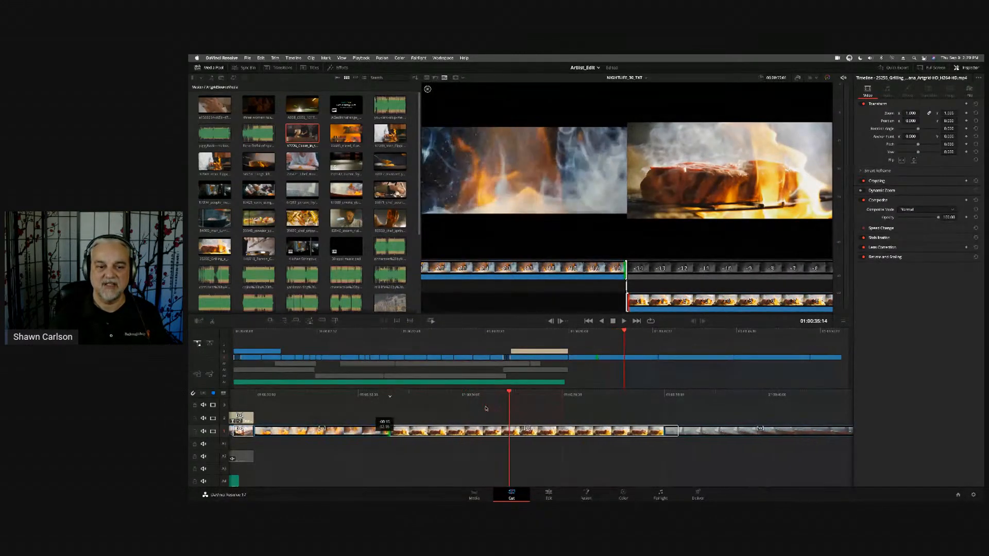
{"action": "key", "text": "Escape"}
- Trim away the beginning of the grilling beef clip at its cut with the smoke clip
{"action": "key", "text": "v"}
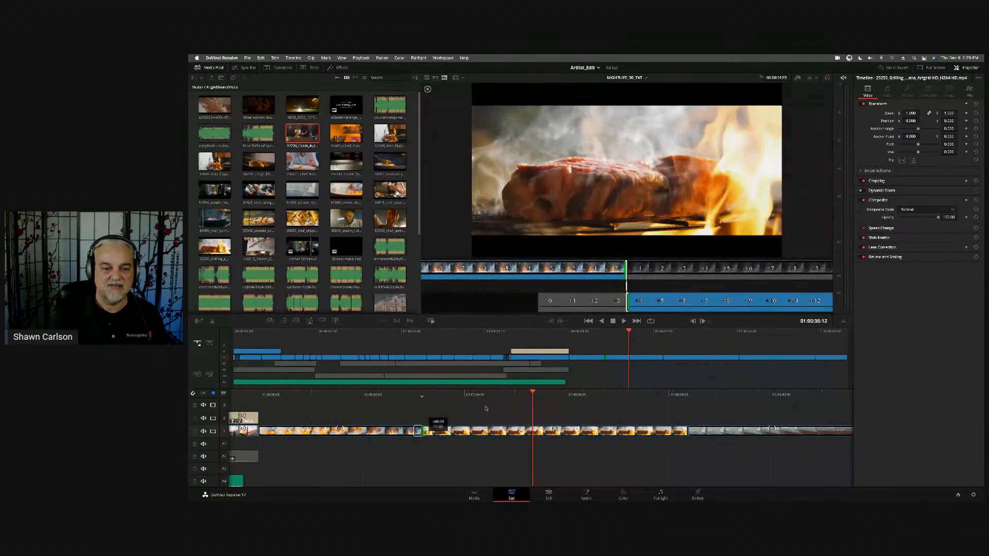
{"action": "key", "text": "comma"}
{"action": "key", "text": "comma"}
{"action": "key", "text": "comma"}
{"action": "key", "text": "period"}
{"action": "key", "text": "period"}
{"action": "key", "text": "period"}
{"action": "key", "text": "period"}
{"action": "key", "text": "period"}
{"action": "key", "text": "period"}
{"action": "key", "text": "period"}
{"action": "key", "text": "period"}
{"action": "key", "text": "period"}
{"action": "key", "text": "period"}
{"action": "key", "text": "period"}
{"action": "key", "text": "period"}
{"action": "key", "text": "period"}
{"action": "key", "text": "period"}
{"action": "key", "text": "period"}
{"action": "key", "text": "period"}
{"action": "key", "text": "period"}
{"action": "key", "text": "period"}
{"action": "key", "text": "period"}
{"action": "key", "text": "period"}
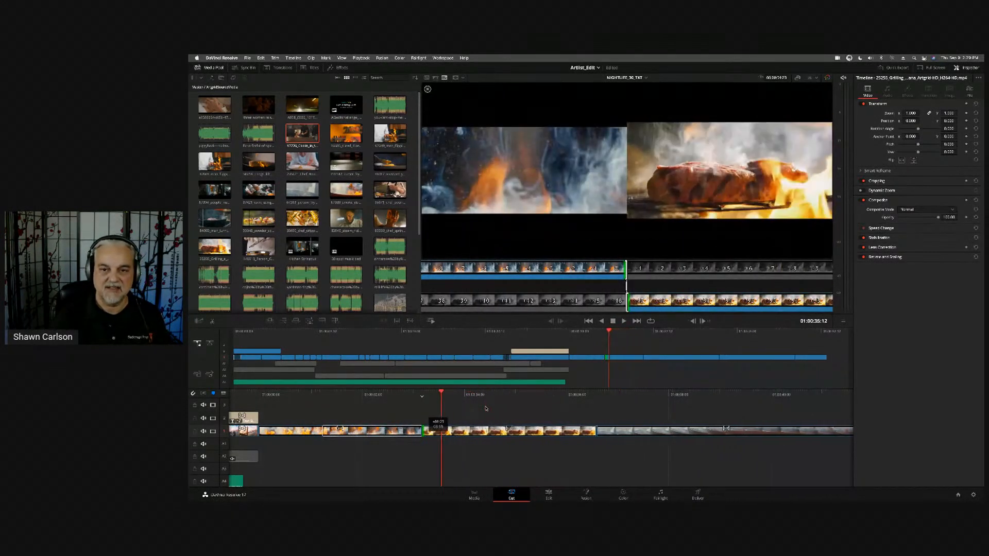
{"action": "key", "text": "comma"}
{"action": "key", "text": "comma"}
{"action": "key", "text": "comma"}
{"action": "key", "text": "comma"}
{"action": "key", "text": "comma"}
{"action": "key", "text": "comma"}
{"action": "key", "text": "comma"}
{"action": "key", "text": "comma"}
{"action": "key", "text": "comma"}
{"action": "key", "text": "comma"}
{"action": "key", "text": "comma"}
{"action": "key", "text": "comma"}
{"action": "key", "text": "comma"}
{"action": "key", "text": "comma"}
{"action": "key", "text": "comma"}
{"action": "key", "text": "comma"}
{"action": "key", "text": "comma"}
{"action": "key", "text": "comma"}
{"action": "key", "text": "comma"}
{"action": "key", "text": "comma"}
{"action": "key", "text": "comma"}
{"action": "key", "text": "comma"}
{"action": "key", "text": "comma"}
{"action": "key", "text": "comma"}
{"action": "key", "text": "period"}
{"action": "key", "text": "period"}
{"action": "key", "text": "period"}
{"action": "key", "text": "period"}
{"action": "key", "text": "period"}
{"action": "key", "text": "period"}
{"action": "key", "text": "period"}
{"action": "key", "text": "space"}
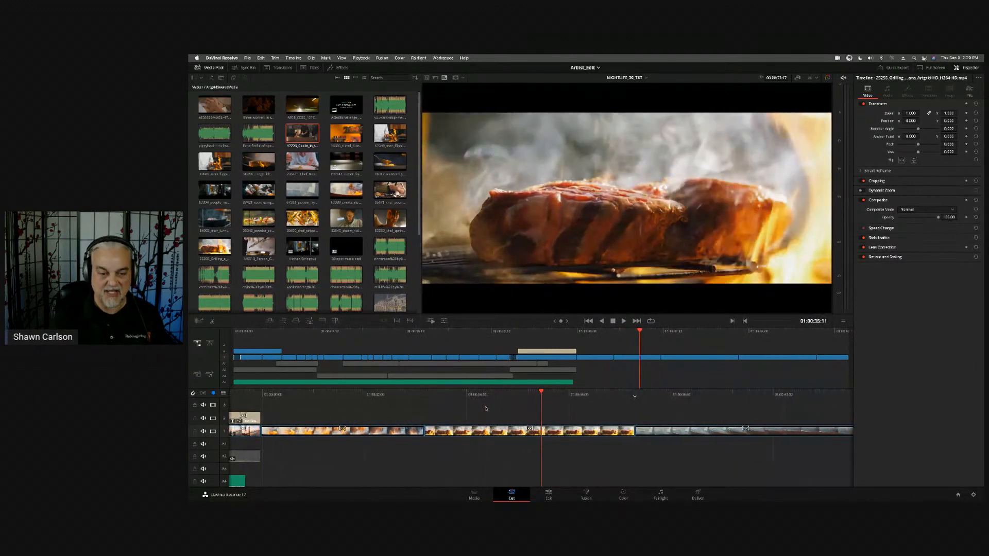
- Shorten the end of the grilling beef clip before the frying pan clip and jog through the beef clip
{"action": "key", "text": "comma"}
{"action": "key", "text": "comma"}
{"action": "key", "text": "comma"}
{"action": "key", "text": "comma"}
{"action": "key", "text": "comma"}
{"action": "key", "text": "comma"}
{"action": "key", "text": "comma"}
{"action": "key", "text": "comma"}
{"action": "key", "text": "comma"}
{"action": "key", "text": "comma"}
{"action": "key", "text": "comma"}
{"action": "key", "text": "comma"}
{"action": "key", "text": "comma"}
{"action": "key", "text": "comma"}
{"action": "key", "text": "comma"}
{"action": "key", "text": "comma"}
{"action": "key", "text": "comma"}
{"action": "key", "text": "comma"}
{"action": "key", "text": "comma"}
{"action": "key", "text": "comma"}
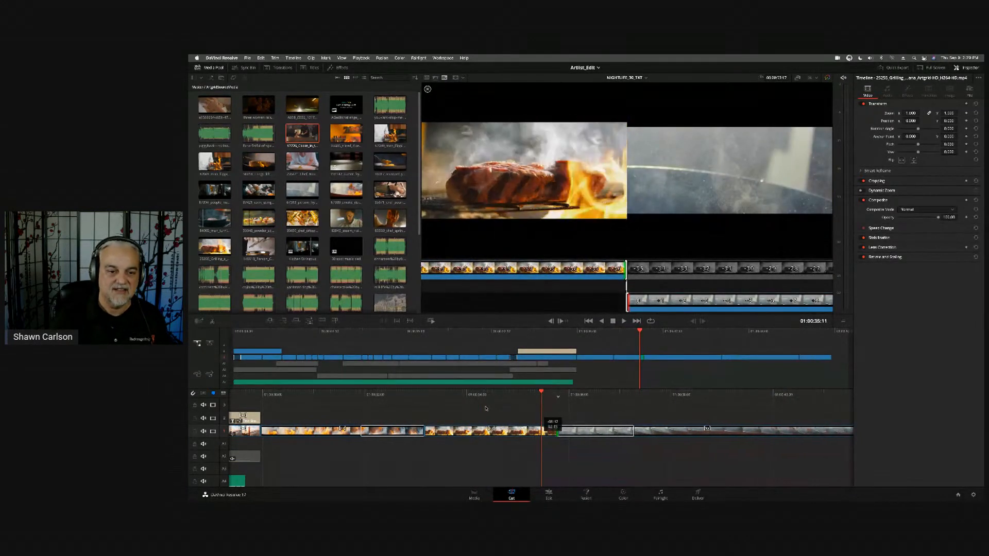
{"action": "key", "text": "period"}
{"action": "key", "text": "period"}
{"action": "key", "text": "period"}
{"action": "key", "text": "period"}
{"action": "key", "text": "period"}
{"action": "key", "text": "period"}
{"action": "key", "text": "period"}
{"action": "key", "text": "period"}
{"action": "key", "text": "period"}
{"action": "key", "text": "period"}
{"action": "key", "text": "period"}
{"action": "key", "text": "period"}
{"action": "key", "text": "period"}
{"action": "key", "text": "period"}
{"action": "key", "text": "period"}
{"action": "key", "text": "period"}
{"action": "key", "text": "period"}
{"action": "key", "text": "period"}
{"action": "key", "text": "period"}
{"action": "key", "text": "period"}
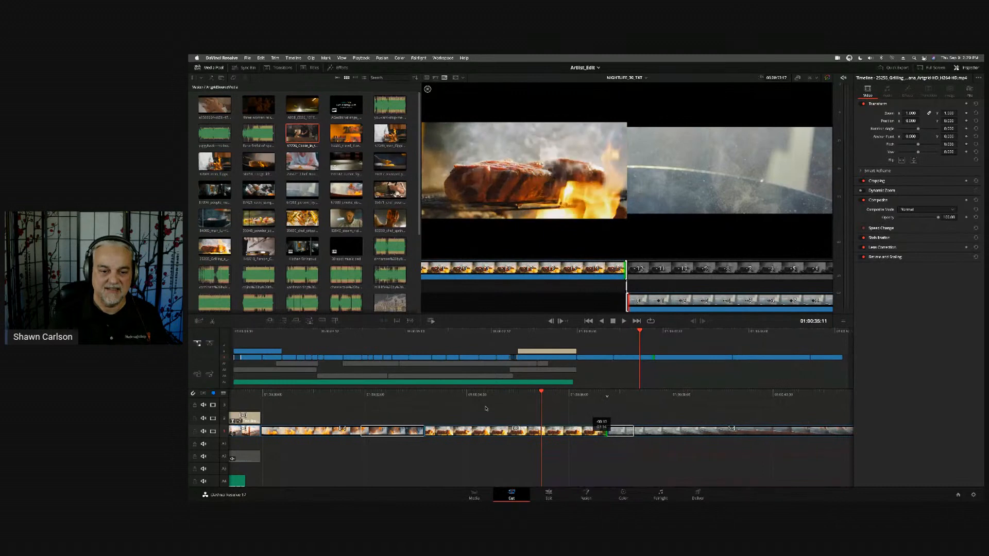
{"action": "key", "text": "Left"}
{"action": "key", "text": "Left"}
{"action": "key", "text": "Left"}
{"action": "key", "text": "Left"}
{"action": "key", "text": "Left"}
{"action": "key", "text": "Left"}
{"action": "key", "text": "Left"}
{"action": "key", "text": "Left"}
{"action": "key", "text": "Left"}
{"action": "key", "text": "Left"}
{"action": "key", "text": "Right"}
{"action": "key", "text": "Right"}
{"action": "key", "text": "Right"}
{"action": "key", "text": "Right"}
{"action": "key", "text": "Right"}
{"action": "key", "text": "Right"}
{"action": "key", "text": "Right"}
{"action": "key", "text": "Right"}
{"action": "key", "text": "Right"}
{"action": "key", "text": "Right"}
{"action": "key", "text": "Right"}
{"action": "key", "text": "Right"}
{"action": "key", "text": "Right"}
{"action": "key", "text": "Right"}
{"action": "key", "text": "Right"}
{"action": "key", "text": "Right"}
{"action": "key", "text": "Left"}
{"action": "key", "text": "Left"}
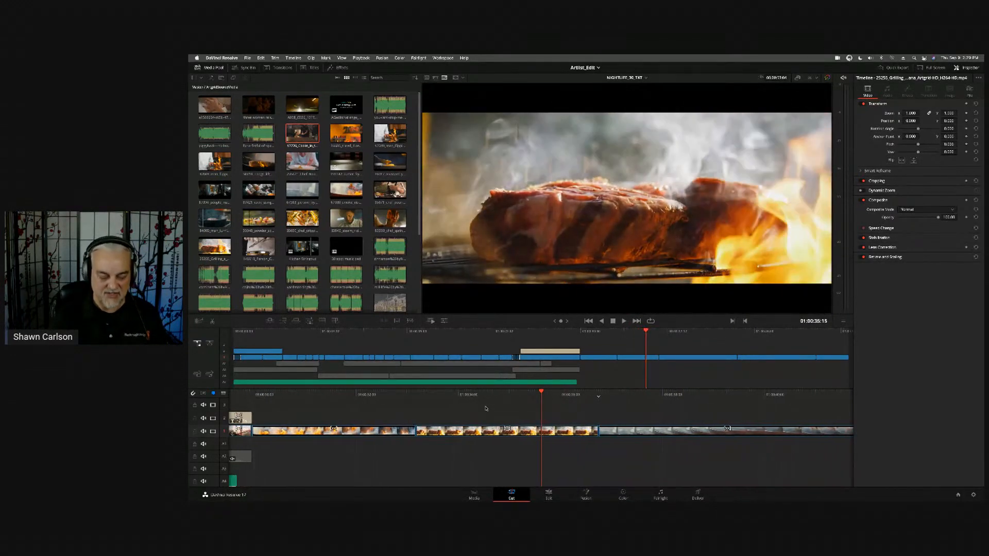
- Trim the start of the frying pan clip that follows the grilling beef clip
{"action": "key", "text": "v"}
{"action": "key", "text": "period"}
{"action": "key", "text": "period"}
{"action": "key", "text": "period"}
{"action": "key", "text": "period"}
{"action": "key", "text": "period"}
{"action": "key", "text": "period"}
{"action": "key", "text": "period"}
{"action": "key", "text": "period"}
{"action": "key", "text": "period"}
{"action": "key", "text": "period"}
{"action": "key", "text": "period"}
{"action": "key", "text": "period"}
{"action": "key", "text": "period"}
{"action": "key", "text": "period"}
{"action": "key", "text": "period"}
{"action": "key", "text": "period"}
{"action": "key", "text": "period"}
{"action": "key", "text": "period"}
{"action": "key", "text": "period"}
{"action": "key", "text": "period"}
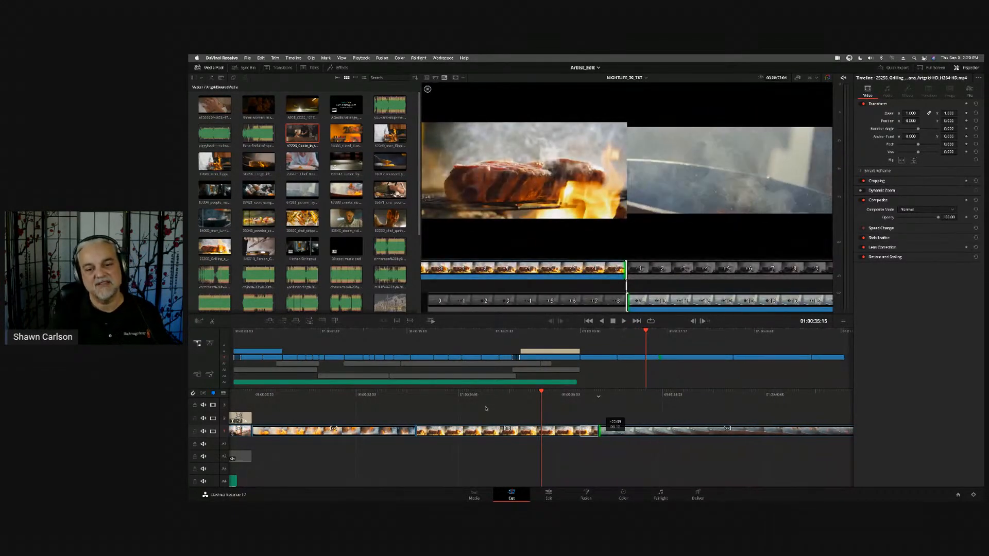
{"action": "key", "text": "comma"}
{"action": "key", "text": "comma"}
{"action": "key", "text": "comma"}
{"action": "key", "text": "comma"}
{"action": "key", "text": "comma"}
{"action": "key", "text": "comma"}
{"action": "key", "text": "comma"}
{"action": "key", "text": "comma"}
{"action": "key", "text": "comma"}
{"action": "key", "text": "comma"}
{"action": "key", "text": "comma"}
{"action": "key", "text": "comma"}
{"action": "key", "text": "comma"}
{"action": "key", "text": "comma"}
{"action": "key", "text": "comma"}
{"action": "key", "text": "comma"}
{"action": "key", "text": "comma"}
{"action": "key", "text": "comma"}
{"action": "key", "text": "comma"}
{"action": "key", "text": "comma"}
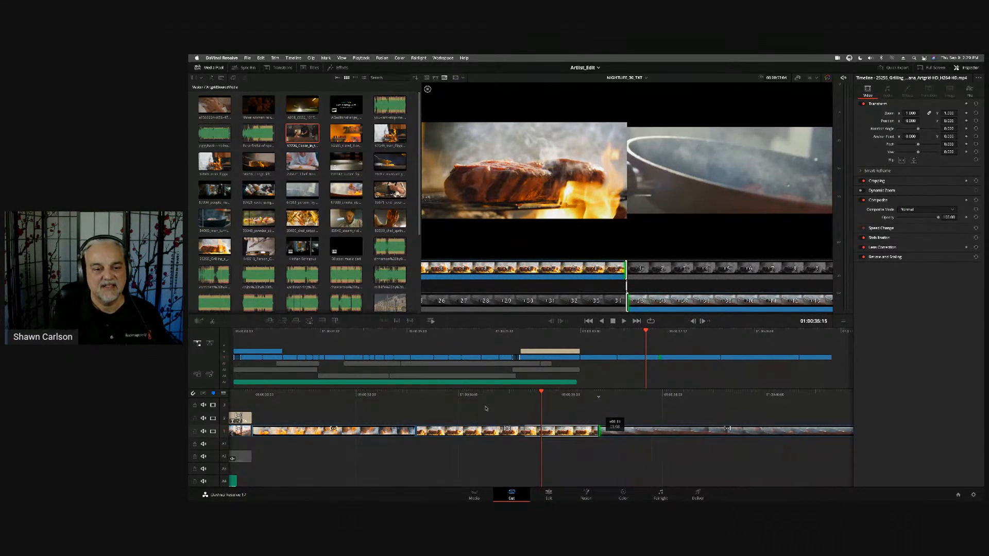
{"action": "key", "text": "Escape"}
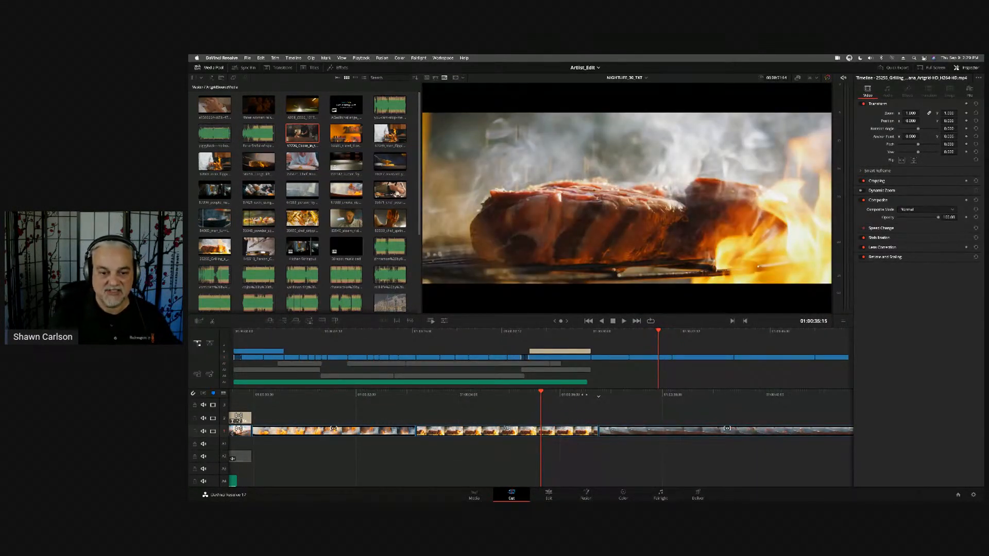
- Jog back through the grilling beef clip and play it
{"action": "key", "text": "Left"}
{"action": "key", "text": "Left"}
{"action": "key", "text": "Left"}
{"action": "key", "text": "Left"}
{"action": "key", "text": "Left"}
{"action": "key", "text": "Left"}
{"action": "key", "text": "Left"}
{"action": "key", "text": "Left"}
{"action": "key", "text": "Left"}
{"action": "key", "text": "Left"}
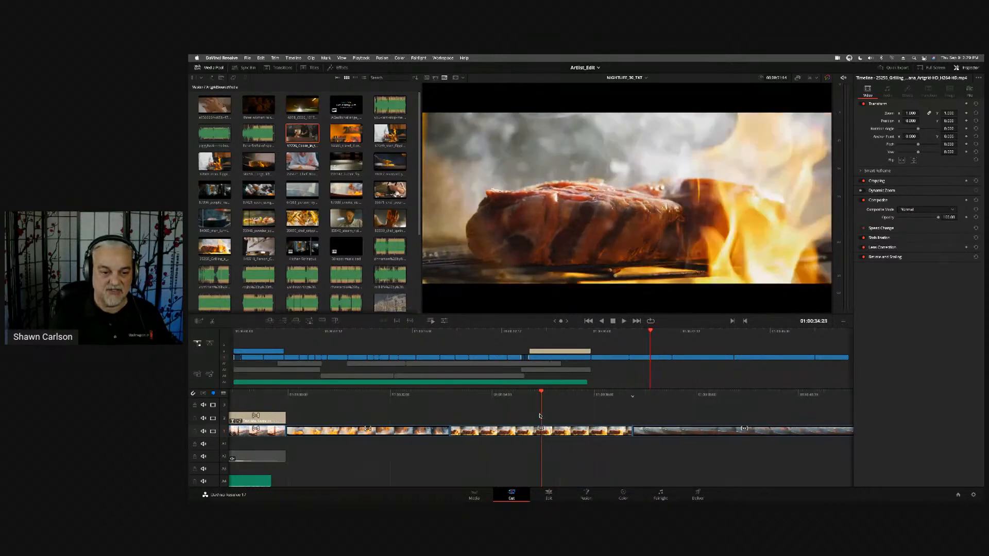
{"action": "key", "text": "Left"}
{"action": "key", "text": "Left"}
{"action": "key", "text": "Left"}
{"action": "key", "text": "Left"}
{"action": "key", "text": "Left"}
{"action": "key", "text": "Left"}
{"action": "key", "text": "Left"}
{"action": "key", "text": "Left"}
{"action": "key", "text": "Left"}
{"action": "key", "text": "Left"}
{"action": "key", "text": "Left"}
{"action": "key", "text": "Left"}
{"action": "key", "text": "Left"}
{"action": "key", "text": "Left"}
{"action": "key", "text": "Left"}
{"action": "key", "text": "Left"}
{"action": "key", "text": "Left"}
{"action": "key", "text": "Left"}
{"action": "key", "text": "Left"}
{"action": "key", "text": "Left"}
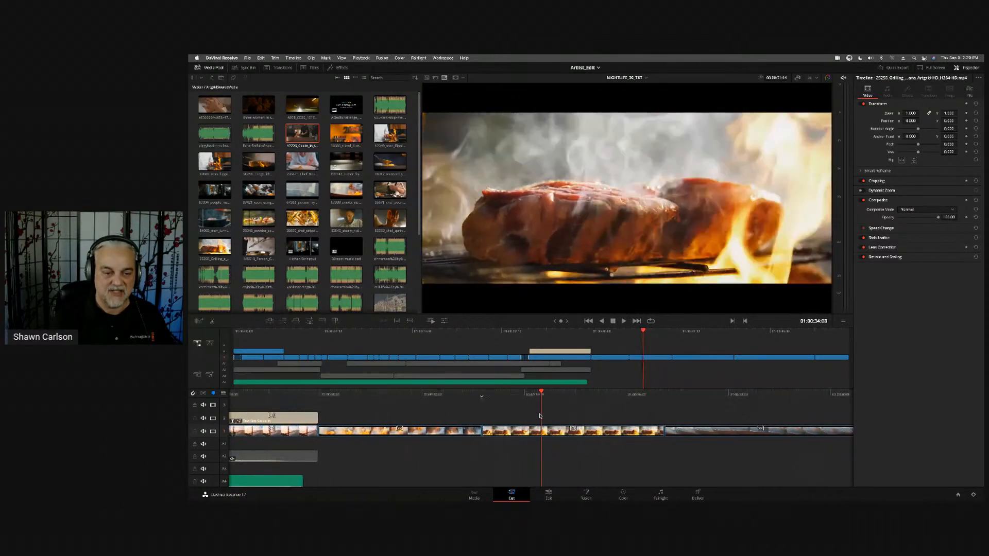
{"action": "key", "text": "space"}
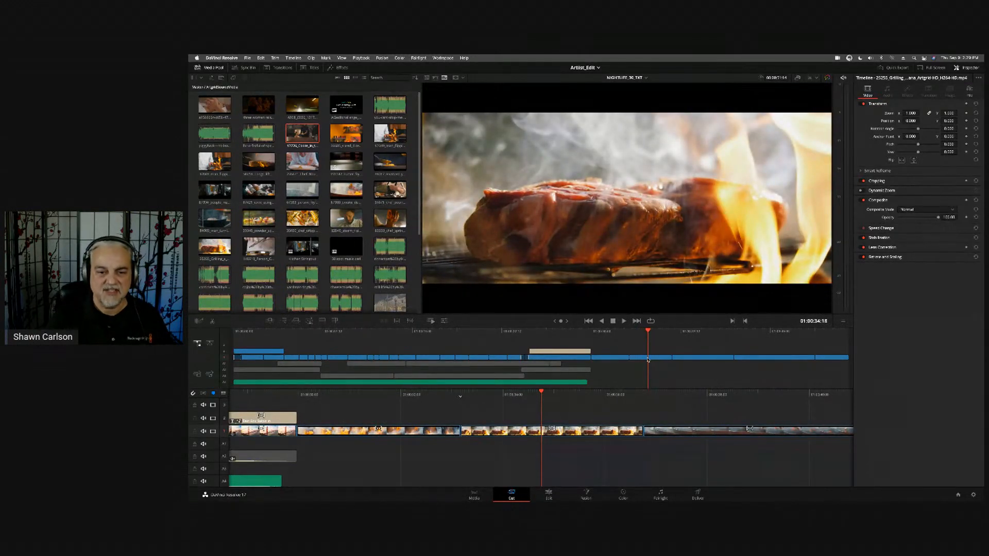
- Lengthen the grilling beef clip from the upper timeline and remove it so the frying pan clip follows the smoke clip
{"action": "left_click_drag", "start_coordinate": [646, 359], "coordinate": [669, 359]}
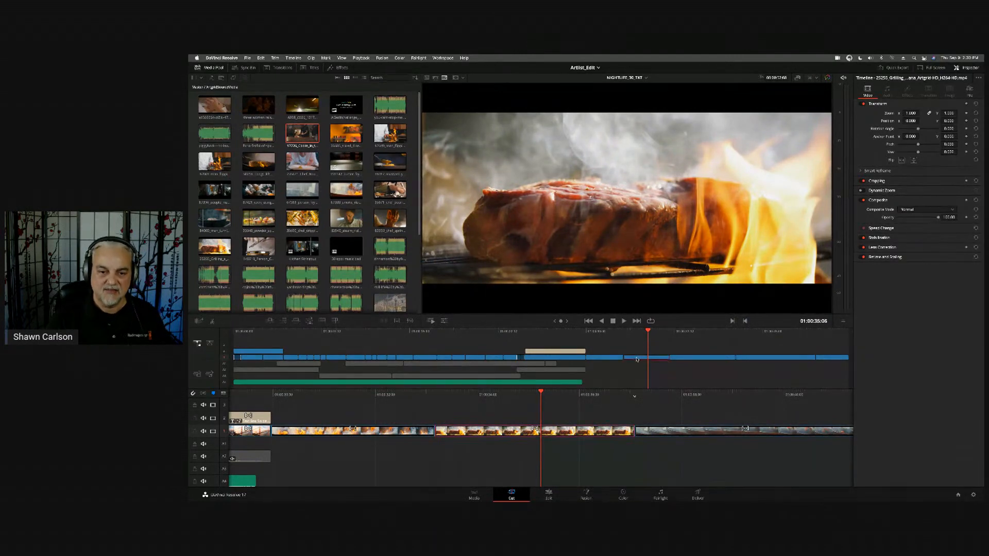
{"action": "mouse_move", "coordinate": [638, 360]}
{"action": "left_mouse_down"}
{"action": "mouse_move", "coordinate": [715, 360]}
{"action": "mouse_move", "coordinate": [647, 362]}
{"action": "left_mouse_up"}
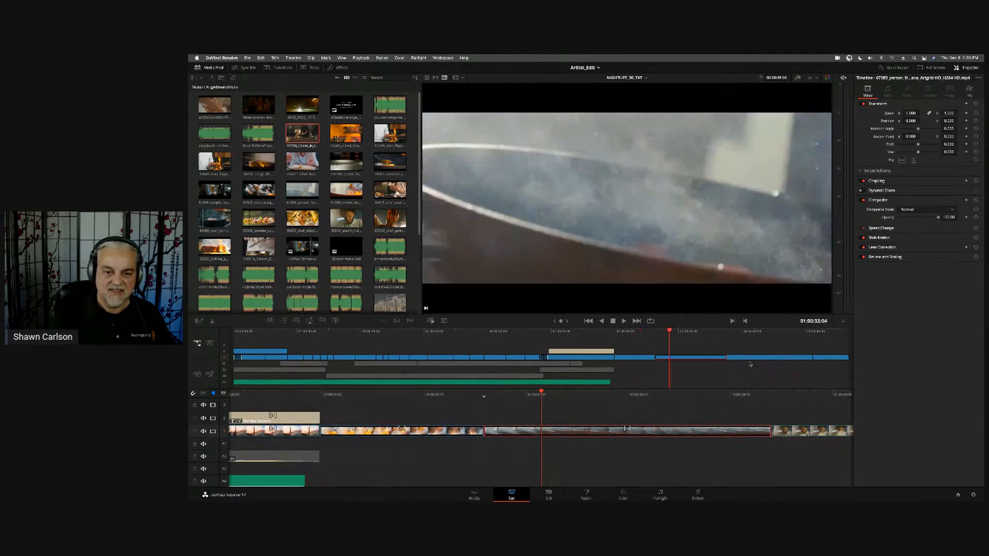
{"action": "key", "text": "space"}
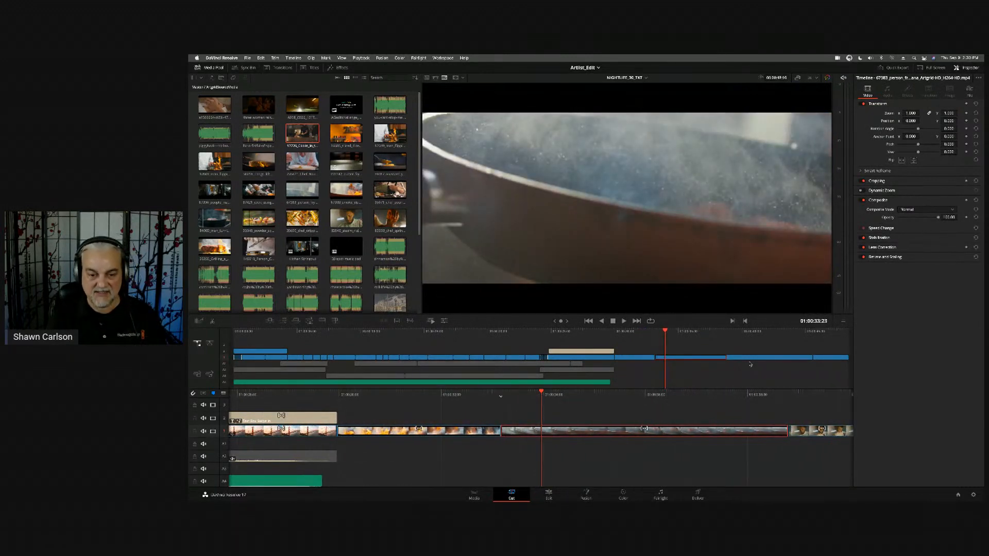
- Swap the frying pan clip past the steam clip, then back to directly after the bridge clip, and jog through it
{"action": "left_click", "coordinate": [750, 364]}
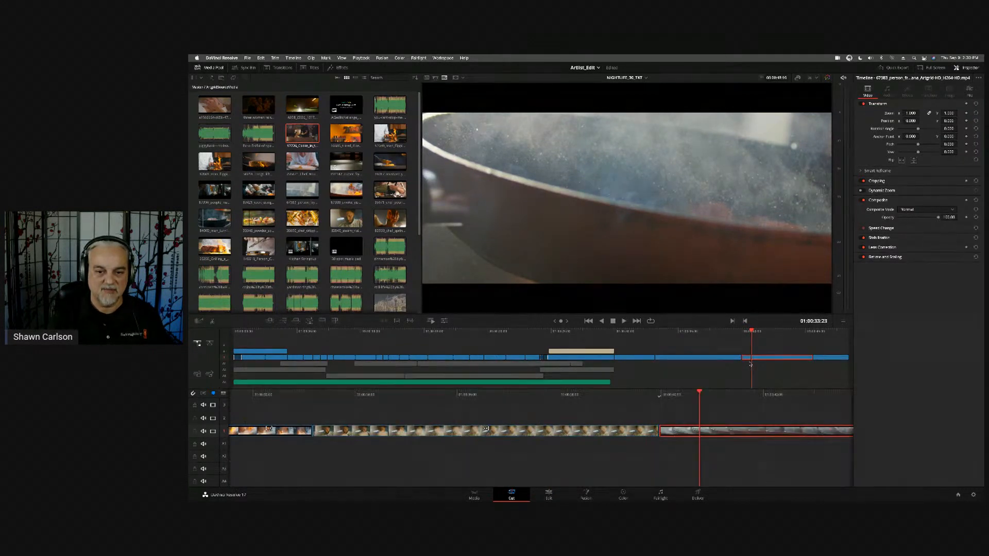
{"action": "key", "text": "super+shift+comma"}
{"action": "key", "text": "super+shift+comma"}
{"action": "key", "text": "space"}
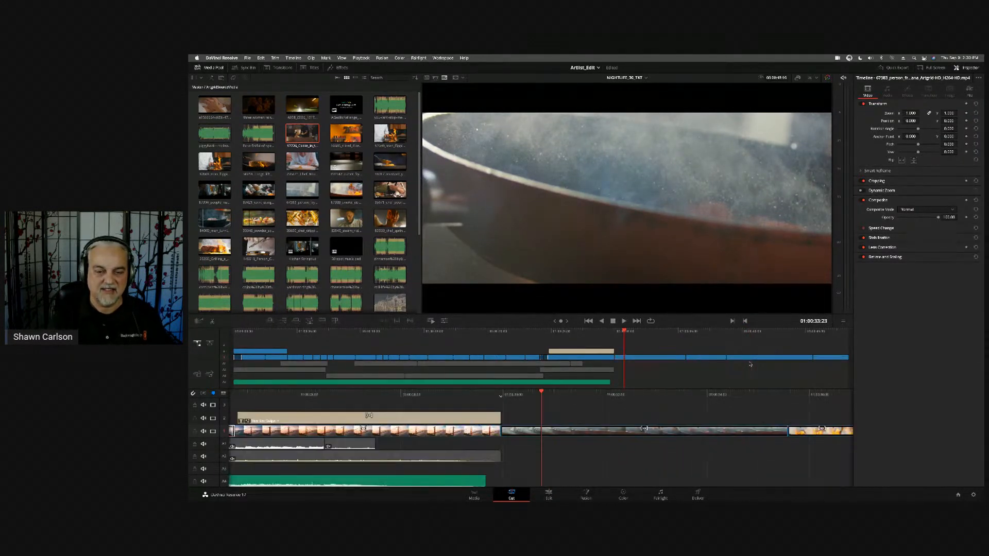
{"action": "scroll", "coordinate": [751, 365], "scroll_direction": "right", "scroll_amount": 10}
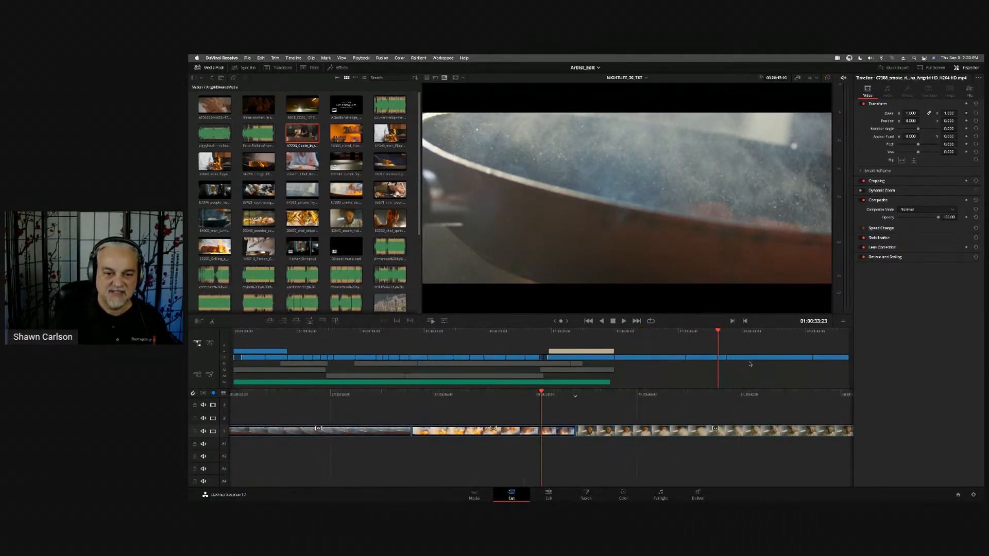
{"action": "scroll", "coordinate": [751, 365], "scroll_direction": "left", "scroll_amount": 10}
{"action": "scroll", "coordinate": [750, 364], "scroll_direction": "right", "scroll_amount": 1}
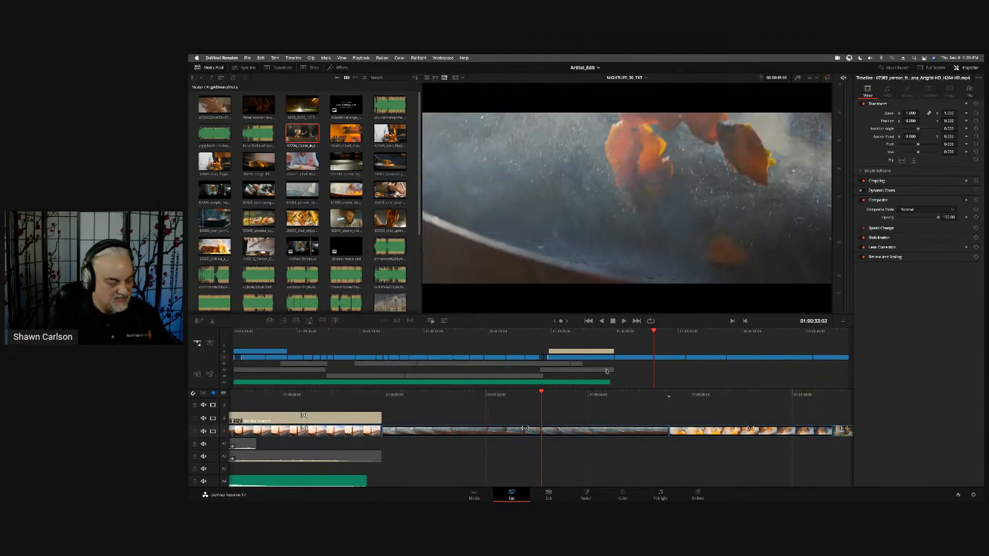
- Switch to the Edit page and move all Video 1 clips from the frying pan clip onward later, leaving a gap after the bridge clip
{"action": "key", "text": "shift+4"}
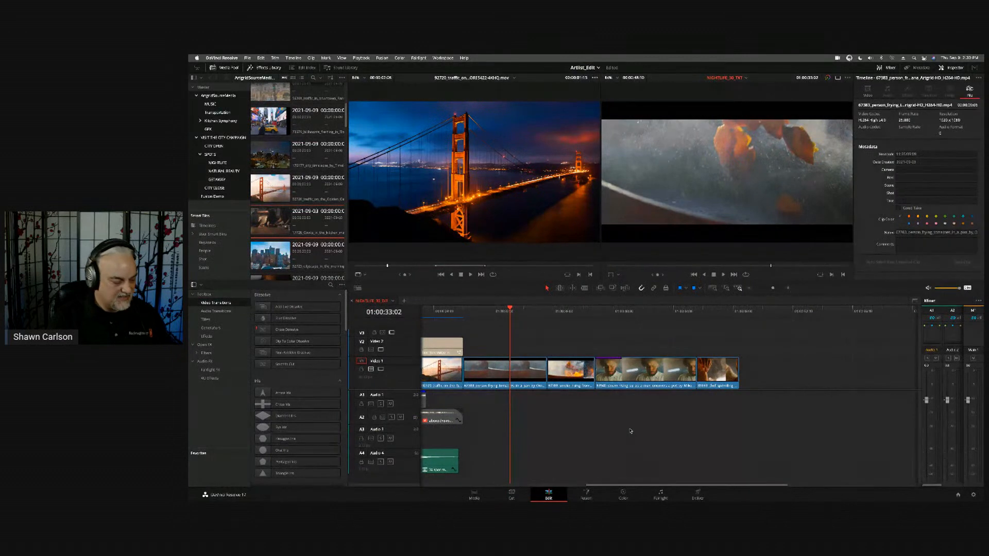
{"action": "key", "text": "y"}
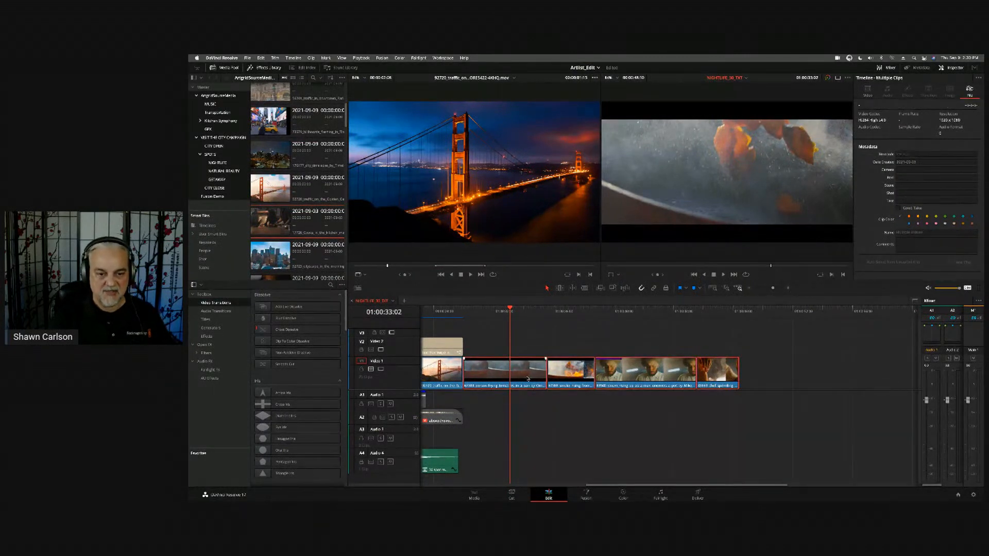
{"action": "left_click_drag", "start_coordinate": [528, 379], "coordinate": [678, 379]}
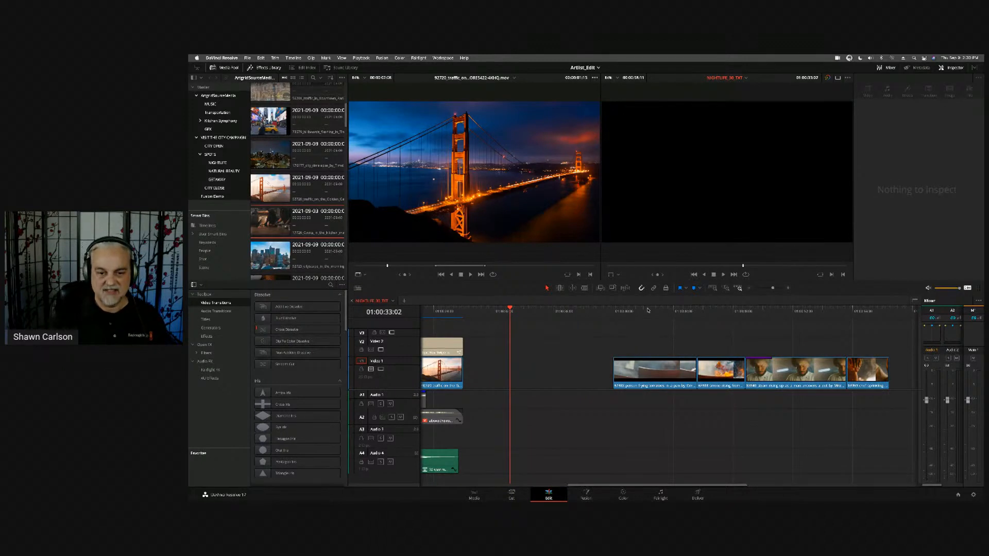
{"action": "left_click_drag", "start_coordinate": [649, 310], "coordinate": [675, 314]}
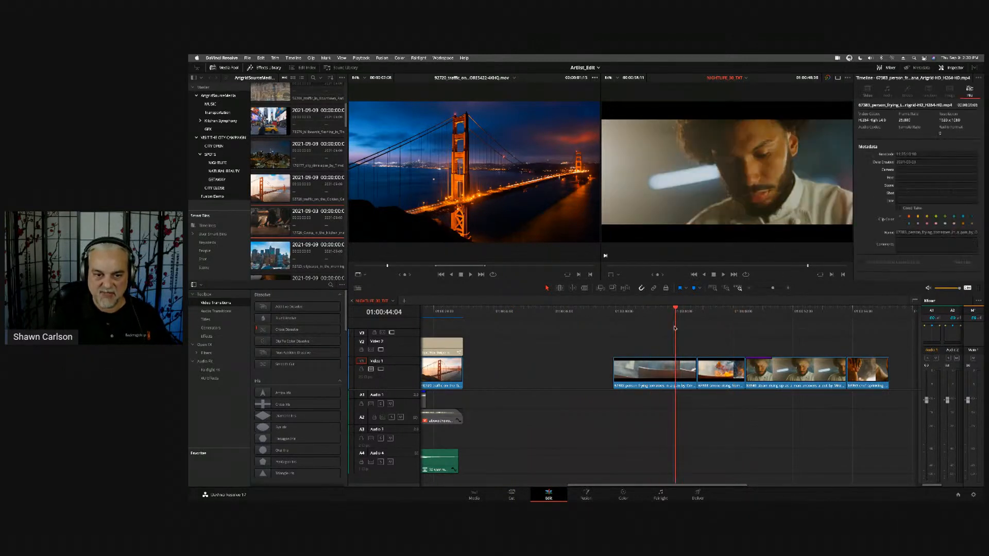
- Trim the start of the frying pan clip, then ripple-trim it shorter in Trim Edit mode so the following clips close up
{"action": "left_click", "coordinate": [634, 378]}
{"action": "mouse_move", "coordinate": [613, 372]}
{"action": "left_mouse_down"}
{"action": "mouse_move", "coordinate": [645, 372]}
{"action": "mouse_move", "coordinate": [630, 369]}
{"action": "left_mouse_up"}
{"action": "mouse_move", "coordinate": [696, 370]}
{"action": "left_mouse_down"}
{"action": "mouse_move", "coordinate": [681, 370]}
{"action": "mouse_move", "coordinate": [697, 369]}
{"action": "left_mouse_up"}
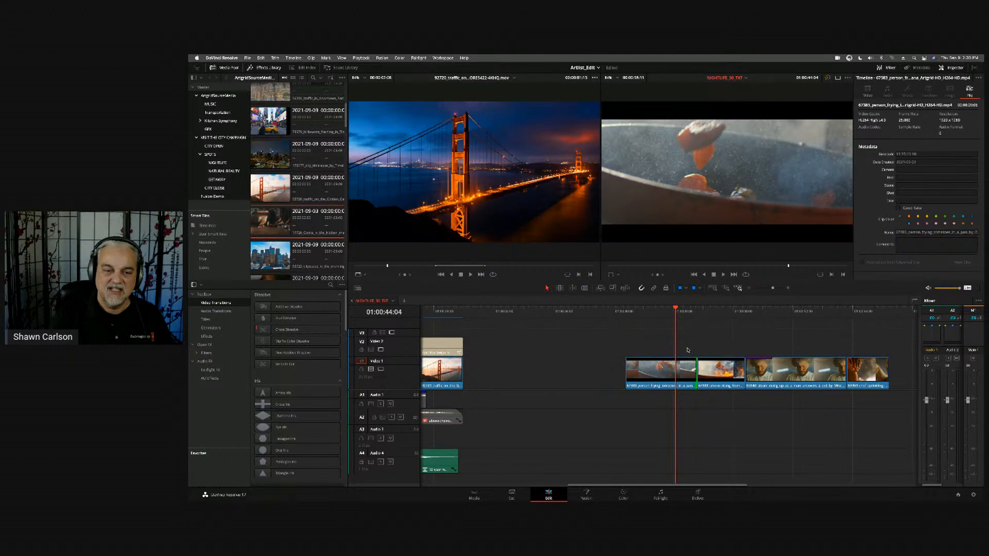
{"action": "left_click", "coordinate": [560, 288]}
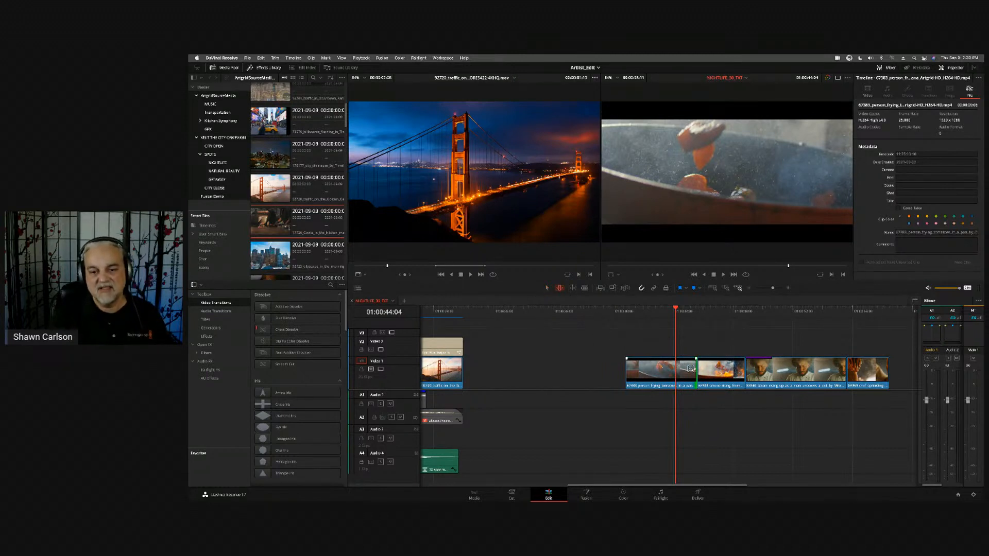
{"action": "left_click_drag", "start_coordinate": [690, 369], "coordinate": [627, 369]}
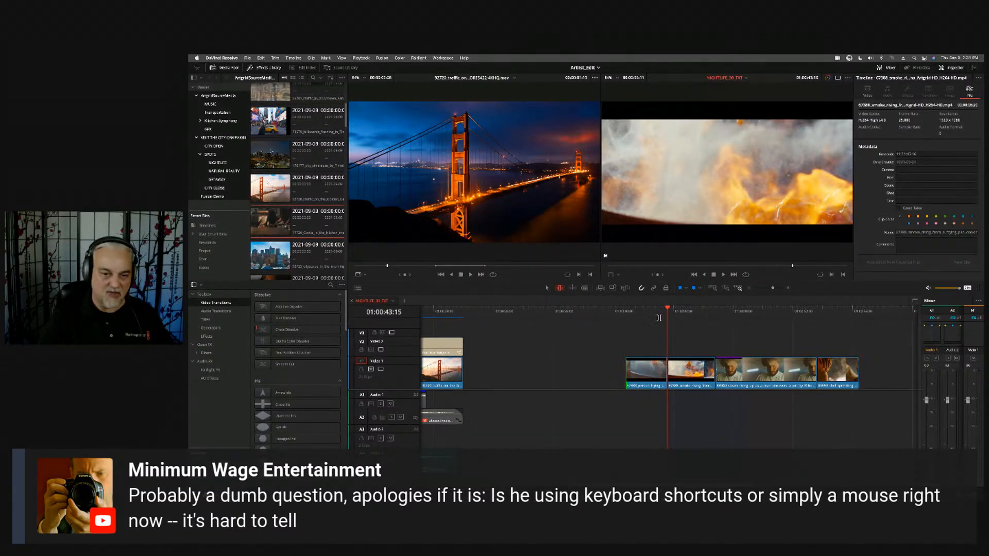
- With the playhead at 01:00:41:20, slip the frying pan clip's content and slide the clip slightly later
{"action": "left_click_drag", "start_coordinate": [668, 309], "coordinate": [641, 316]}
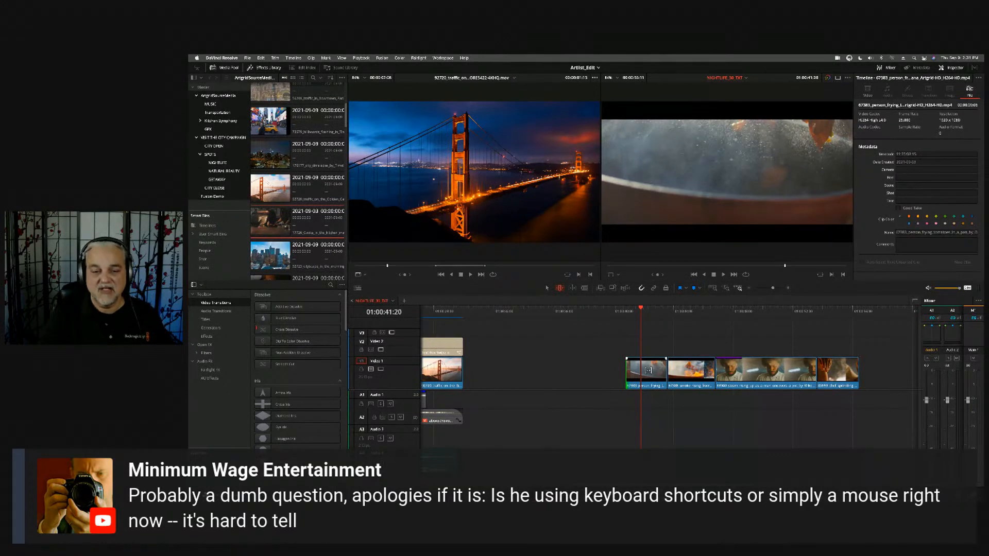
{"action": "mouse_move", "coordinate": [648, 371]}
{"action": "left_mouse_down"}
{"action": "mouse_move", "coordinate": [635, 371]}
{"action": "mouse_move", "coordinate": [665, 371]}
{"action": "mouse_move", "coordinate": [610, 371]}
{"action": "mouse_move", "coordinate": [642, 370]}
{"action": "left_mouse_up"}
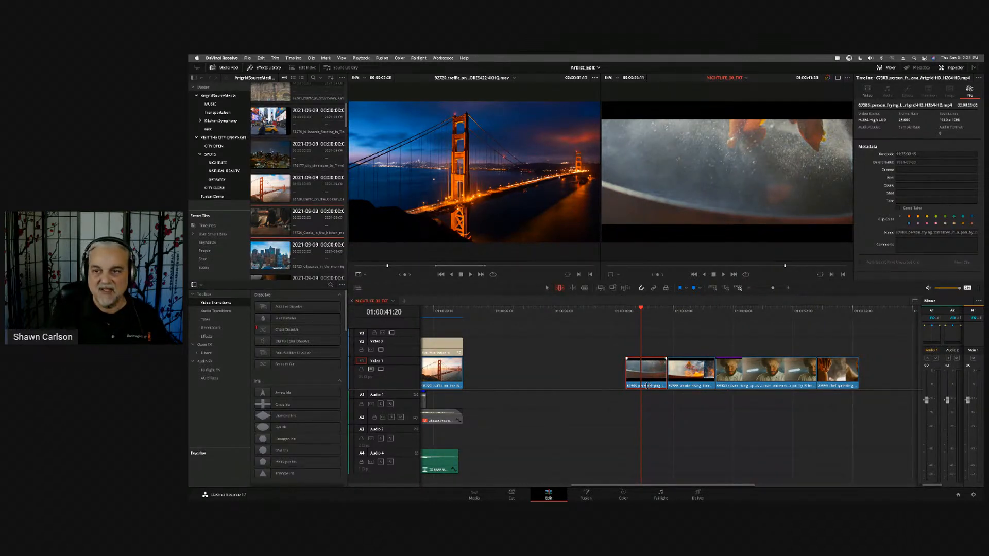
{"action": "mouse_move", "coordinate": [648, 386]}
{"action": "left_mouse_down"}
{"action": "mouse_move", "coordinate": [639, 385]}
{"action": "mouse_move", "coordinate": [691, 384]}
{"action": "mouse_move", "coordinate": [650, 384]}
{"action": "left_mouse_up"}
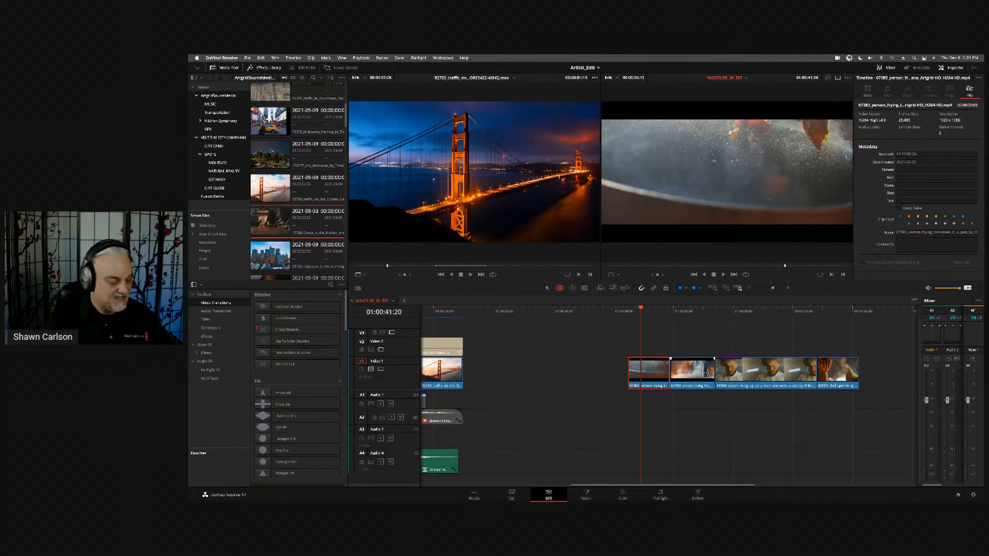
- Swap the smoke clip ahead of the frying pan clip and scrub across both clips
{"action": "left_click", "coordinate": [705, 376]}
{"action": "left_click_drag", "start_coordinate": [705, 376], "coordinate": [662, 377]}
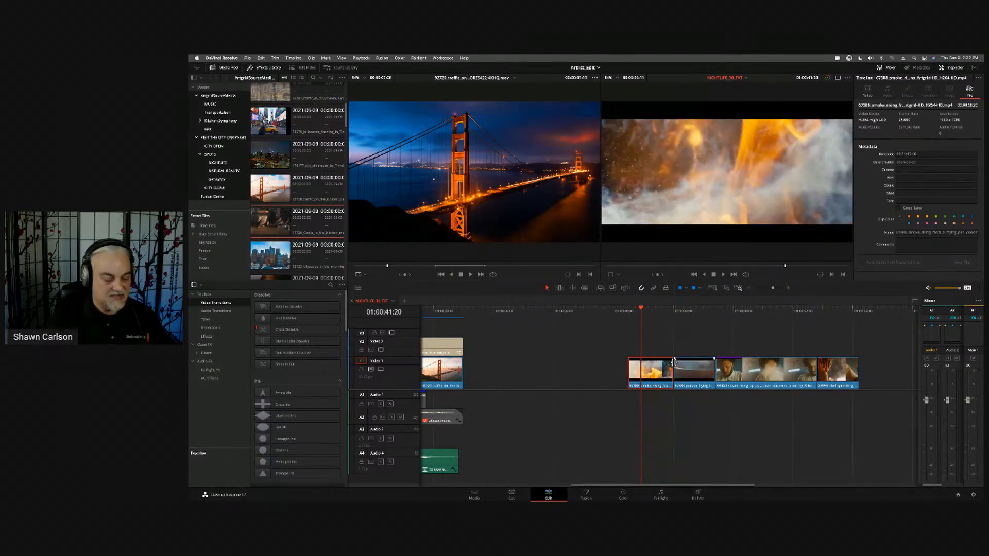
{"action": "mouse_move", "coordinate": [642, 311]}
{"action": "left_mouse_down"}
{"action": "mouse_move", "coordinate": [695, 323]}
{"action": "mouse_move", "coordinate": [647, 324]}
{"action": "mouse_move", "coordinate": [693, 319]}
{"action": "mouse_move", "coordinate": [654, 316]}
{"action": "left_mouse_up"}
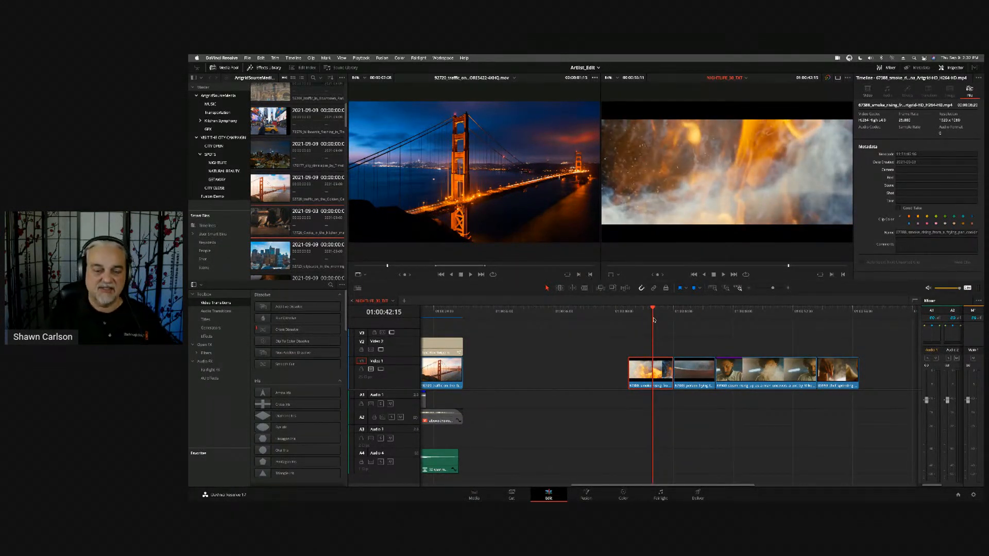
{"action": "left_click_drag", "start_coordinate": [653, 318], "coordinate": [679, 316]}
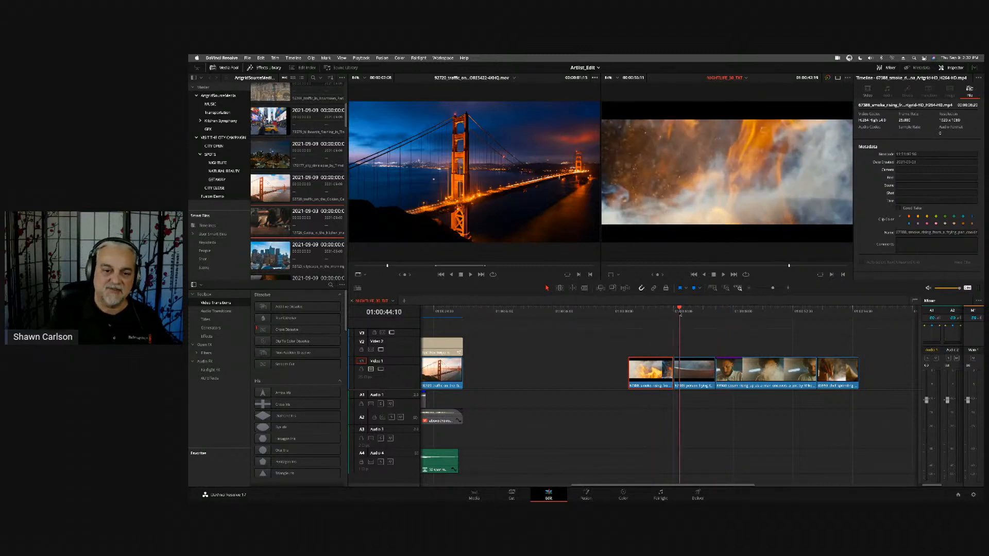
- Slide the frying pan clip later between its neighbours so it starts at 01:00:45:10
{"action": "left_click", "coordinate": [691, 373]}
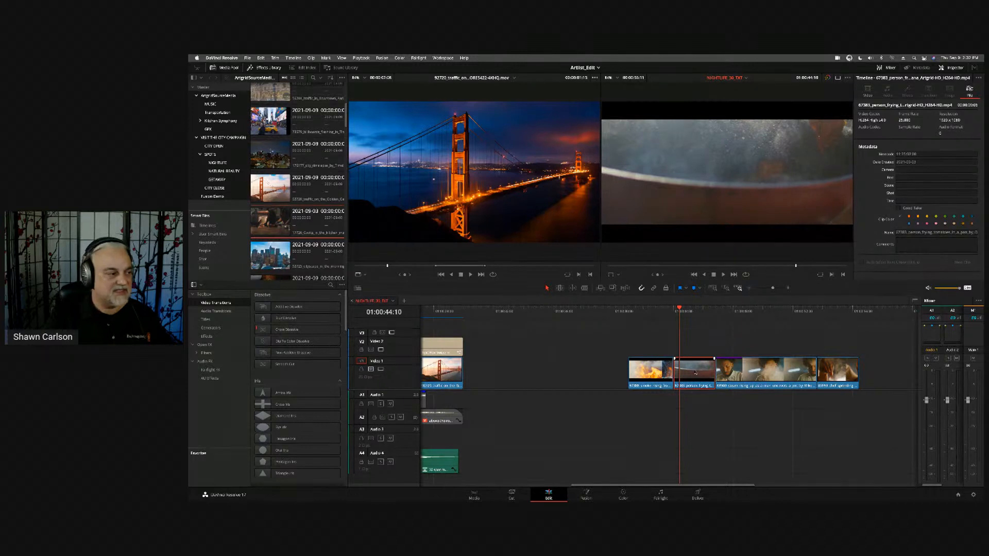
{"action": "mouse_move", "coordinate": [695, 373]}
{"action": "left_mouse_down"}
{"action": "mouse_move", "coordinate": [827, 374]}
{"action": "mouse_move", "coordinate": [631, 378]}
{"action": "mouse_move", "coordinate": [706, 379]}
{"action": "left_mouse_up"}
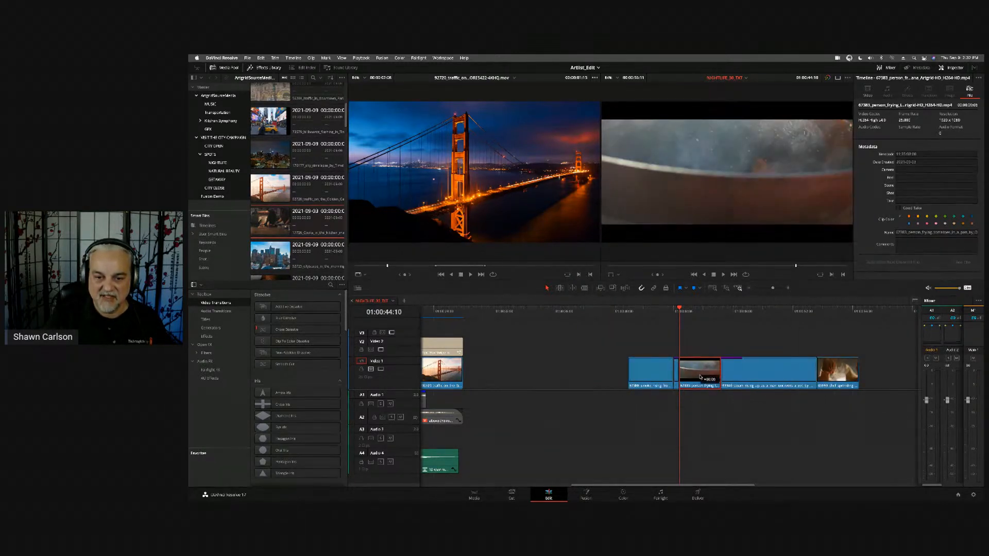
{"action": "key", "text": "Left"}
{"action": "key", "text": "Left"}
{"action": "key", "text": "Left"}
{"action": "key", "text": "Left"}
{"action": "key", "text": "Left"}
{"action": "key", "text": "Left"}
{"action": "key", "text": "Left"}
{"action": "key", "text": "Left"}
{"action": "key", "text": "Left"}
{"action": "key", "text": "Left"}
{"action": "key", "text": "Left"}
{"action": "key", "text": "Left"}
{"action": "key", "text": "Left"}
{"action": "key", "text": "Left"}
{"action": "key", "text": "Left"}
{"action": "key", "text": "Left"}
{"action": "key", "text": "Left"}
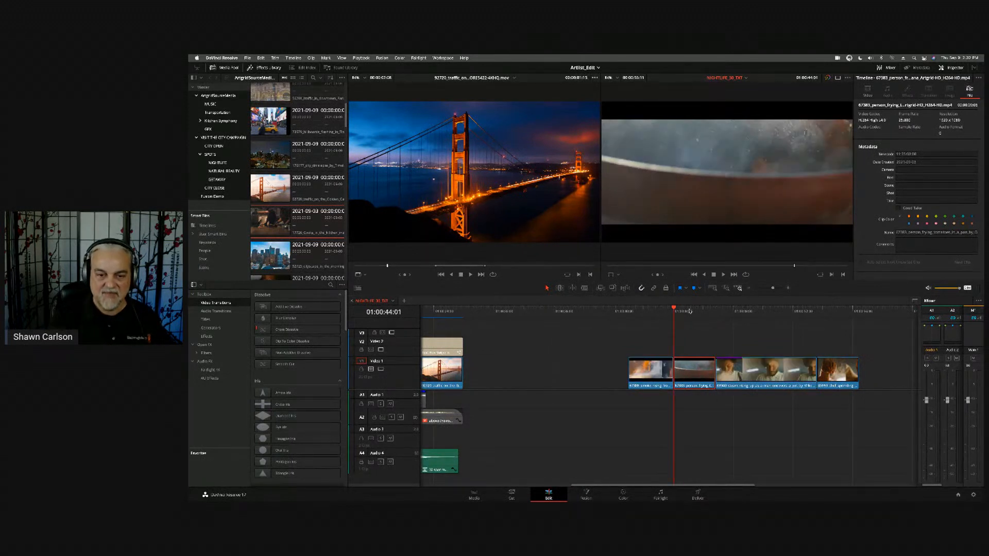
{"action": "key", "text": "Left"}
{"action": "key", "text": "Left"}
{"action": "key", "text": "Left"}
{"action": "key", "text": "Left"}
{"action": "key", "text": "Left"}
{"action": "key", "text": "Left"}
{"action": "key", "text": "Left"}
{"action": "key", "text": "Left"}
{"action": "key", "text": "Left"}
{"action": "key", "text": "Left"}
{"action": "key", "text": "Left"}
{"action": "key", "text": "Left"}
{"action": "key", "text": "Left"}
{"action": "key", "text": "Left"}
{"action": "key", "text": "Left"}
{"action": "key", "text": "Left"}
{"action": "key", "text": "Left"}
{"action": "key", "text": "Left"}
{"action": "key", "text": "Left"}
{"action": "key", "text": "Left"}
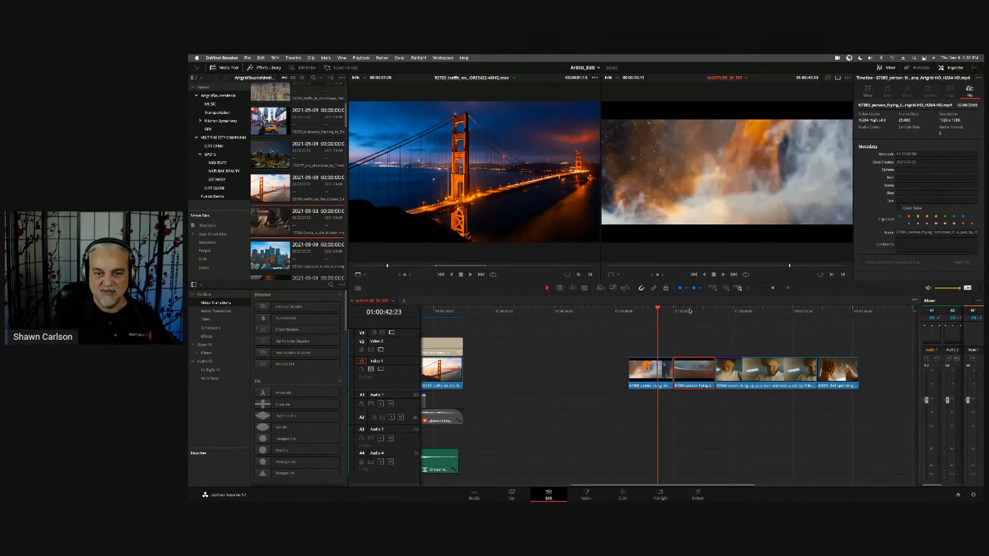
{"action": "key", "text": "Down"}
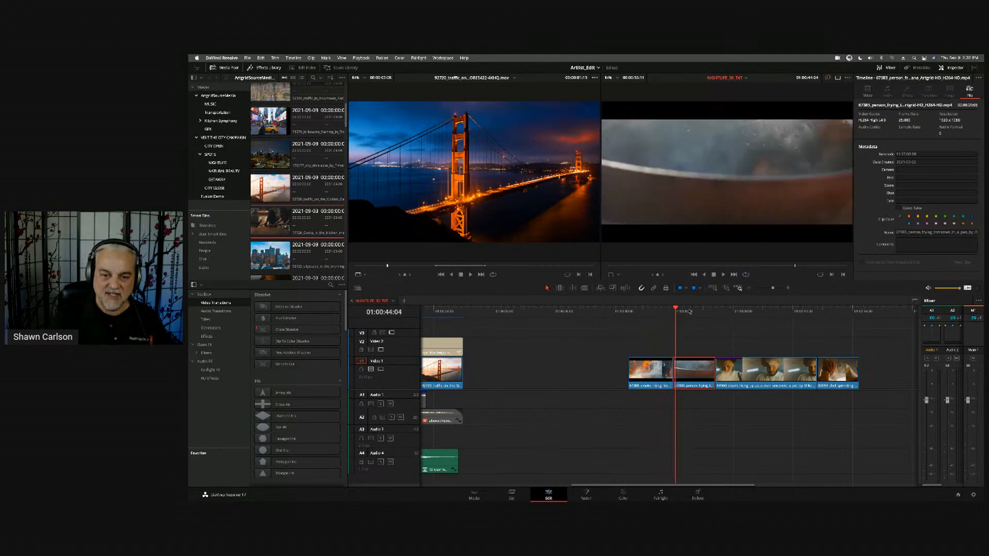
{"action": "key", "text": "space"}
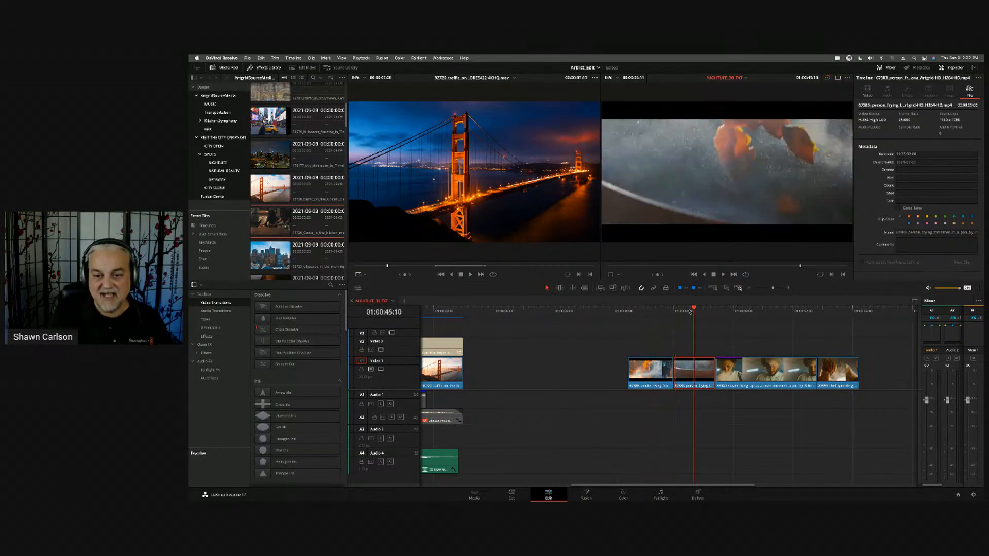
{"action": "key", "text": "b"}
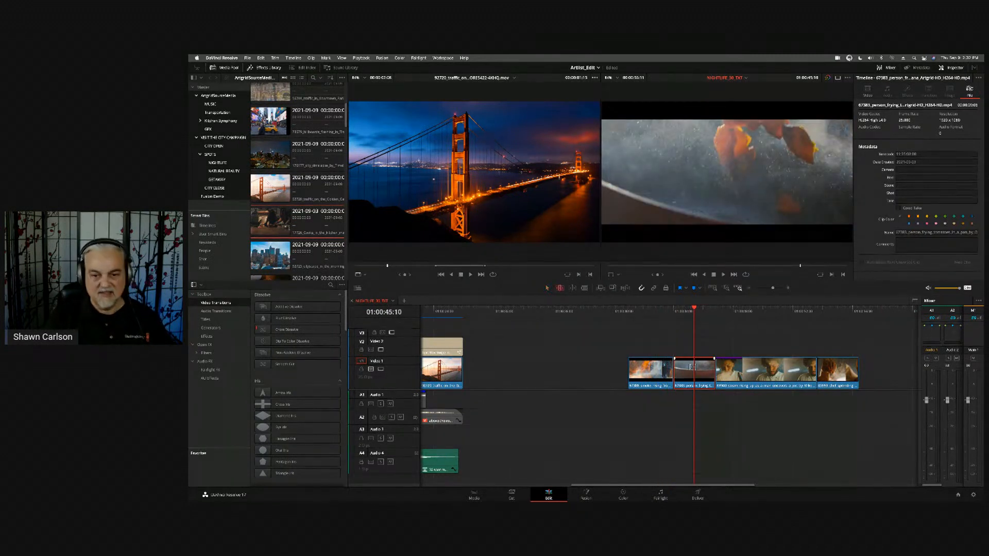
{"action": "left_click_drag", "start_coordinate": [694, 368], "coordinate": [711, 382]}
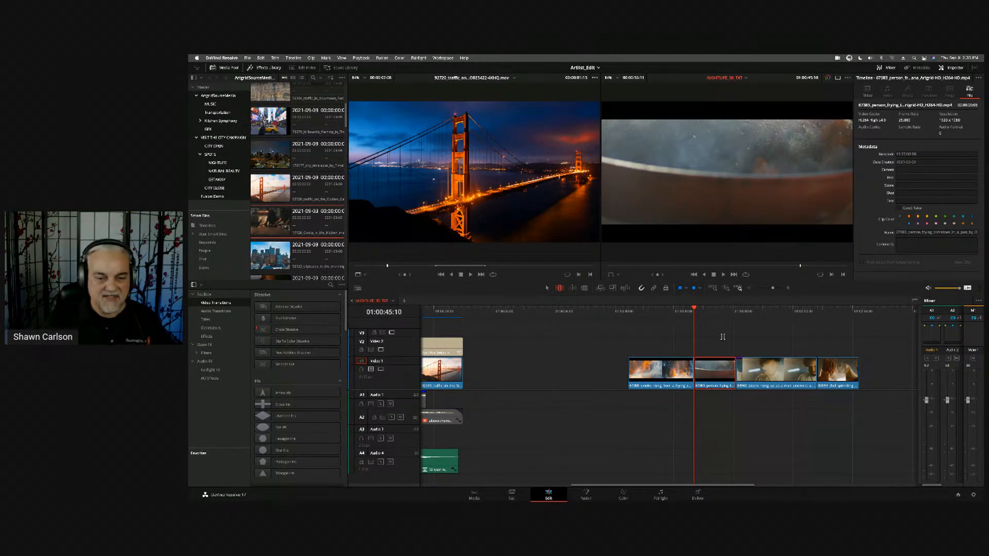
- Delete the four practice clips that sit after the gap at the end of Video 1
{"action": "left_click_drag", "start_coordinate": [682, 312], "coordinate": [817, 313]}
{"action": "left_click_drag", "start_coordinate": [609, 338], "coordinate": [875, 377]}
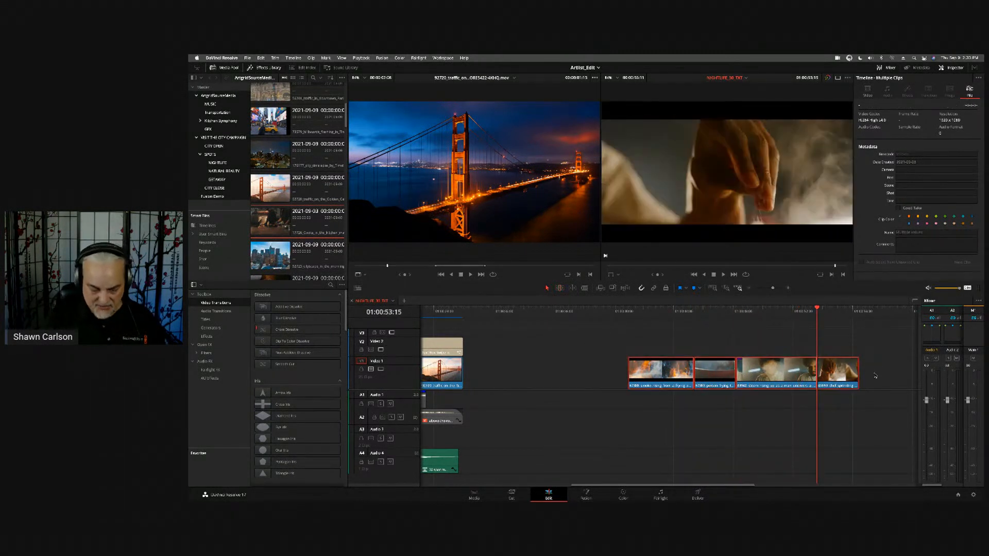
{"action": "key", "text": "Delete"}
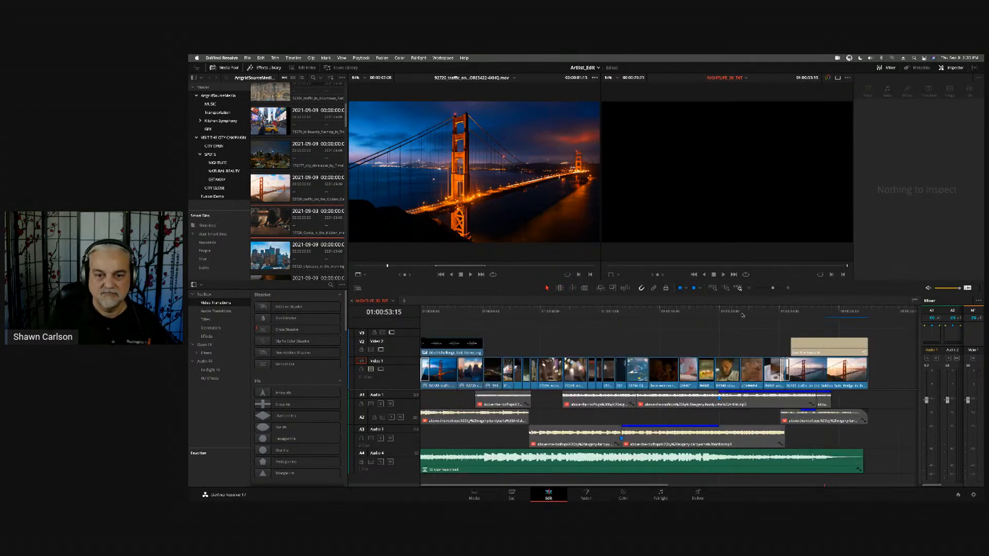
- Scrub back through the NIGHTLIFE_30_TXT timeline and play it from the beginning
{"action": "left_click_drag", "start_coordinate": [733, 312], "coordinate": [492, 320]}
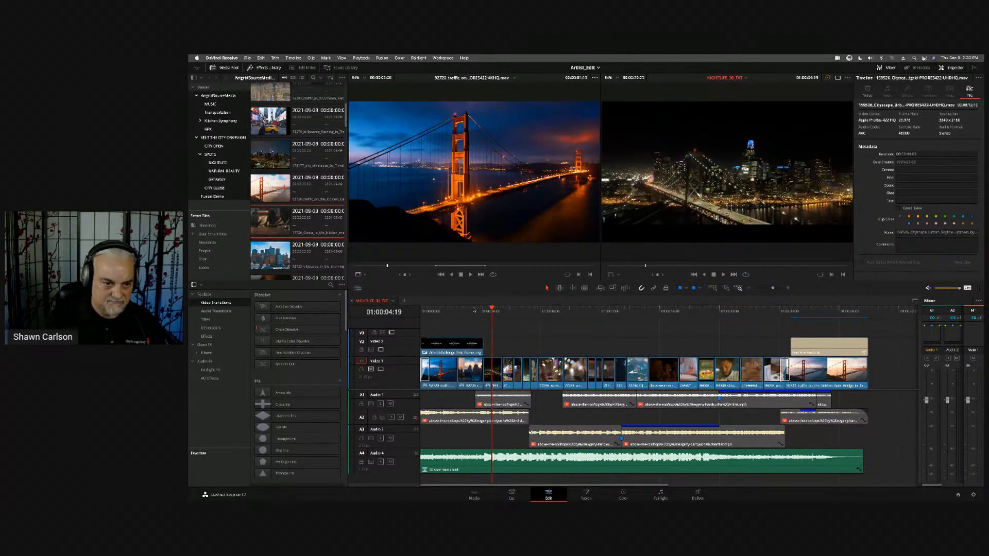
{"action": "key", "text": "Home"}
{"action": "key", "text": "space"}
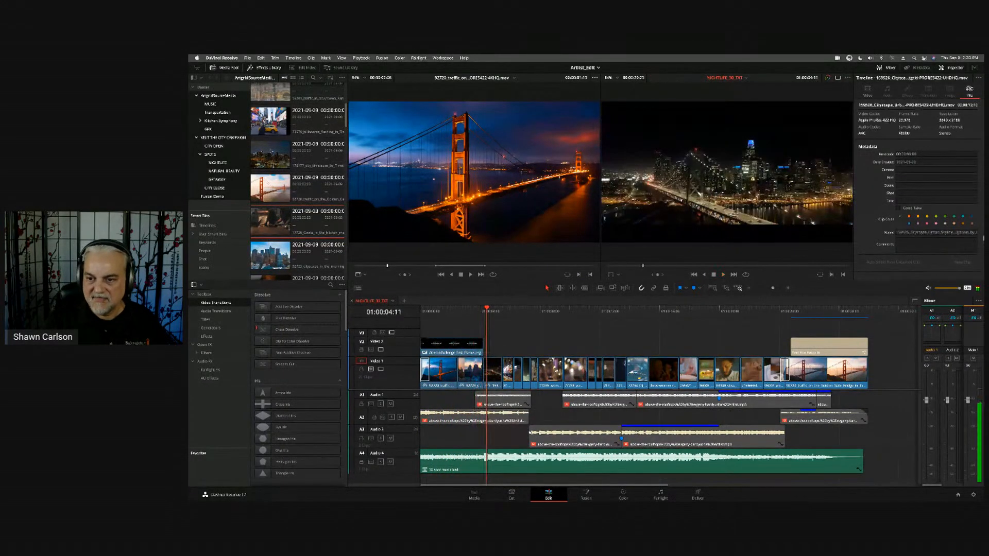
{"action": "left_click", "coordinate": [845, 348]}
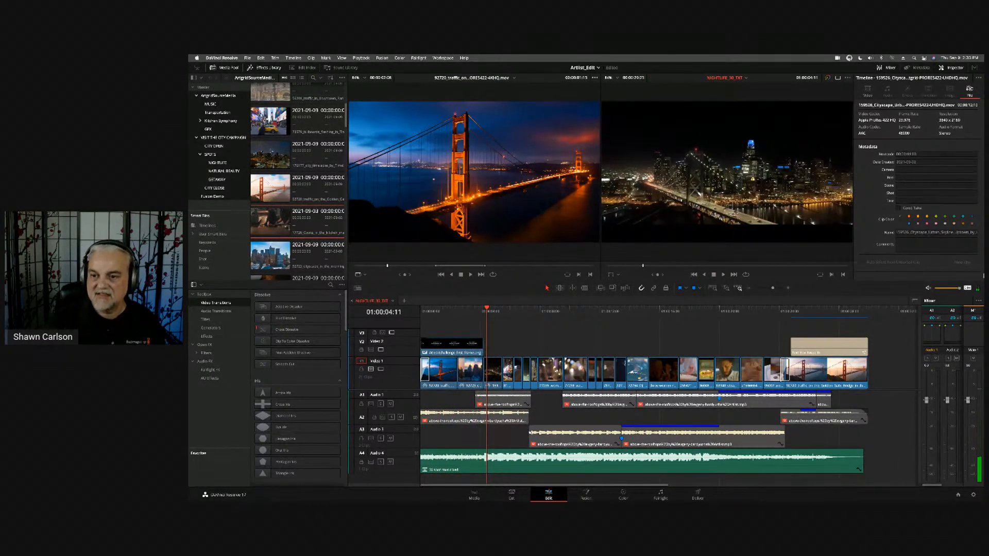
{"action": "key", "text": "Home"}
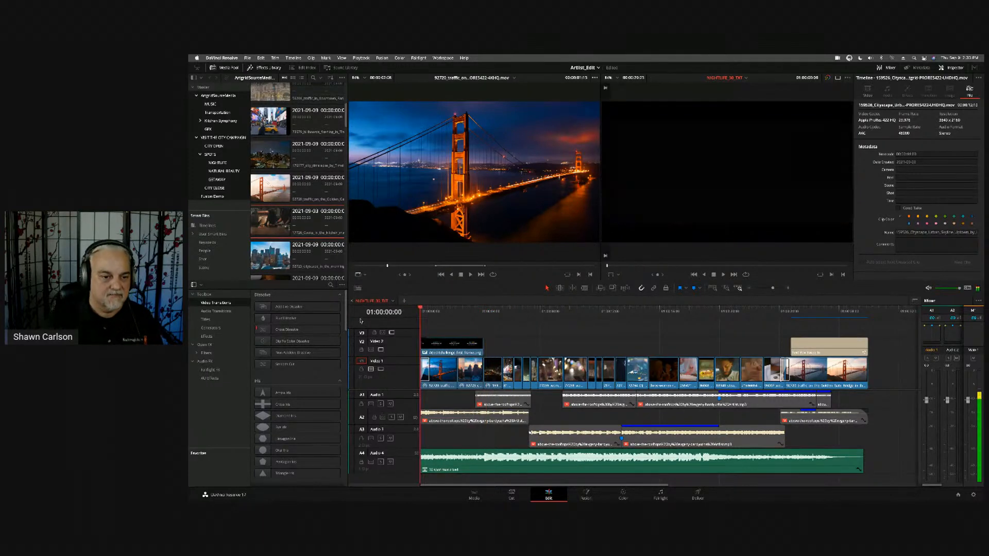
{"action": "key", "text": "space"}
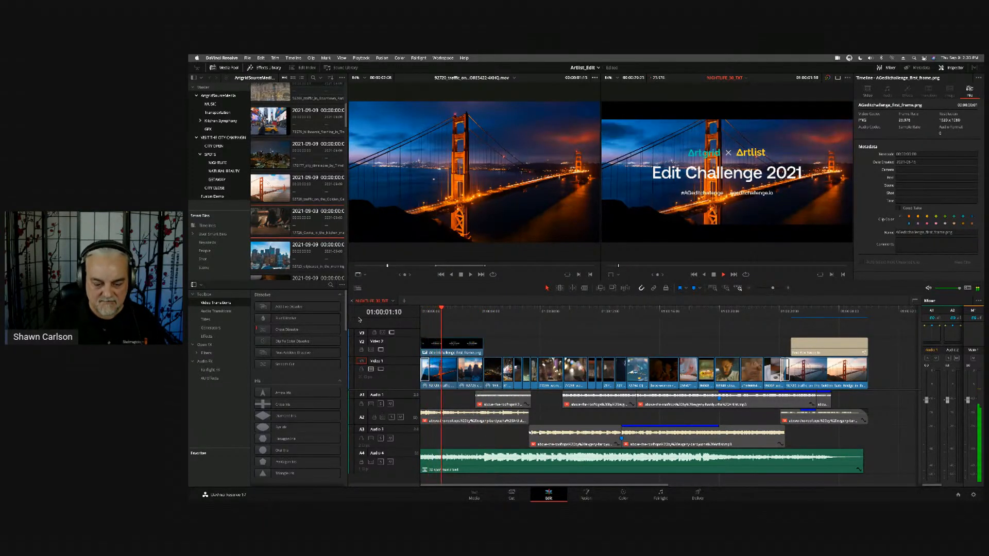
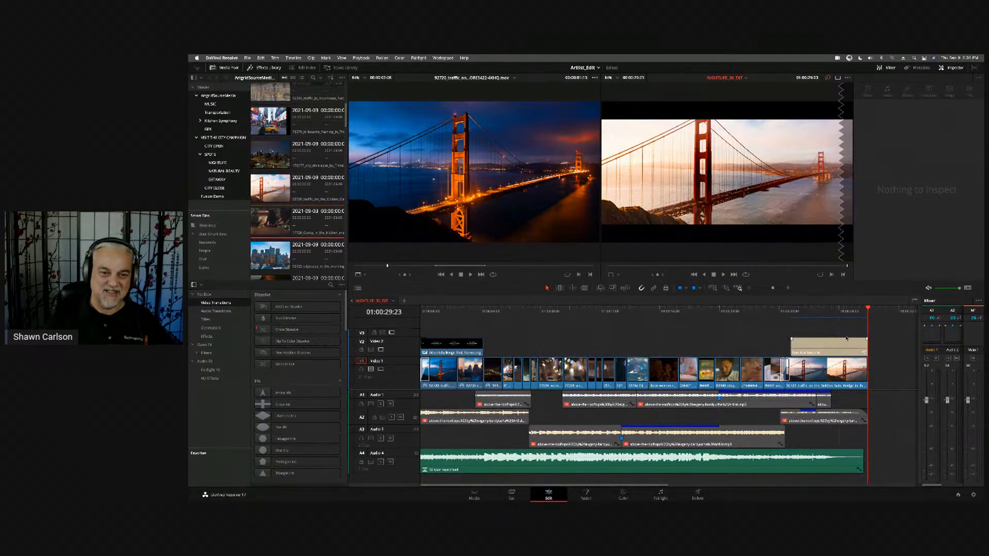
- Move the playhead back to 01:00:03:01 and compare the Full Extent and Custom zoom modes on the NIGHTLIFE_30_TXT timeline
{"action": "left_click_drag", "start_coordinate": [679, 311], "coordinate": [460, 311]}
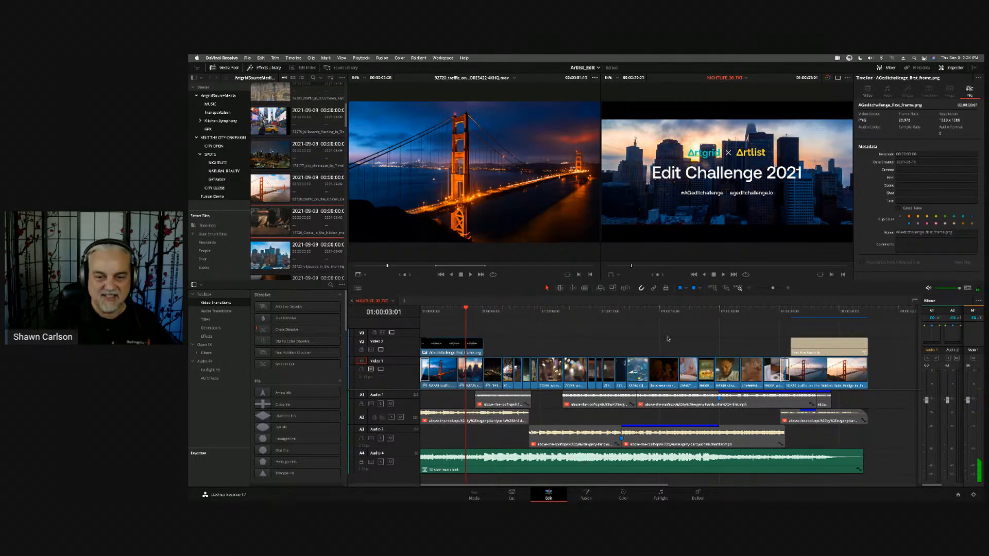
{"action": "left_click", "coordinate": [713, 289]}
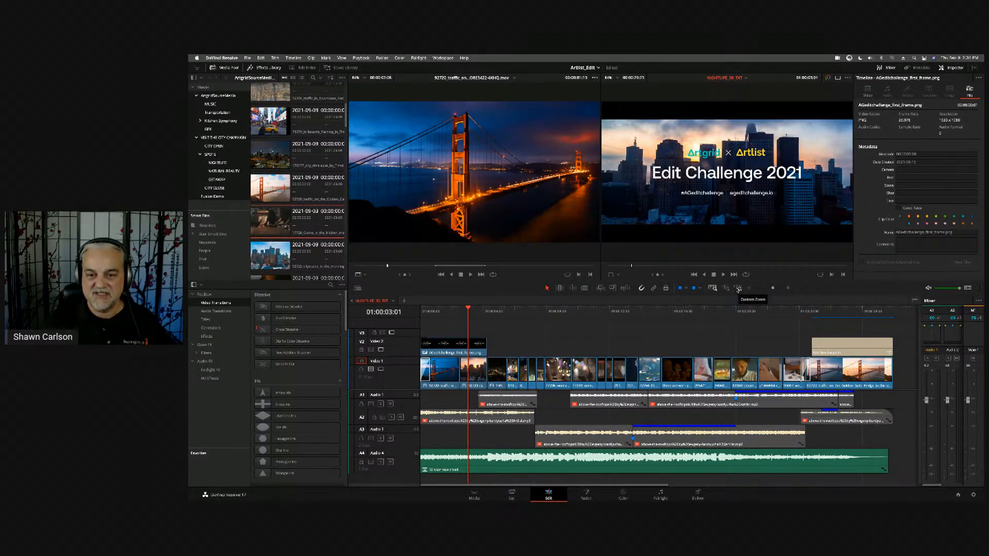
{"action": "left_click", "coordinate": [738, 289]}
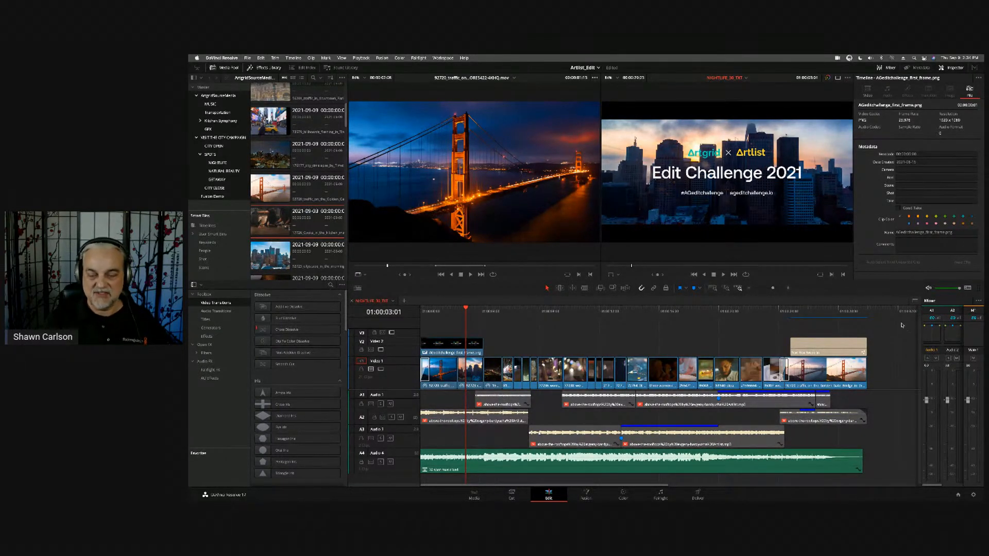
- Zoom in and out around the playhead at the title clip and alternate the Custom Zoom level with the whole-timeline view
{"action": "key", "text": "super+equal"}
{"action": "key", "text": "super+equal"}
{"action": "key", "text": "super+equal"}
{"action": "key", "text": "super+equal"}
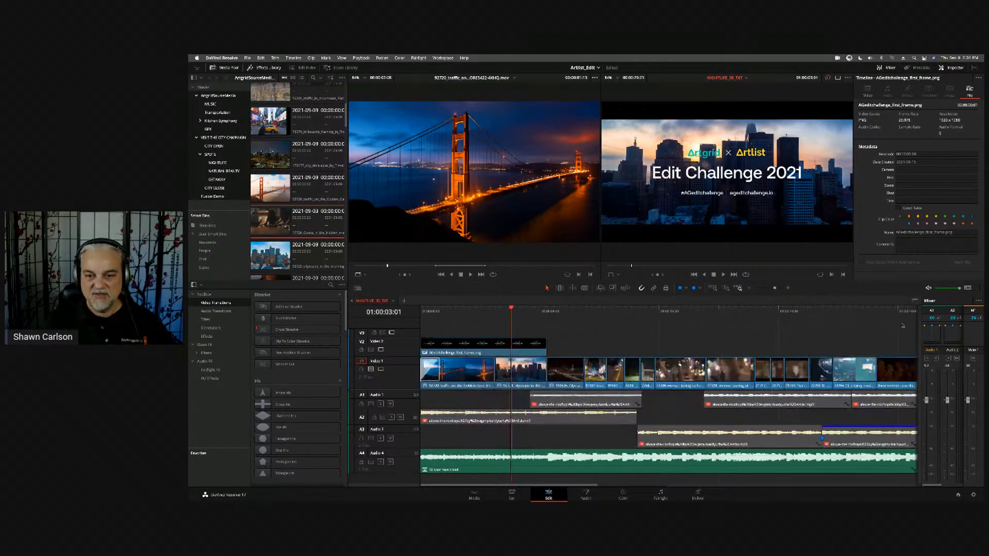
{"action": "key", "text": "super+minus"}
{"action": "key", "text": "super+equal"}
{"action": "key", "text": "super+equal"}
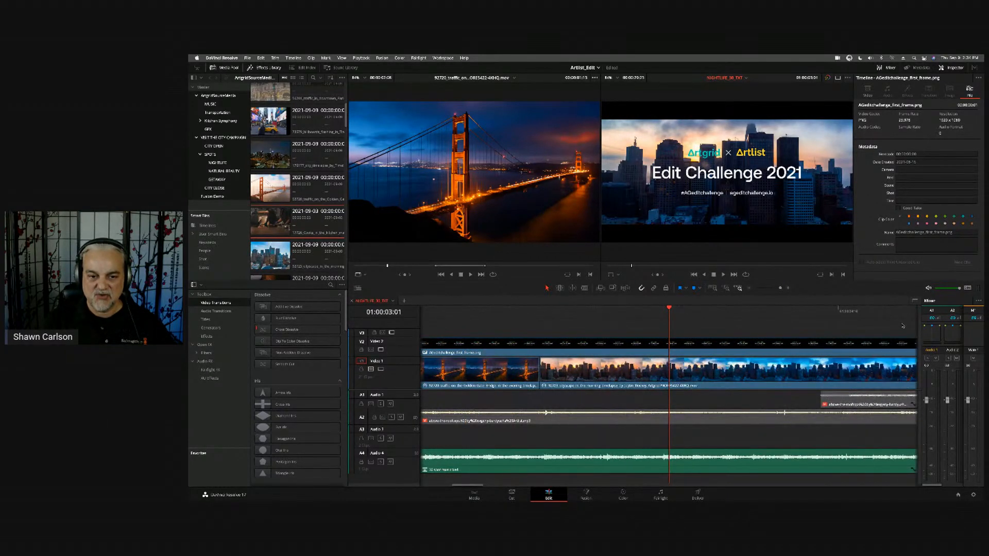
{"action": "key", "text": "super+minus"}
{"action": "key", "text": "super+minus"}
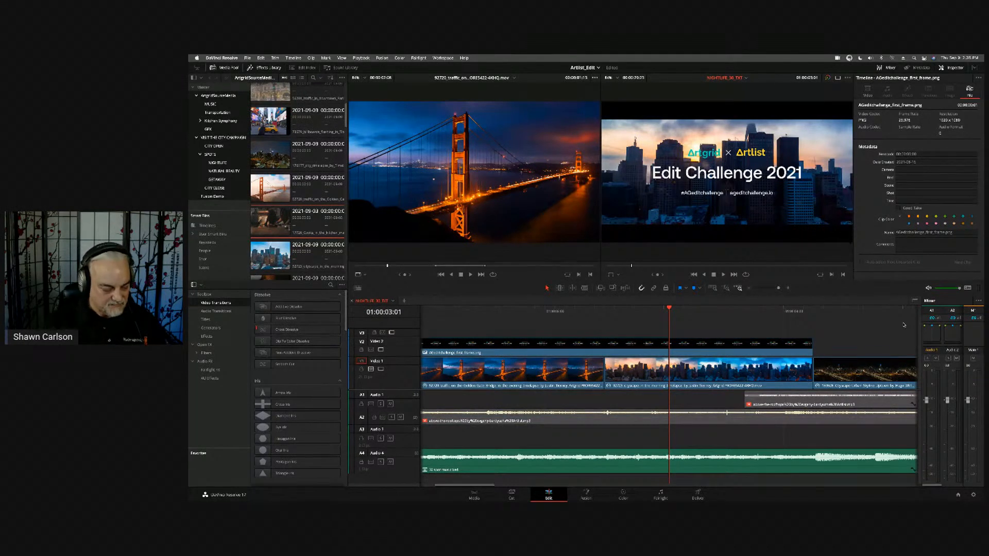
{"action": "key", "text": "super+equal"}
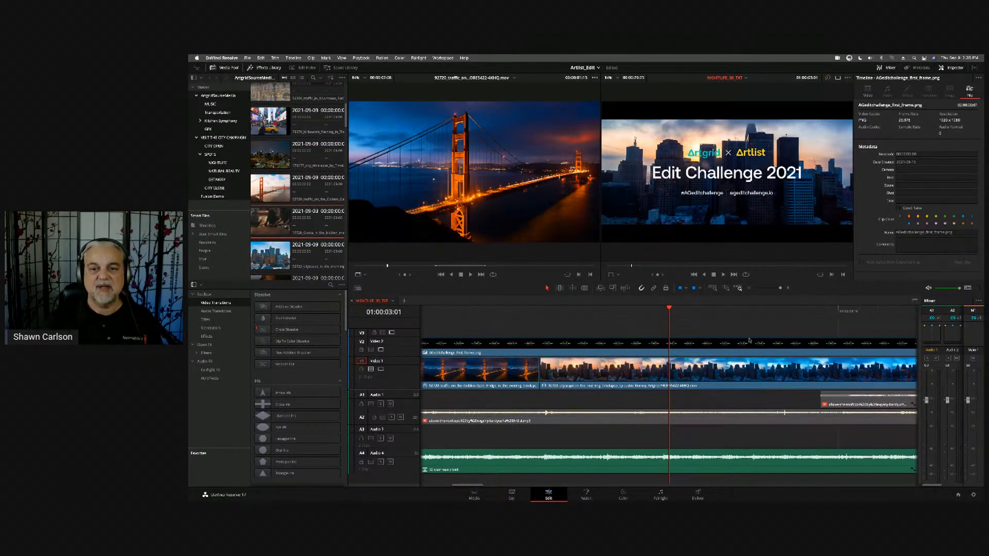
{"action": "key", "text": "super+minus"}
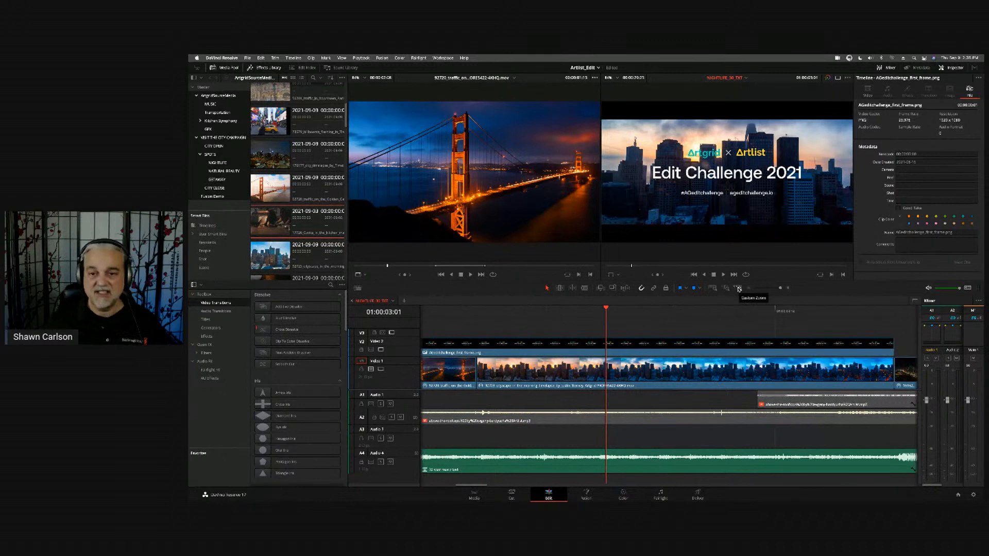
{"action": "left_click", "coordinate": [738, 288]}
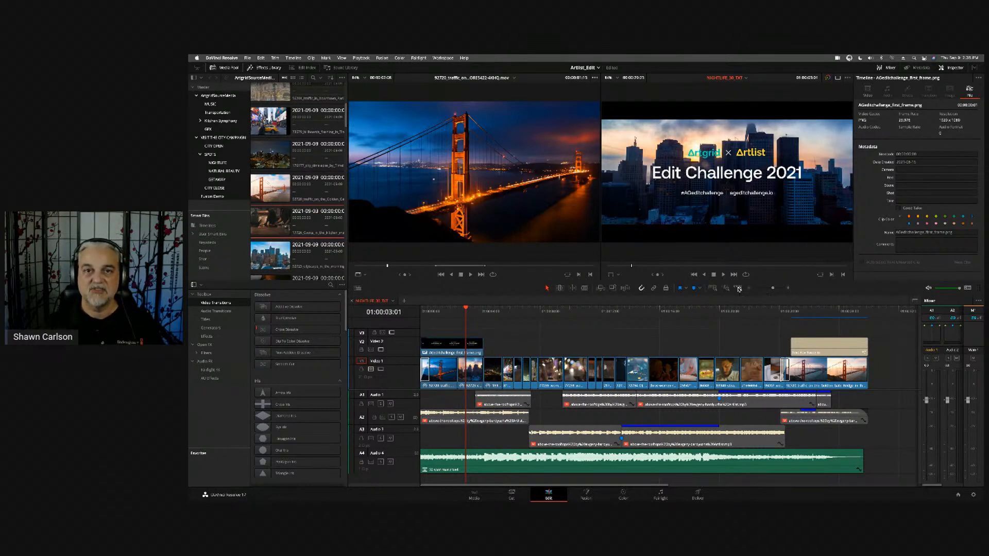
{"action": "left_click", "coordinate": [738, 289]}
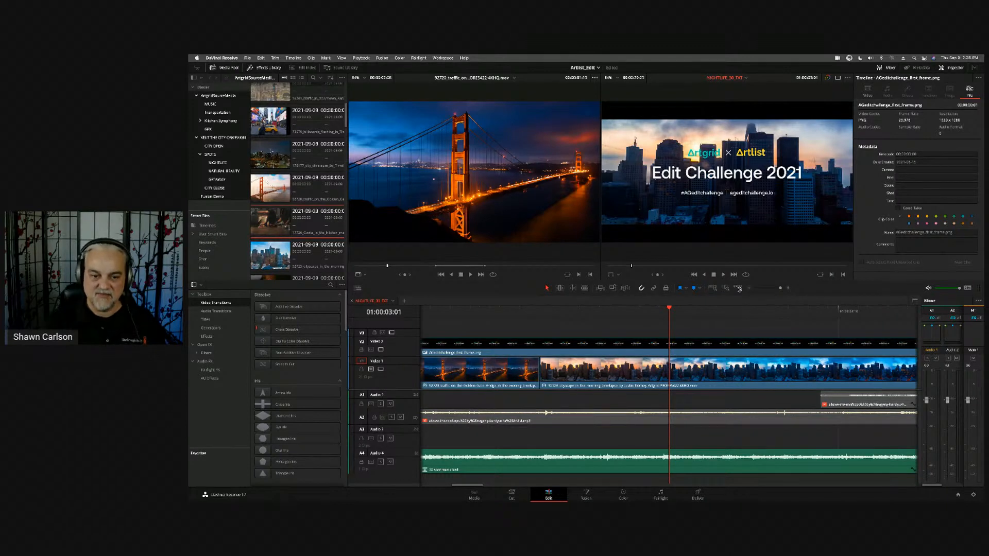
- Switch to the Cut page and open the trim editor on the cut between the bridge and skyline clips at 01:00:02:12
{"action": "key", "text": "shift+3"}
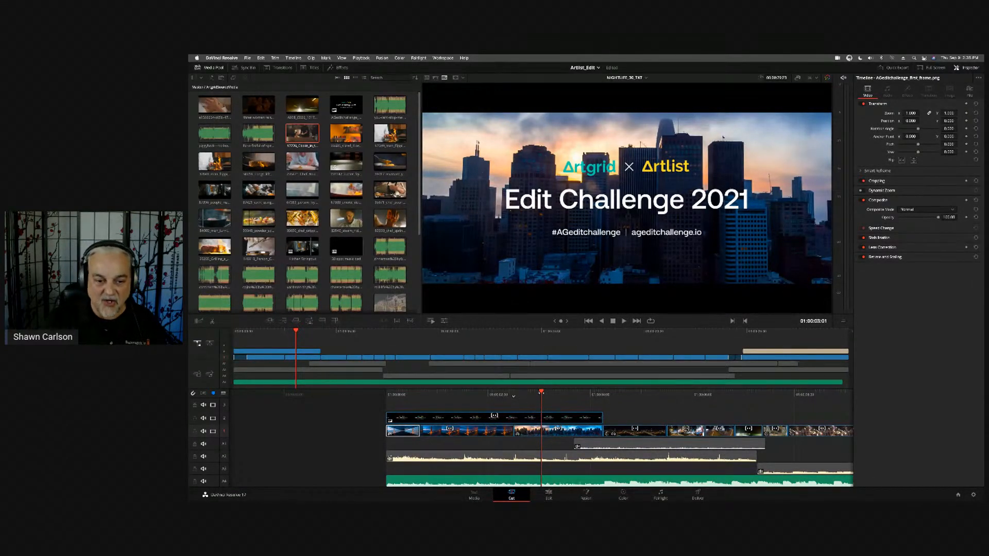
{"action": "mouse_move", "coordinate": [541, 395]}
{"action": "left_mouse_down"}
{"action": "mouse_move", "coordinate": [569, 395]}
{"action": "mouse_move", "coordinate": [530, 393]}
{"action": "mouse_move", "coordinate": [539, 390]}
{"action": "left_mouse_up"}
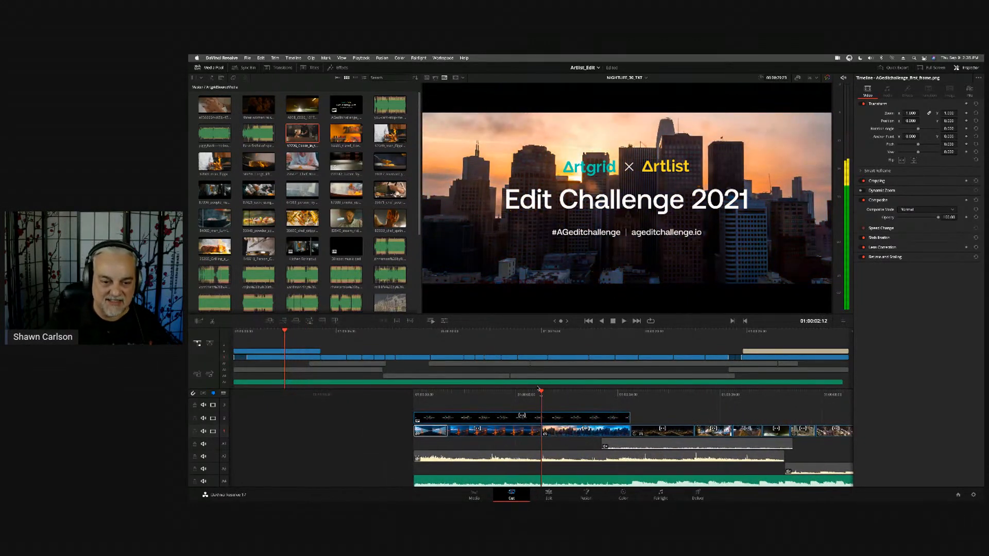
{"action": "key", "text": "v"}
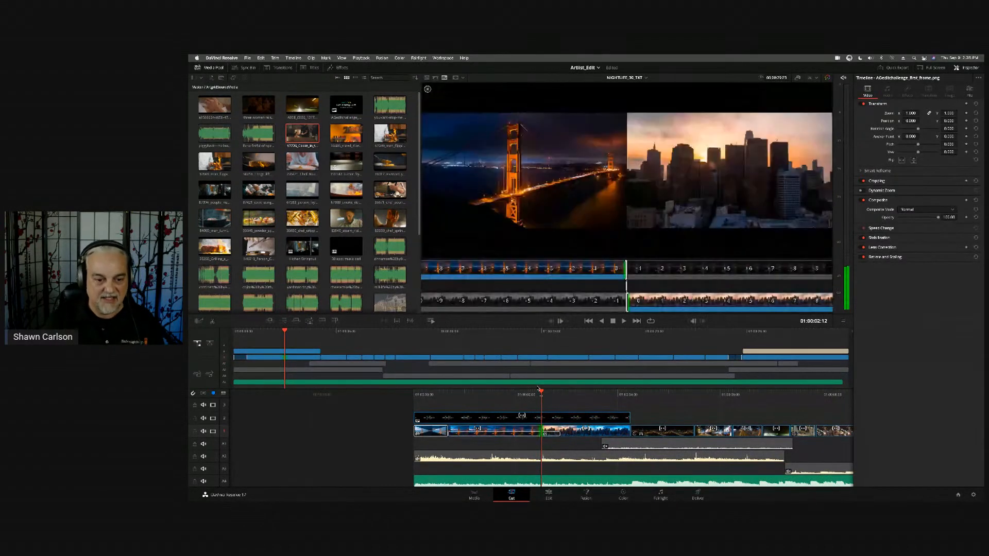
- Roll the cut between the bridge and skyline clips later and back frame by frame in the trim editor
{"action": "key", "text": "period"}
{"action": "key", "text": "period"}
{"action": "key", "text": "period"}
{"action": "key", "text": "period"}
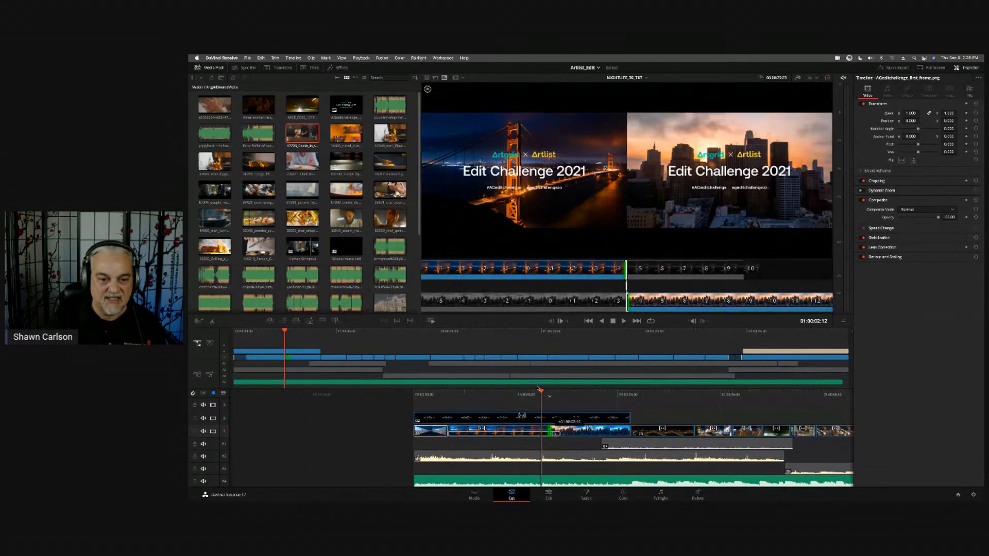
{"action": "key", "text": "comma"}
{"action": "key", "text": "comma"}
{"action": "key", "text": "comma"}
{"action": "key", "text": "comma"}
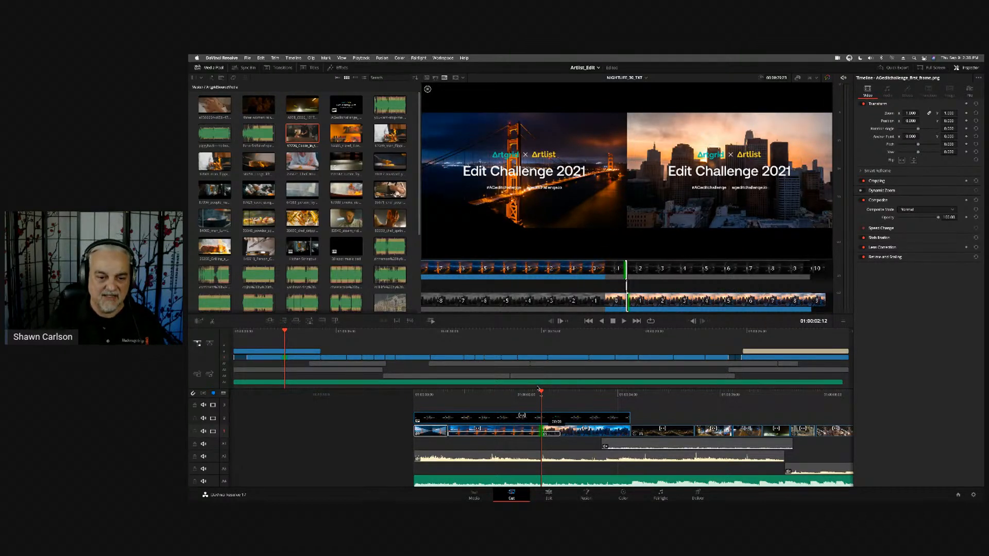
{"action": "key", "text": "period"}
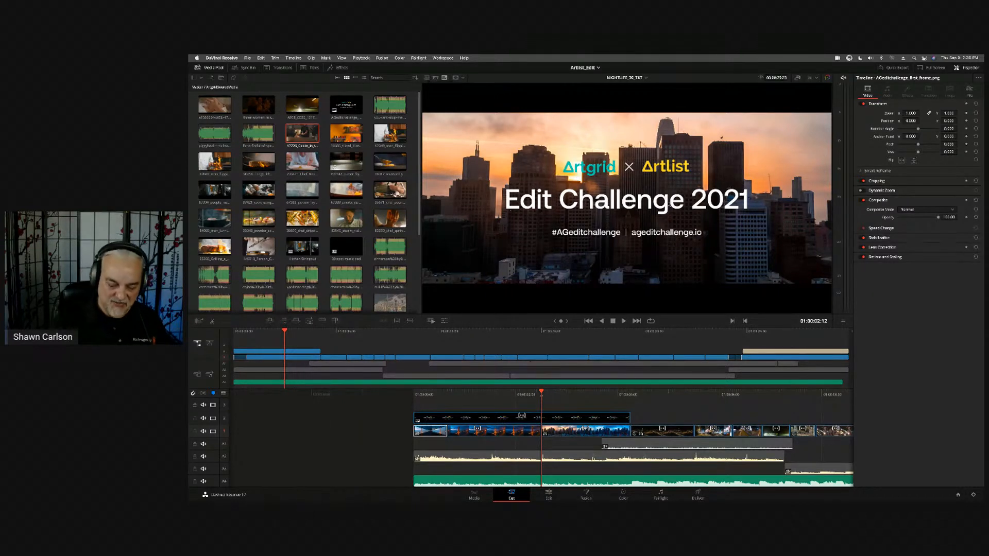
- Switch the viewer to the source tape and browse the media pool clips from the kitchen shot to the flaming steak
{"action": "key", "text": "q"}
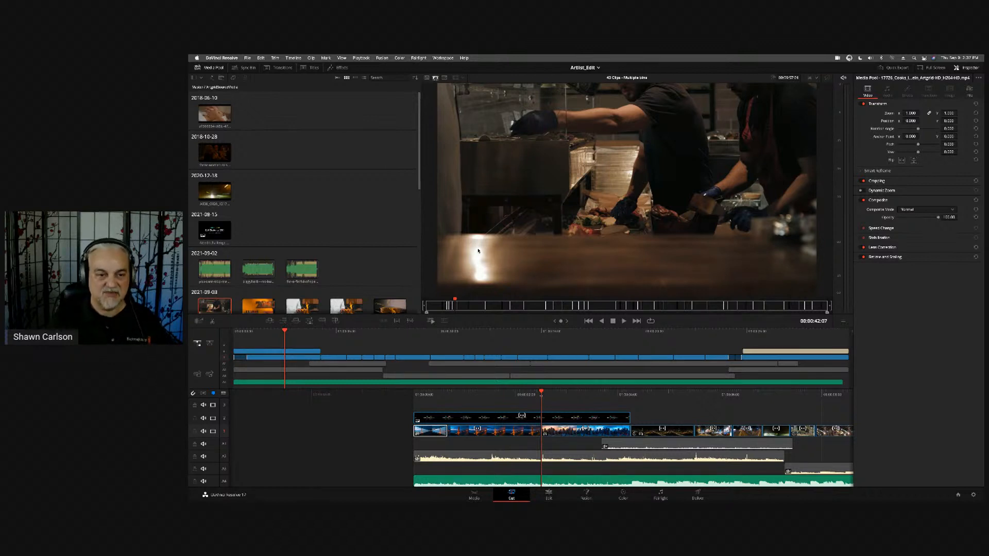
{"action": "key", "text": "Up"}
{"action": "key", "text": "Up"}
{"action": "key", "text": "Up"}
{"action": "key", "text": "Up"}
{"action": "key", "text": "Down"}
{"action": "key", "text": "Down"}
{"action": "key", "text": "Down"}
{"action": "key", "text": "Down"}
{"action": "key", "text": "Down"}
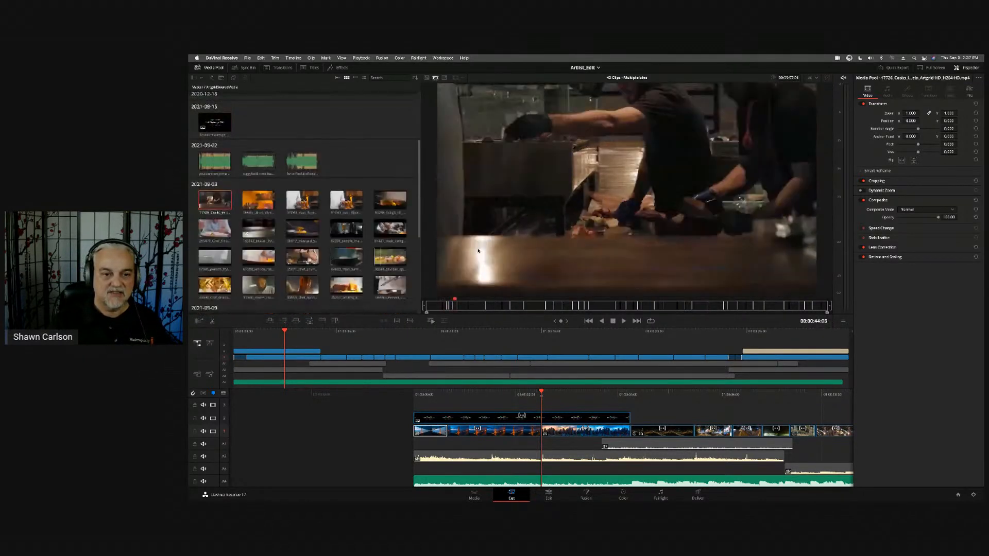
{"action": "key", "text": "Down"}
{"action": "key", "text": "Right"}
{"action": "key", "text": "Right"}
{"action": "key", "text": "Right"}
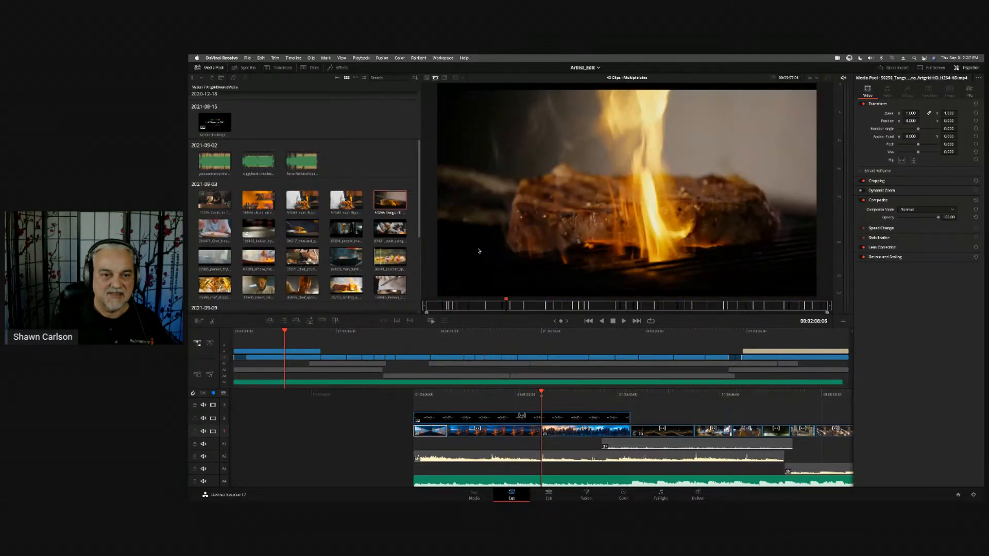
- Continue through the butter, mustard and mortar clips on the source tape and play them in Fast Review
{"action": "key", "text": "Right"}
{"action": "key", "text": "Right"}
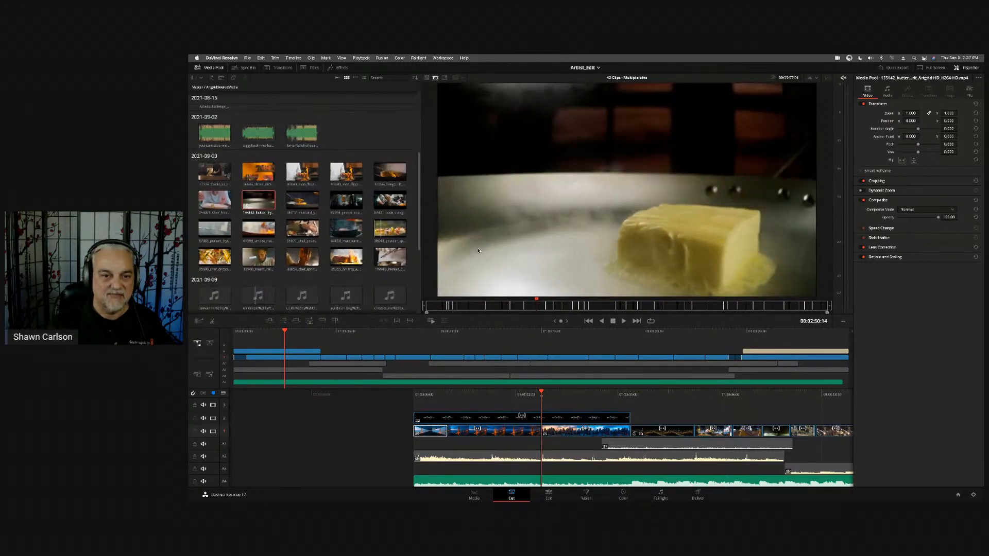
{"action": "key", "text": "Right"}
{"action": "key", "text": "Right"}
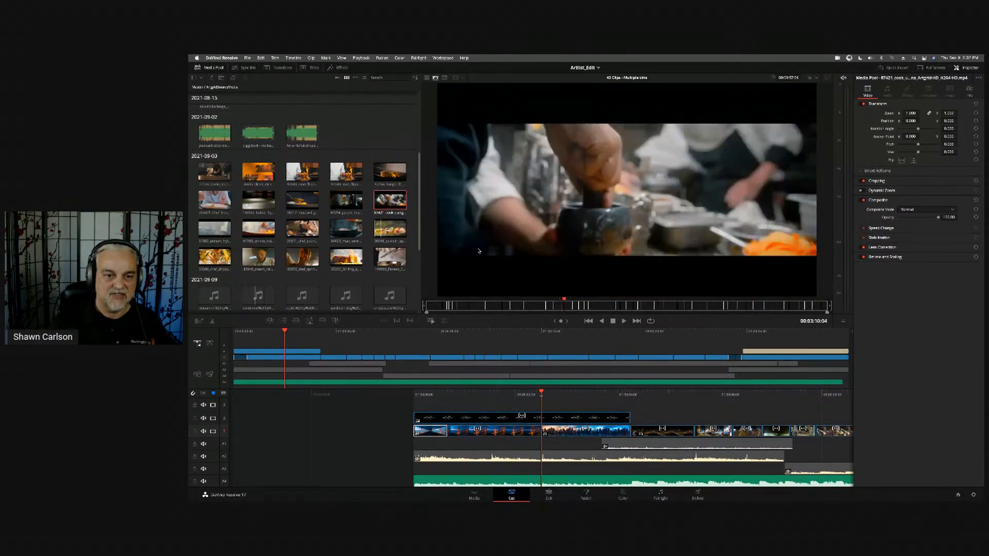
{"action": "key", "text": "Up"}
{"action": "key", "text": "Up"}
{"action": "key", "text": "Up"}
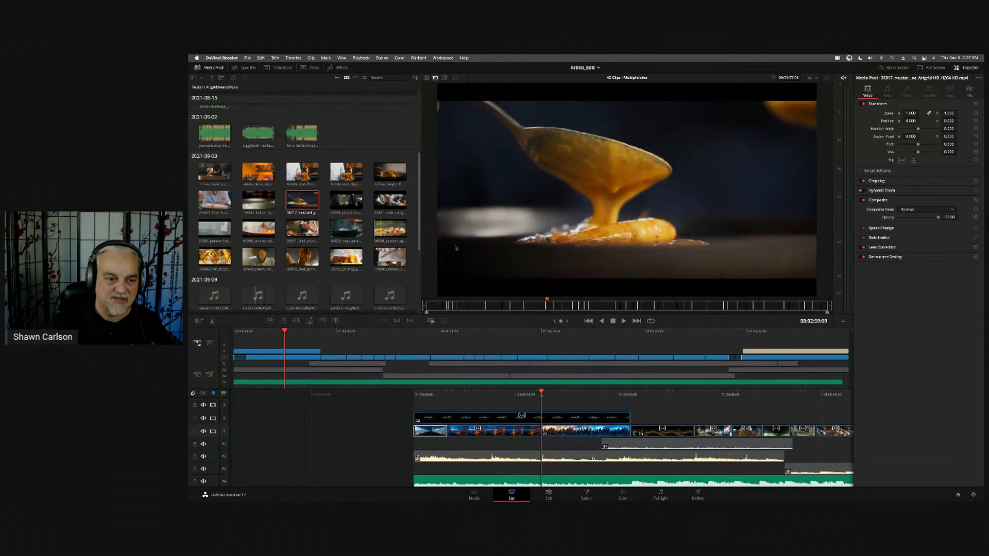
{"action": "left_click", "coordinate": [431, 321]}
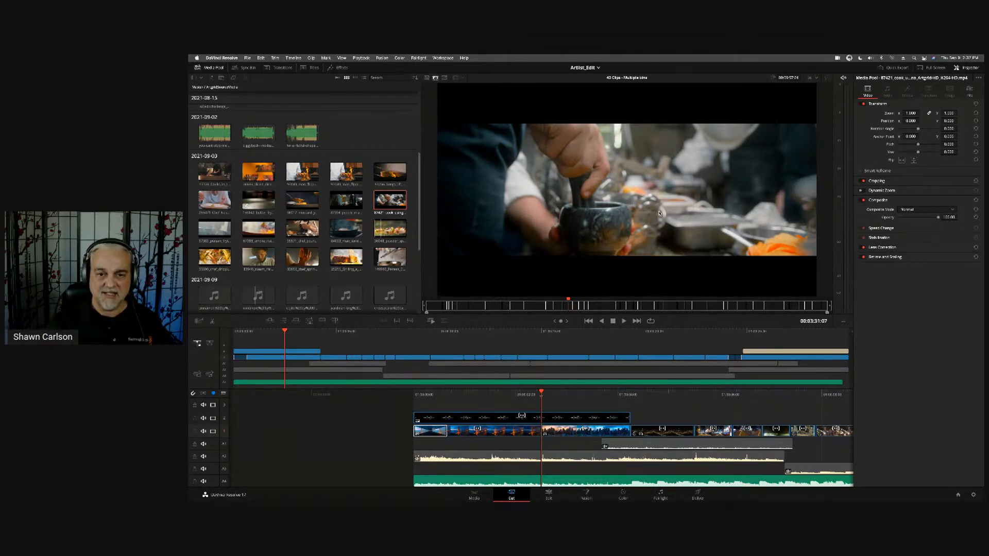
- Return to the Edit page, fit the whole timeline in view, and open the Kitchen Stringout timeline
{"action": "key", "text": "shift+4"}
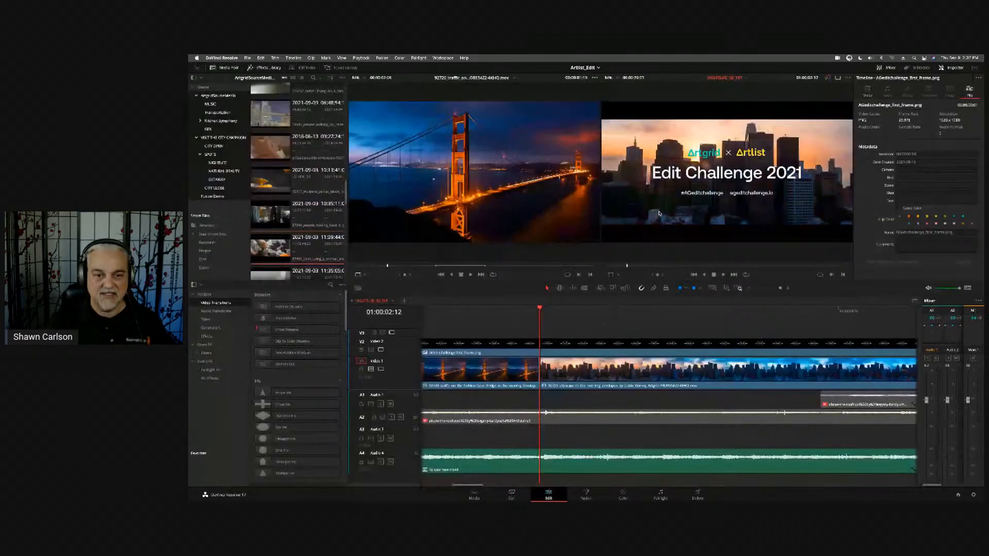
{"action": "key", "text": "shift+z"}
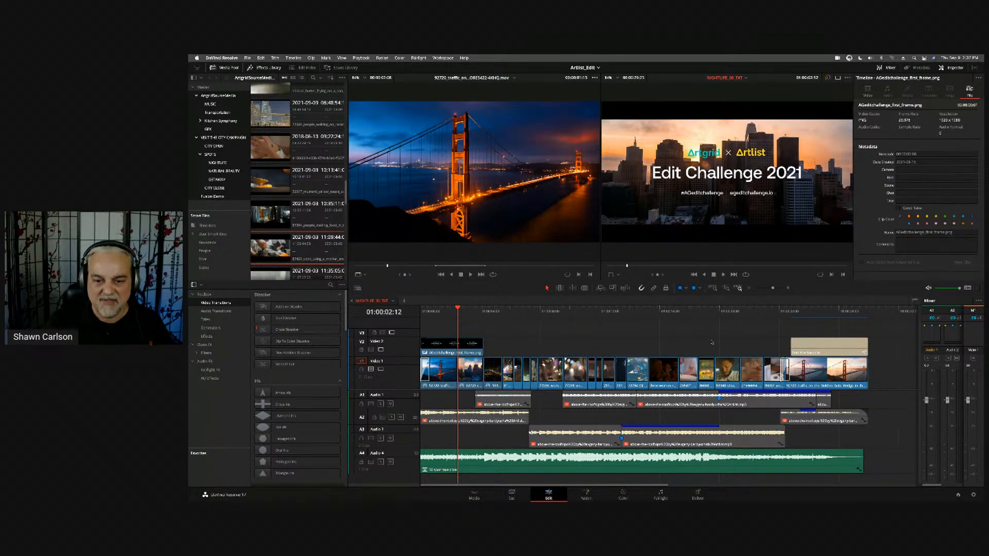
{"action": "left_click", "coordinate": [714, 78]}
{"action": "left_click", "coordinate": [729, 96]}
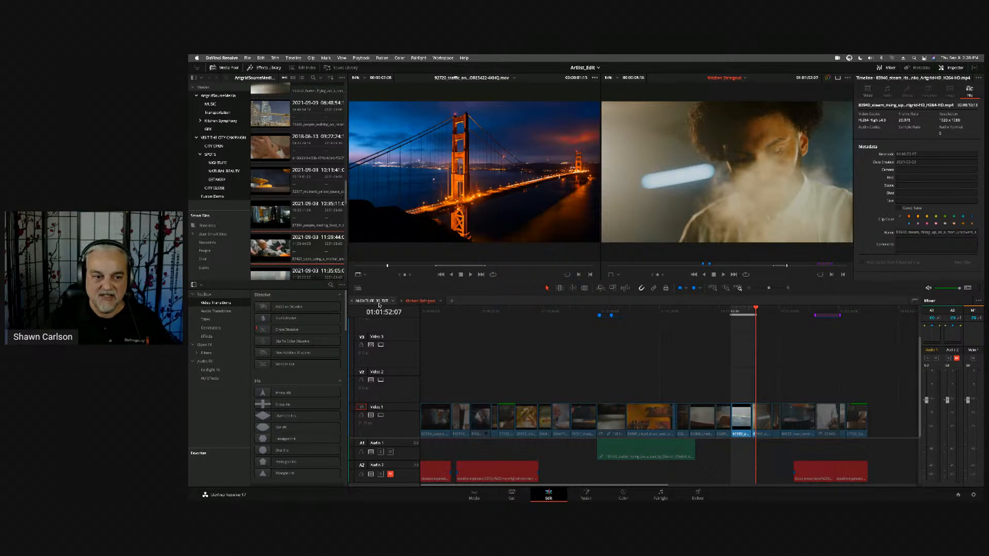
- Play the speed ramp marker range over the flaming pan clip, rewind, replay it and stop at 01:02:17:23
{"action": "left_click", "coordinate": [825, 311]}
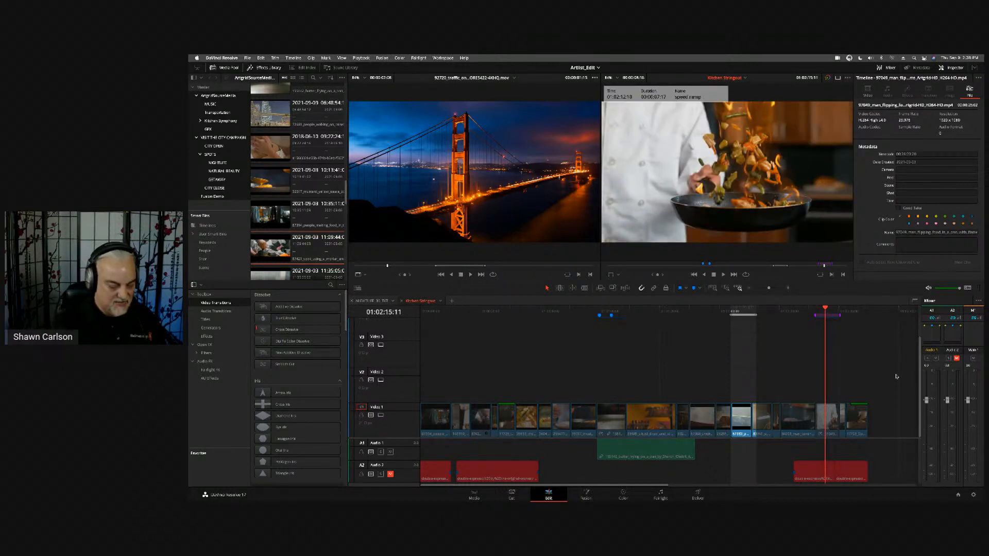
{"action": "key", "text": "shift+Up"}
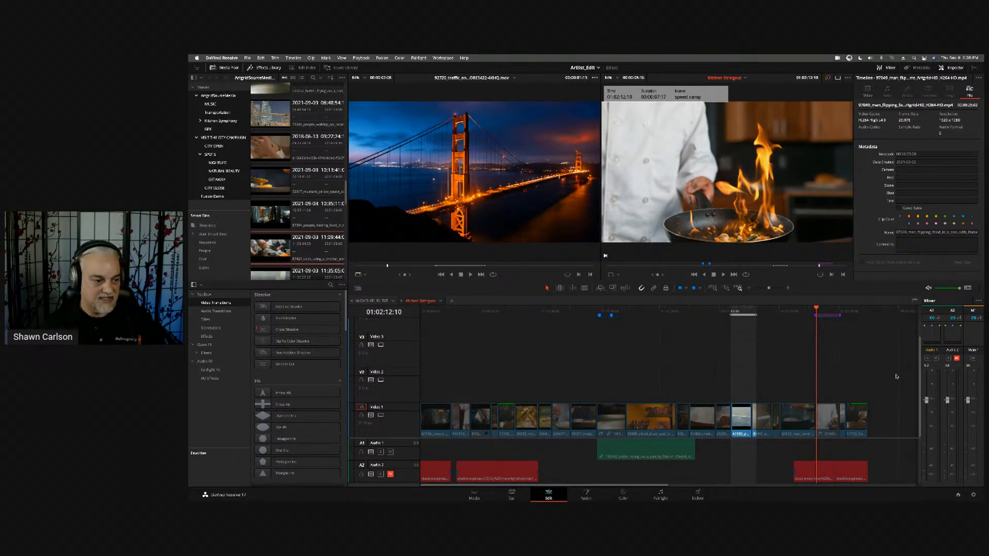
{"action": "key", "text": "space"}
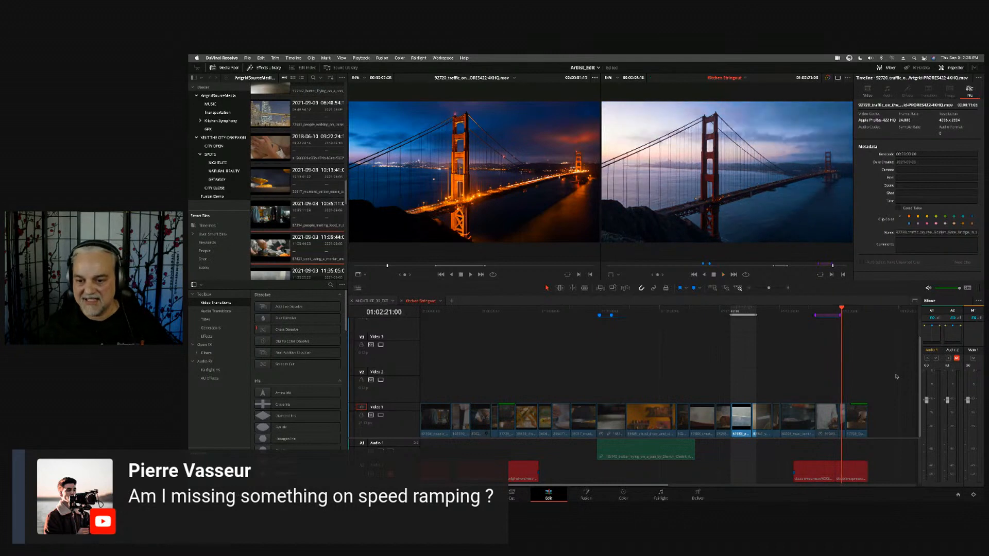
{"action": "key", "text": "j"}
{"action": "key", "text": "j"}
{"action": "key", "text": "j"}
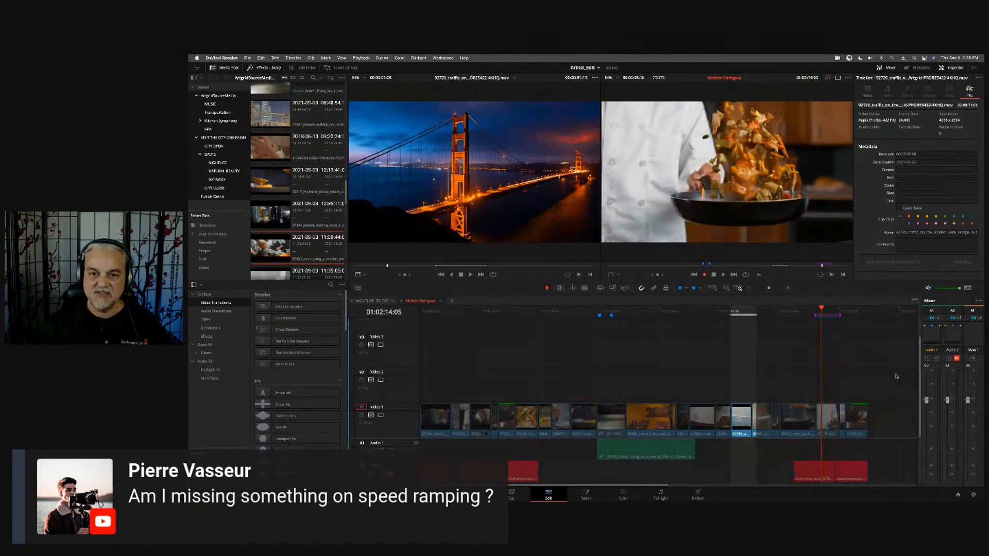
{"action": "key", "text": "l"}
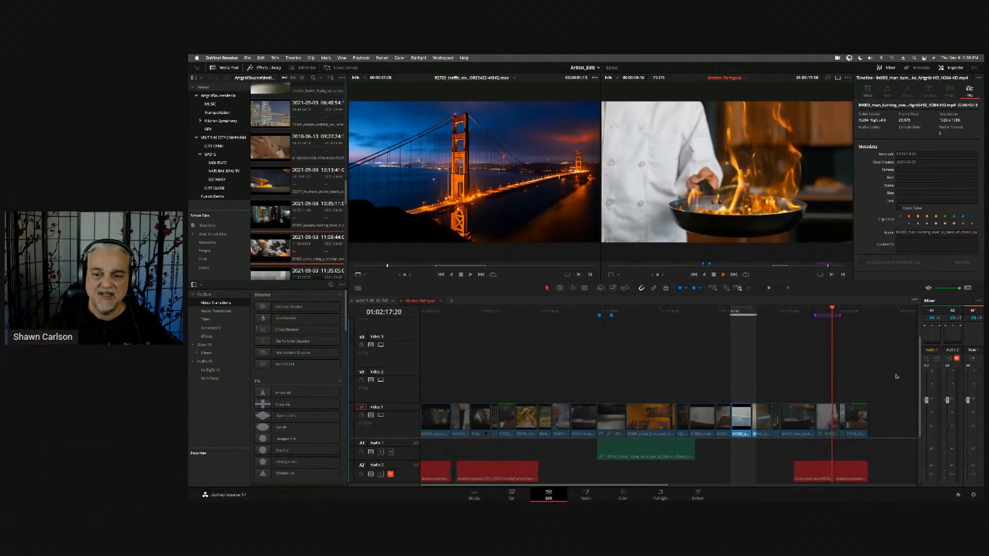
{"action": "key", "text": "k"}
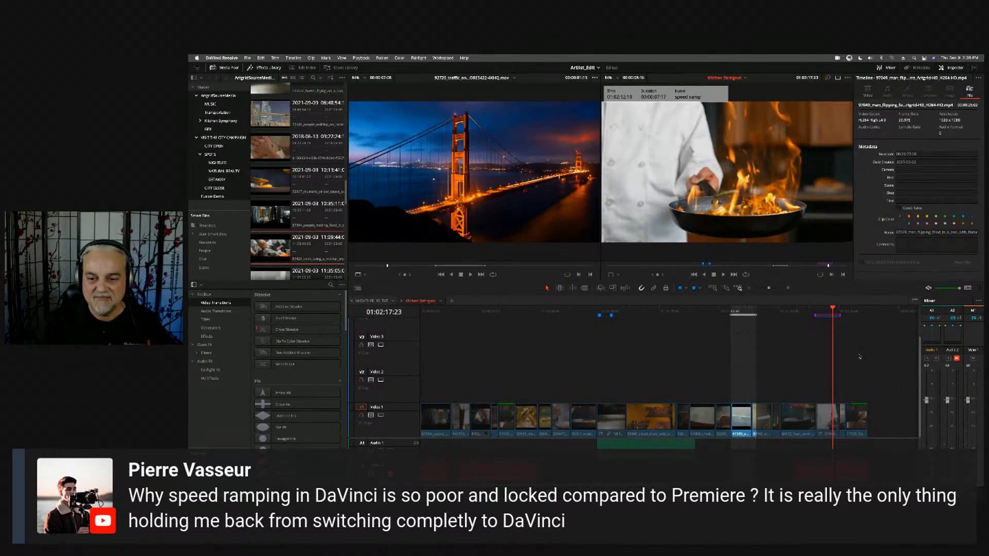
- Select the flaming pan clip under the speed ramp marker on Video 1 and show its video properties
{"action": "key", "text": "super+equal"}
{"action": "key", "text": "super+equal"}
{"action": "key", "text": "super+equal"}
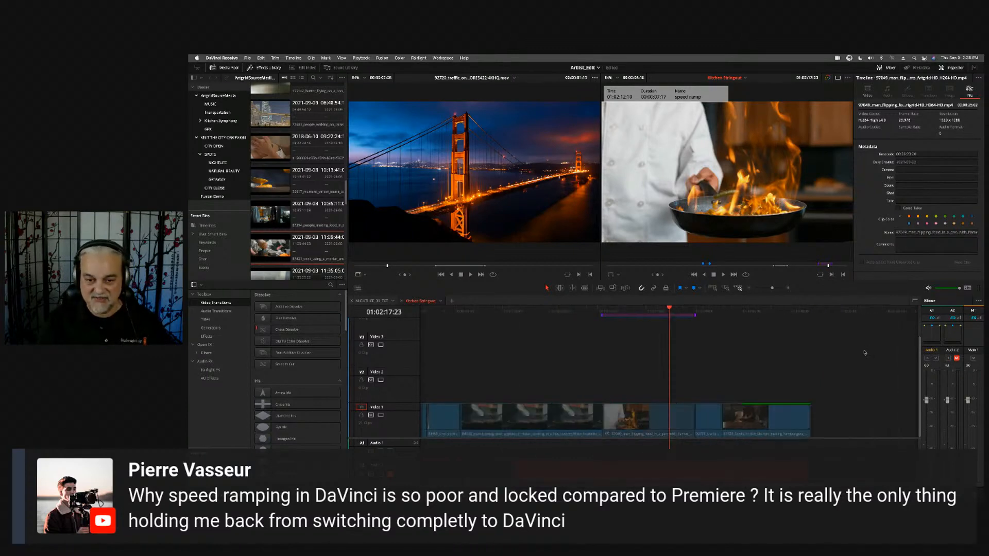
{"action": "left_click", "coordinate": [613, 421]}
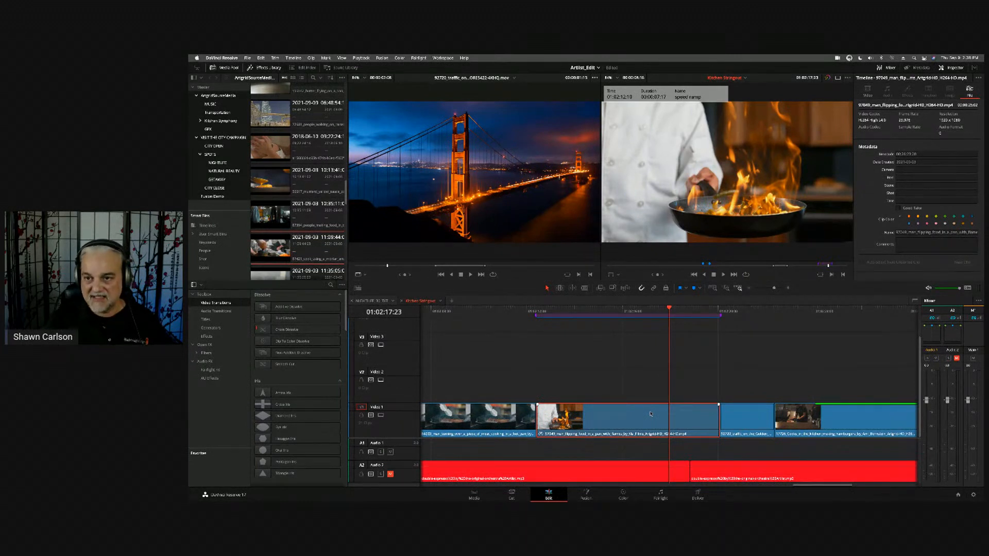
{"action": "left_click", "coordinate": [869, 91]}
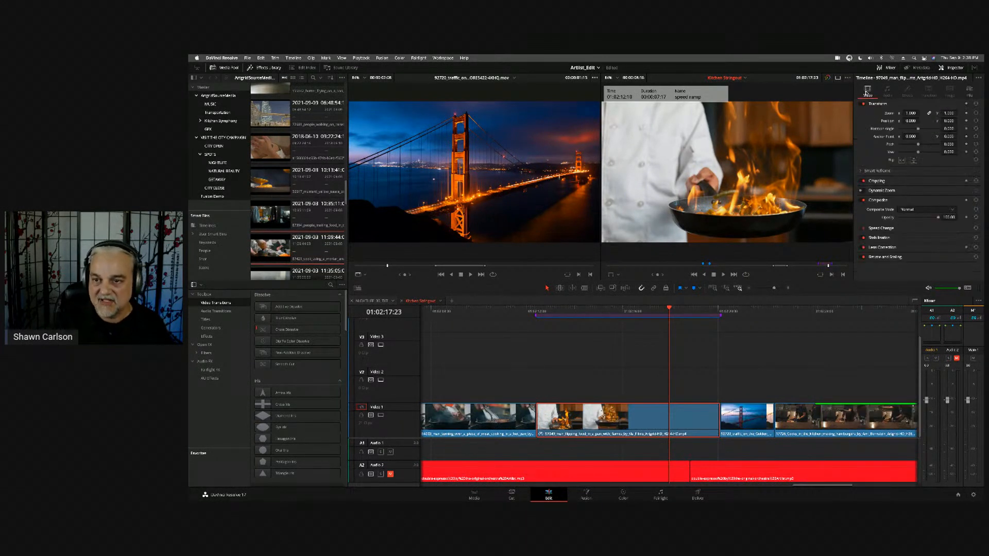
- Expand the flaming pan clip's Speed Change settings, and select the Golden Gate Bridge clip that follows it on Video 1
{"action": "left_click", "coordinate": [910, 230]}
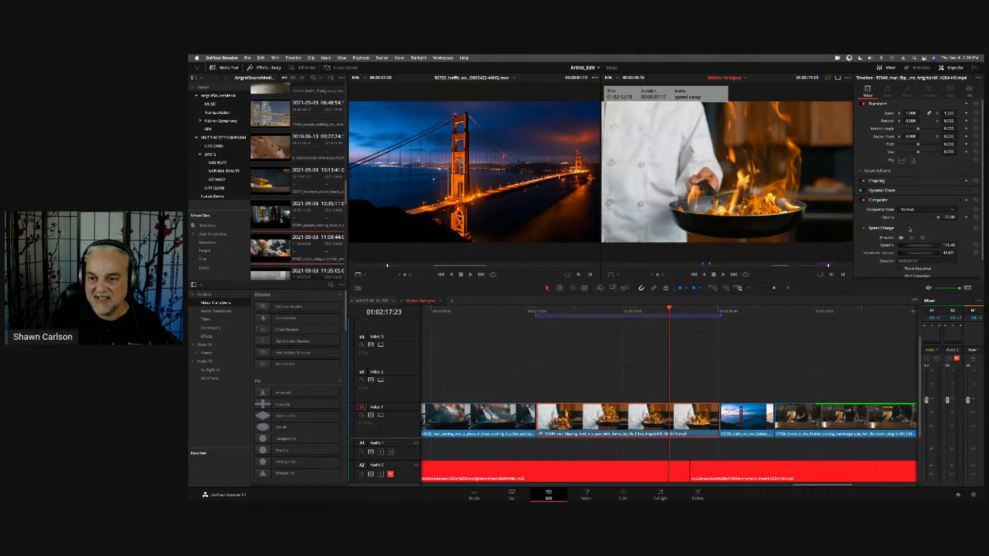
{"action": "scroll", "coordinate": [966, 249], "scroll_direction": "down", "scroll_amount": 2}
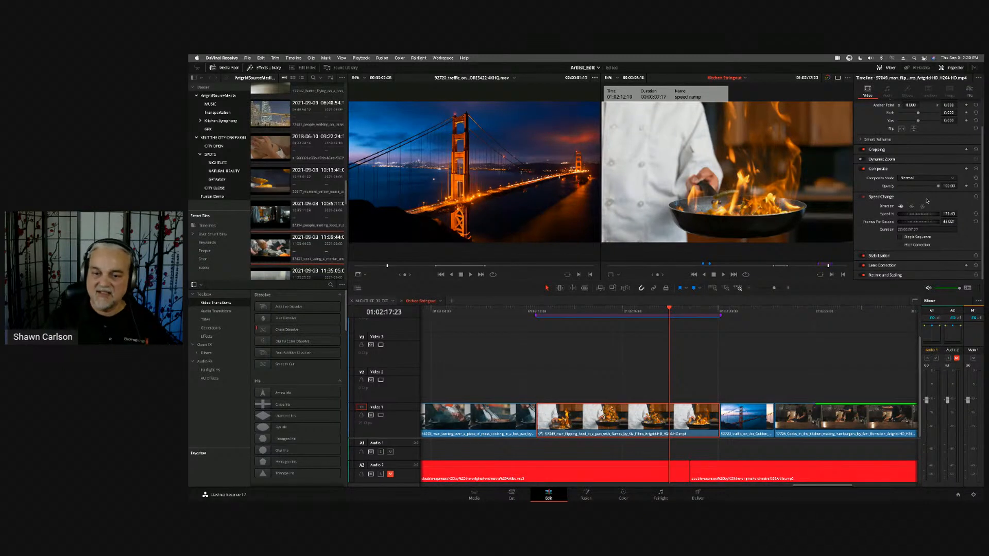
{"action": "left_click_drag", "start_coordinate": [756, 310], "coordinate": [735, 314]}
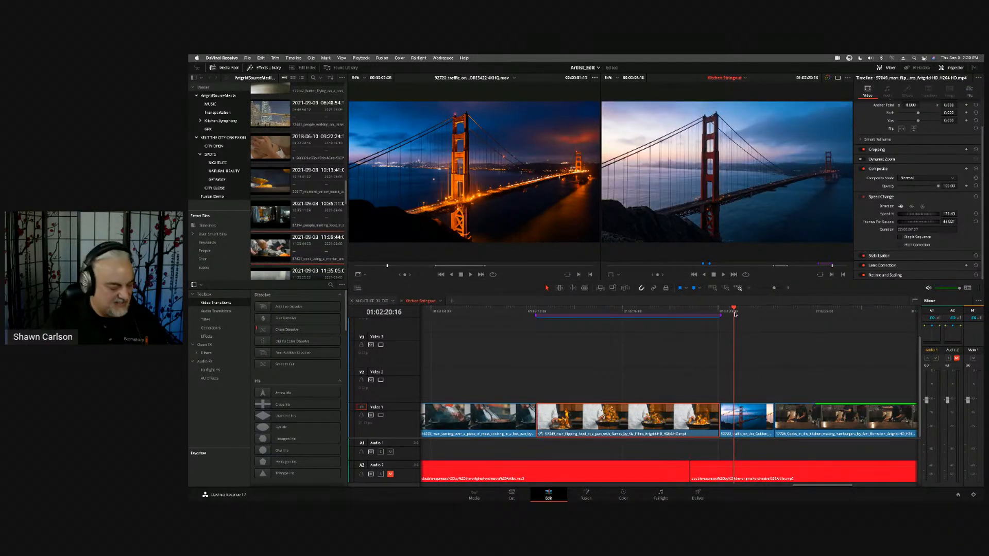
{"action": "left_click", "coordinate": [747, 408]}
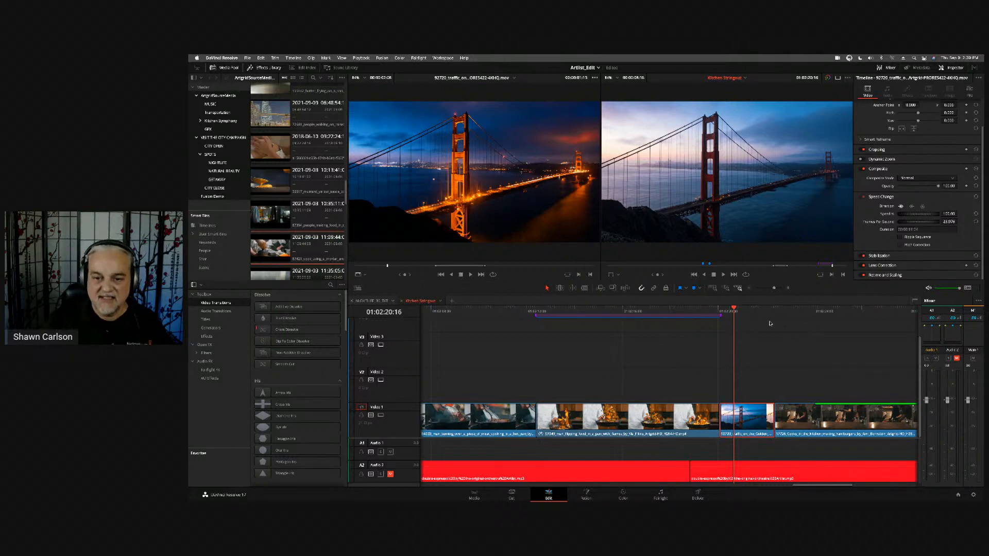
- Play the bridge clip at its normal forward speed, rewinding to replay it
{"action": "key", "text": "space"}
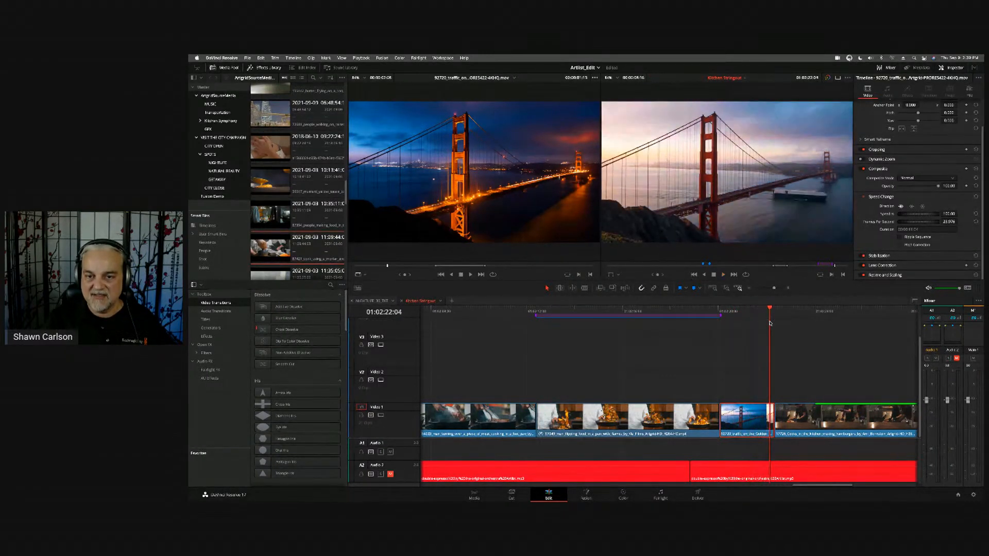
{"action": "left_click", "coordinate": [736, 311]}
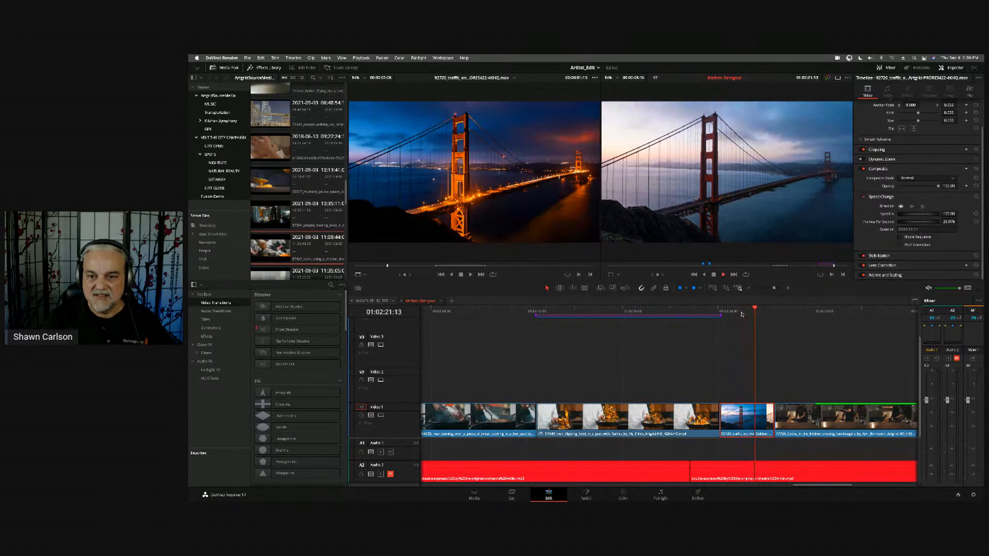
{"action": "key", "text": "space"}
{"action": "left_click", "coordinate": [739, 312]}
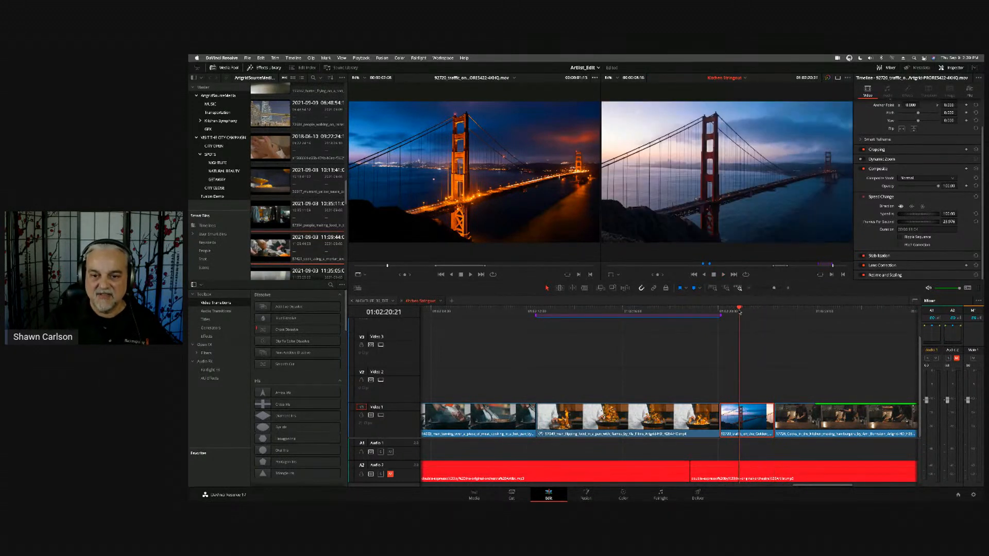
{"action": "key", "text": "space"}
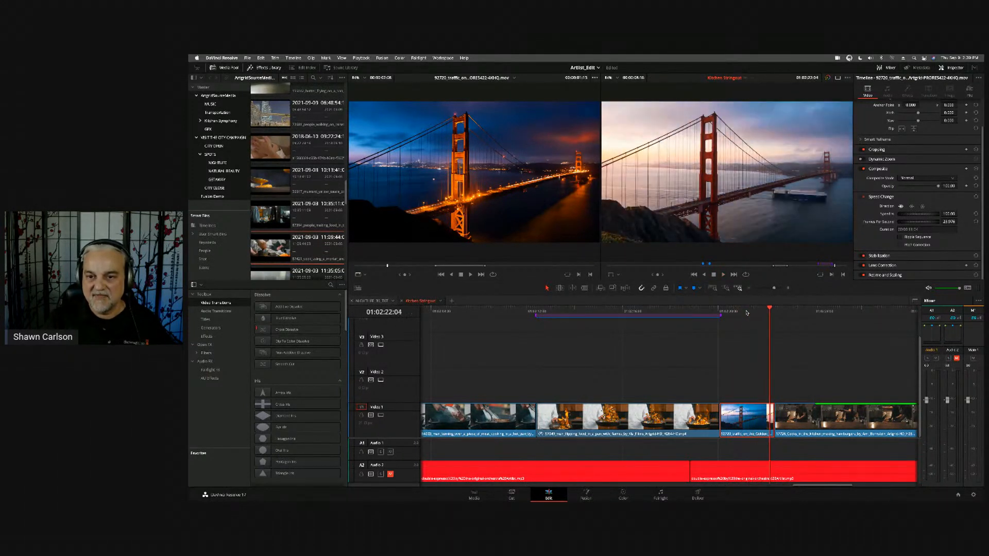
- Reverse the bridge clip's direction and play it from 01:02:20:10
{"action": "left_click", "coordinate": [912, 206]}
{"action": "left_click", "coordinate": [728, 312]}
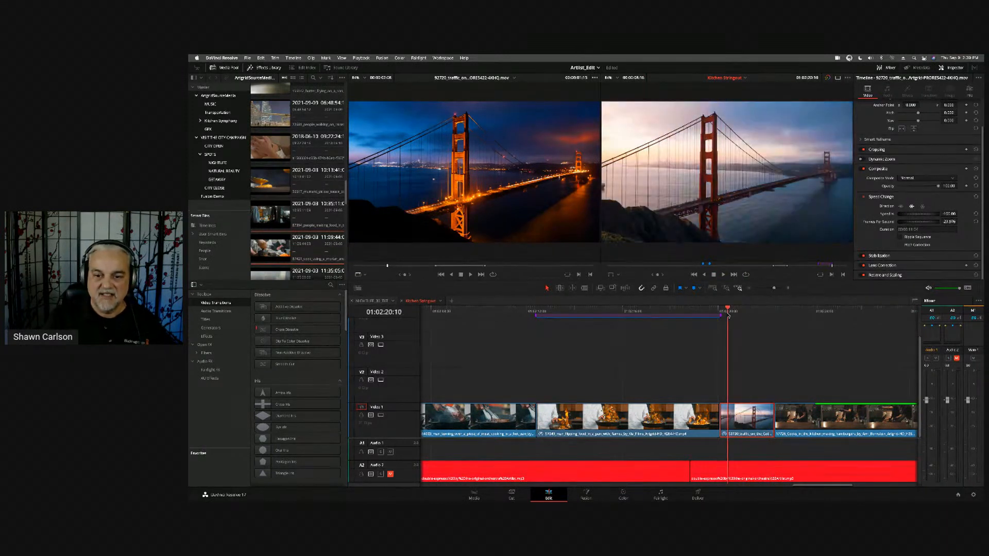
{"action": "key", "text": "space"}
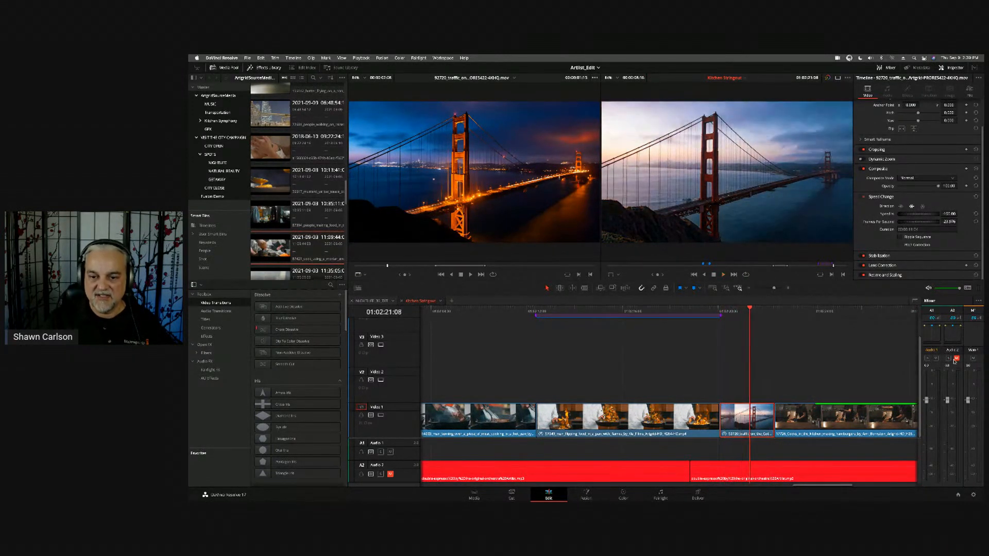
- Shuttle backward to before the speed ramp marker, and play forward through the flaming pan and reversed bridge clips
{"action": "key", "text": "j"}
{"action": "key", "text": "j"}
{"action": "key", "text": "j"}
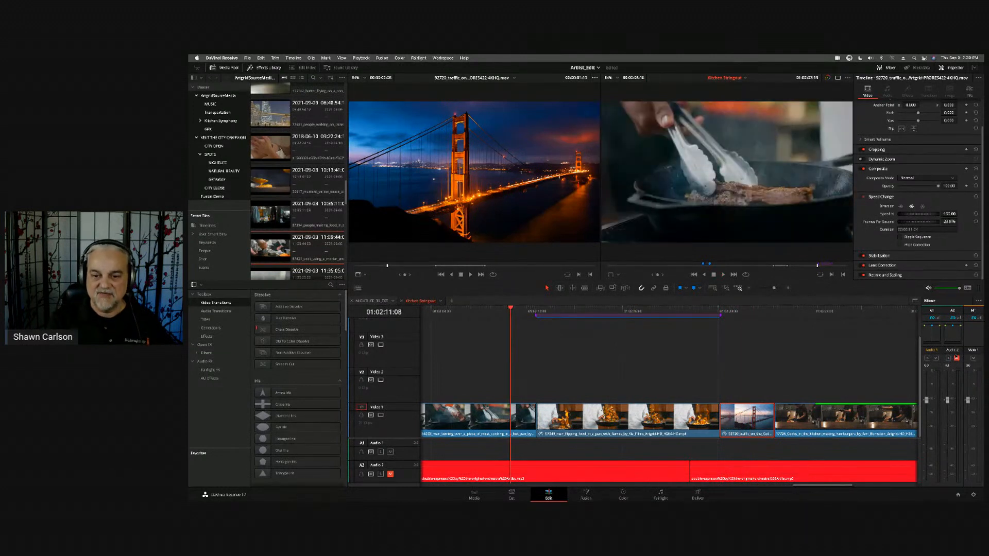
{"action": "key", "text": "l"}
{"action": "key", "text": "l"}
{"action": "key", "text": "l"}
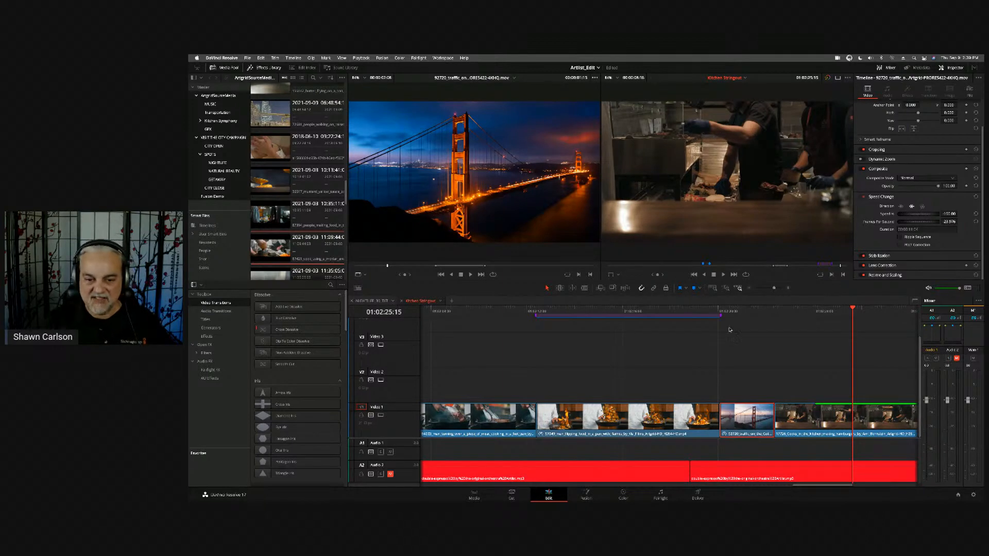
- Select the flaming pan clip with the playhead at 01:02:15:01, and show its retime controls and Retime Speed curve
{"action": "left_click", "coordinate": [672, 311]}
{"action": "left_click", "coordinate": [599, 312]}
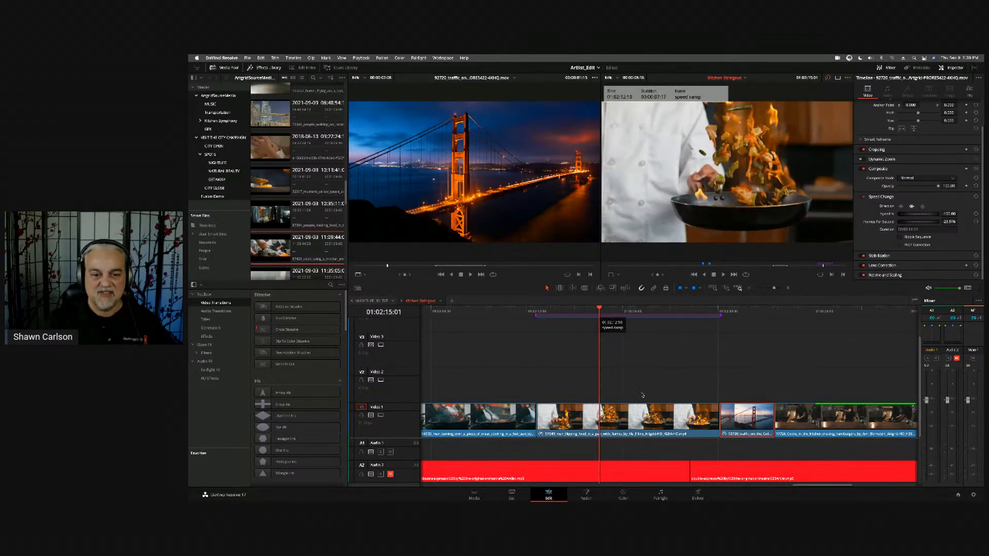
{"action": "left_click", "coordinate": [634, 415]}
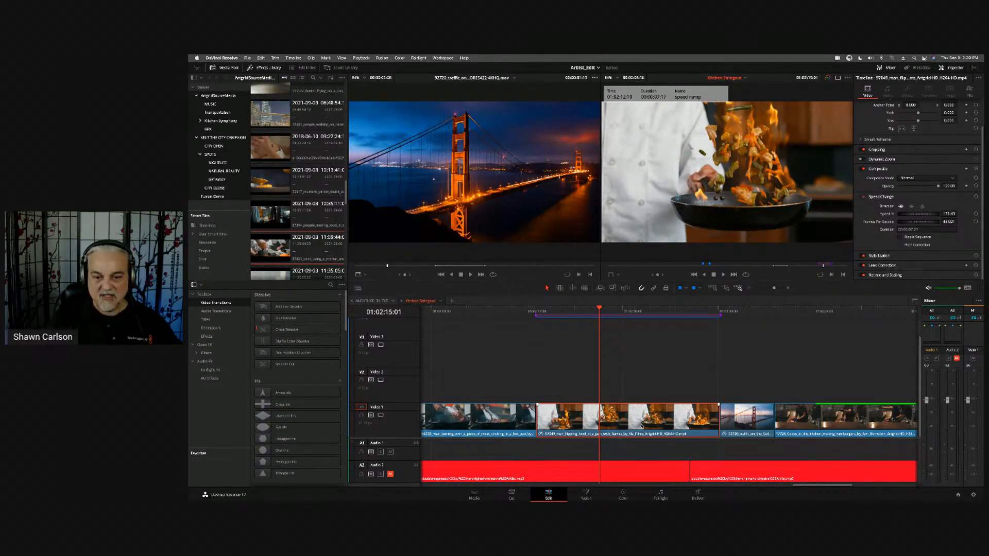
{"action": "key", "text": "ctrl+r"}
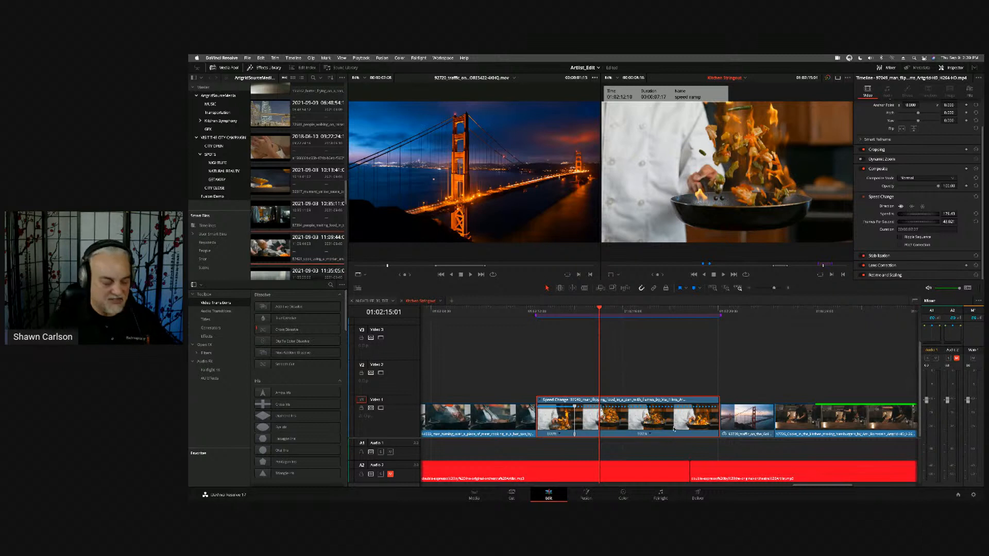
{"action": "key", "text": "shift+c"}
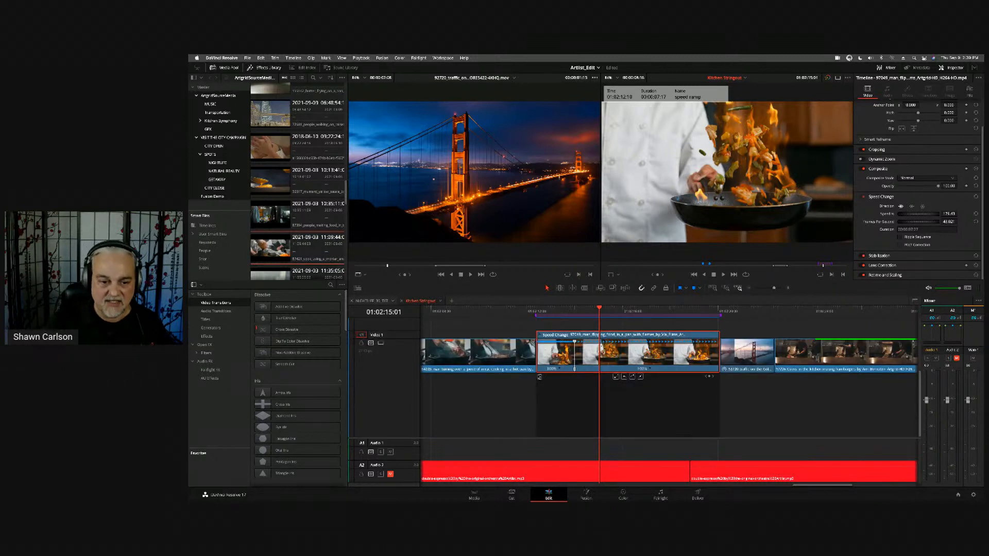
{"action": "left_click", "coordinate": [540, 378]}
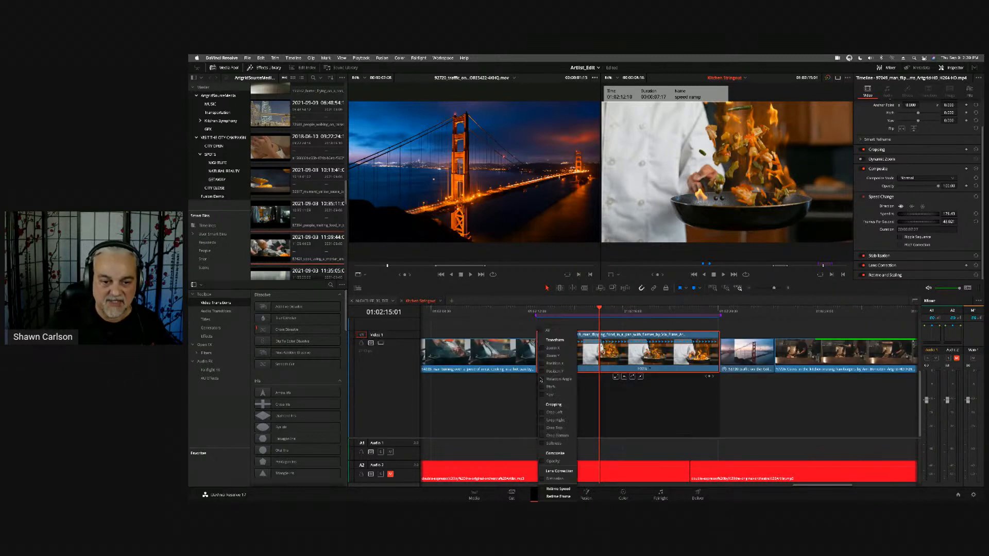
{"action": "left_click", "coordinate": [556, 489]}
{"action": "left_click", "coordinate": [762, 421]}
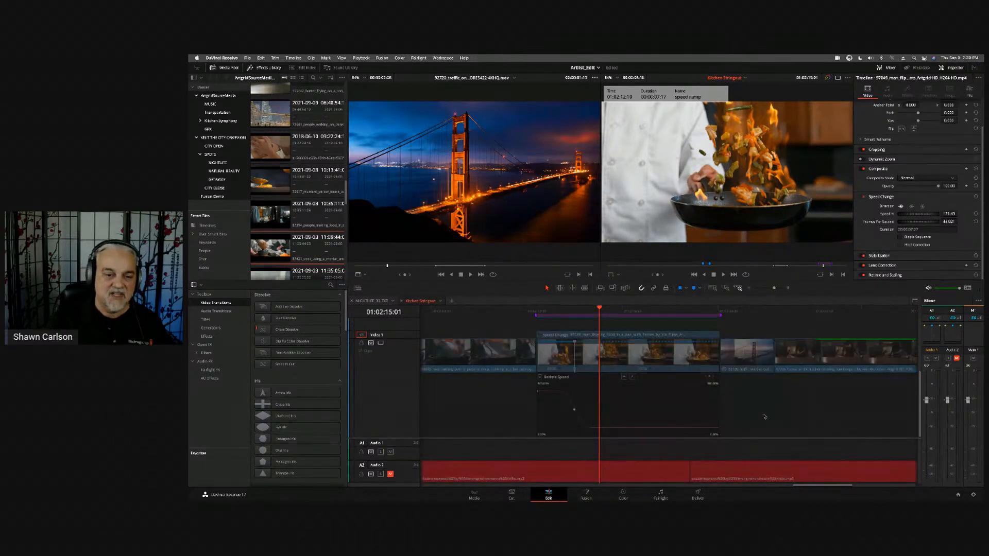
- Play the flaming pan clip from its start at 01:02:12:10 to review the existing speed ramp
{"action": "left_click_drag", "start_coordinate": [598, 311], "coordinate": [537, 314]}
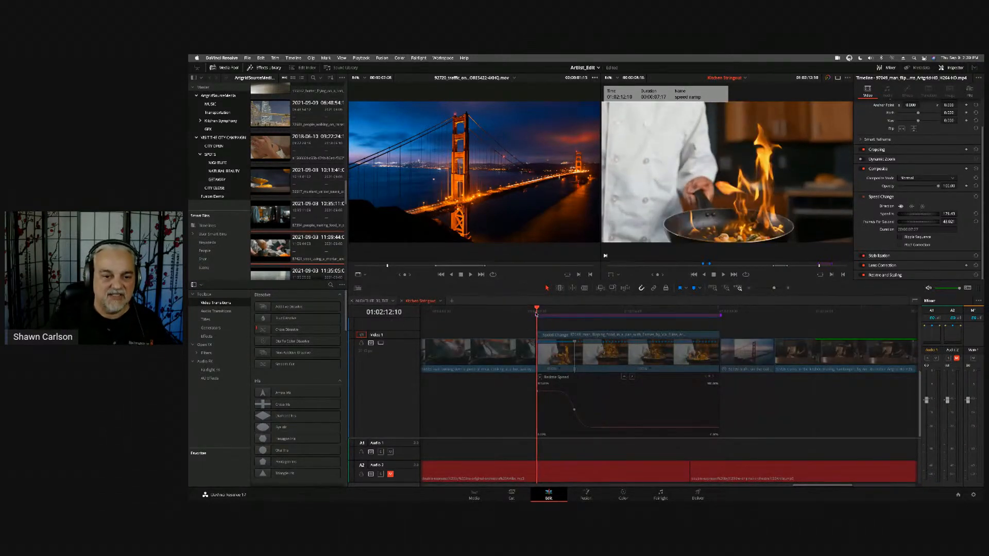
{"action": "key", "text": "space"}
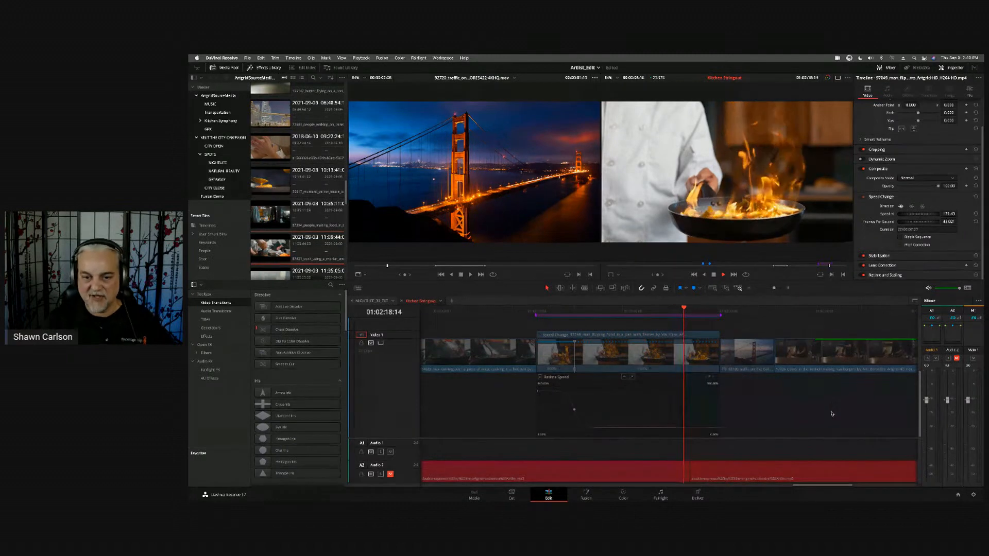
{"action": "key", "text": "space"}
- Add a speed point to the flaming pan clip at 01:02:15:14
{"action": "mouse_move", "coordinate": [700, 312]}
{"action": "left_mouse_down"}
{"action": "mouse_move", "coordinate": [579, 315]}
{"action": "mouse_move", "coordinate": [624, 319]}
{"action": "left_mouse_up"}
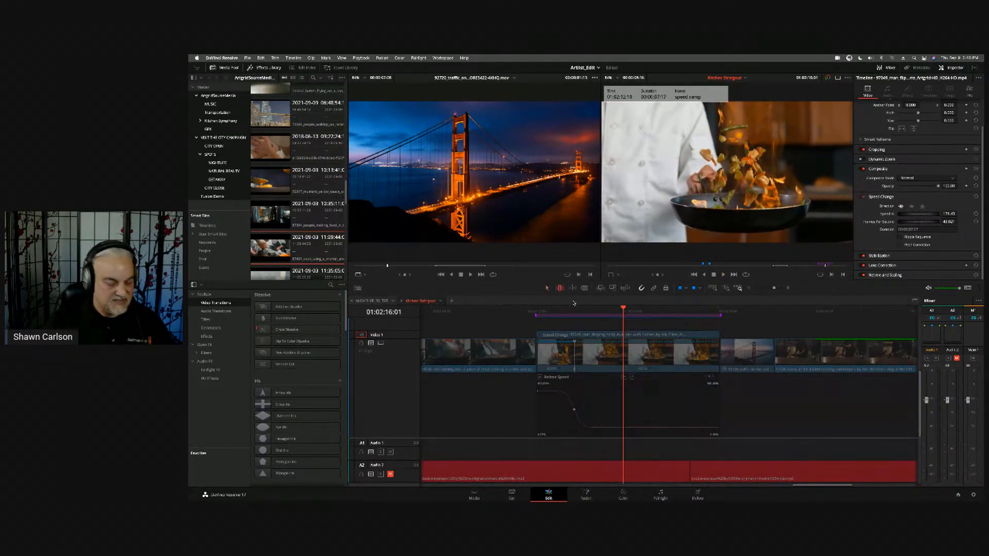
{"action": "key", "text": "b"}
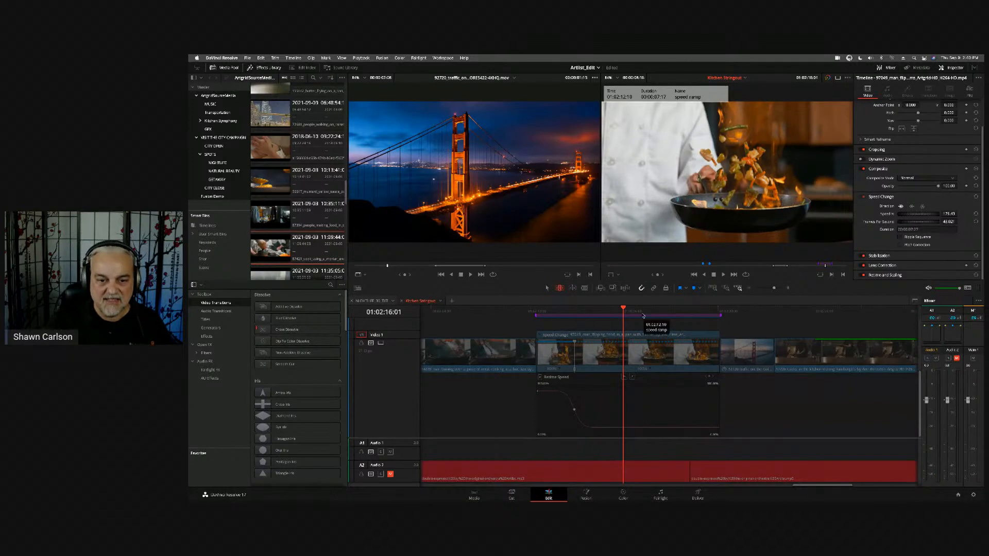
{"action": "left_click_drag", "start_coordinate": [640, 314], "coordinate": [613, 324]}
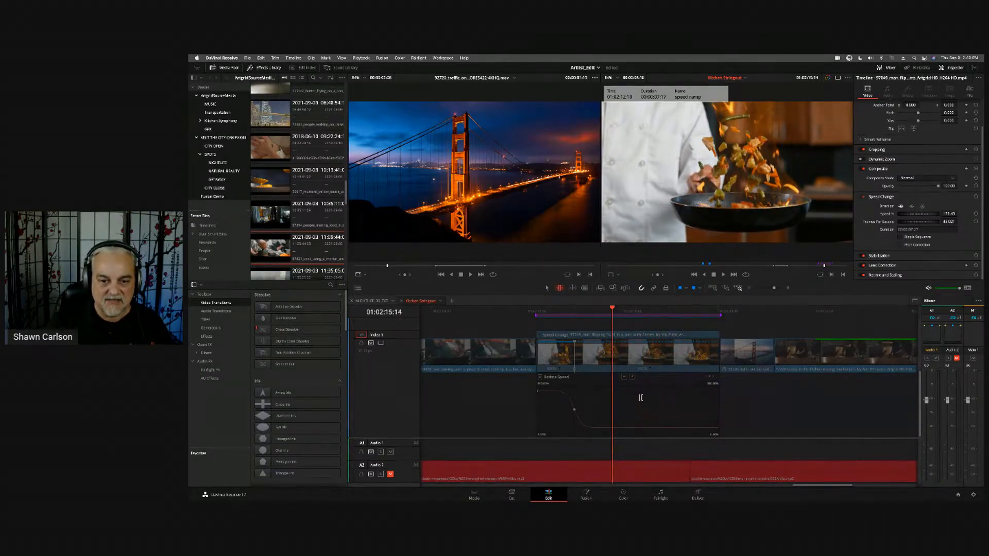
{"action": "left_click", "coordinate": [649, 370]}
{"action": "left_click", "coordinate": [651, 370]}
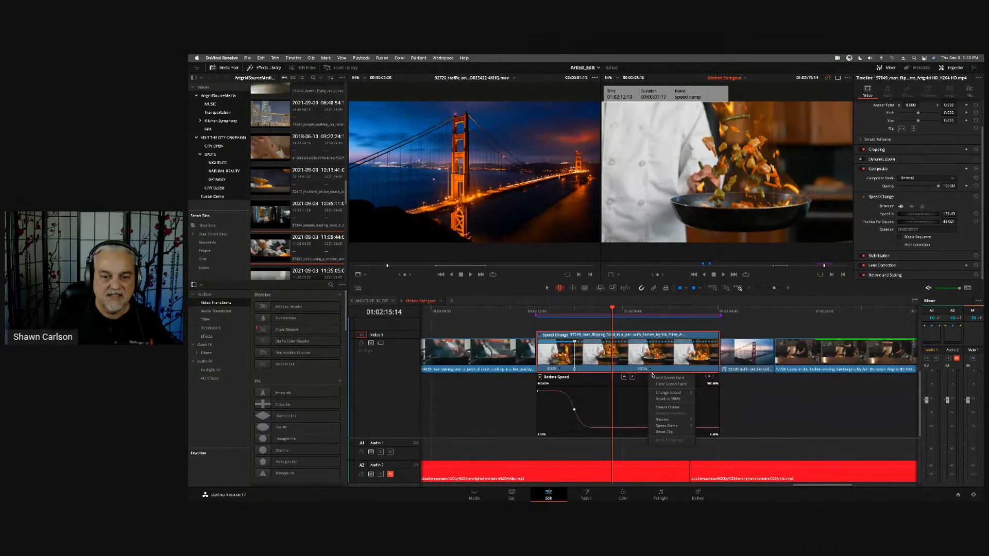
{"action": "left_click", "coordinate": [654, 378]}
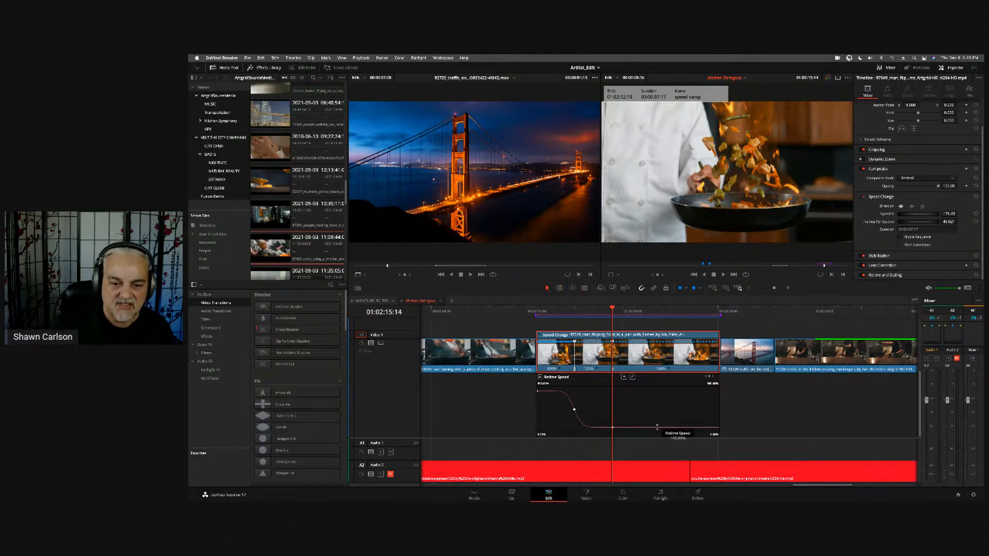
- Speed up the segment after the 01:02:15:14 speed point on the Retime Speed curve, and smooth the curve at that point
{"action": "left_click_drag", "start_coordinate": [657, 427], "coordinate": [644, 437]}
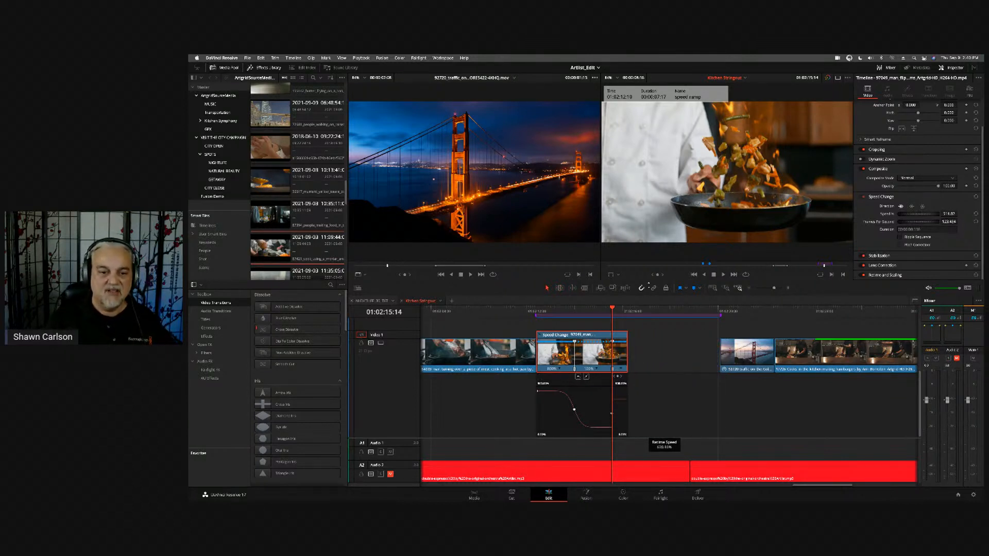
{"action": "left_click_drag", "start_coordinate": [649, 284], "coordinate": [650, 277]}
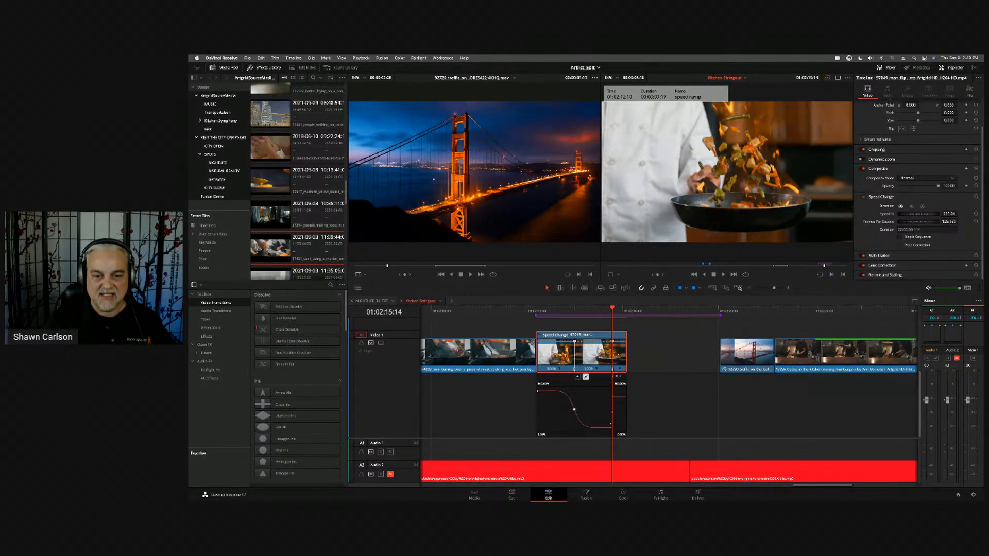
{"action": "left_click", "coordinate": [578, 378]}
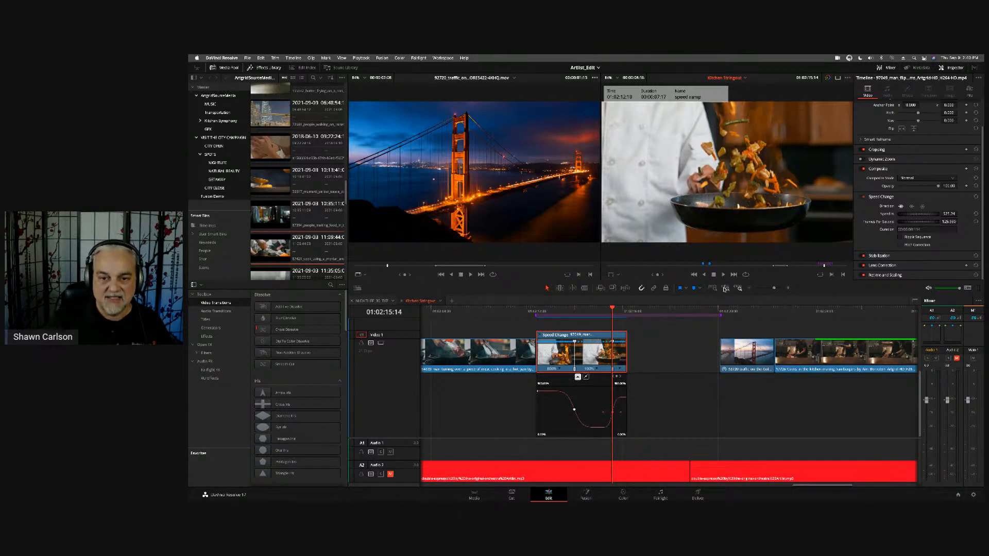
- Lengthen the Bezier handles of the 01:02:15:14 speed point to make the Retime Speed transition more gradual
{"action": "left_click", "coordinate": [726, 289]}
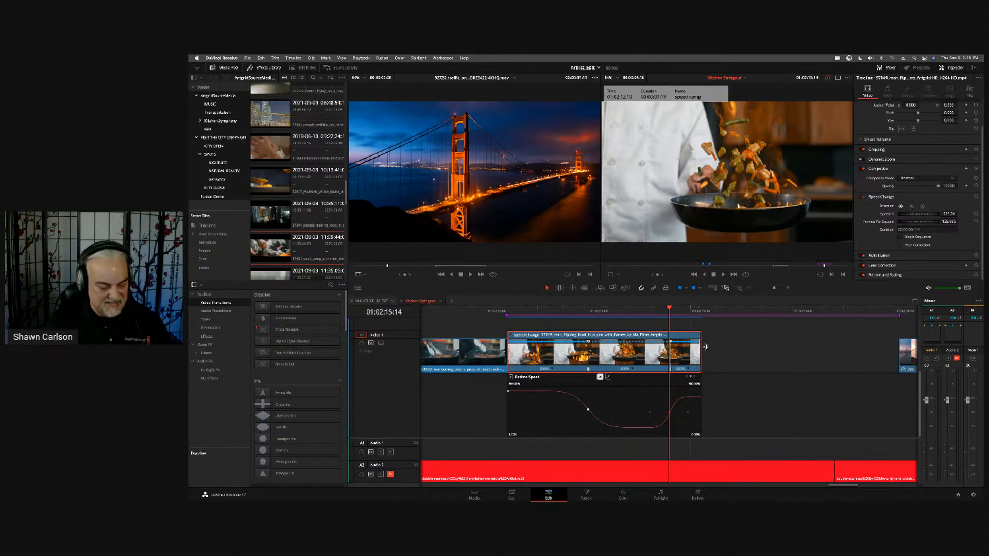
{"action": "key", "text": "super+="}
{"action": "left_click_drag", "start_coordinate": [804, 375], "coordinate": [909, 372]}
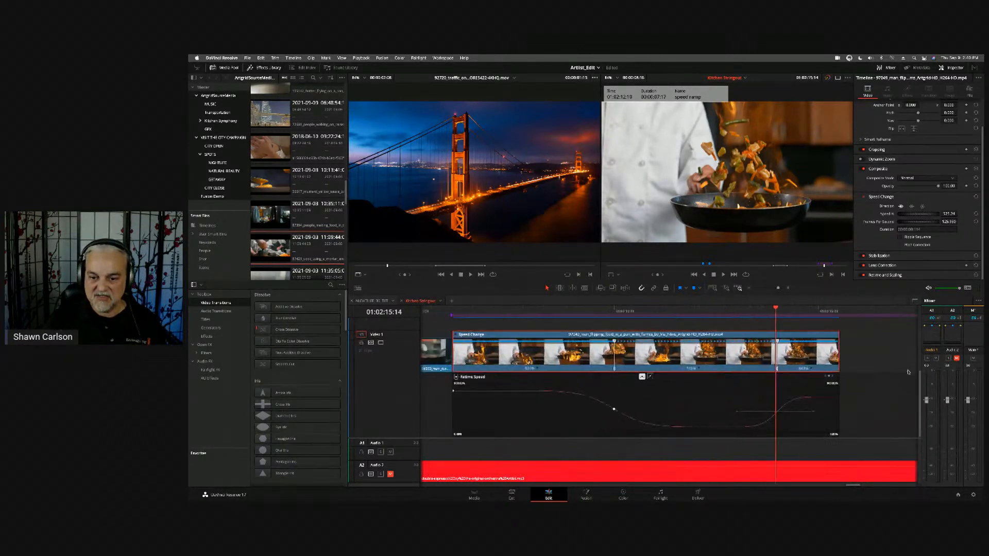
{"action": "left_click", "coordinate": [814, 412]}
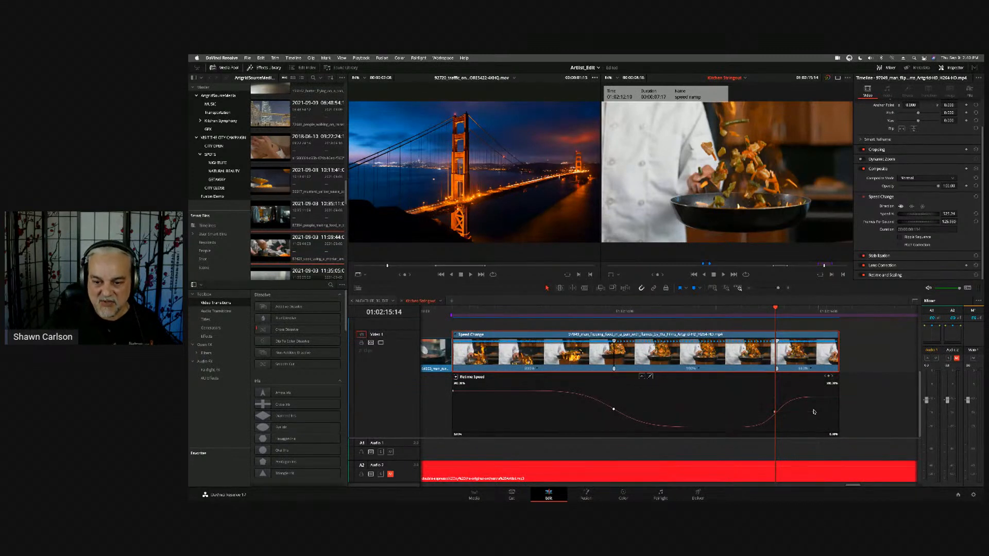
{"action": "left_click", "coordinate": [776, 411]}
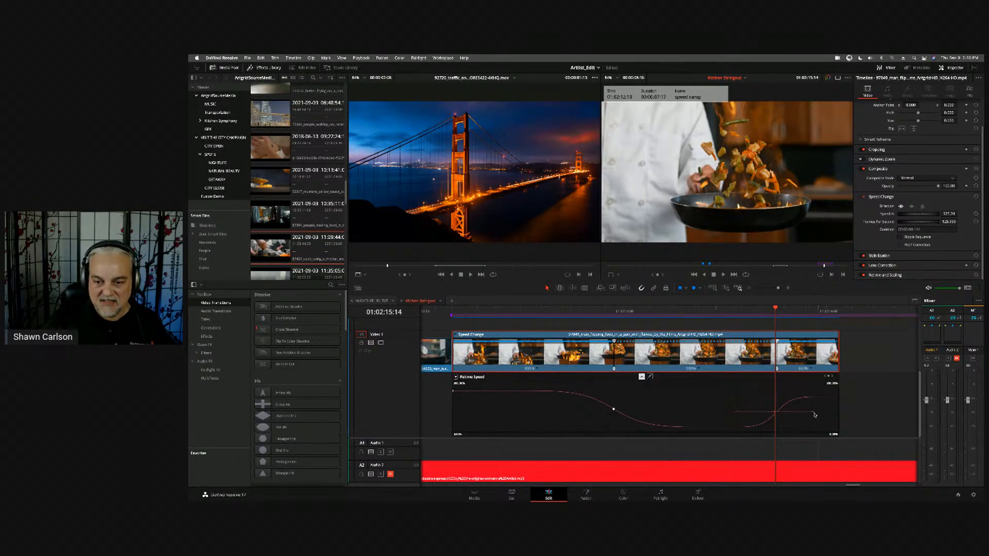
{"action": "left_click_drag", "start_coordinate": [813, 412], "coordinate": [831, 413]}
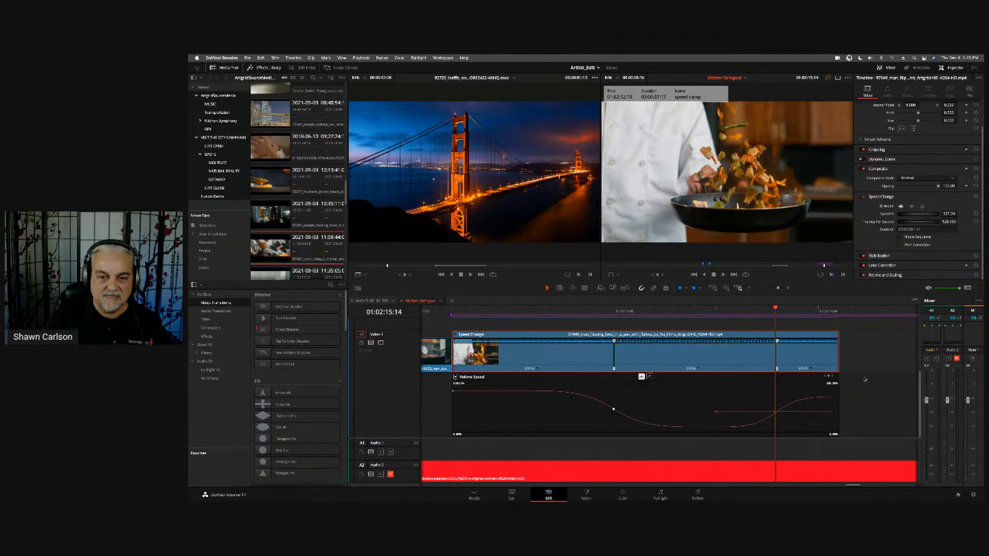
- Play the flaming pan clip around the 01:02:15:14 speed point to check the adjusted ramp
{"action": "key", "text": "super+minus"}
{"action": "key", "text": "super+minus"}
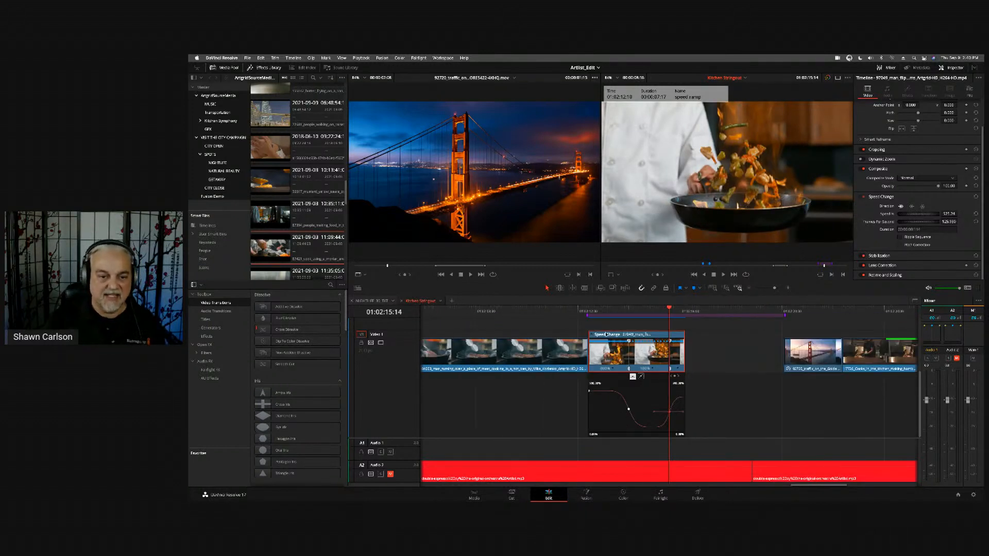
{"action": "key", "text": "slash"}
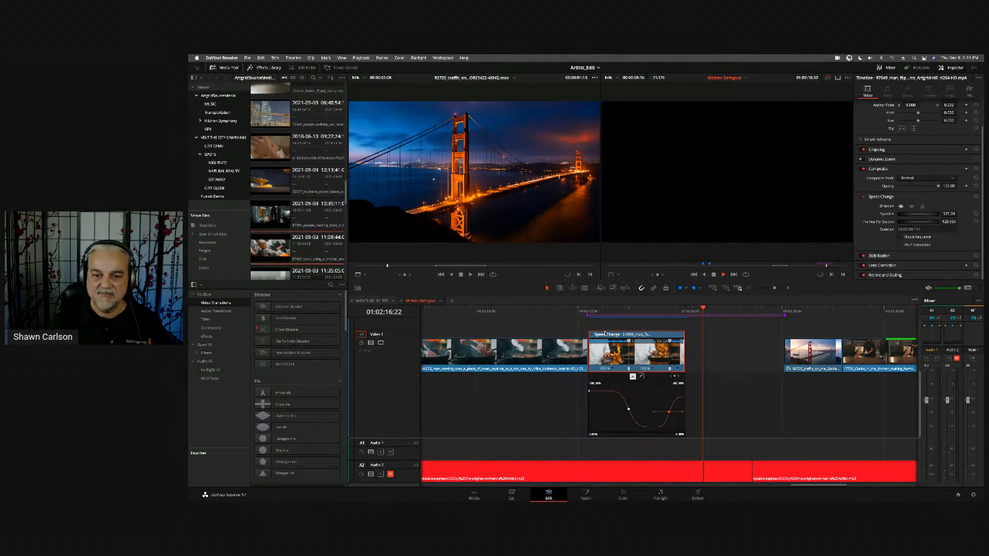
- Move the first speed point of the flaming pan clip earlier, to about 01:02:13:15
{"action": "key", "text": "Up"}
{"action": "key", "text": "Up"}
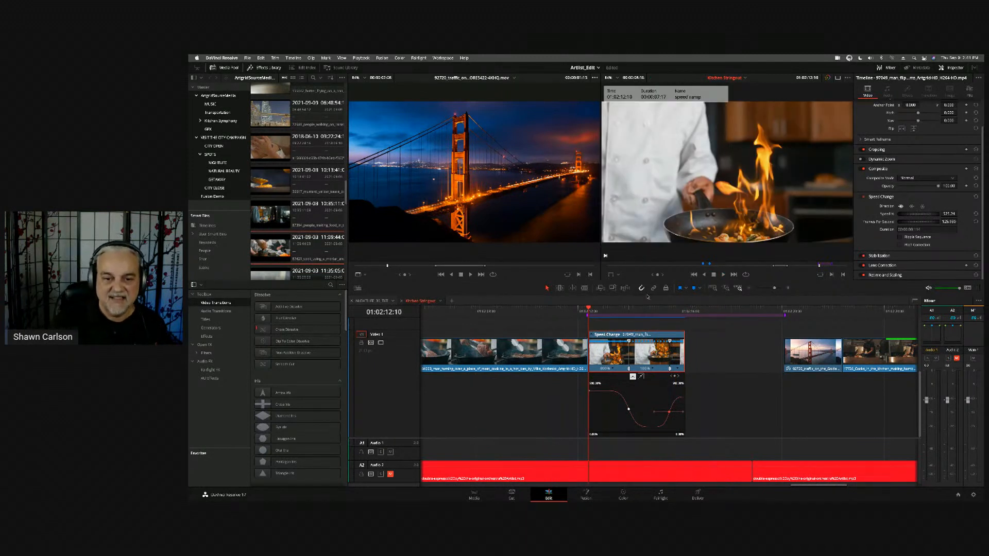
{"action": "left_click_drag", "start_coordinate": [647, 310], "coordinate": [620, 311]}
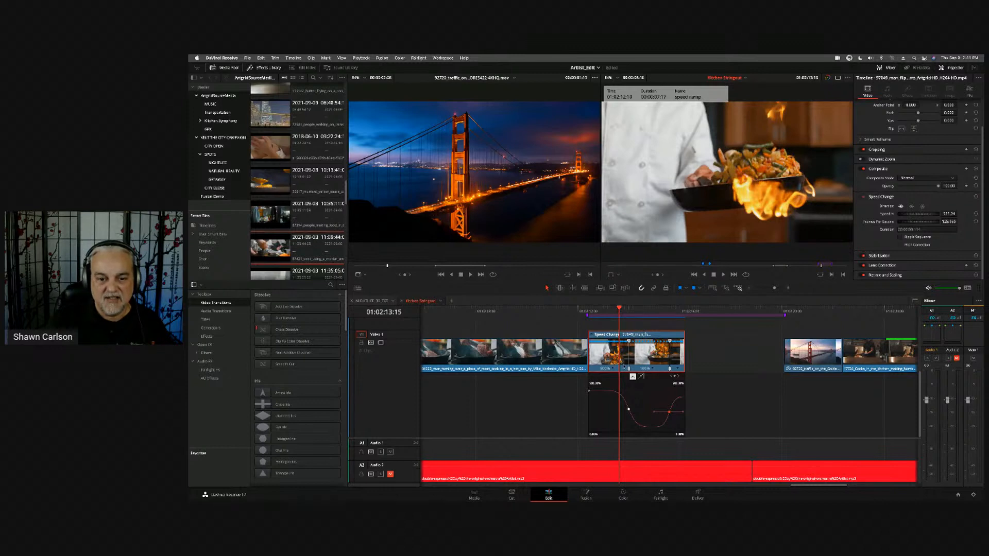
{"action": "left_click_drag", "start_coordinate": [628, 368], "coordinate": [619, 369]}
- Play the flaming pan clip from its start and again from just after the first speed point to review the ramp
{"action": "key", "text": "Up"}
{"action": "key", "text": "space"}
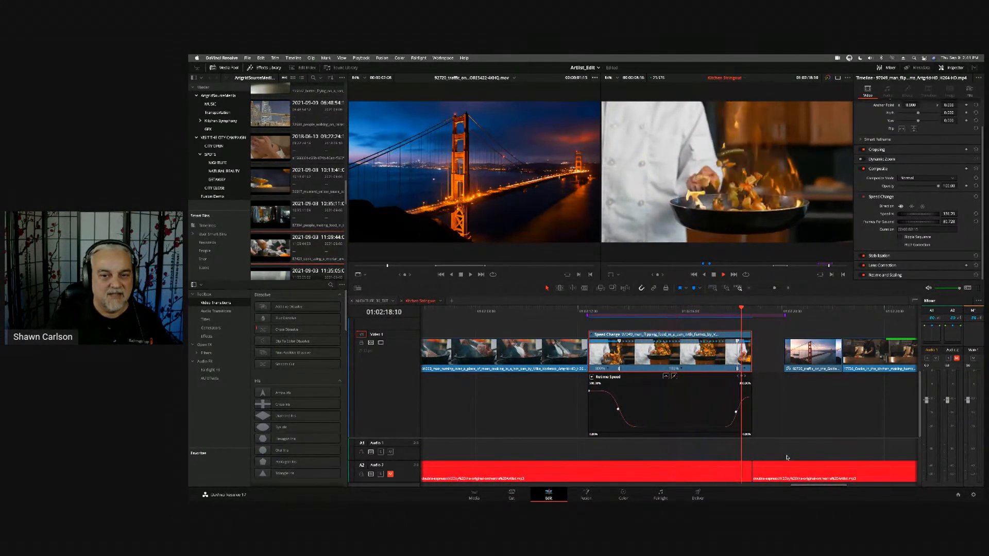
{"action": "key", "text": "space"}
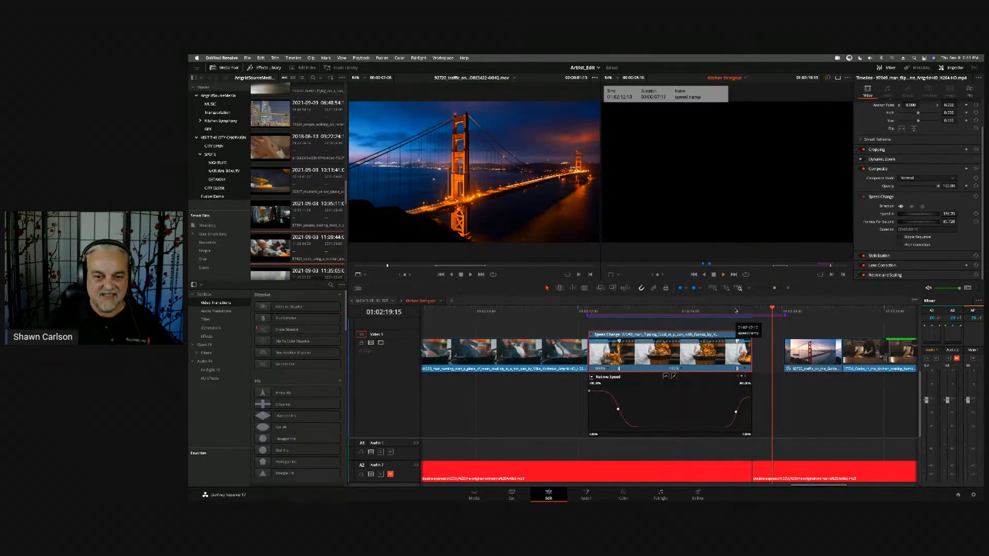
{"action": "left_click_drag", "start_coordinate": [744, 315], "coordinate": [623, 315]}
{"action": "key", "text": "space"}
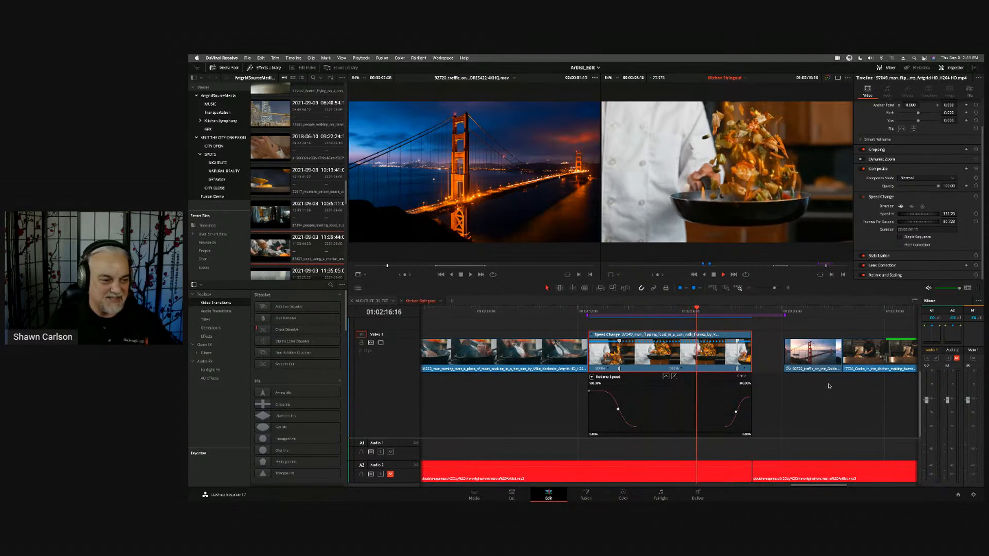
{"action": "key", "text": "space"}
- Open the Fusion timeline from the Timelines smart bin and increase the height of its Video 2 track
{"action": "key", "text": "shift+z"}
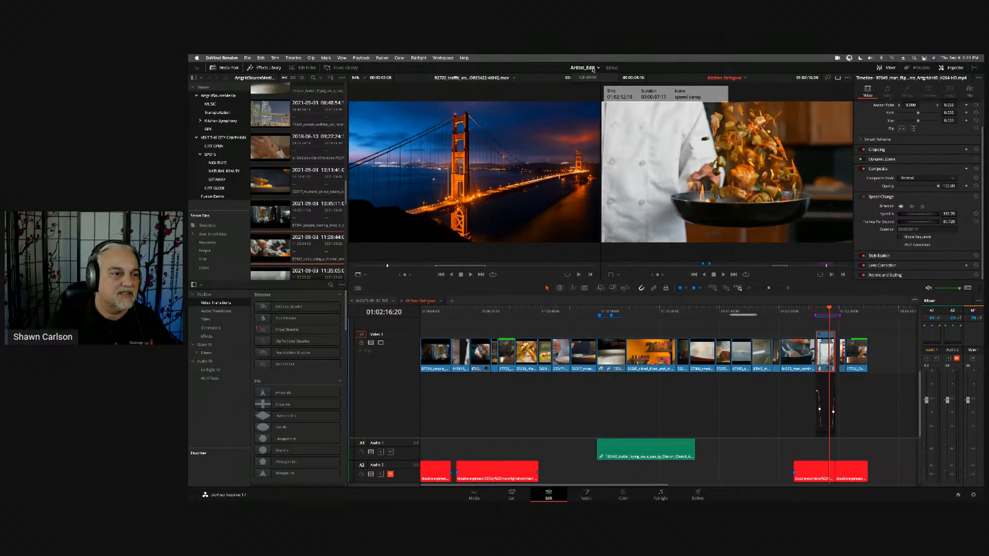
{"action": "left_click", "coordinate": [206, 226]}
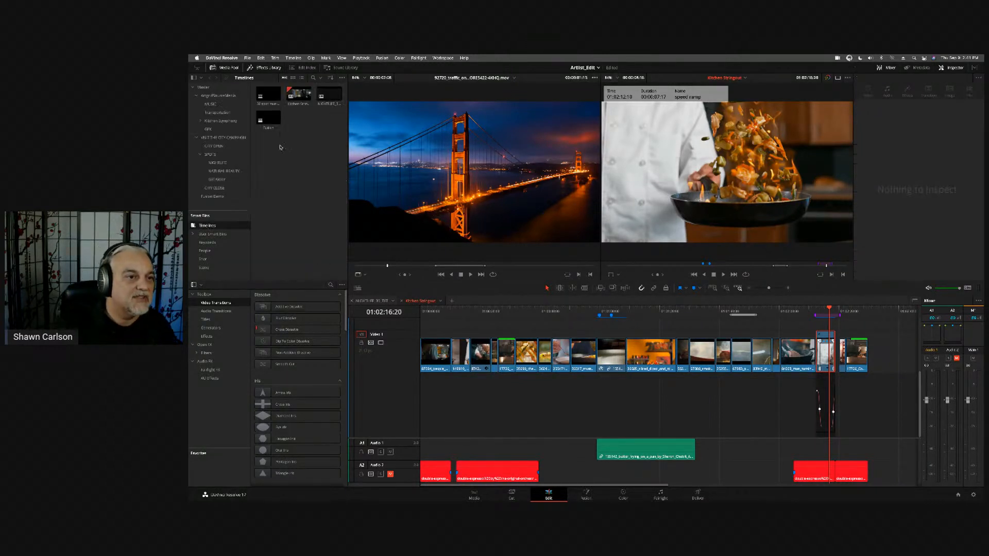
{"action": "double_click", "coordinate": [269, 121]}
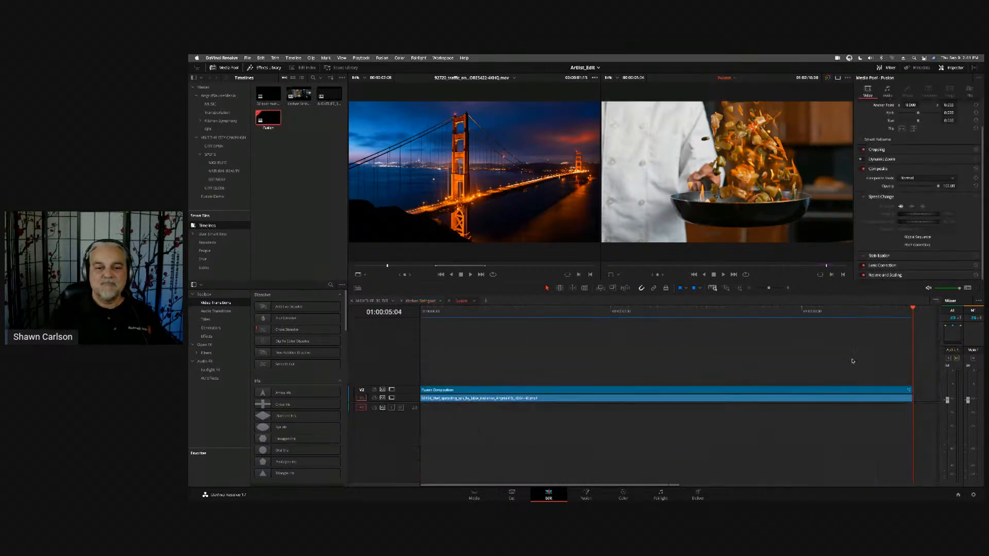
{"action": "left_click", "coordinate": [926, 345]}
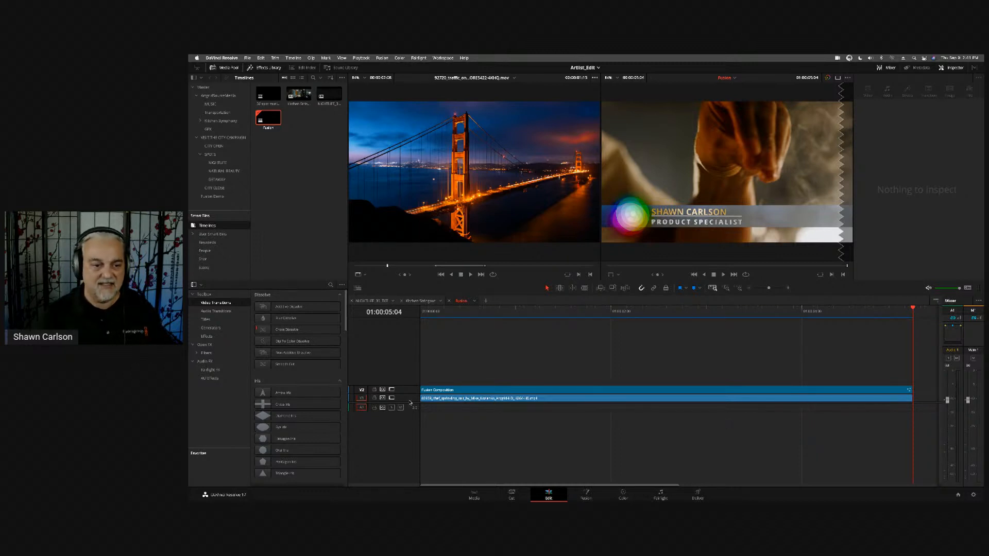
{"action": "left_click_drag", "start_coordinate": [411, 386], "coordinate": [412, 341]}
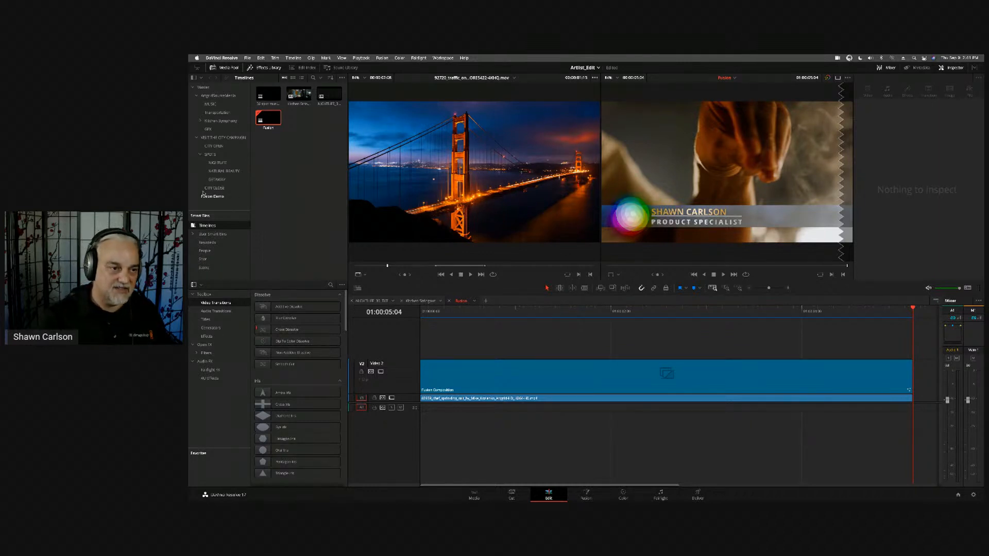
- Place the AGeditchallenge_first_frame.png graphic from the GFX bin on a new track above the Fusion Composition, and view frame 01:00:02:07
{"action": "left_click", "coordinate": [209, 129]}
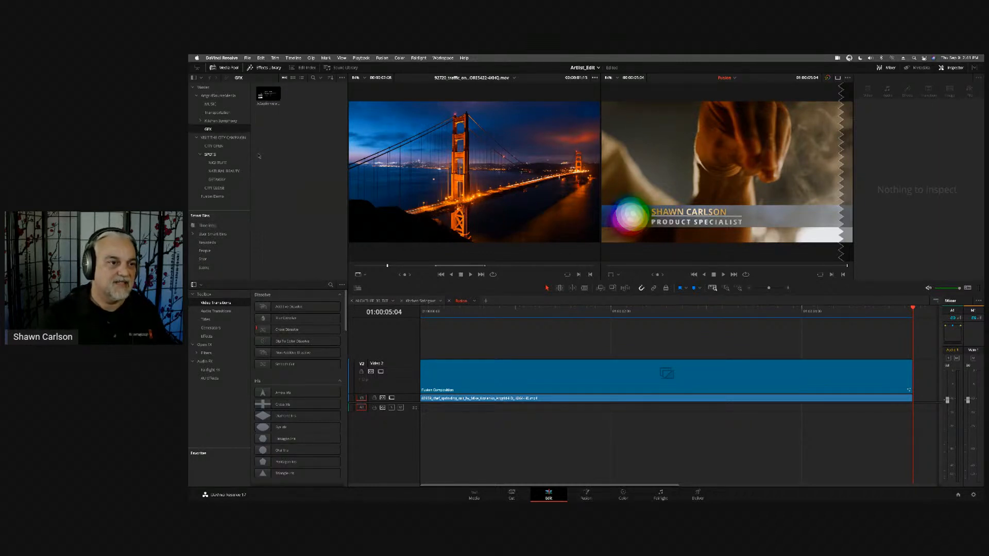
{"action": "left_click_drag", "start_coordinate": [268, 94], "coordinate": [481, 352]}
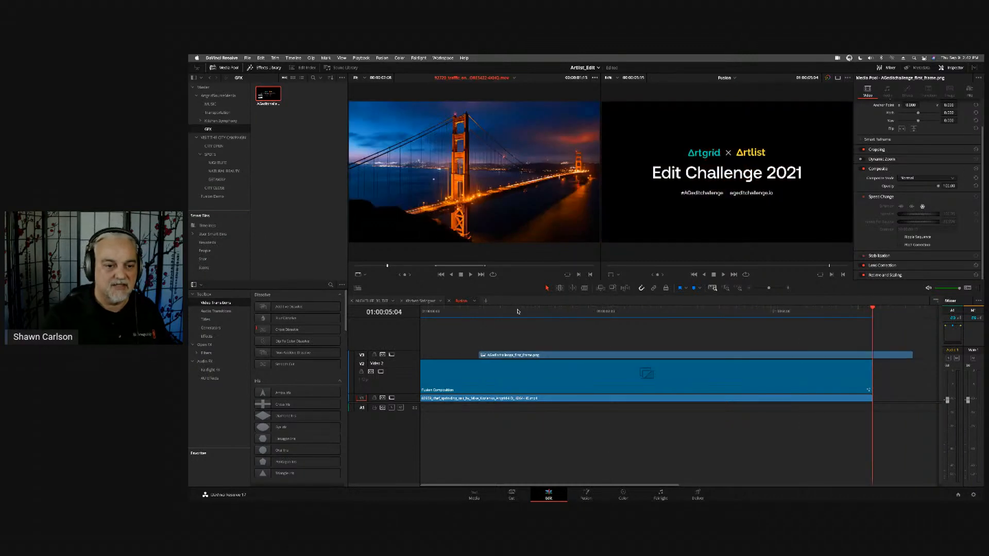
{"action": "left_click_drag", "start_coordinate": [523, 310], "coordinate": [621, 304]}
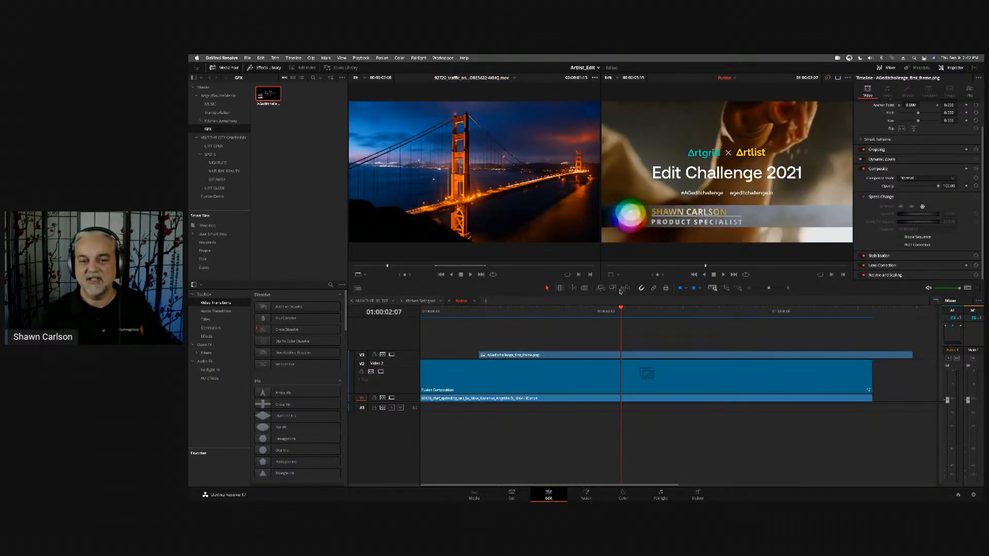
- Set the composite mode of the AGeditchallenge_first_frame.png clip to Difference
{"action": "left_click", "coordinate": [698, 356]}
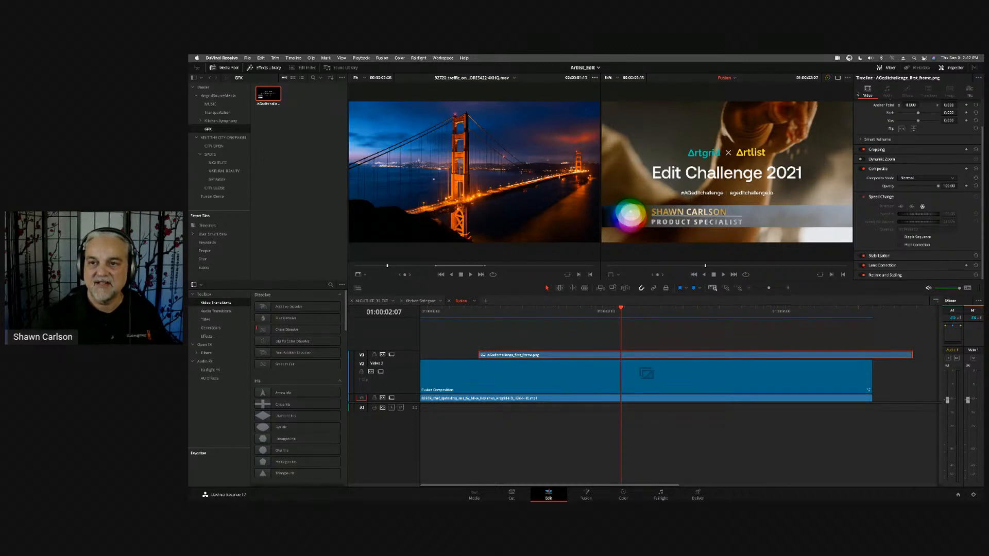
{"action": "scroll", "coordinate": [930, 140], "scroll_direction": "up", "scroll_amount": 2}
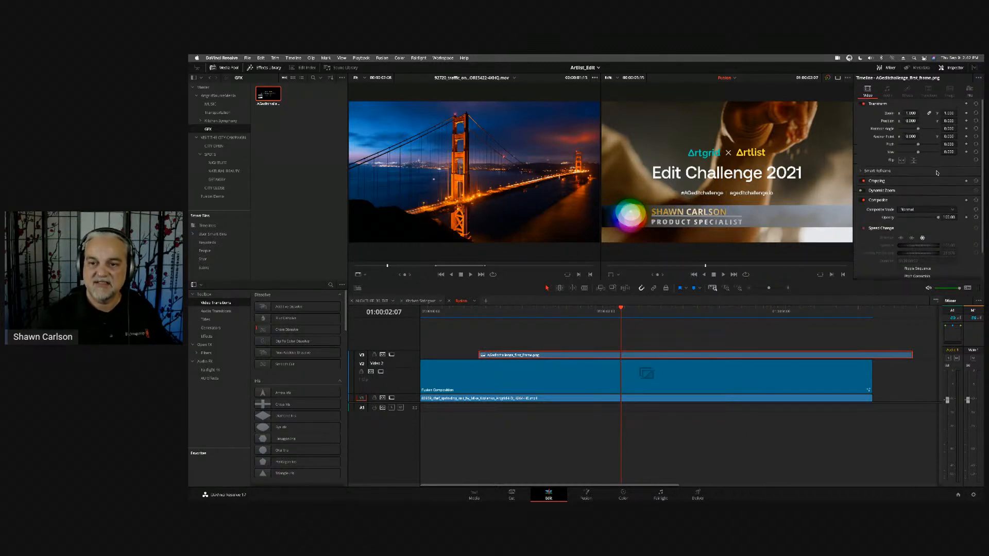
{"action": "left_click", "coordinate": [934, 210]}
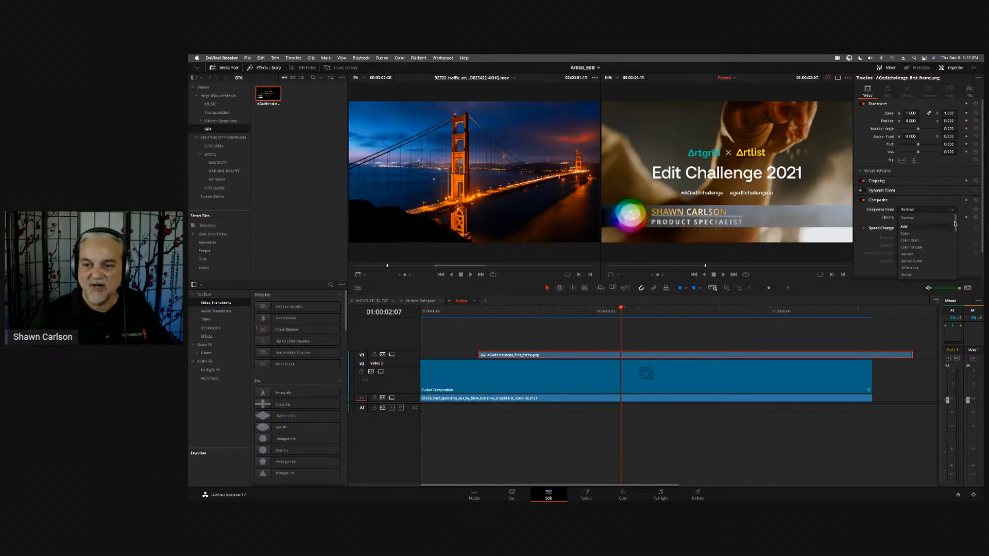
{"action": "mouse_move", "coordinate": [955, 224]}
{"action": "left_mouse_down"}
{"action": "mouse_move", "coordinate": [953, 254]}
{"action": "mouse_move", "coordinate": [954, 232]}
{"action": "left_mouse_up"}
{"action": "left_click", "coordinate": [910, 233]}
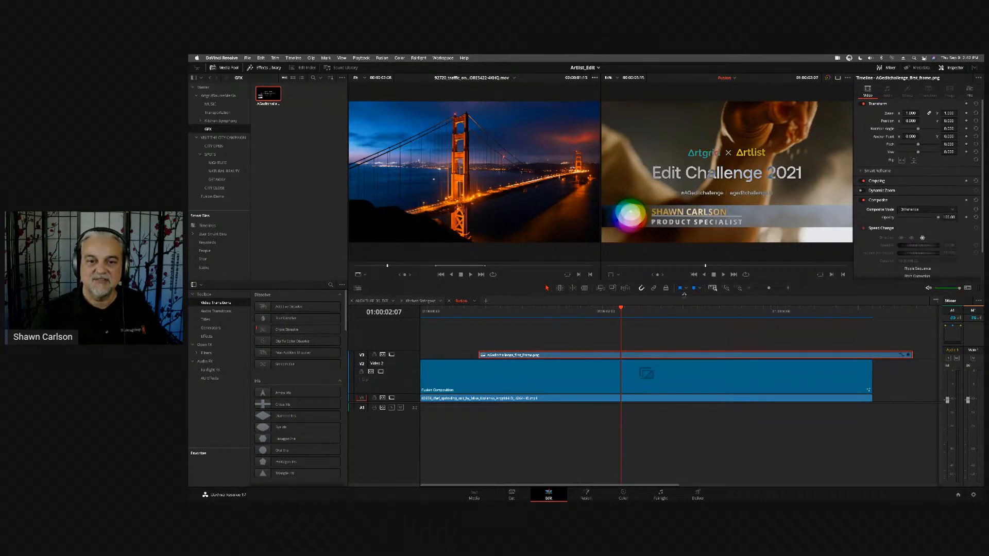
- Delete the AGeditchallenge_first_frame.png clip from the track above the Fusion Composition
{"action": "left_click_drag", "start_coordinate": [630, 308], "coordinate": [608, 313]}
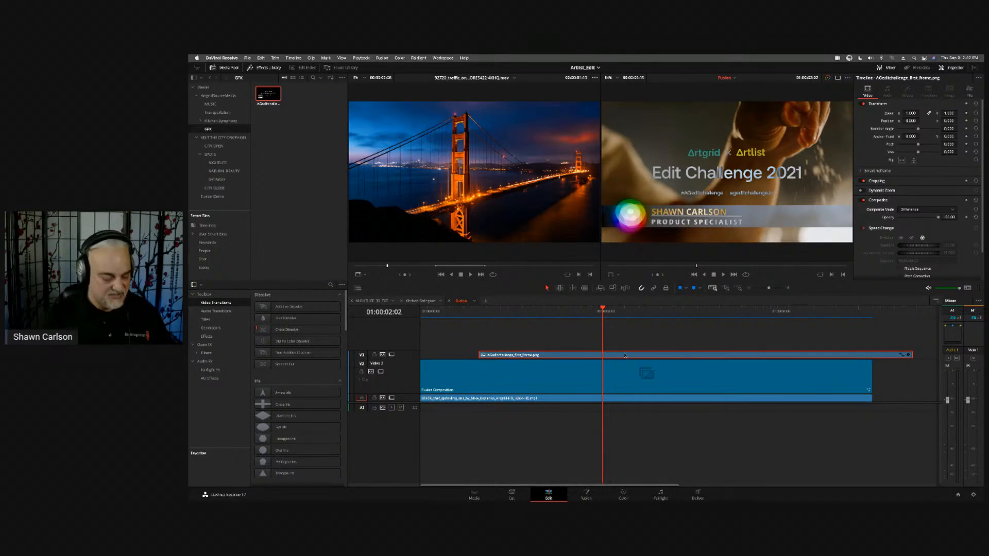
{"action": "key", "text": "Delete"}
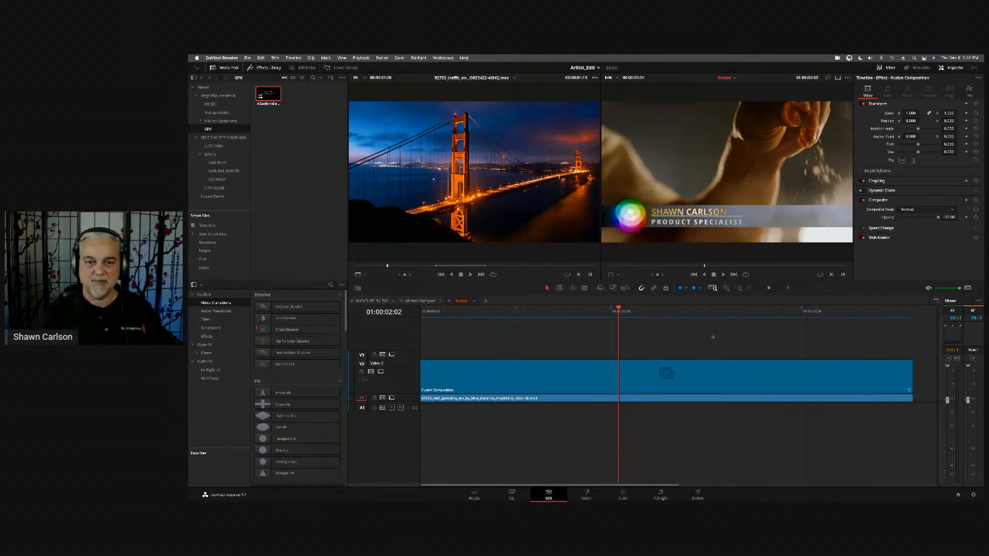
- Open the Fusion Composition on the Fusion page and list the Tools categories of the Effects Library
{"action": "left_click", "coordinate": [586, 495]}
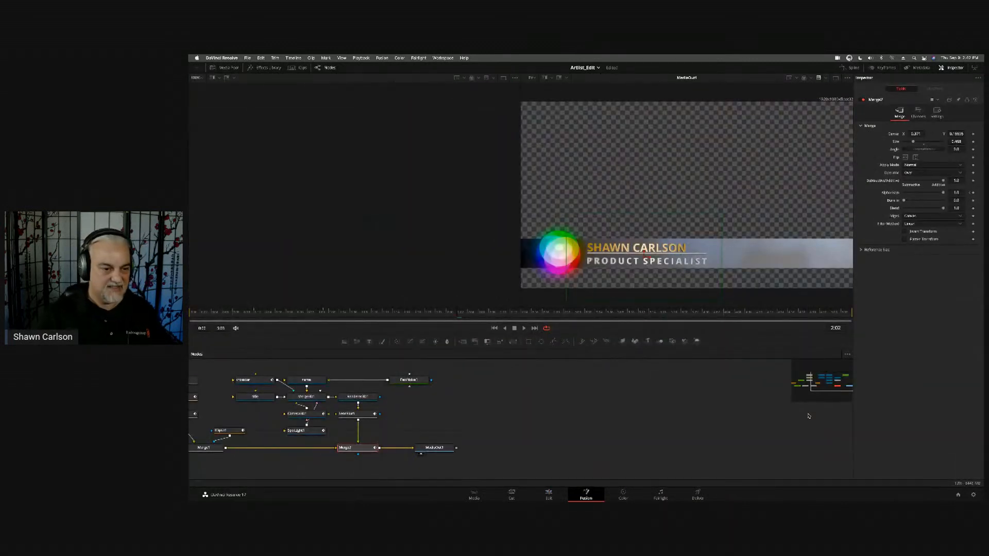
{"action": "left_click", "coordinate": [268, 68]}
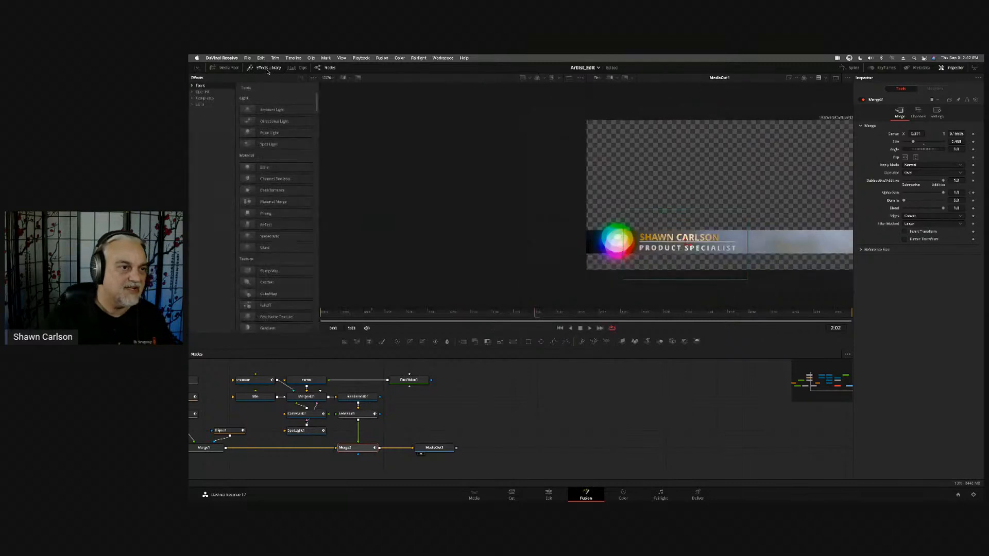
{"action": "left_click", "coordinate": [192, 86]}
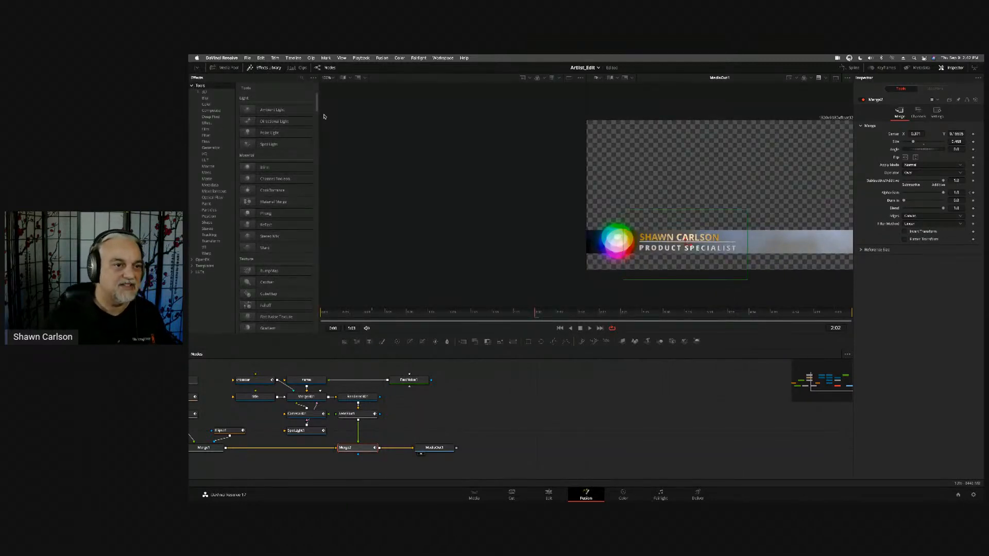
{"action": "mouse_move", "coordinate": [319, 104]}
{"action": "left_mouse_down"}
{"action": "mouse_move", "coordinate": [325, 304]}
{"action": "mouse_move", "coordinate": [324, 86]}
{"action": "left_mouse_up"}
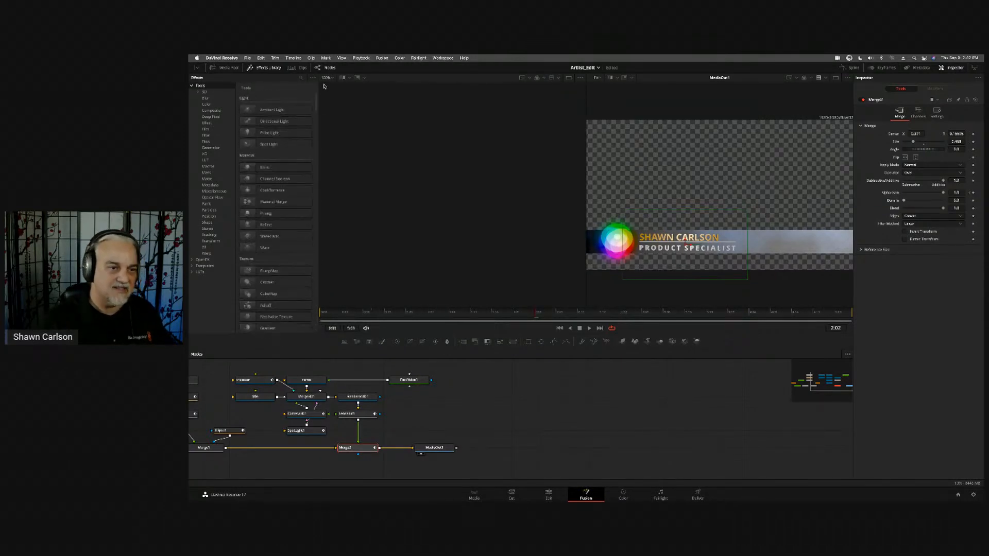
{"action": "left_click_drag", "start_coordinate": [497, 397], "coordinate": [764, 399]}
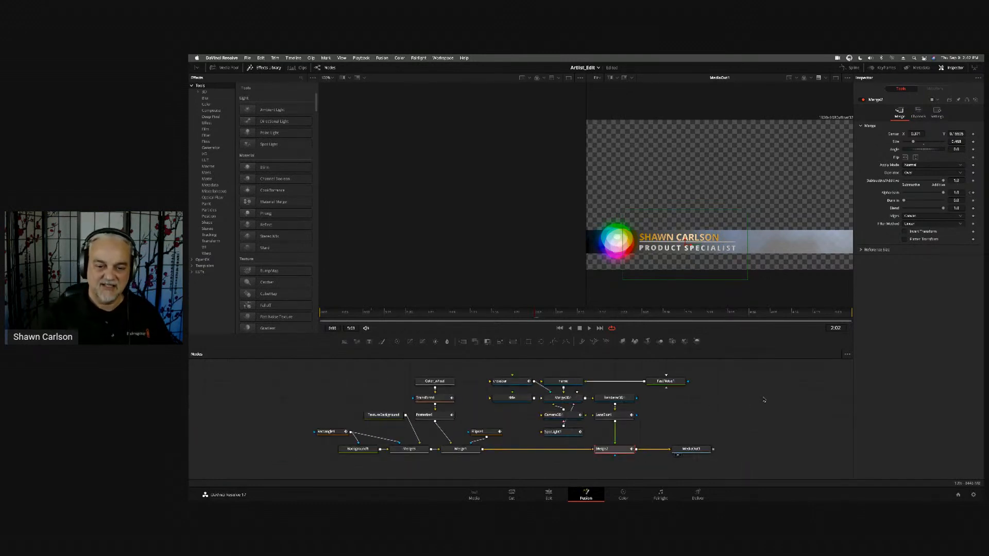
{"action": "left_click", "coordinate": [764, 400]}
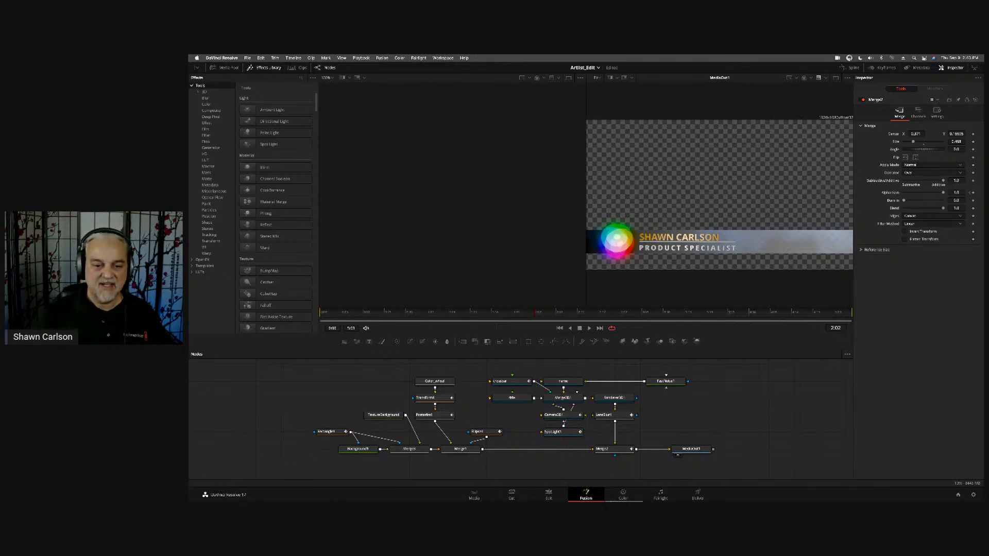
- Switch to the Color page and lower the Temp of the lower-third title clip's node to -4000
{"action": "left_click", "coordinate": [629, 495]}
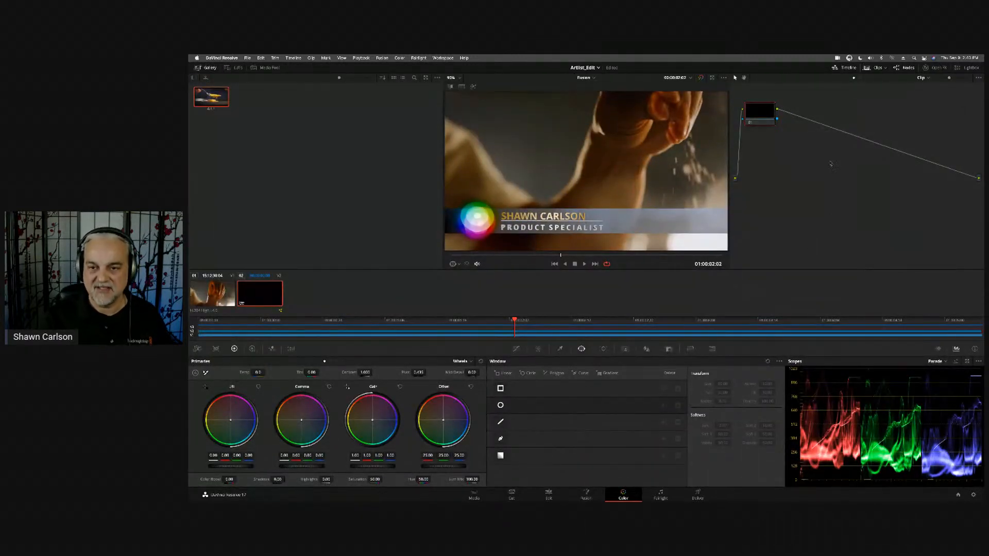
{"action": "mouse_move", "coordinate": [767, 114]}
{"action": "left_mouse_down"}
{"action": "mouse_move", "coordinate": [791, 116]}
{"action": "mouse_move", "coordinate": [780, 118]}
{"action": "left_mouse_up"}
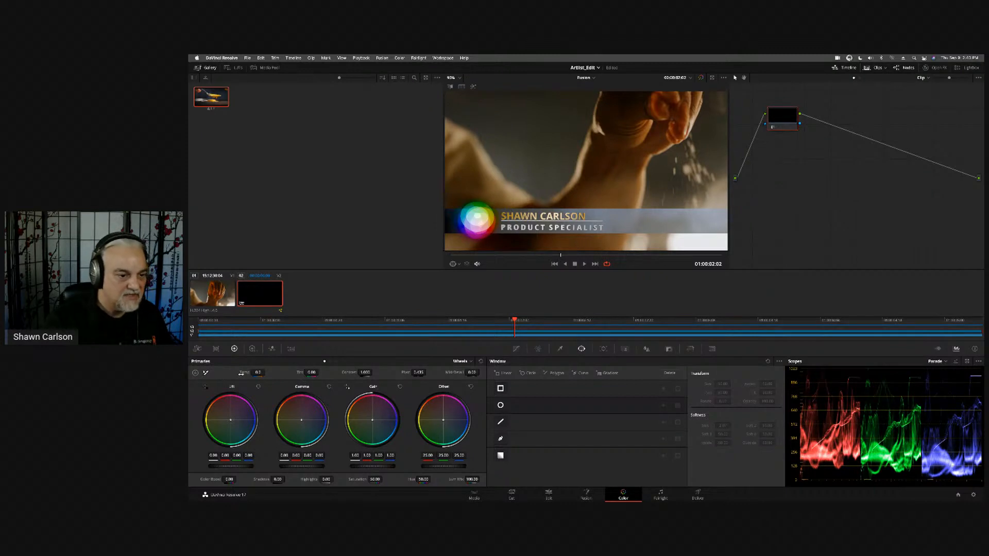
{"action": "left_click_drag", "start_coordinate": [252, 372], "coordinate": [216, 372]}
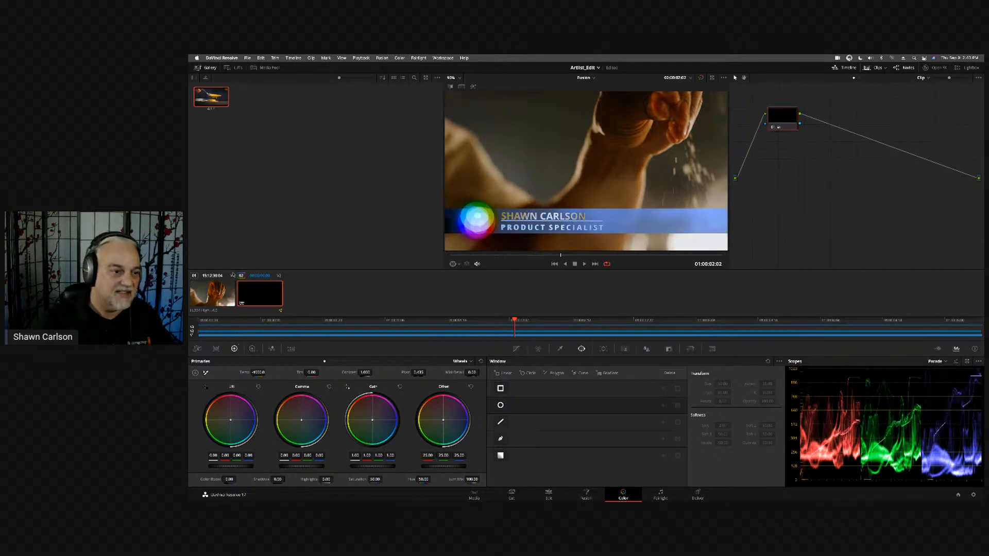
- Lower the Temp of clip 01, the sprinkling hand shot, to give it a cooler, bluish look
{"action": "left_click", "coordinate": [219, 293]}
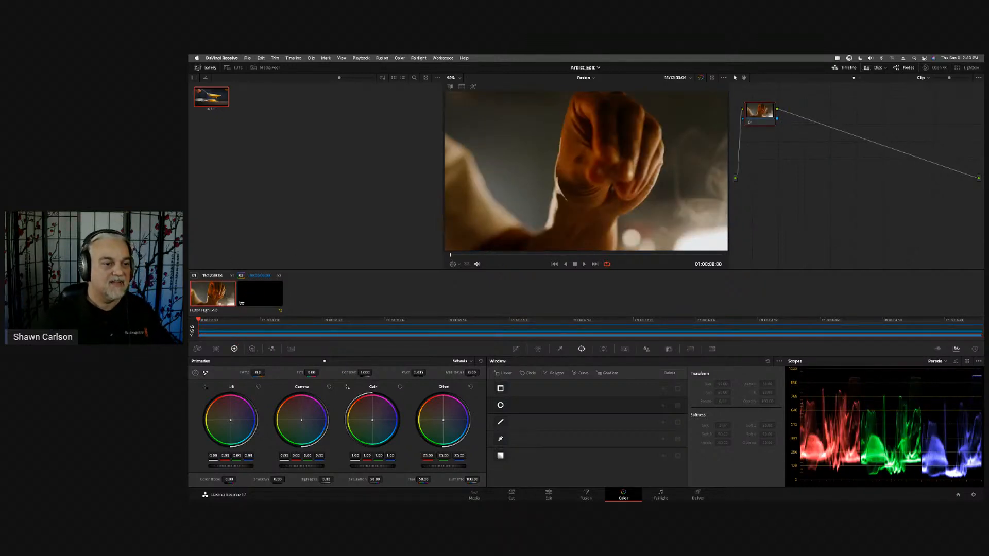
{"action": "left_click_drag", "start_coordinate": [265, 372], "coordinate": [202, 372]}
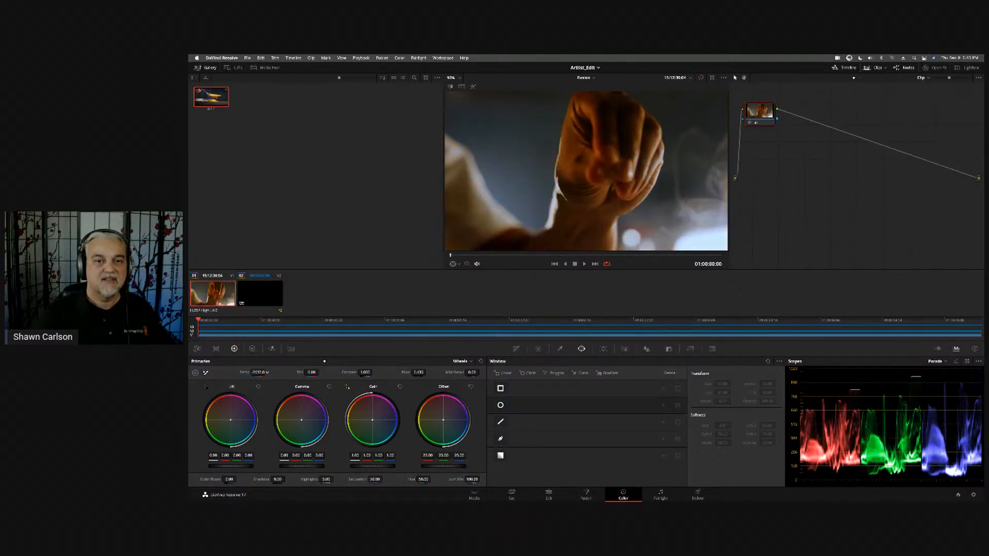
- Reset all grades and nodes on the lower-third title clip
{"action": "left_click", "coordinate": [262, 299]}
{"action": "right_click", "coordinate": [780, 154]}
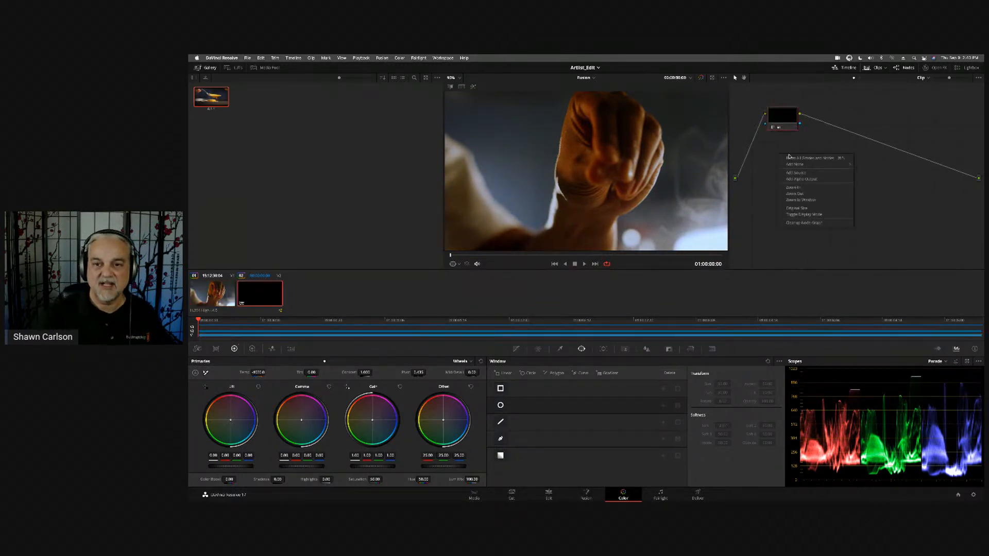
{"action": "left_click", "coordinate": [794, 158]}
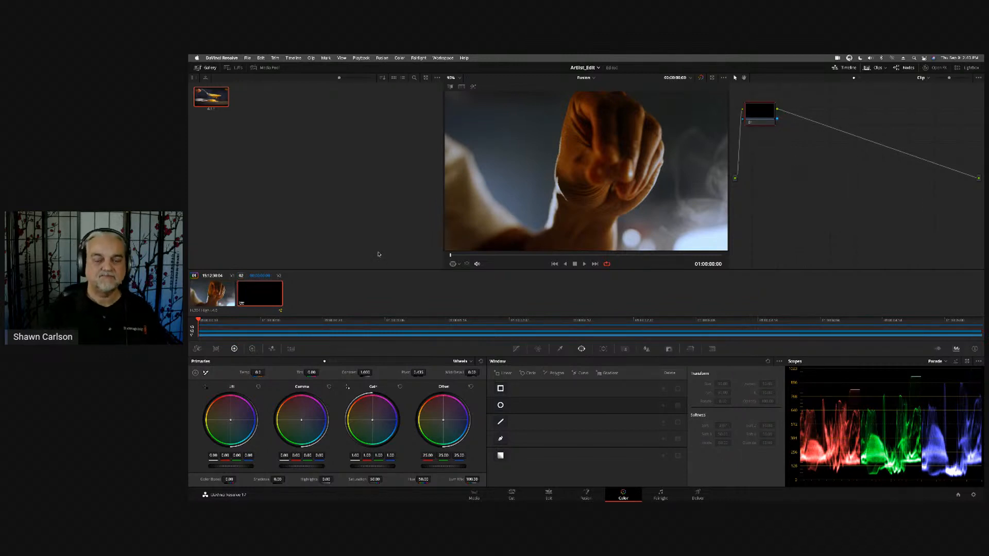
- Return to the lower-third title's composition on the Fusion page and move the Background1 node away from the Merge nodes, beyond the rectangle node
{"action": "left_click", "coordinate": [584, 496]}
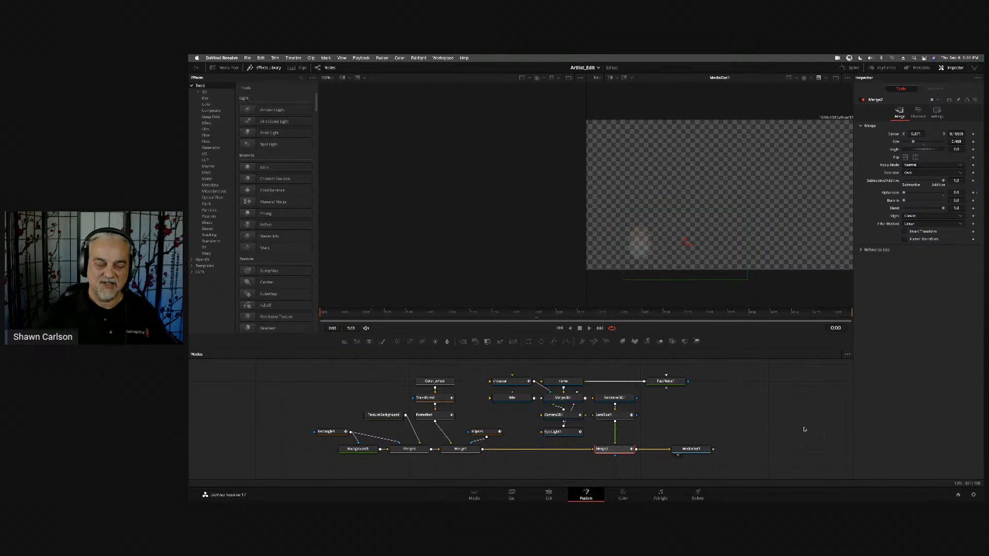
{"action": "left_click", "coordinate": [347, 385]}
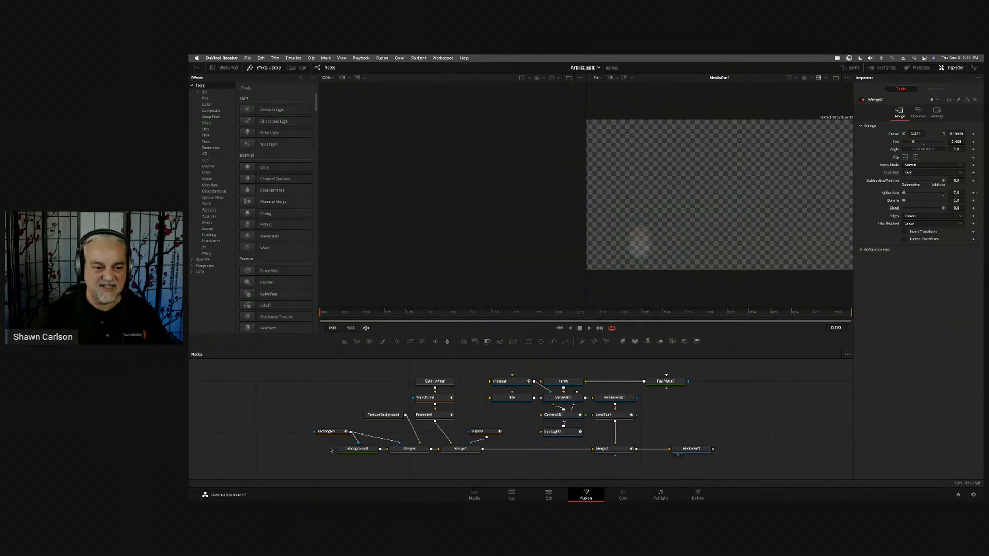
{"action": "left_click_drag", "start_coordinate": [360, 452], "coordinate": [245, 457]}
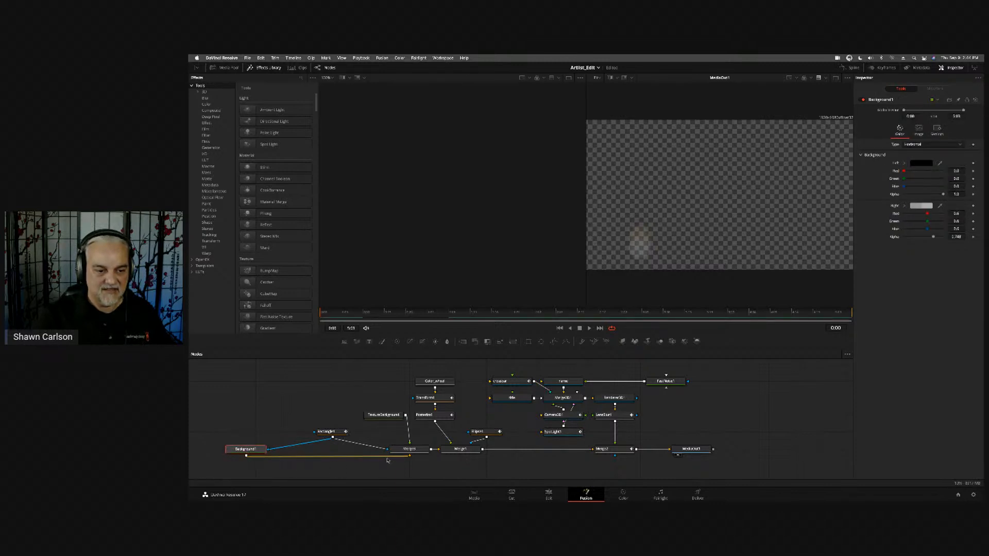
- Move the Background1 node closer to the Rectangle1 node, view it in the first viewer and scrub back to the start
{"action": "left_click_drag", "start_coordinate": [248, 446], "coordinate": [276, 448]}
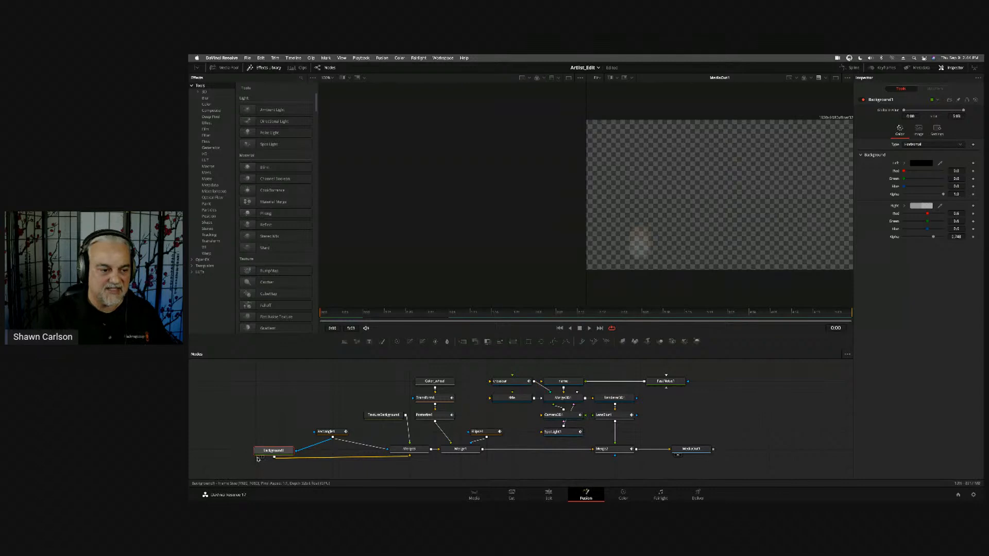
{"action": "left_click", "coordinate": [257, 458]}
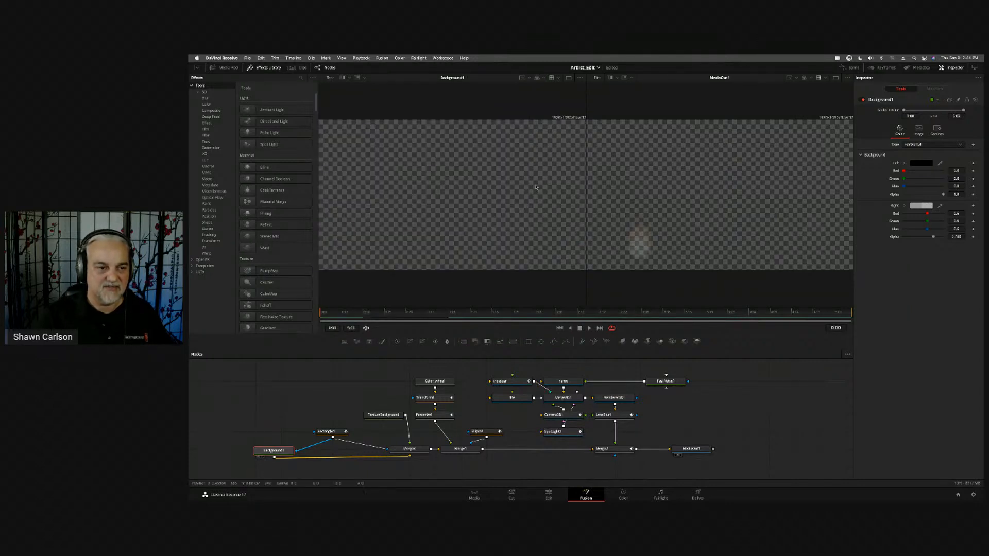
{"action": "left_click", "coordinate": [360, 313]}
{"action": "left_click_drag", "start_coordinate": [503, 330], "coordinate": [325, 312]}
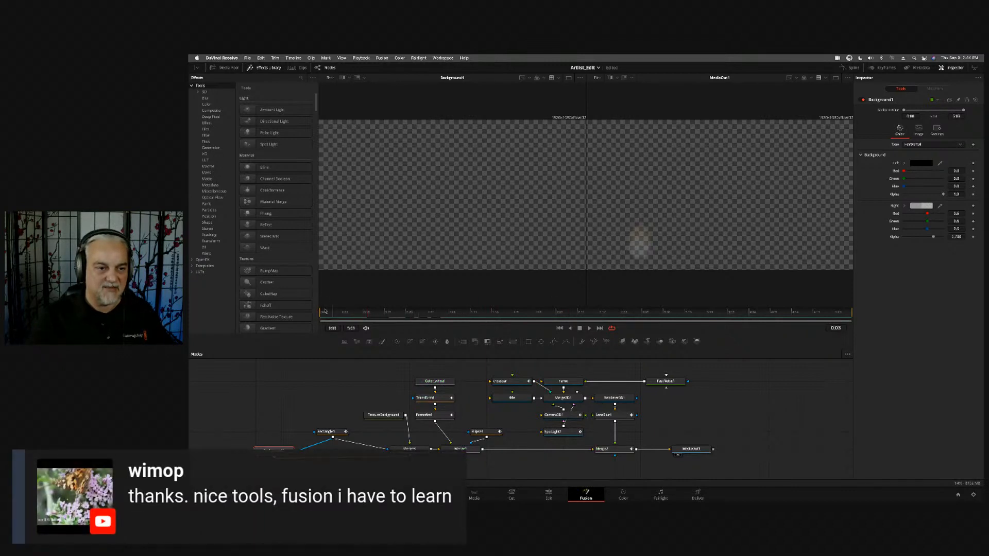
- Add a second Background node in an empty area of the graph, view it and set its type to Gradient
{"action": "left_click", "coordinate": [365, 386]}
{"action": "left_click", "coordinate": [345, 342]}
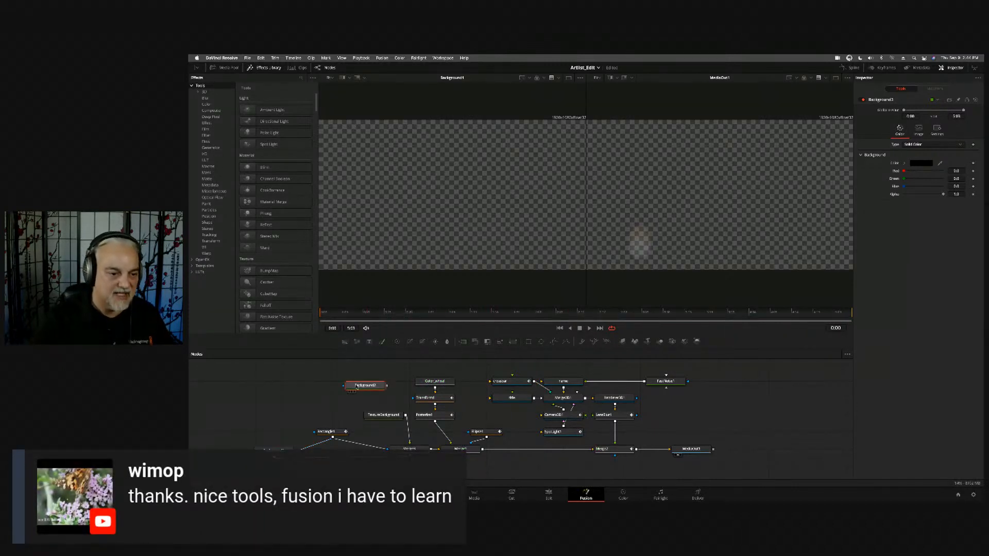
{"action": "left_click_drag", "start_coordinate": [357, 388], "coordinate": [378, 177]}
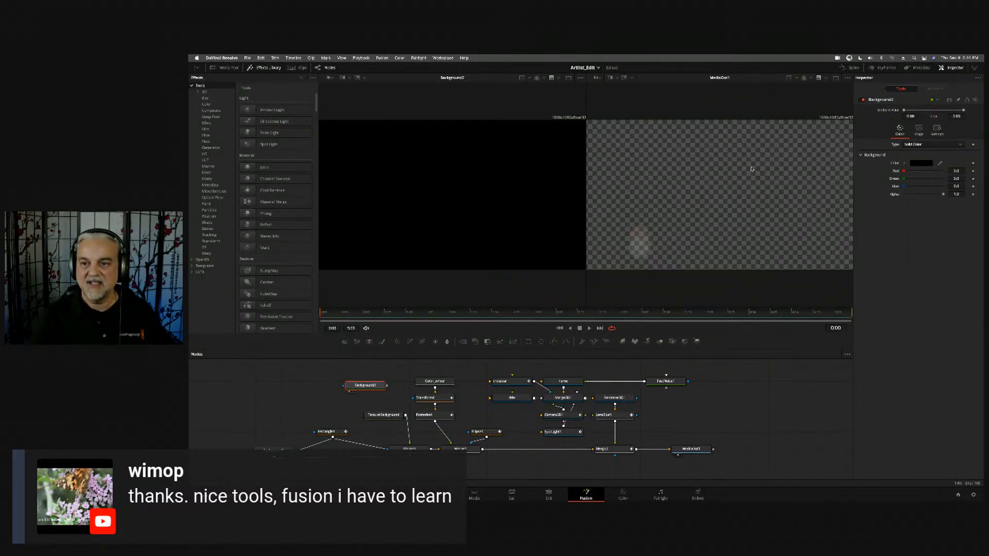
{"action": "left_click", "coordinate": [927, 144]}
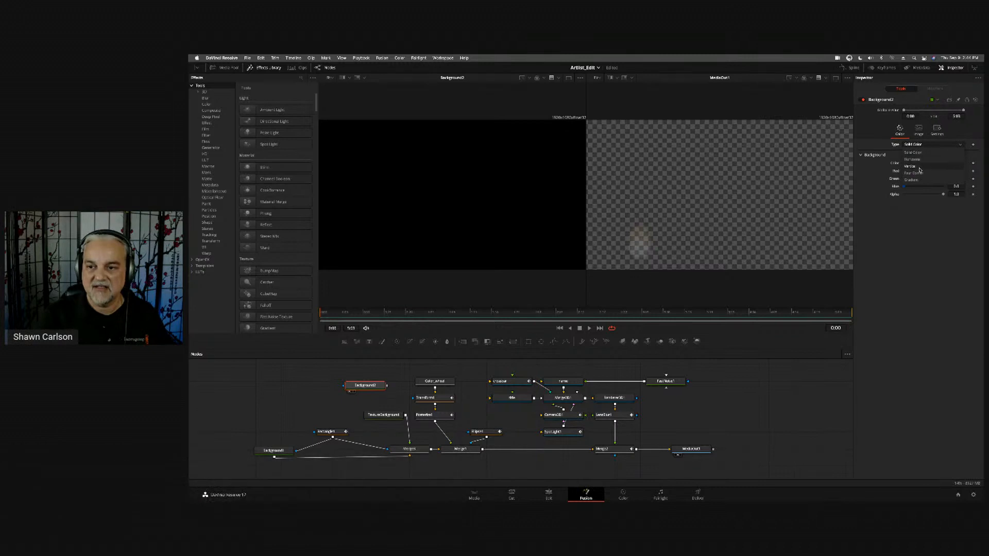
{"action": "left_click", "coordinate": [921, 180]}
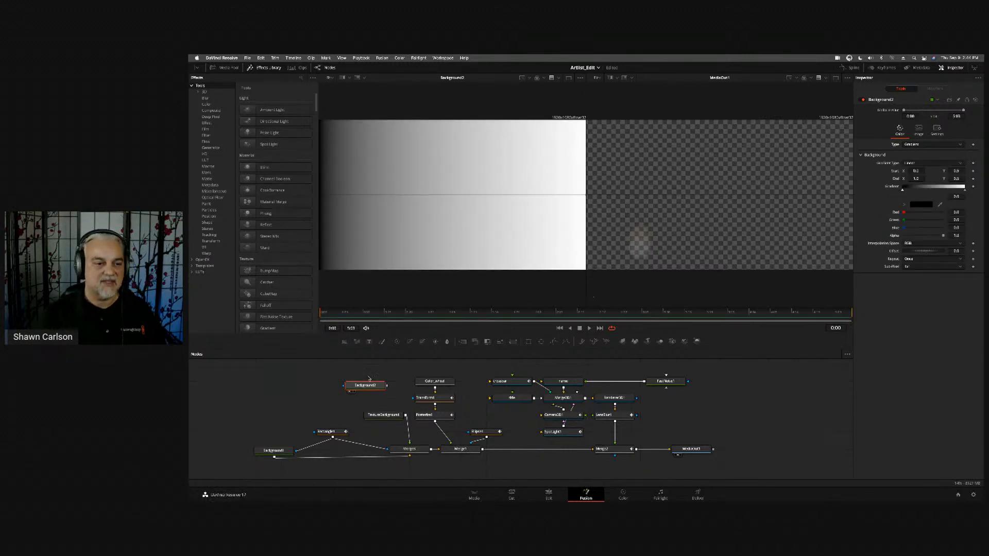
- Mask the gradient Background with a rectangle stretched into a thin full-width band, and delete both demo nodes
{"action": "left_click_drag", "start_coordinate": [367, 384], "coordinate": [356, 383]}
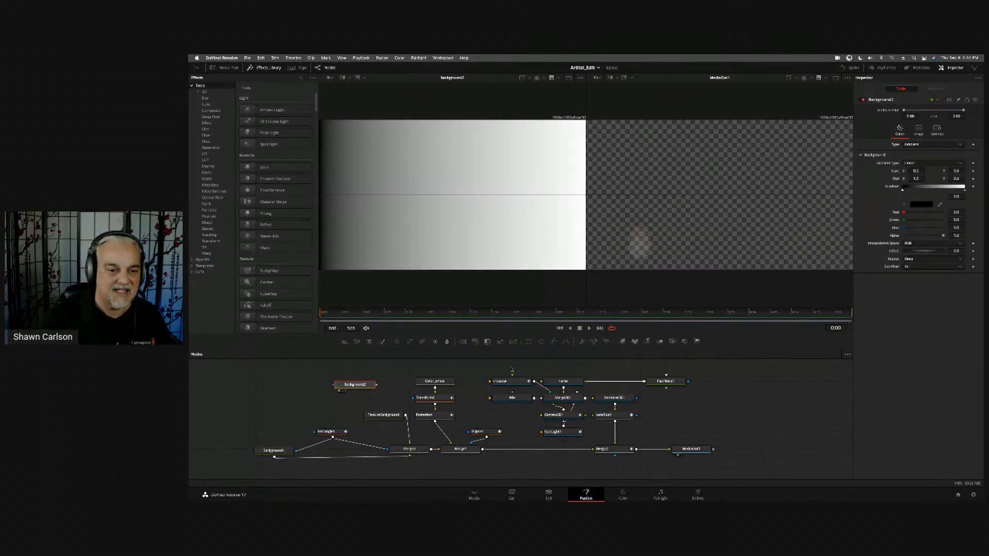
{"action": "left_click", "coordinate": [528, 341]}
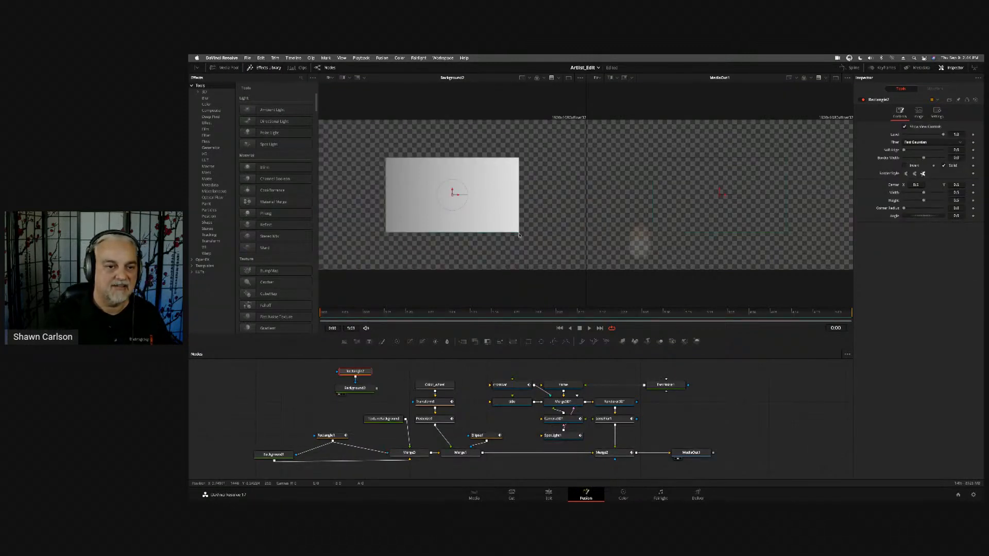
{"action": "left_click_drag", "start_coordinate": [520, 235], "coordinate": [586, 216]}
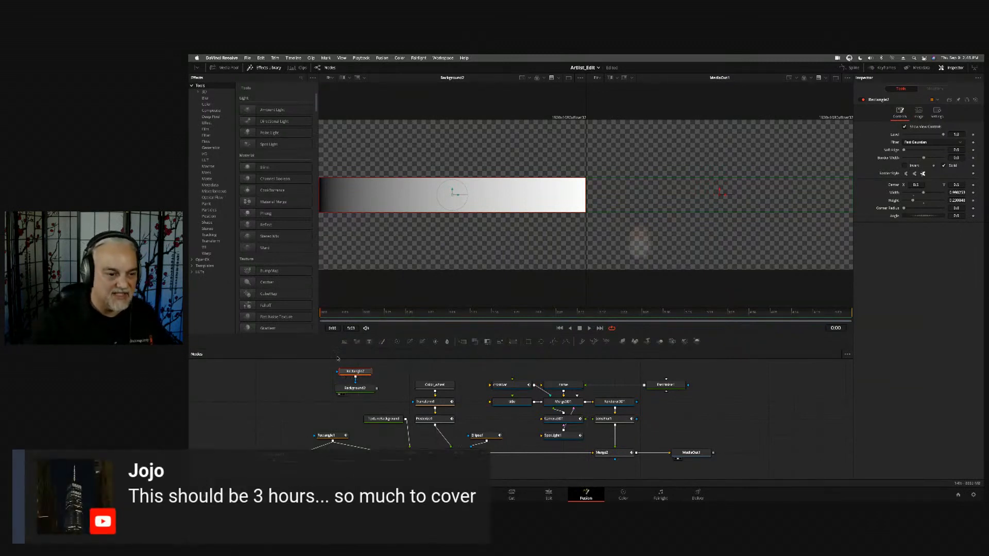
{"action": "left_click_drag", "start_coordinate": [300, 368], "coordinate": [380, 389]}
{"action": "key", "text": "Delete"}
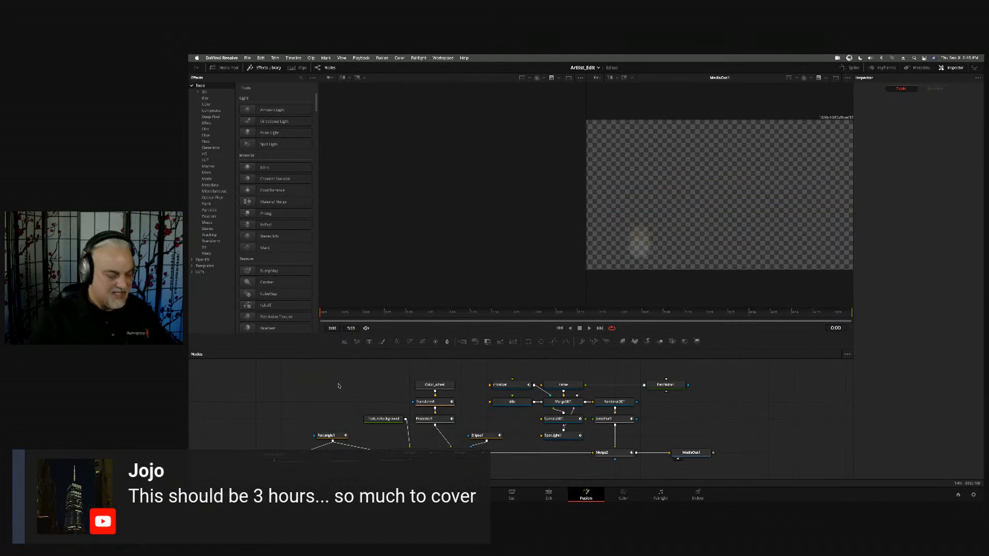
- View the Rectangle1 mask in the first viewer and scrub through its animation to frame 4:21
{"action": "left_click", "coordinate": [330, 436]}
{"action": "left_click_drag", "start_coordinate": [330, 436], "coordinate": [394, 210]}
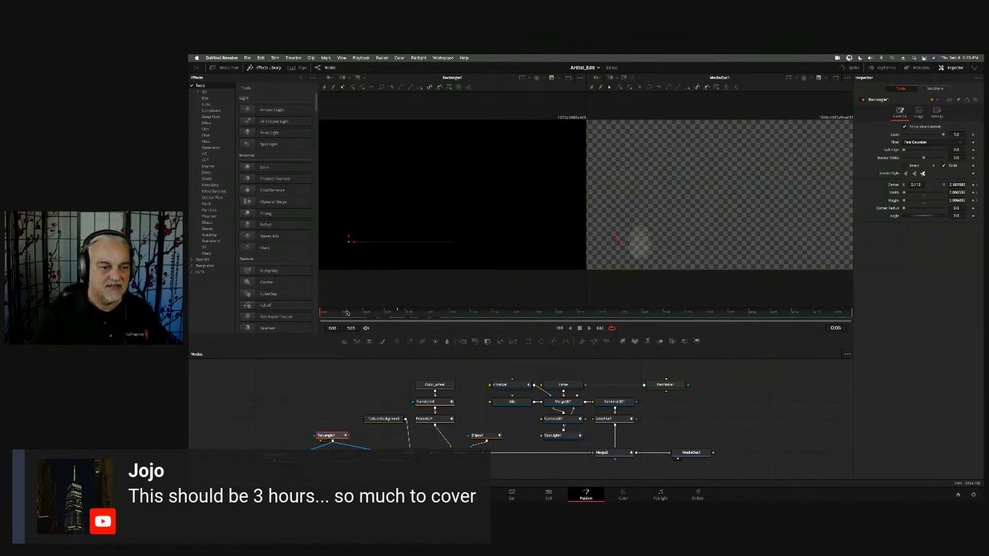
{"action": "left_click_drag", "start_coordinate": [346, 313], "coordinate": [824, 317]}
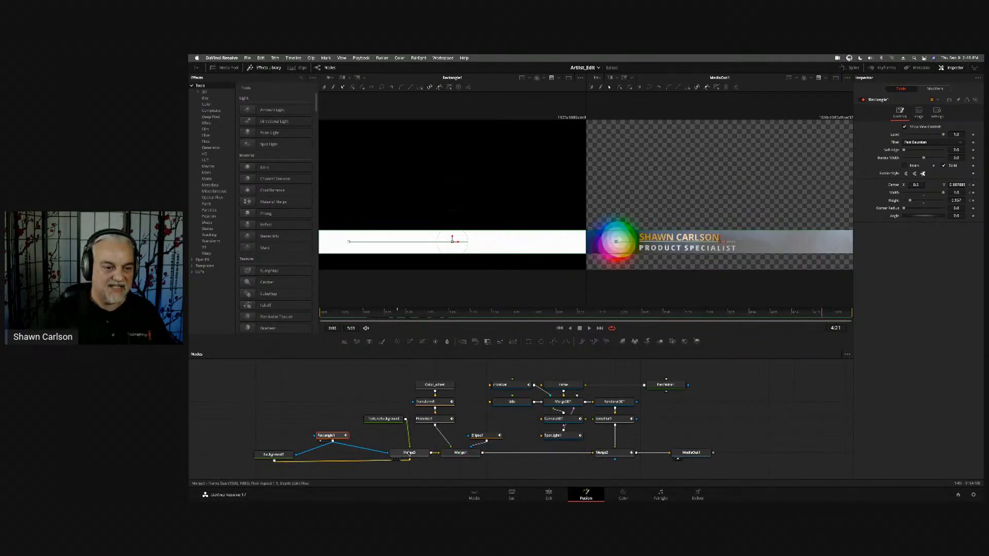
- Spread out the TextureBackground node and the first Merge node it feeds so their connection is easier to follow
{"action": "left_click_drag", "start_coordinate": [410, 453], "coordinate": [393, 457]}
{"action": "left_click_drag", "start_coordinate": [385, 418], "coordinate": [374, 386]}
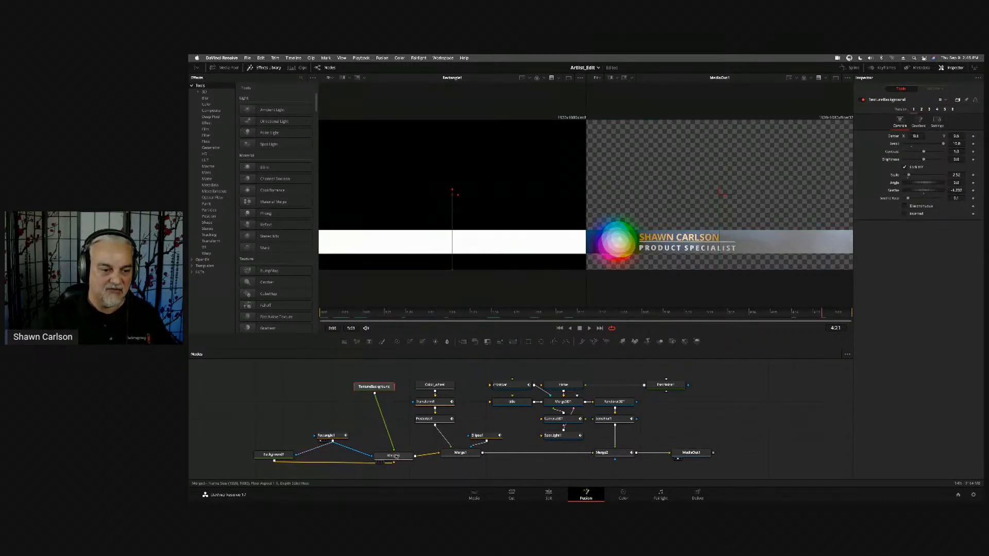
{"action": "left_click_drag", "start_coordinate": [396, 456], "coordinate": [392, 455]}
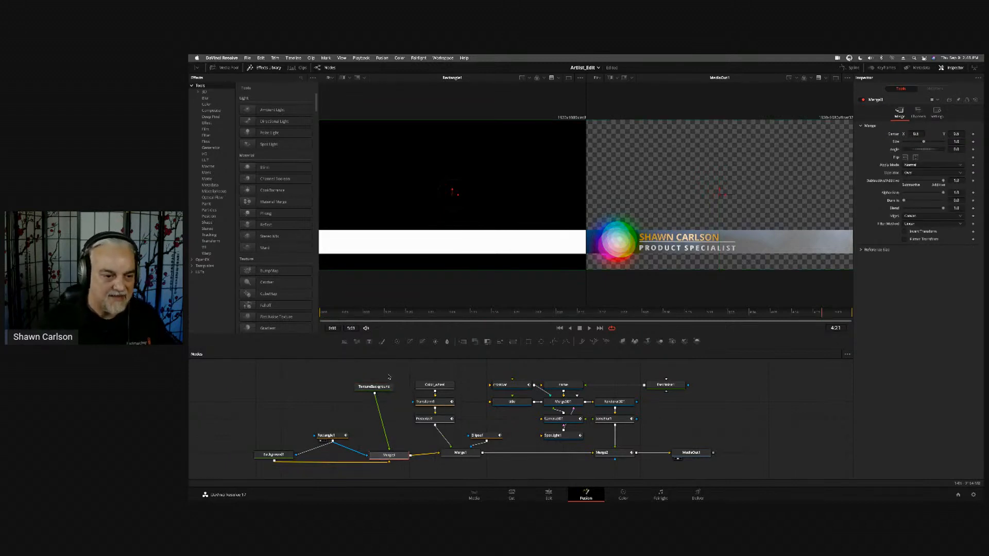
- Preview the moving TextureBackground in the first viewer, and inspect its merged result masked to the strip at 4:20
{"action": "left_click_drag", "start_coordinate": [377, 392], "coordinate": [407, 184]}
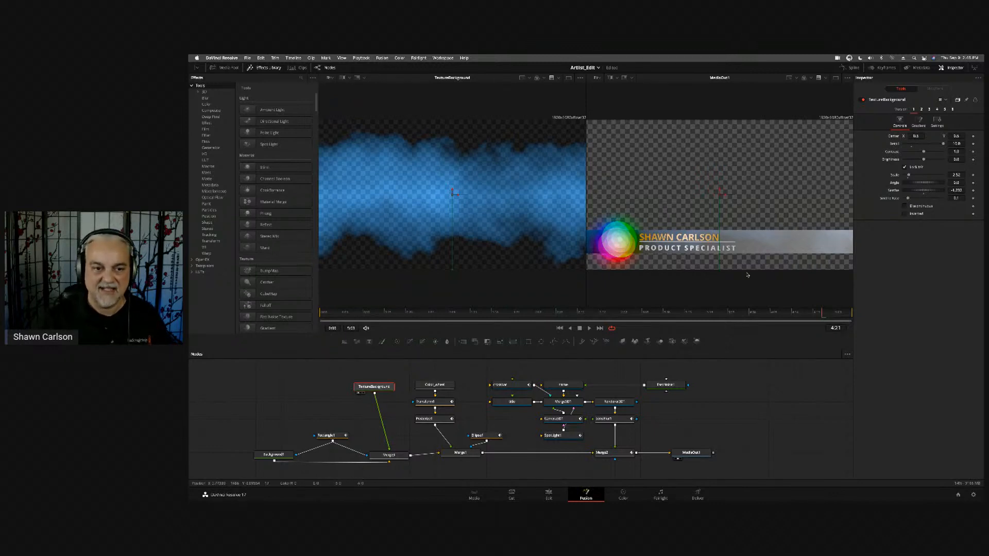
{"action": "key", "text": "space"}
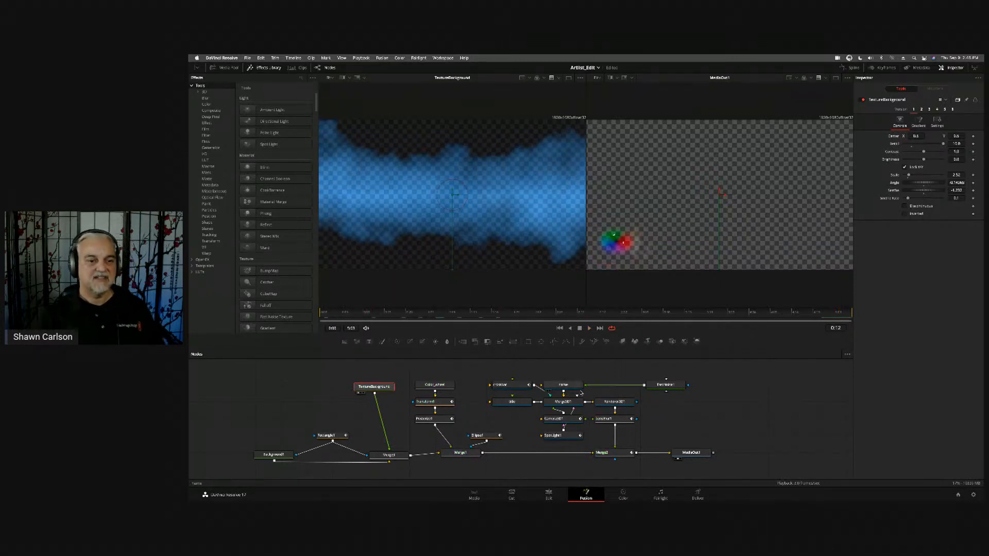
{"action": "left_click", "coordinate": [389, 456]}
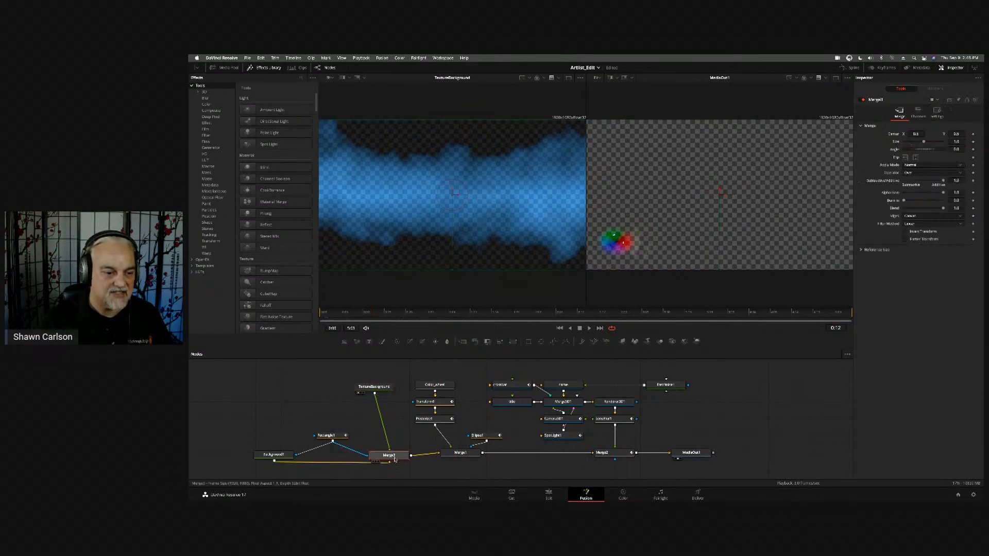
{"action": "key", "text": "1"}
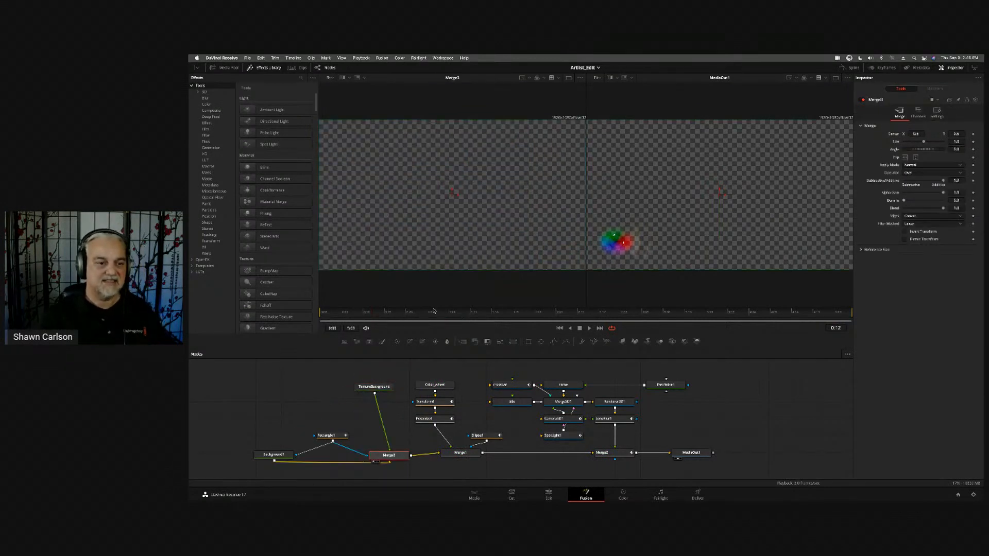
{"action": "left_click_drag", "start_coordinate": [436, 313], "coordinate": [819, 324]}
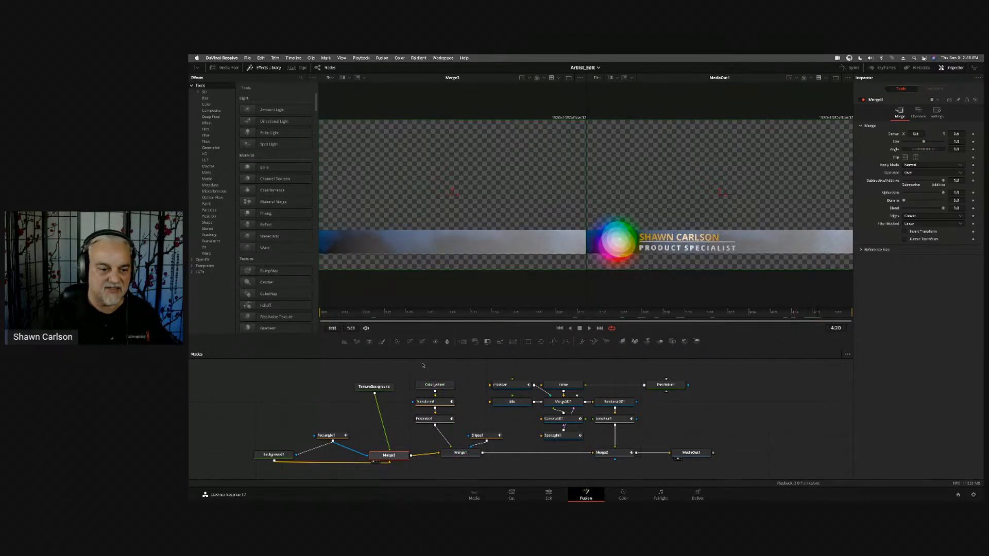
- Nudge the Merge1 node and view the Color_wheel, its Transform and the following effect node in turn in the first viewer
{"action": "left_click_drag", "start_coordinate": [464, 457], "coordinate": [469, 459]}
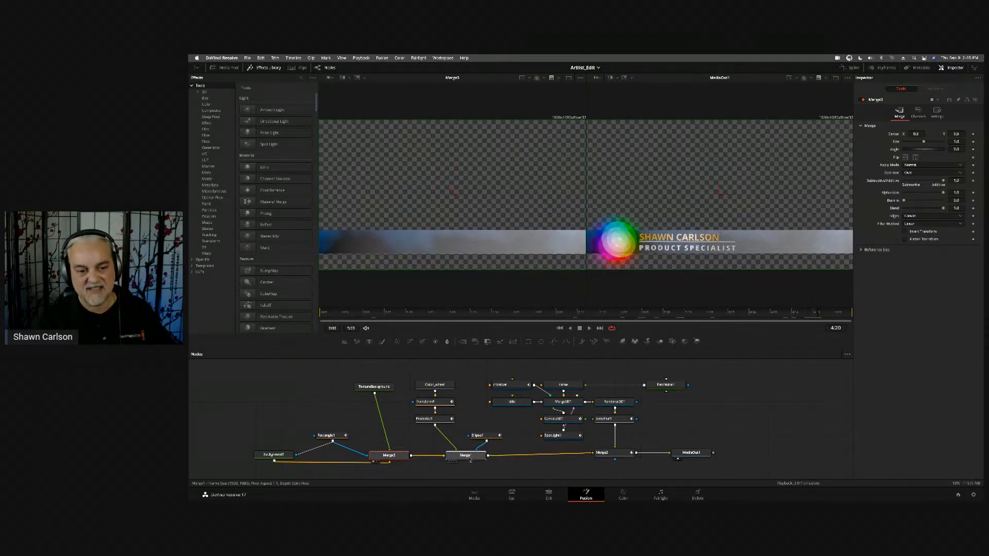
{"action": "left_click", "coordinate": [435, 385]}
{"action": "key", "text": "1"}
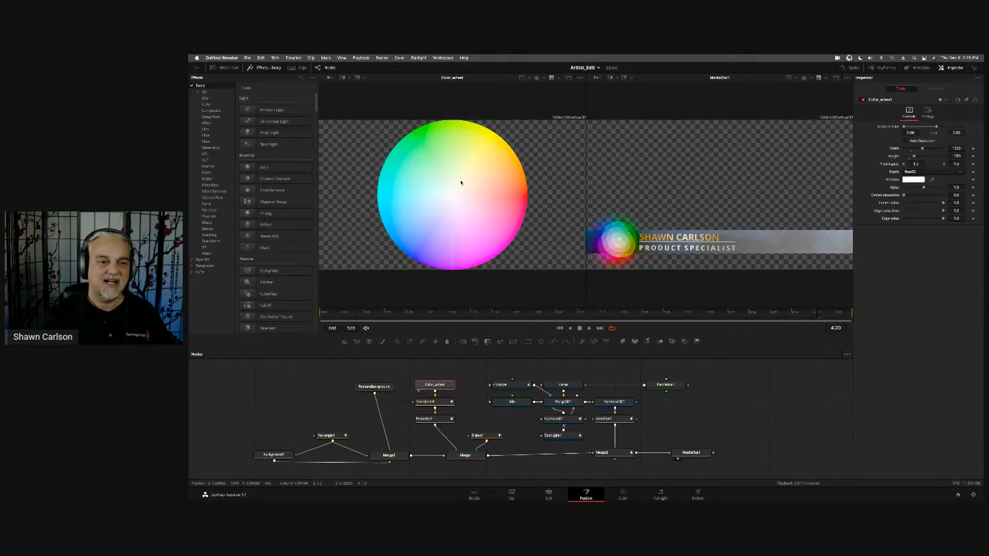
{"action": "key", "text": "1"}
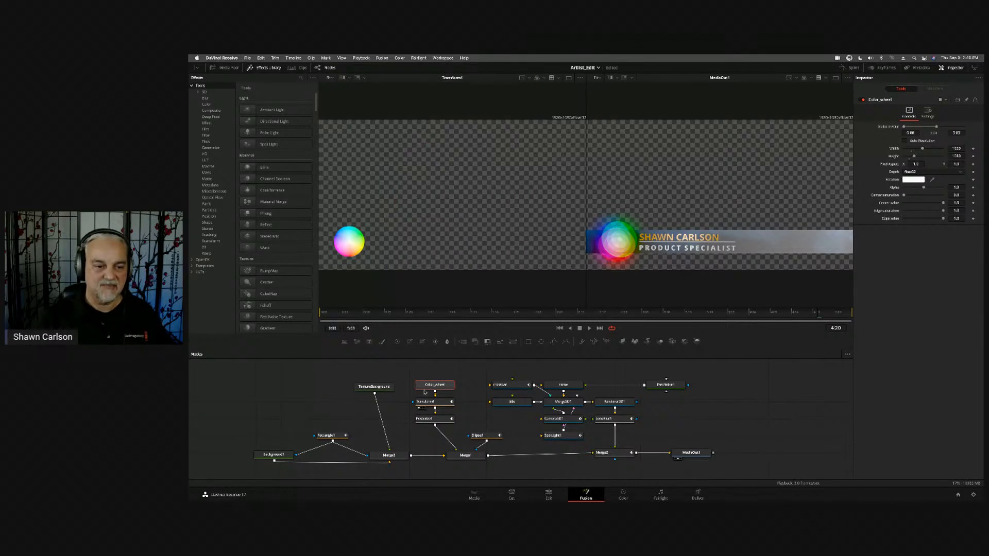
{"action": "key", "text": "1"}
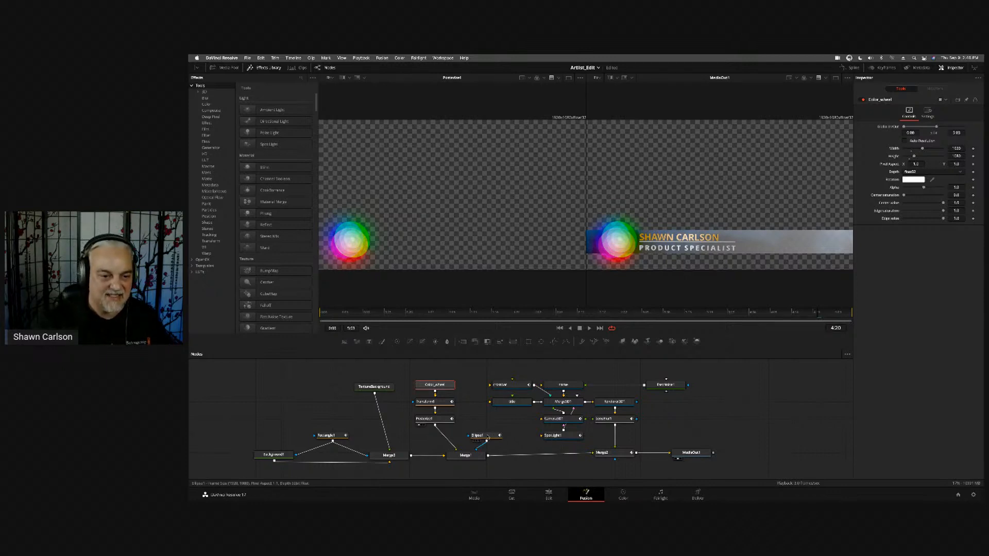
- Move the Ellipse1 mask node directly above Merge1, and select Merge1
{"action": "left_click_drag", "start_coordinate": [488, 437], "coordinate": [472, 433]}
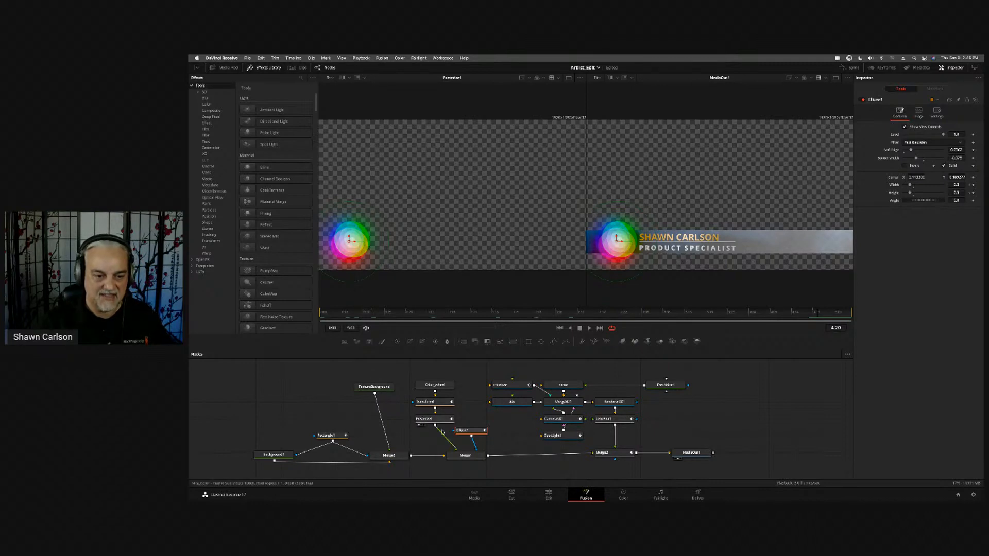
{"action": "left_click", "coordinate": [474, 458]}
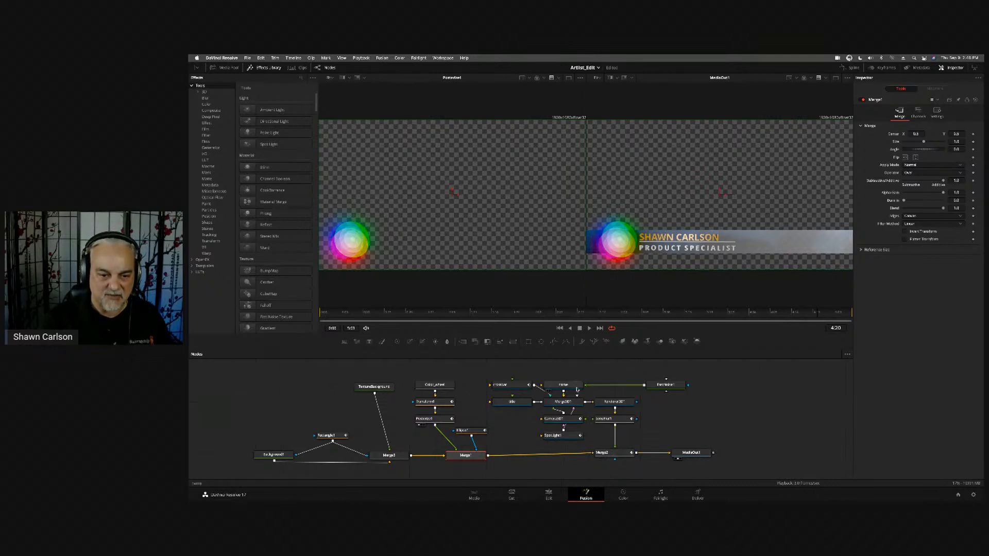
- View Merge3D1 in the first viewer and examine its 3D title text up close and from farther away
{"action": "left_click", "coordinate": [564, 403]}
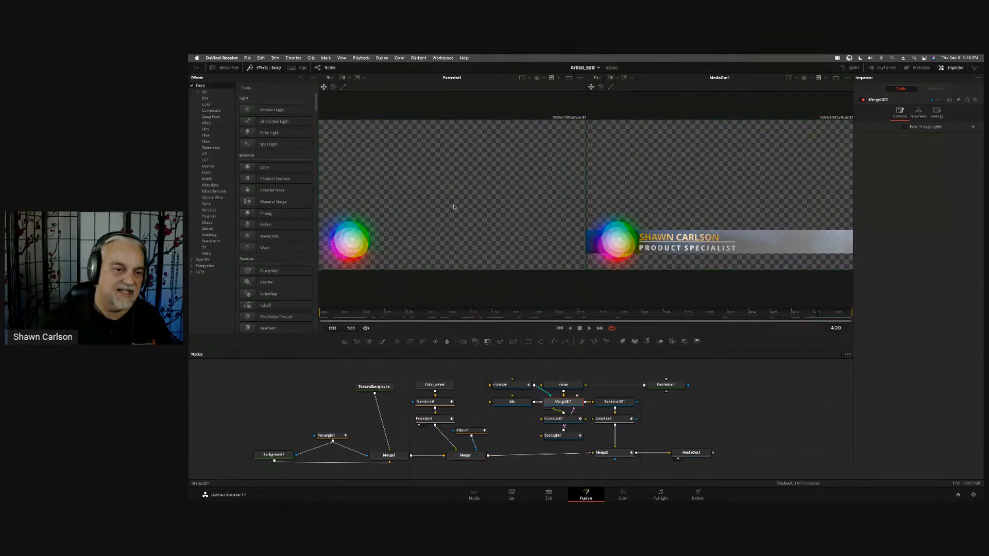
{"action": "key", "text": "1"}
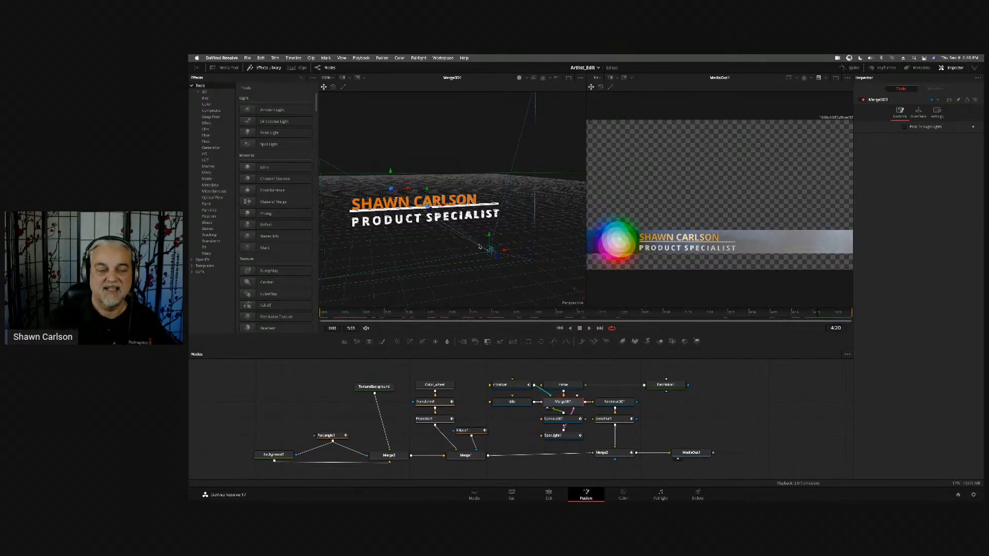
{"action": "scroll", "coordinate": [479, 247], "scroll_direction": "up", "scroll_amount": 3}
{"action": "scroll", "coordinate": [475, 274], "scroll_direction": "down", "scroll_amount": 4}
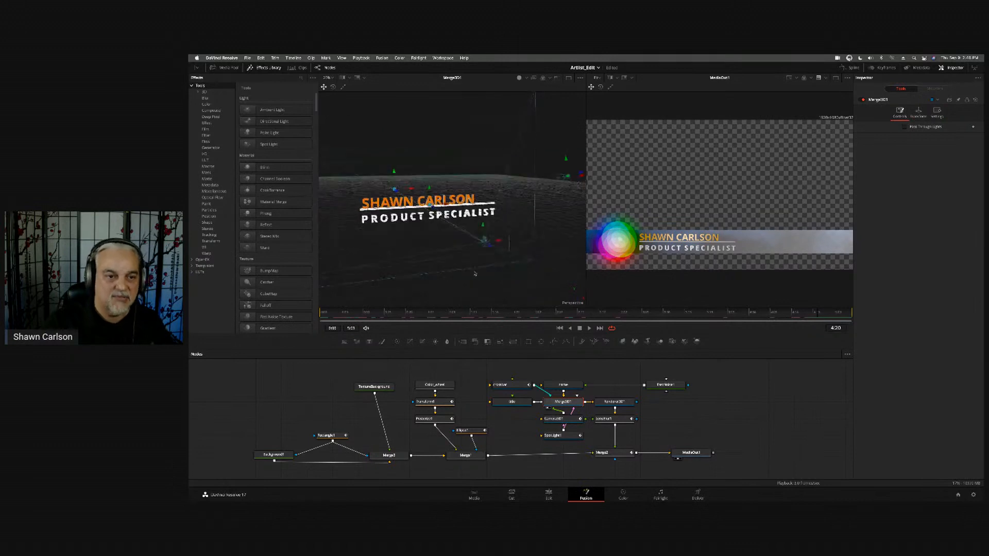
{"action": "scroll", "coordinate": [475, 274], "scroll_direction": "down", "scroll_amount": 4}
{"action": "scroll", "coordinate": [458, 284], "scroll_direction": "up", "scroll_amount": 5}
{"action": "scroll", "coordinate": [482, 226], "scroll_direction": "down", "scroll_amount": 1}
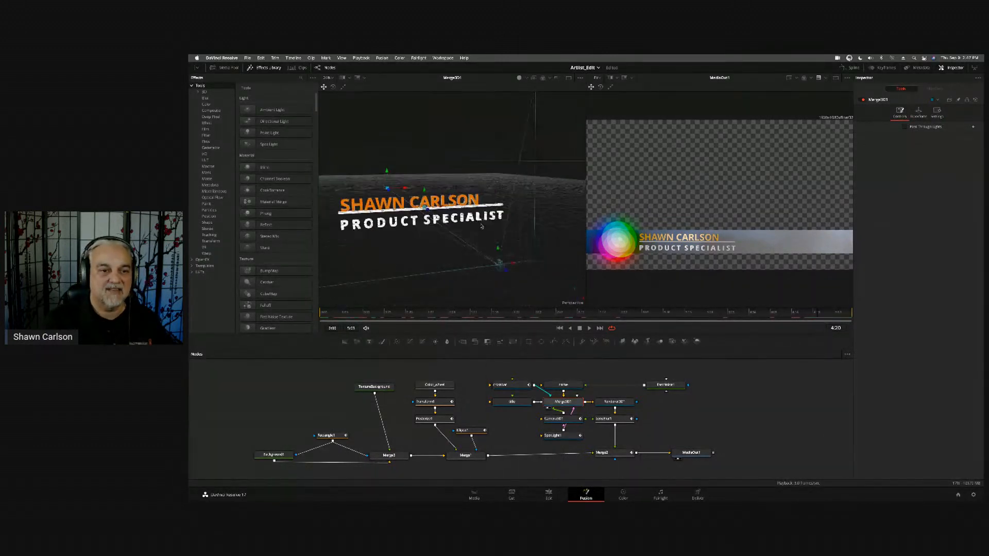
{"action": "scroll", "coordinate": [482, 227], "scroll_direction": "down", "scroll_amount": 2}
{"action": "scroll", "coordinate": [483, 226], "scroll_direction": "up", "scroll_amount": 3}
{"action": "scroll", "coordinate": [483, 226], "scroll_direction": "down", "scroll_amount": 2}
{"action": "scroll", "coordinate": [483, 225], "scroll_direction": "up", "scroll_amount": 1}
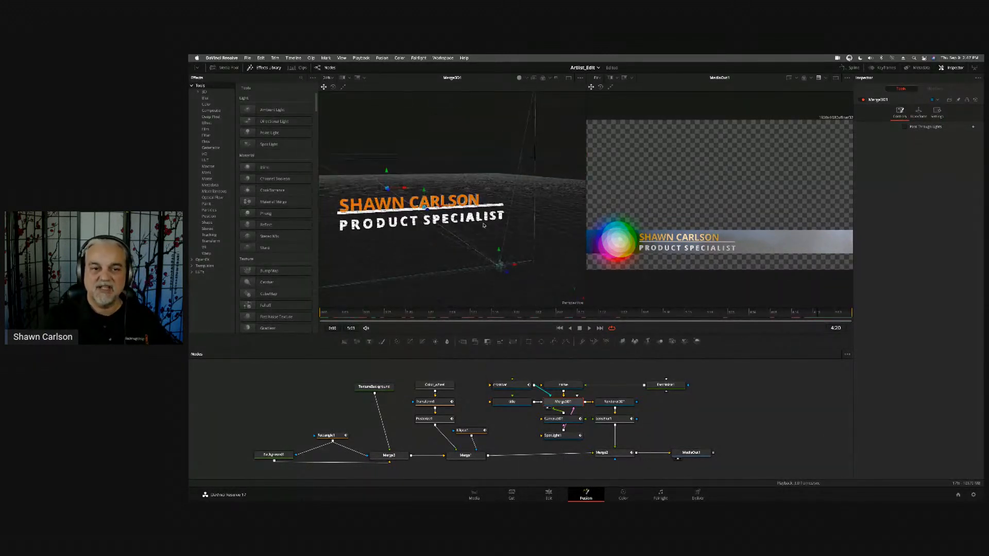
{"action": "scroll", "coordinate": [483, 227], "scroll_direction": "down", "scroll_amount": 2}
{"action": "scroll", "coordinate": [479, 249], "scroll_direction": "up", "scroll_amount": 1}
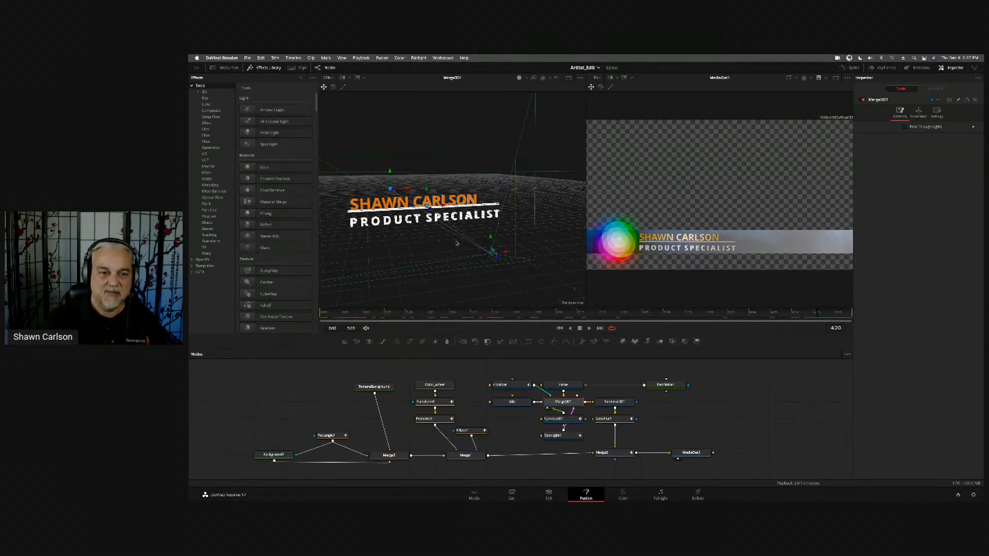
- Examine the camera and light placement around the 3D title text from different angles
{"action": "mouse_move", "coordinate": [457, 243]}
{"action": "left_mouse_down"}
{"action": "mouse_move", "coordinate": [404, 249]}
{"action": "mouse_move", "coordinate": [473, 241]}
{"action": "mouse_move", "coordinate": [458, 246]}
{"action": "left_mouse_up"}
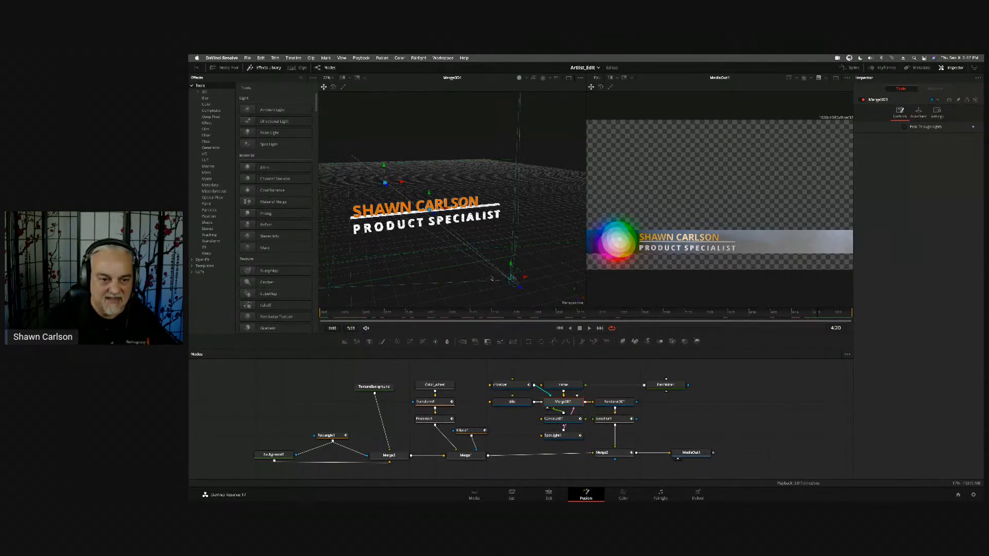
{"action": "left_click_drag", "start_coordinate": [563, 232], "coordinate": [537, 224]}
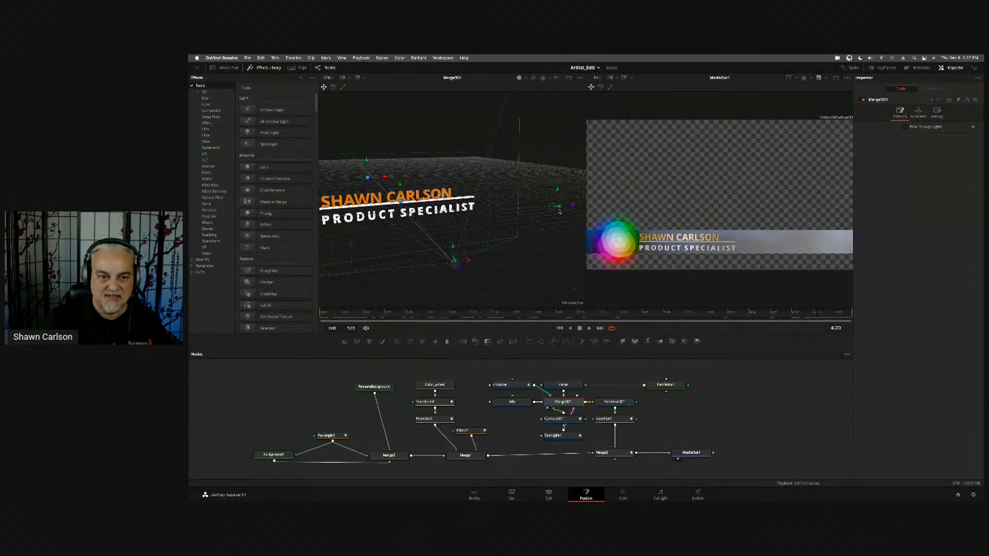
{"action": "mouse_move", "coordinate": [478, 265]}
{"action": "left_mouse_down"}
{"action": "mouse_move", "coordinate": [552, 246]}
{"action": "mouse_move", "coordinate": [471, 260]}
{"action": "mouse_move", "coordinate": [476, 268]}
{"action": "mouse_move", "coordinate": [485, 259]}
{"action": "left_mouse_up"}
{"action": "right_click", "coordinate": [485, 259]}
{"action": "left_click", "coordinate": [501, 436]}
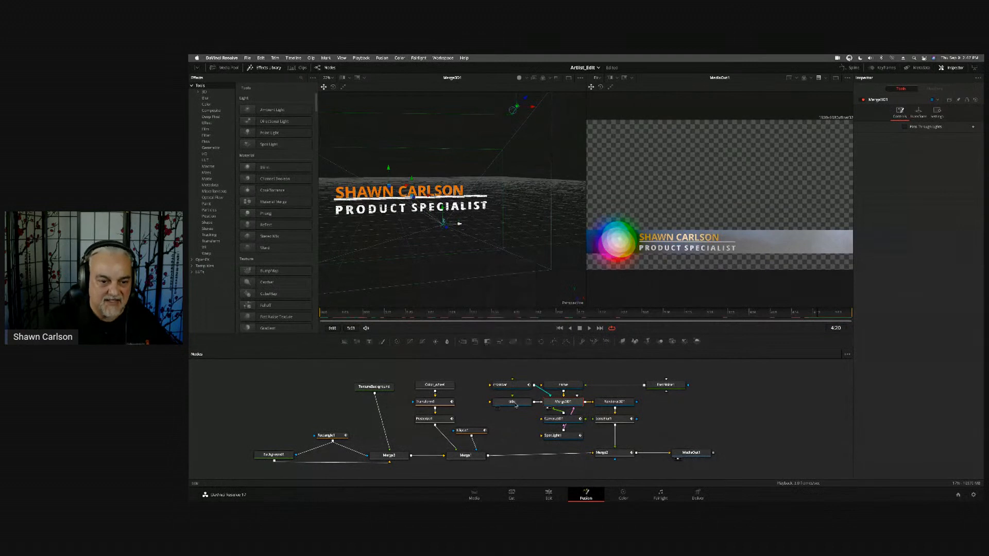
- View the job-title text, name text, divider line and combined Merge3D1 scene in turn in the first viewer
{"action": "left_click", "coordinate": [516, 403]}
{"action": "key", "text": "1"}
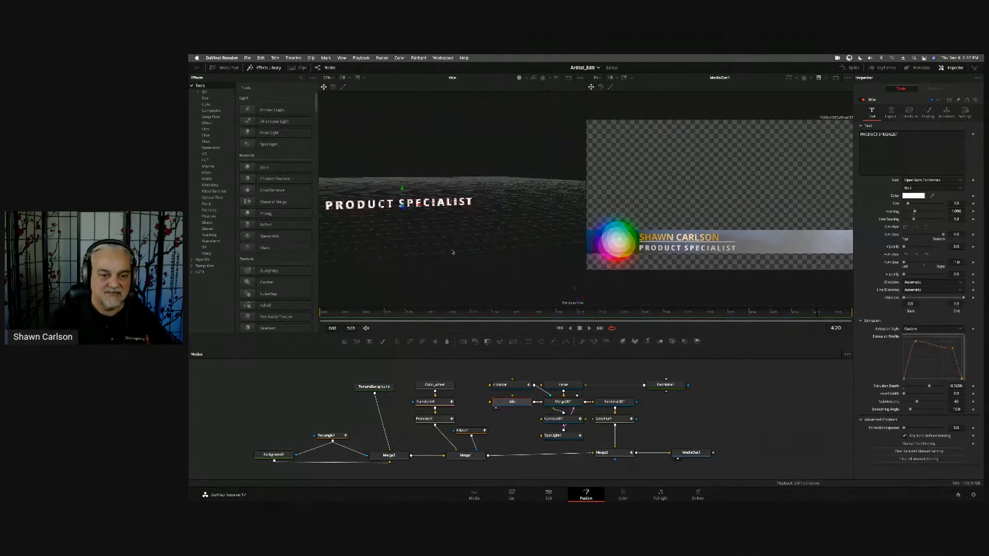
{"action": "key", "text": "1"}
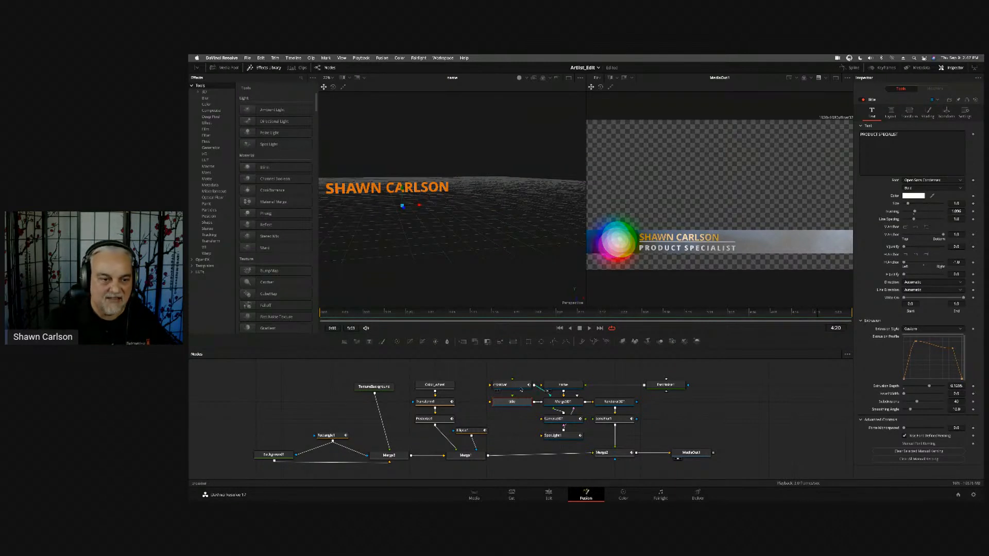
{"action": "key", "text": "1"}
{"action": "left_click", "coordinate": [567, 405]}
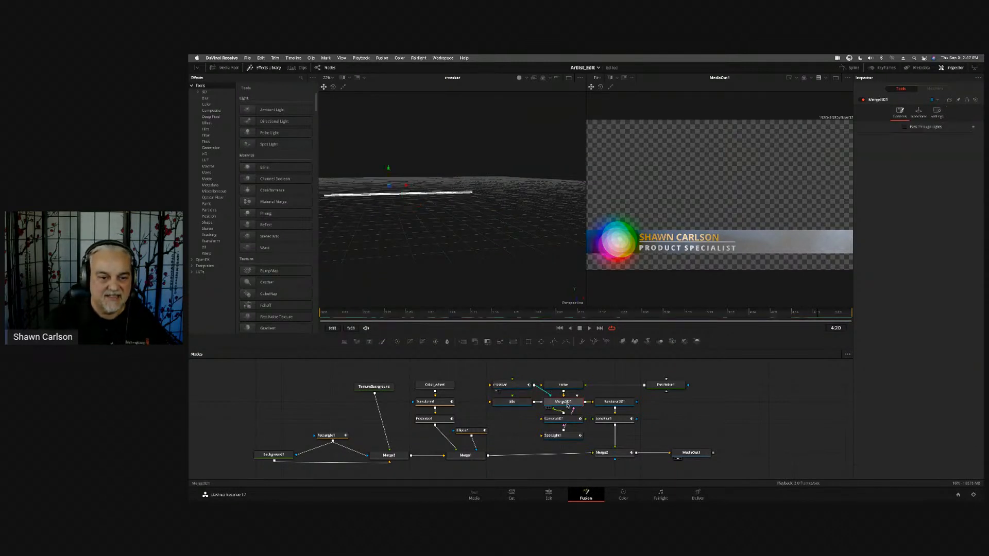
{"action": "key", "text": "1"}
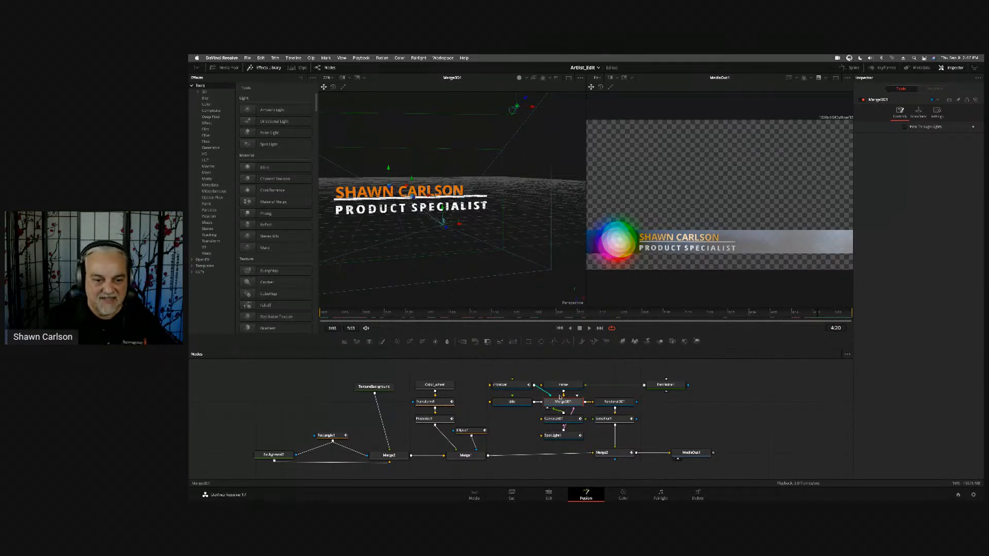
- Select the Renderer3D1 node, and view the lens blur node and Merge2 in turn in the first viewer
{"action": "left_click", "coordinate": [628, 405]}
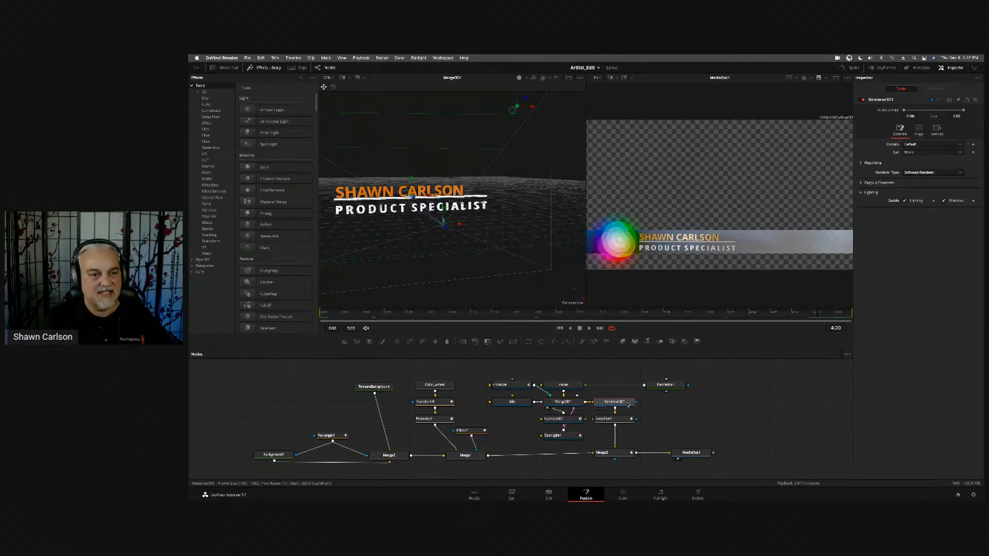
{"action": "mouse_move", "coordinate": [626, 404]}
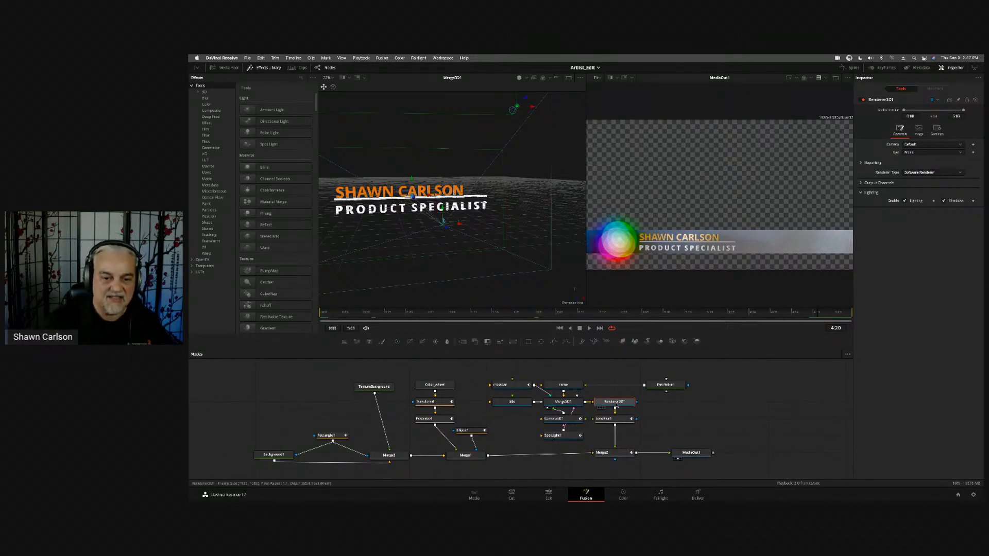
{"action": "left_click", "coordinate": [612, 420]}
{"action": "key", "text": "1"}
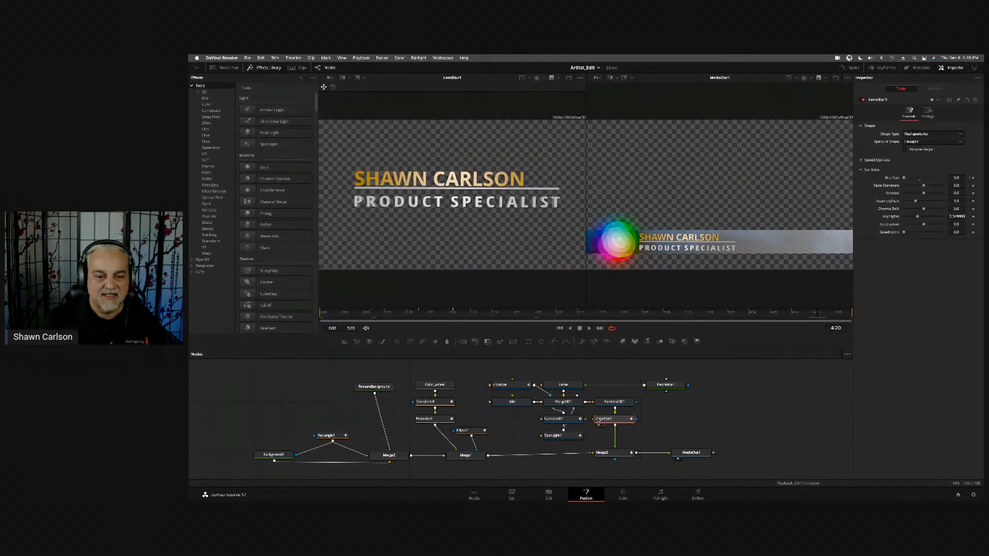
{"action": "left_click", "coordinate": [618, 453]}
{"action": "key", "text": "1"}
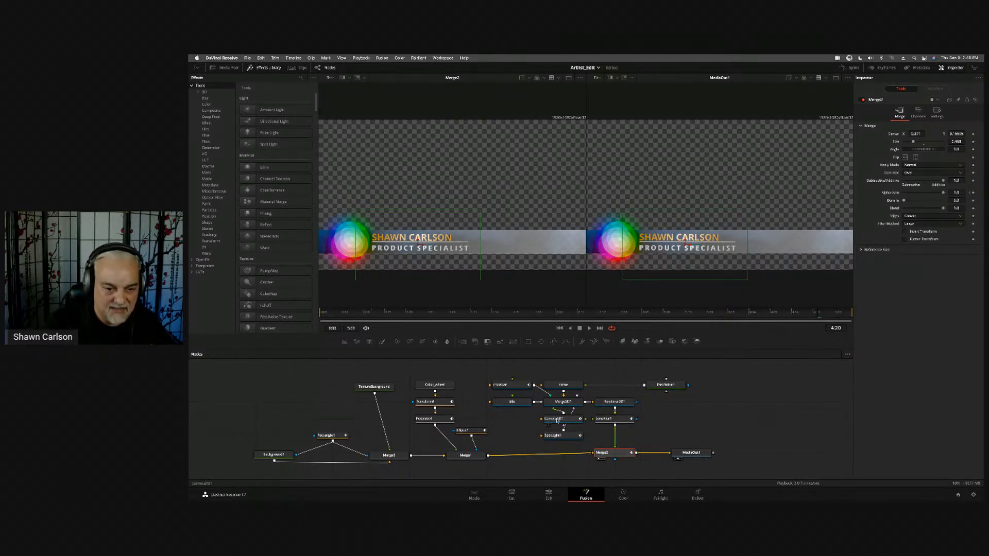
- View Merge3D1 in the first viewer and scrub the composition to examine its camera movement
{"action": "key", "text": "1"}
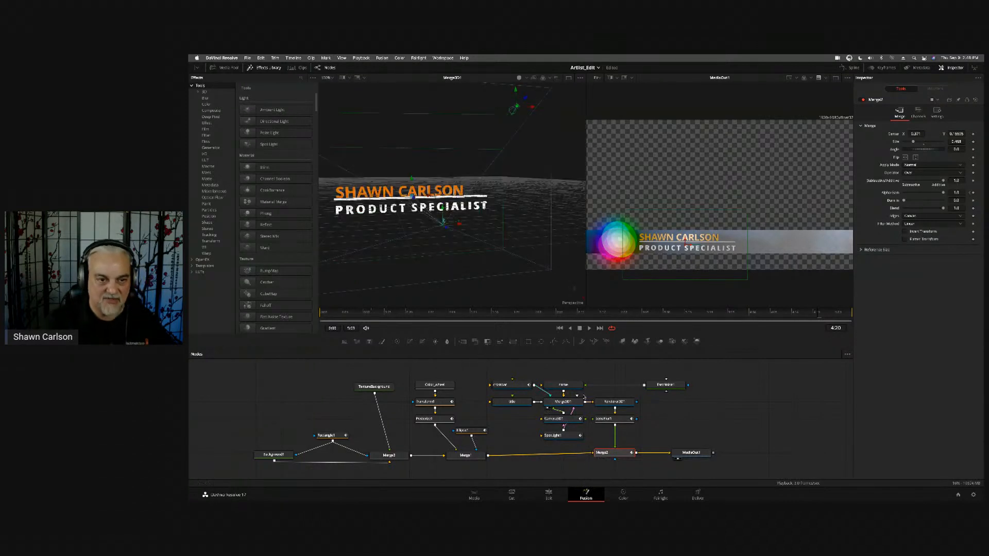
{"action": "left_click_drag", "start_coordinate": [565, 315], "coordinate": [823, 312]}
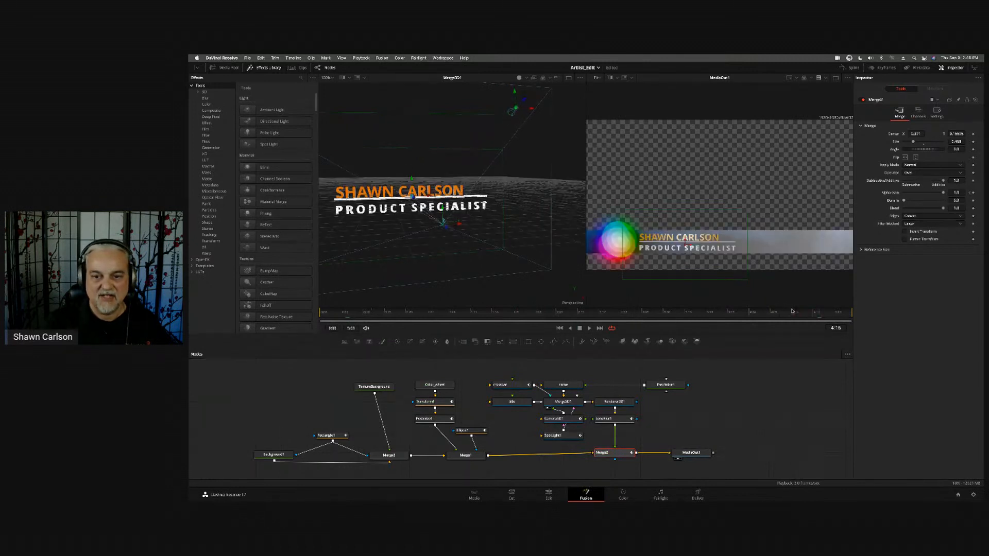
{"action": "key", "text": "space"}
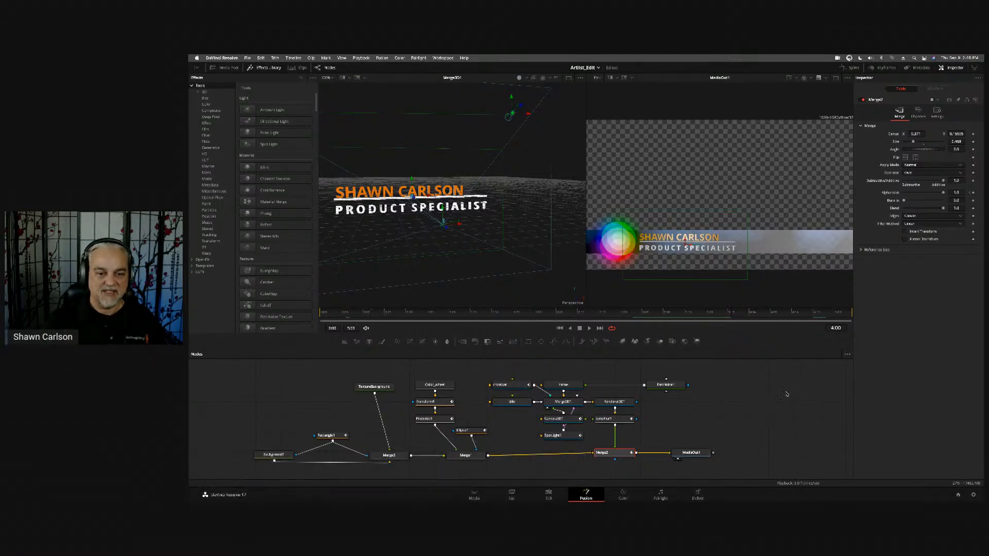
- Expand the OpenFX category in the effects library, look over its Resolve FX groups, and deselect the Merge2 node
{"action": "left_click", "coordinate": [202, 259]}
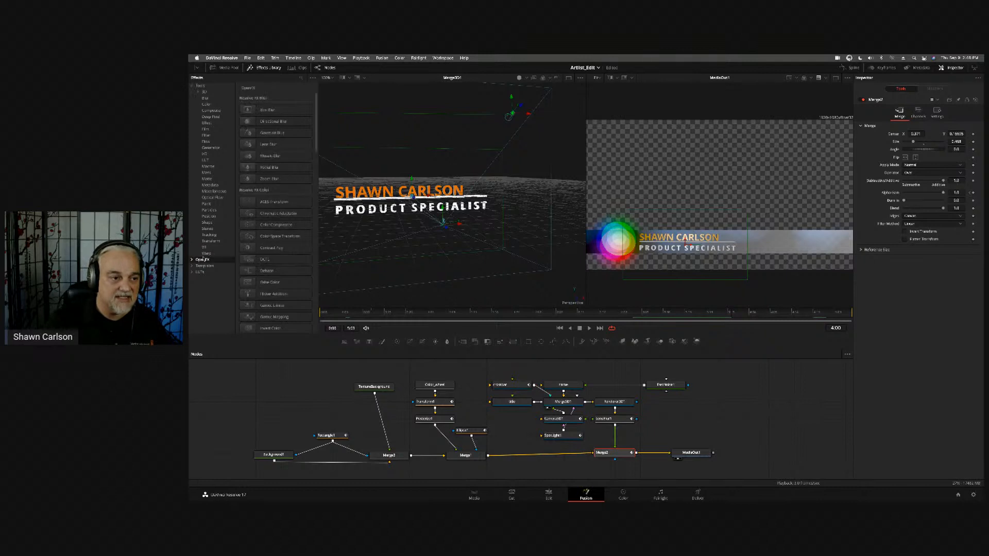
{"action": "left_click", "coordinate": [192, 260]}
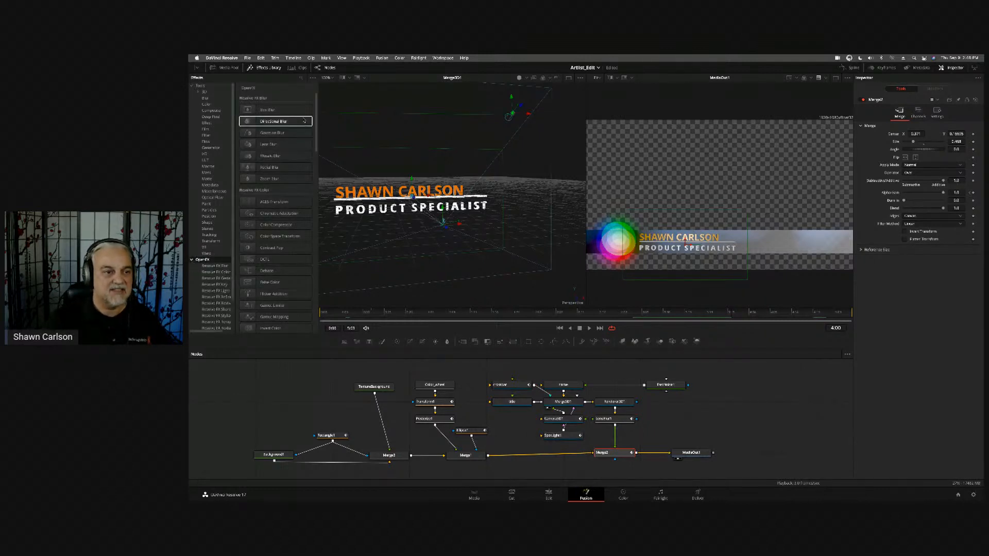
{"action": "scroll", "coordinate": [216, 202], "scroll_direction": "down", "scroll_amount": 3}
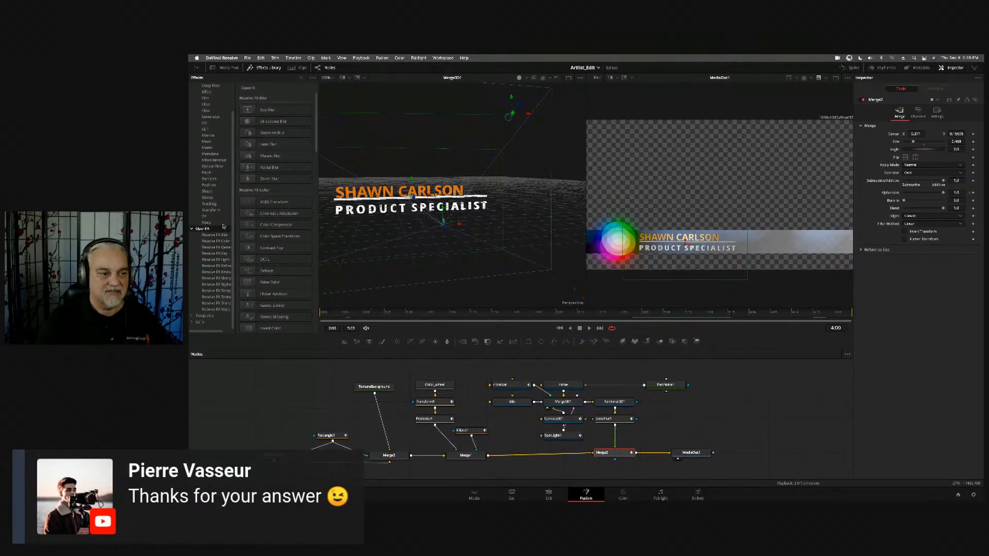
{"action": "left_click", "coordinate": [780, 408]}
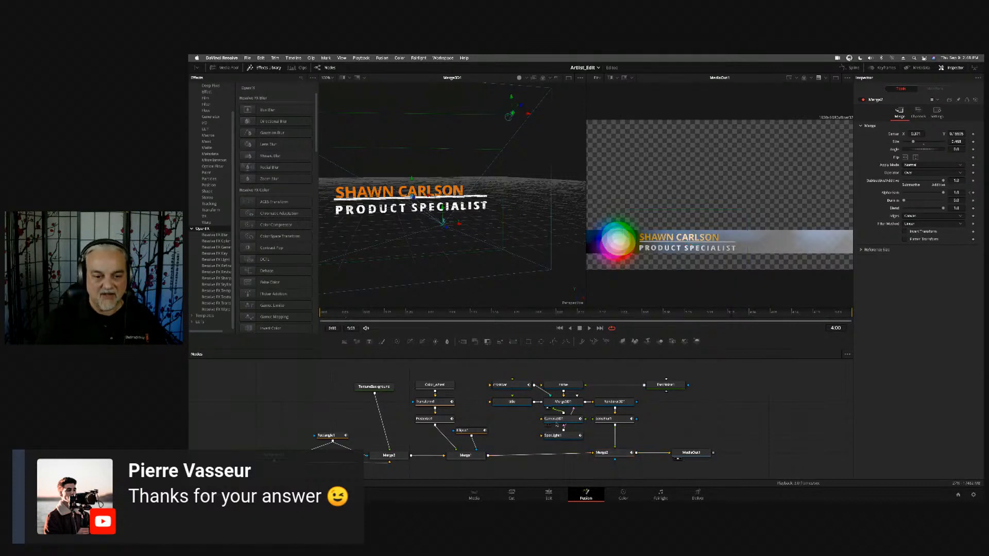
- Switch to the Edit page and browse the video transitions from Dissolve down to the User and Fusion Transitions groups
{"action": "left_click", "coordinate": [549, 494]}
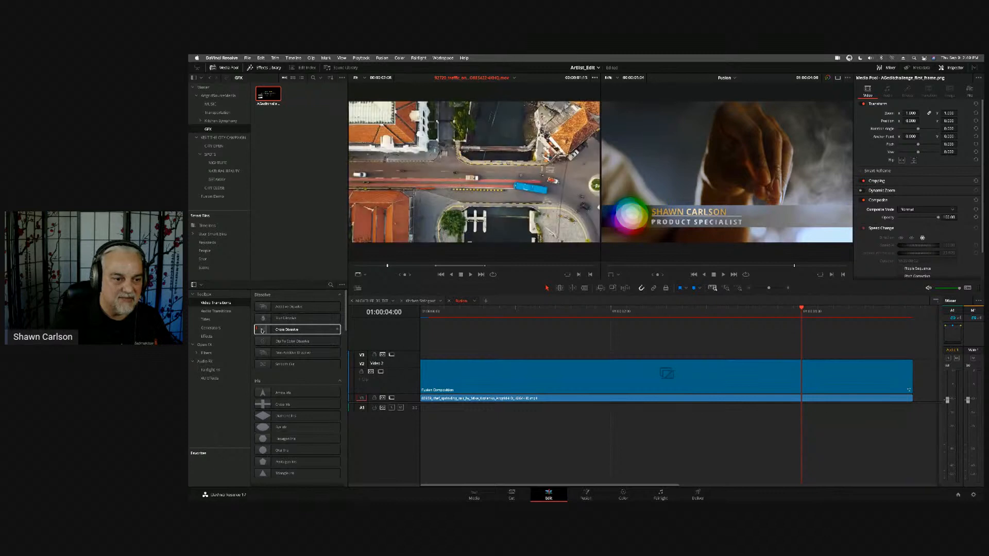
{"action": "left_click", "coordinate": [342, 286]}
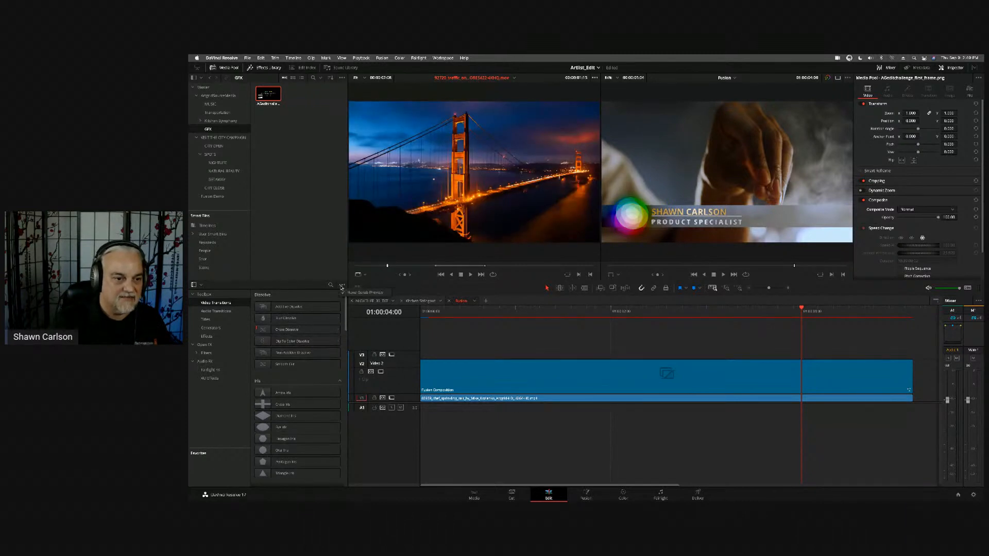
{"action": "left_click", "coordinate": [317, 364]}
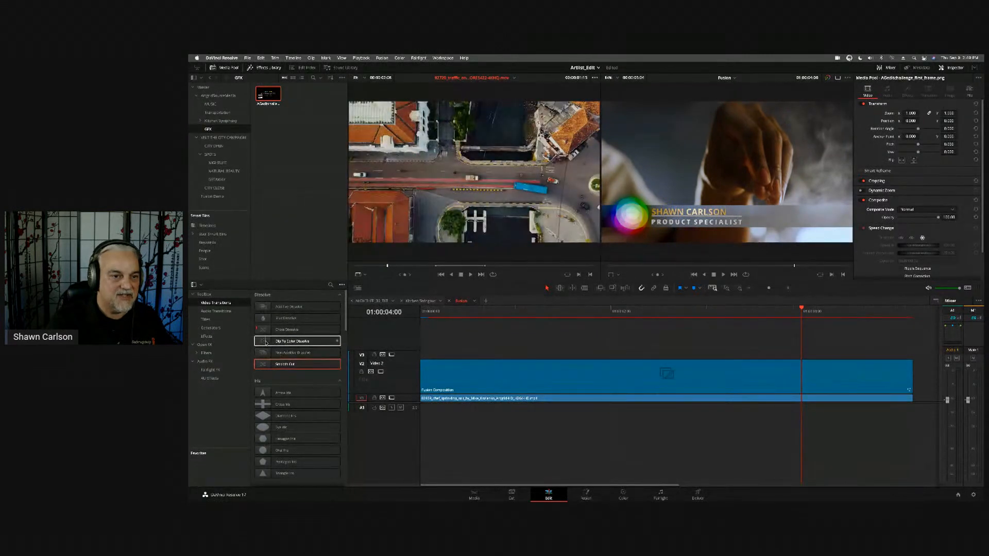
{"action": "scroll", "coordinate": [317, 392], "scroll_direction": "down", "scroll_amount": 3}
{"action": "scroll", "coordinate": [317, 393], "scroll_direction": "down", "scroll_amount": 1}
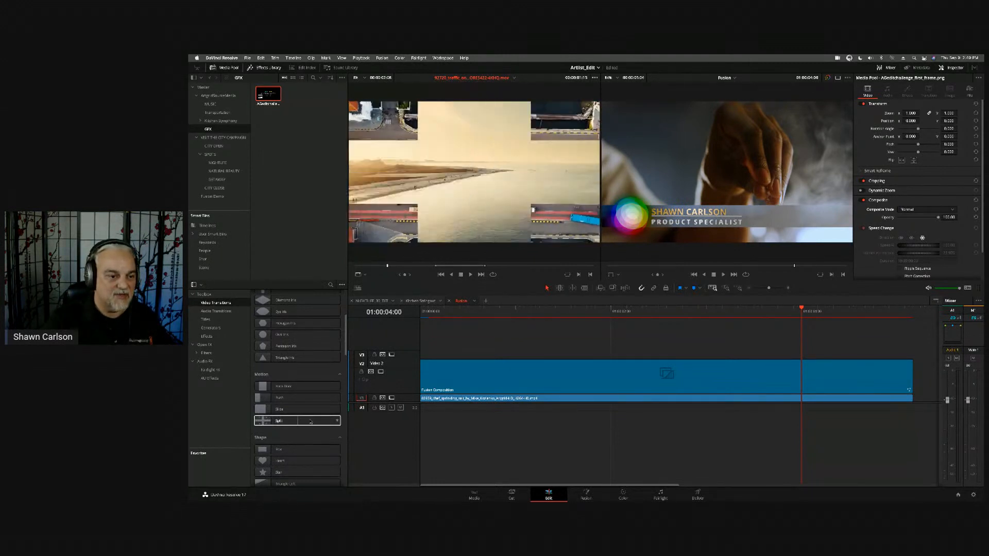
{"action": "scroll", "coordinate": [322, 430], "scroll_direction": "down", "scroll_amount": 5}
{"action": "scroll", "coordinate": [324, 436], "scroll_direction": "down", "scroll_amount": 5}
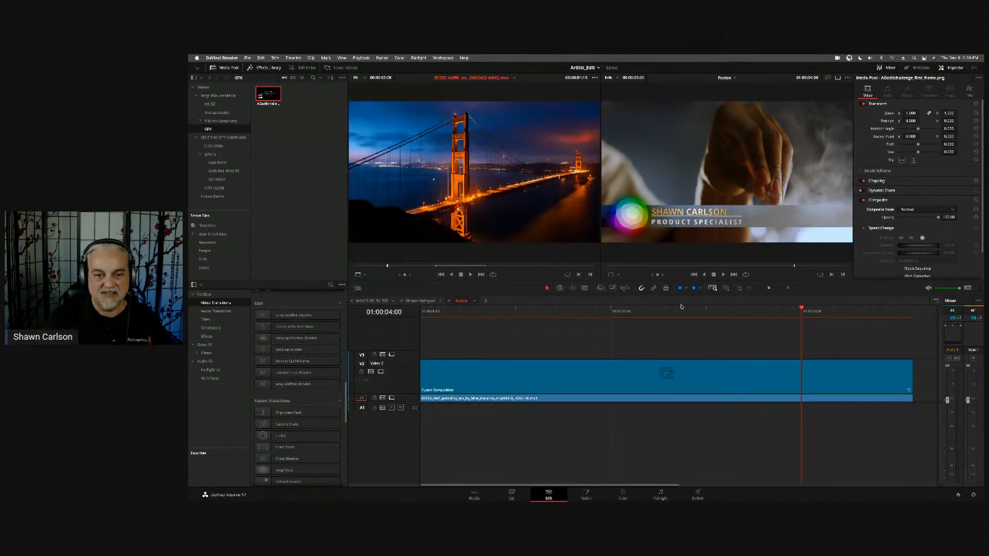
- Add the DJ crowd clip from the NIGHTLIFE bin to Video 1, cutting in from the chef clip at 01:00:03:23
{"action": "left_click_drag", "start_coordinate": [681, 307], "coordinate": [729, 311]}
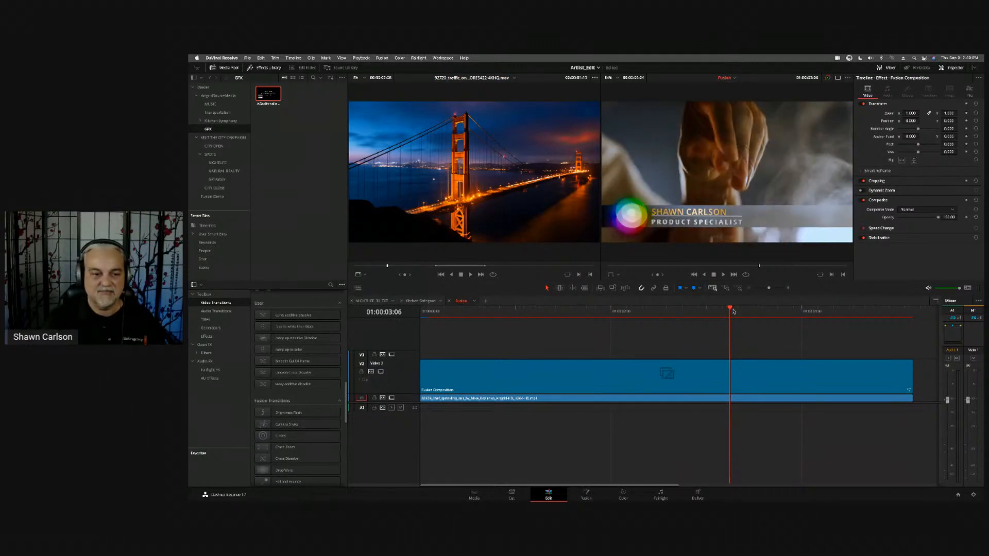
{"action": "left_click", "coordinate": [217, 162]}
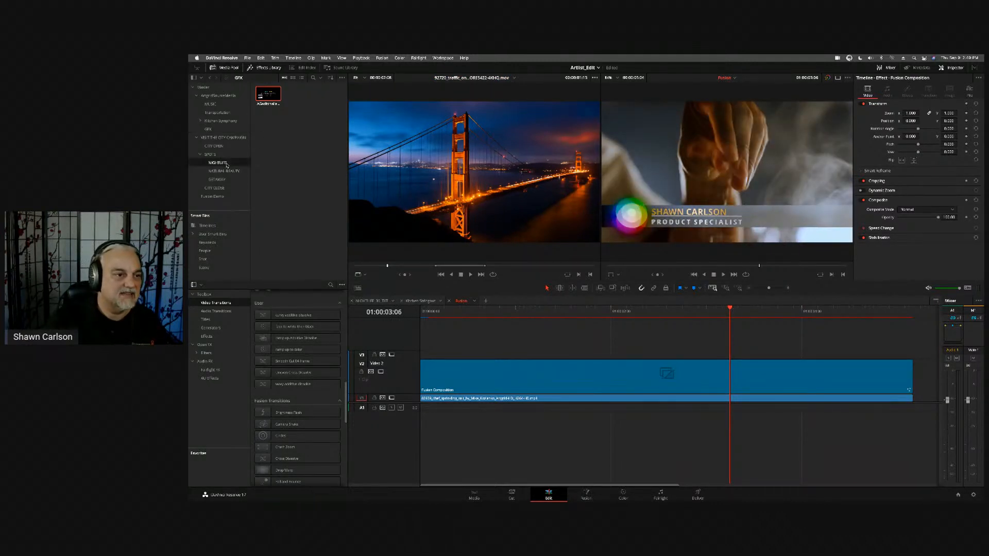
{"action": "left_click_drag", "start_coordinate": [280, 122], "coordinate": [757, 396]}
{"action": "left_click_drag", "start_coordinate": [829, 399], "coordinate": [797, 401]}
{"action": "left_click_drag", "start_coordinate": [571, 311], "coordinate": [549, 312]}
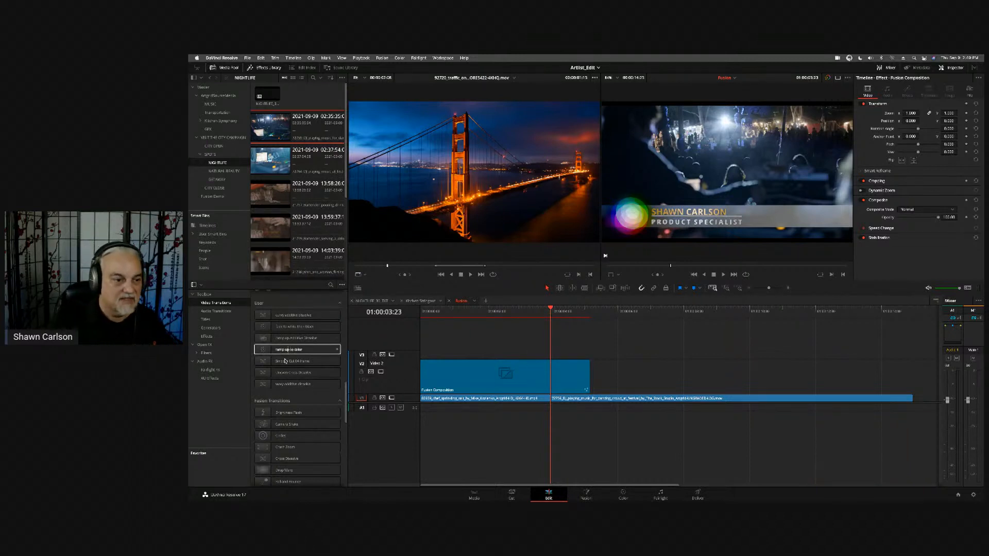
- Apply the saved "ramp up Additive Dissolve" transition to the cut between the two Video 1 clips and preview it
{"action": "left_click_drag", "start_coordinate": [265, 339], "coordinate": [548, 400]}
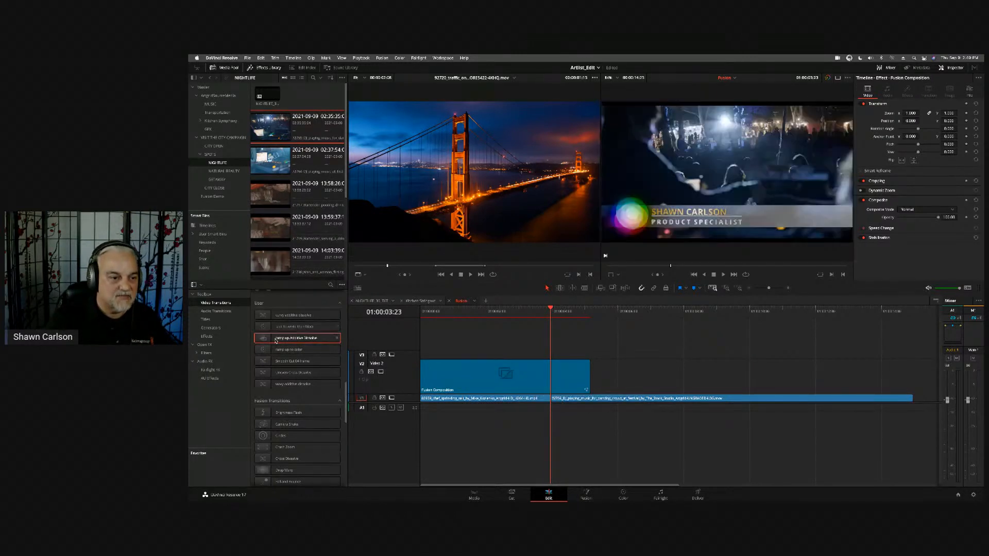
{"action": "left_click_drag", "start_coordinate": [278, 350], "coordinate": [552, 401]}
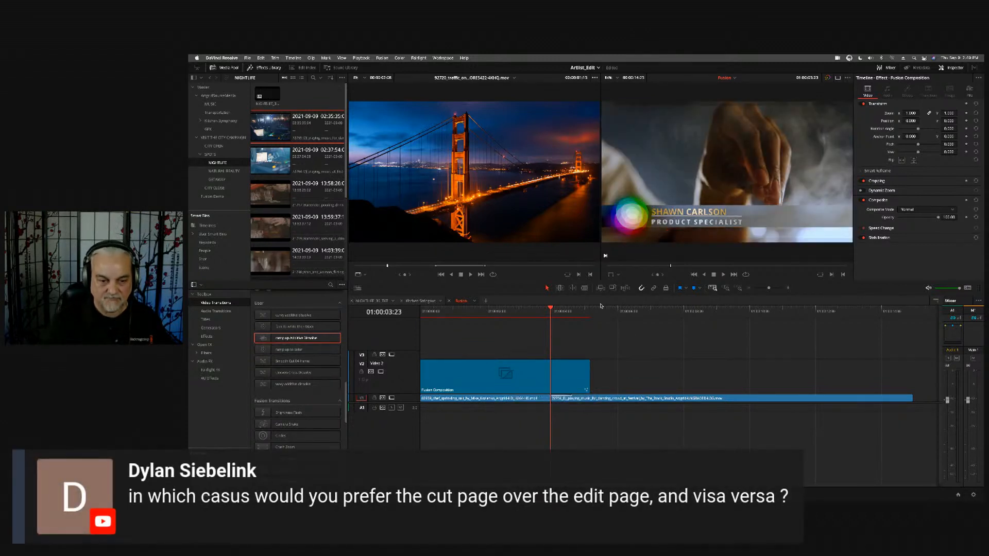
{"action": "left_click", "coordinate": [599, 308]}
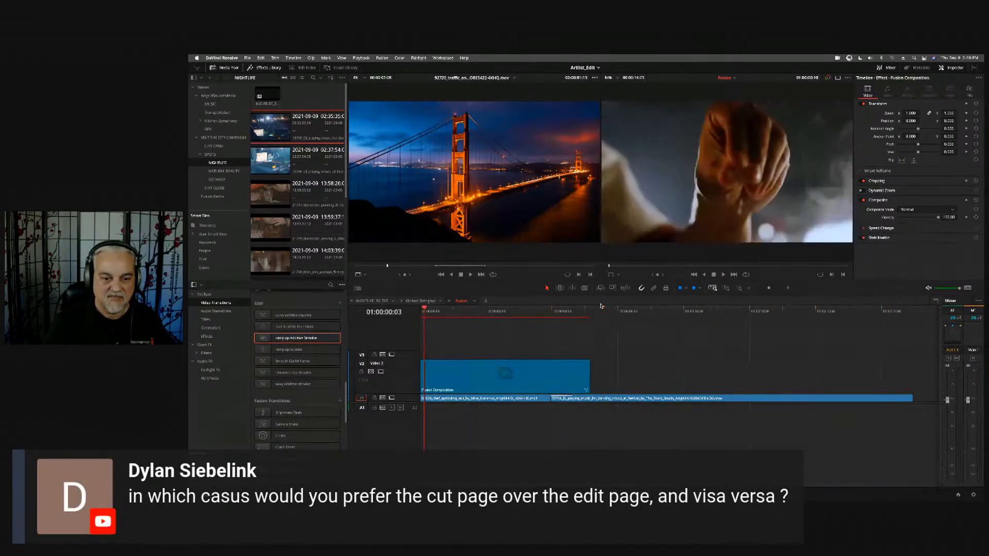
{"action": "key", "text": "Left"}
{"action": "key", "text": "Left"}
{"action": "key", "text": "Home"}
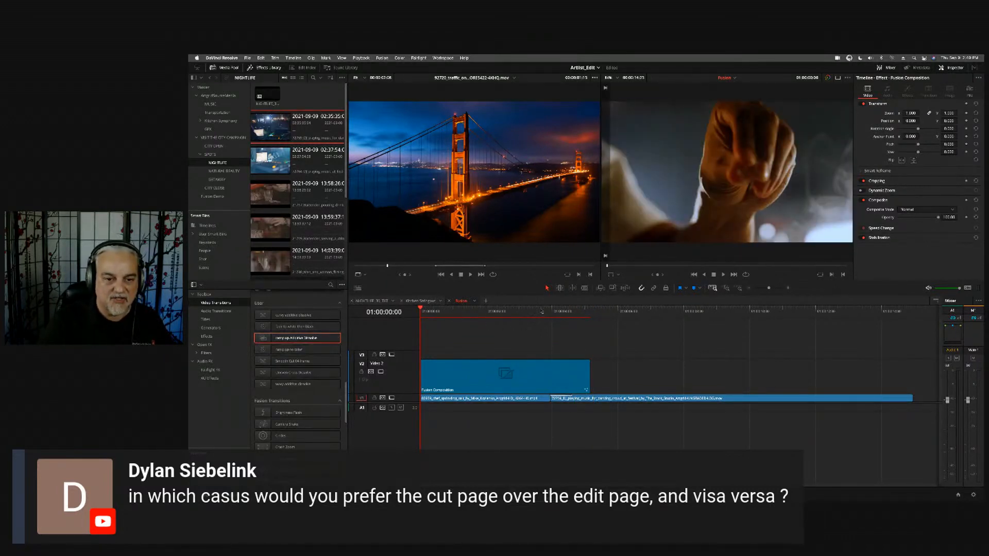
{"action": "left_click_drag", "start_coordinate": [550, 312], "coordinate": [561, 312]}
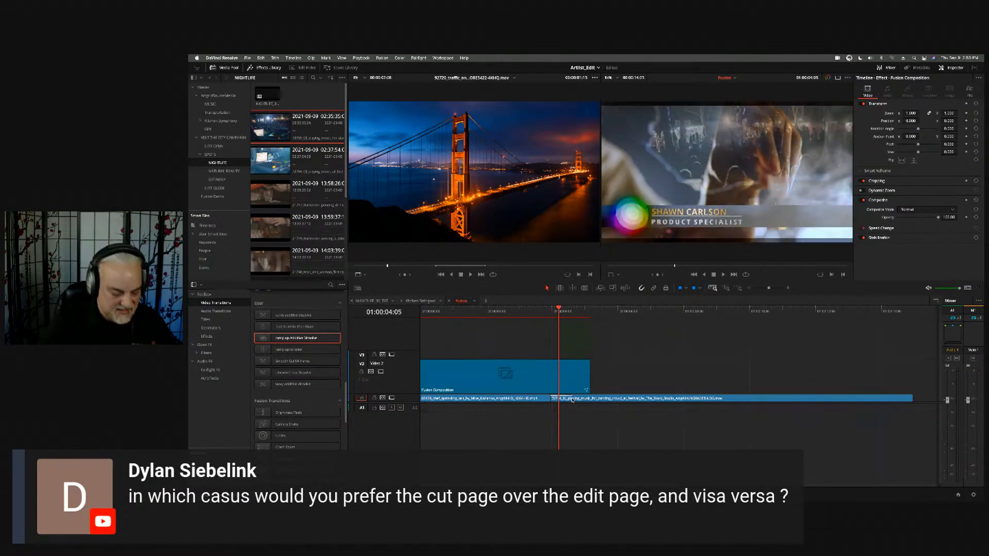
- Zoom in on the transition and enlarge the Video 1 track to show its clip thumbnails
{"action": "scroll", "coordinate": [573, 400], "scroll_direction": "up", "scroll_amount": 5}
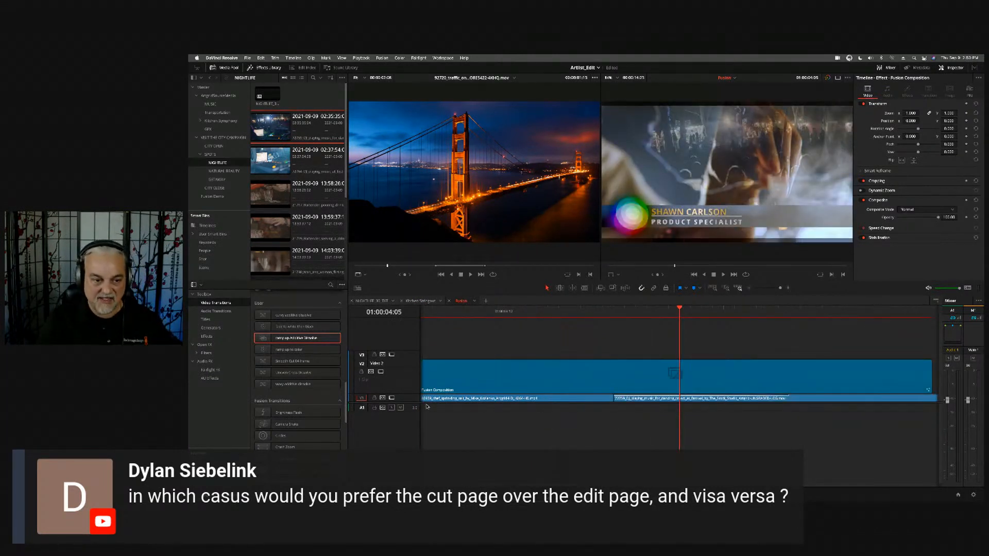
{"action": "scroll", "coordinate": [403, 401], "scroll_direction": "up", "scroll_amount": 2}
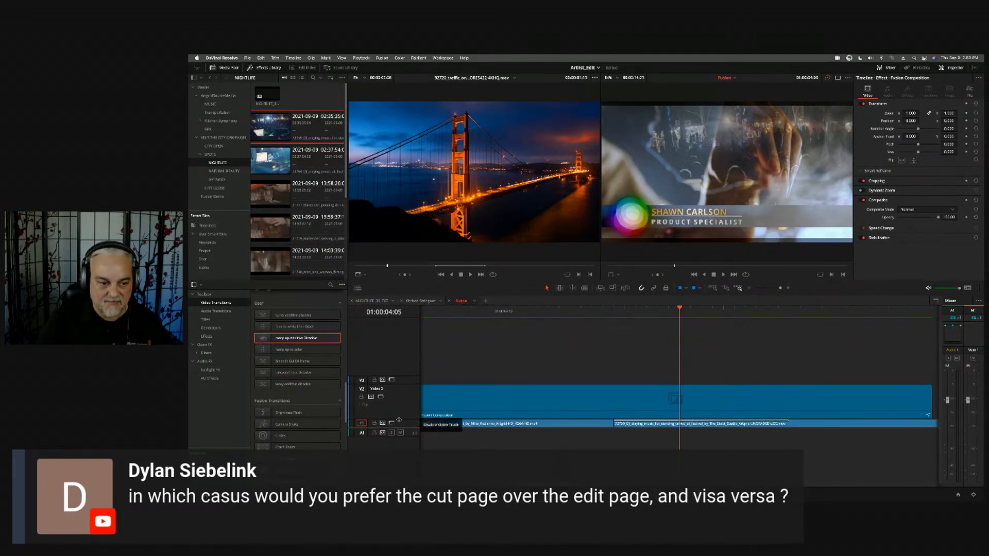
{"action": "scroll", "coordinate": [399, 407], "scroll_direction": "down", "scroll_amount": 3}
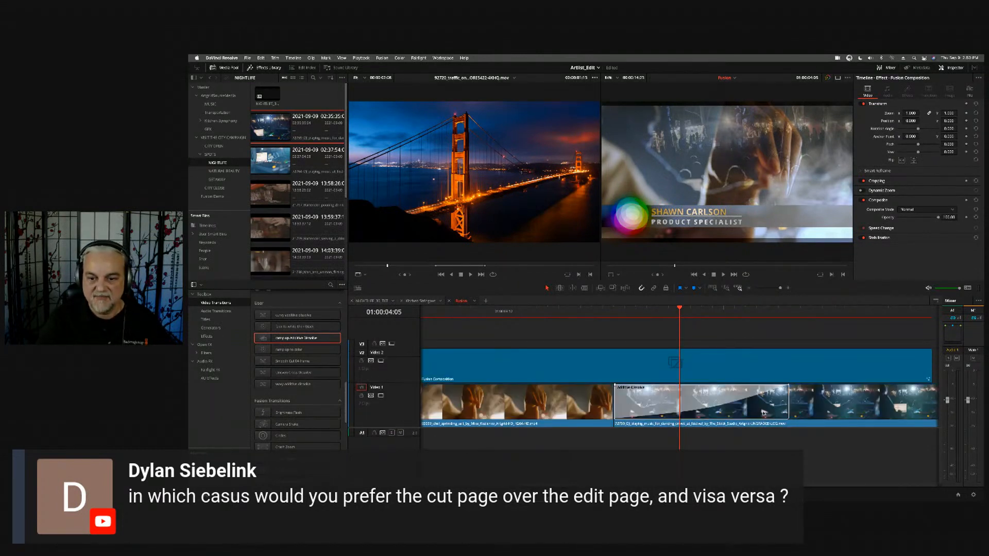
- Open the Additive Dissolve's transition curve, reshape it to rise steeply early and level off, and check the blend
{"action": "left_click", "coordinate": [726, 402]}
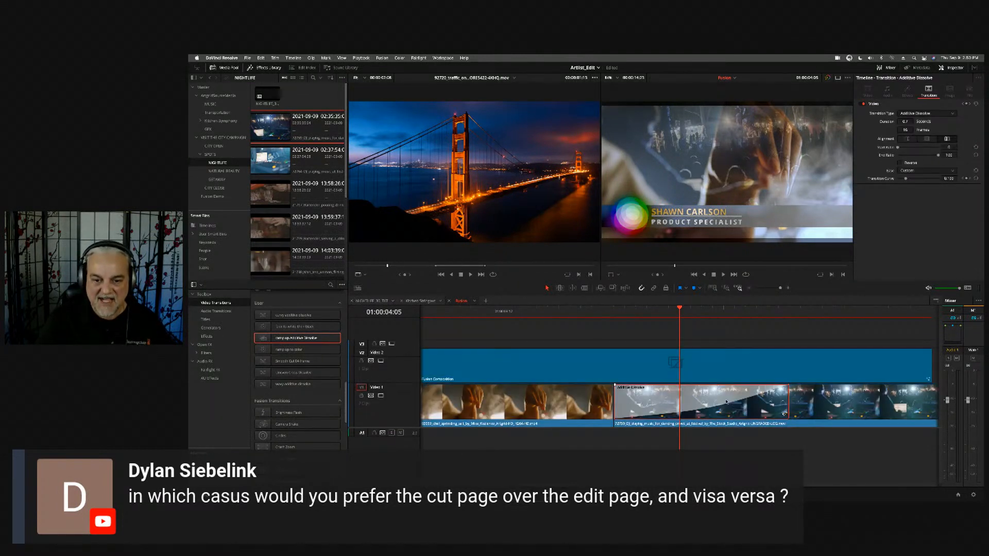
{"action": "left_click", "coordinate": [784, 415]}
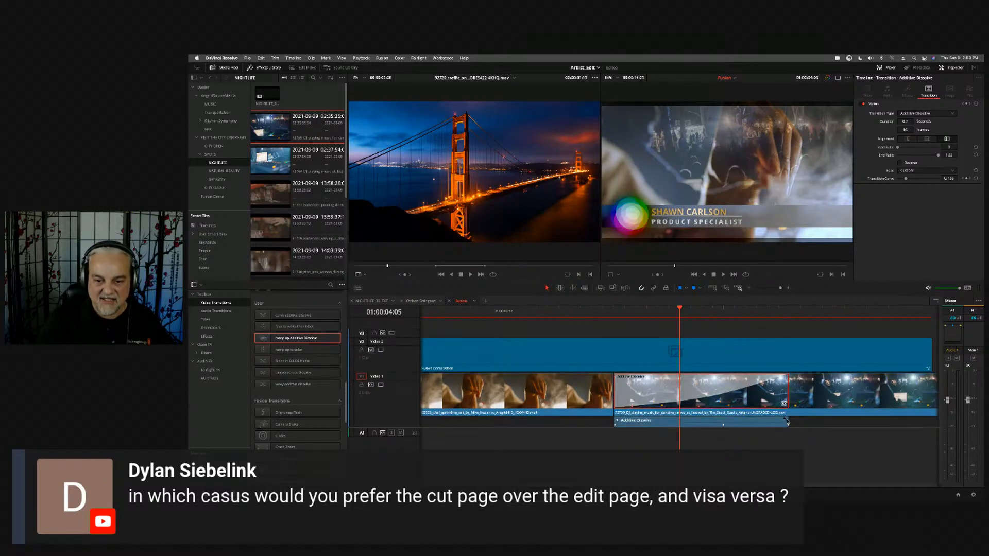
{"action": "left_click", "coordinate": [787, 421]}
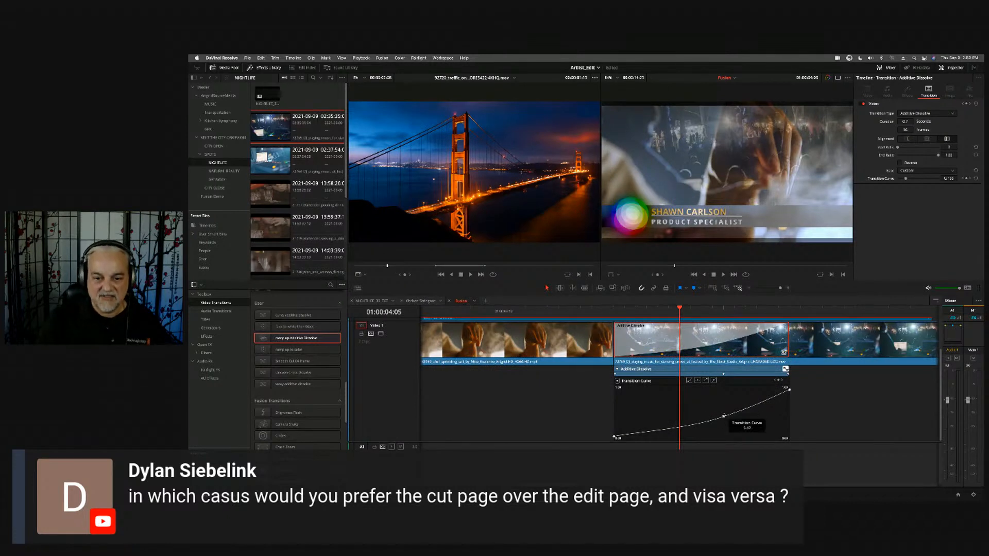
{"action": "left_click_drag", "start_coordinate": [722, 418], "coordinate": [676, 394]}
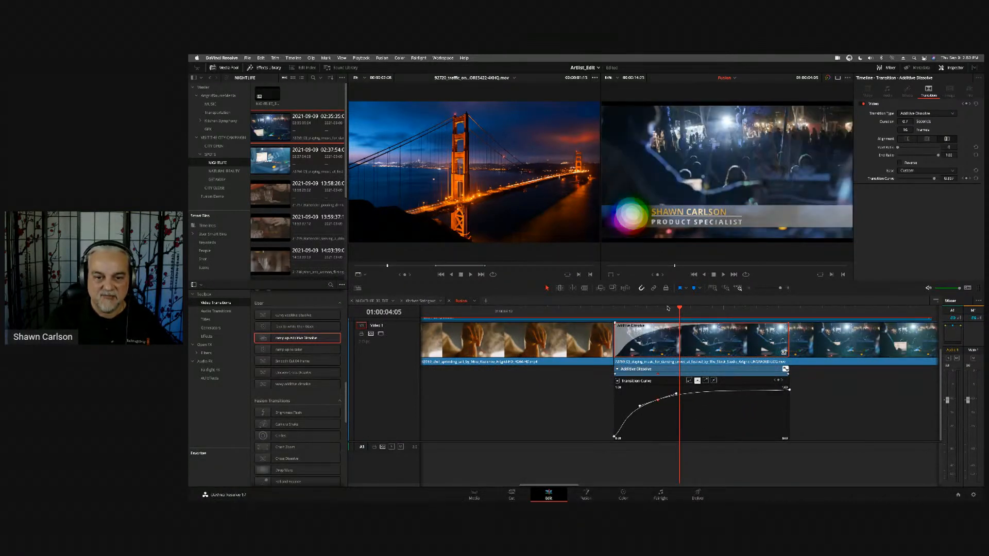
{"action": "left_click", "coordinate": [622, 311]}
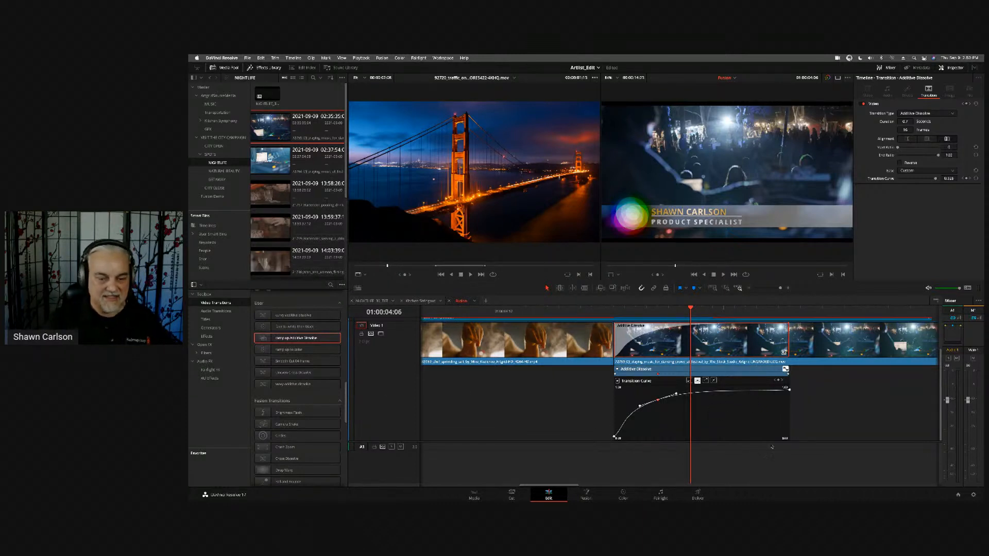
{"action": "left_click", "coordinate": [847, 420]}
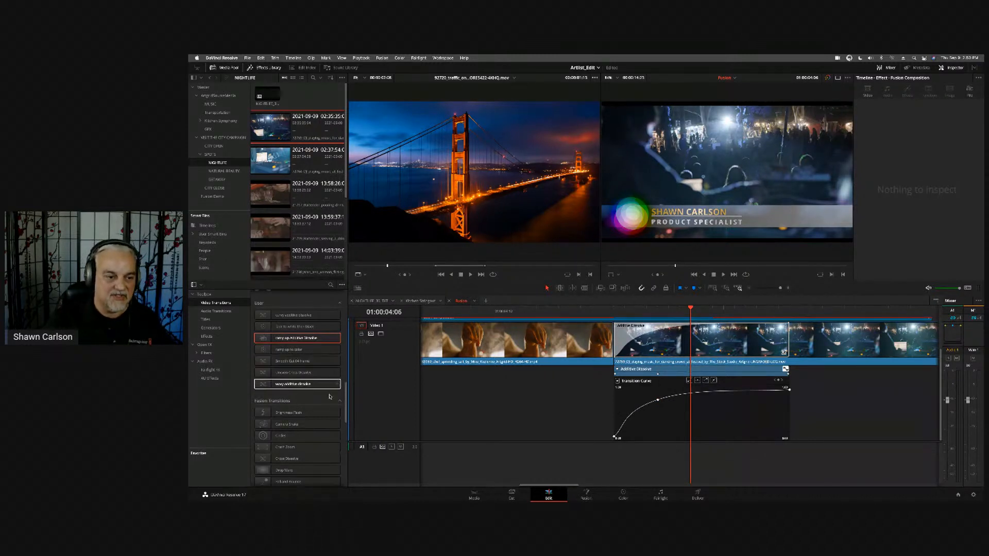
{"action": "scroll", "coordinate": [332, 396], "scroll_direction": "down", "scroll_amount": 5}
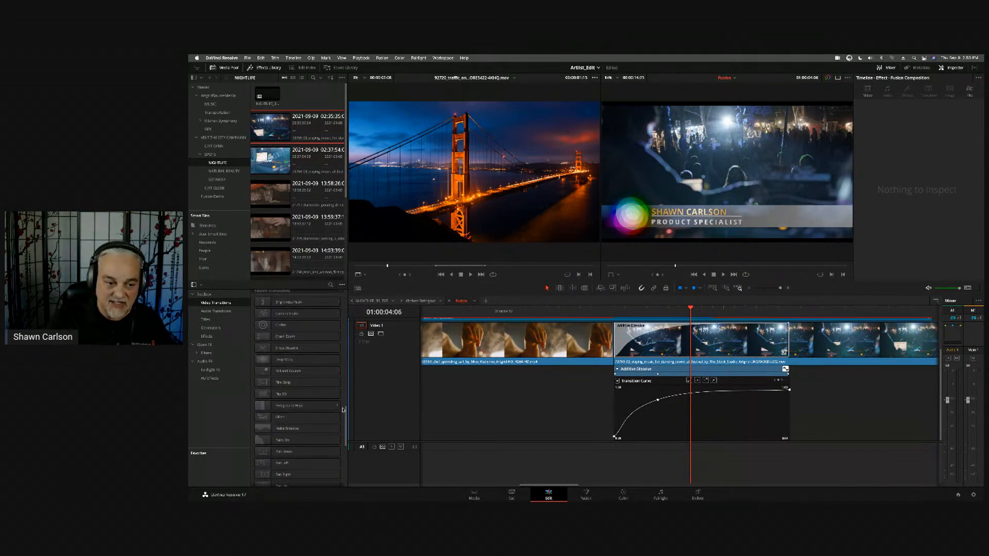
{"action": "scroll", "coordinate": [339, 385], "scroll_direction": "up", "scroll_amount": 4}
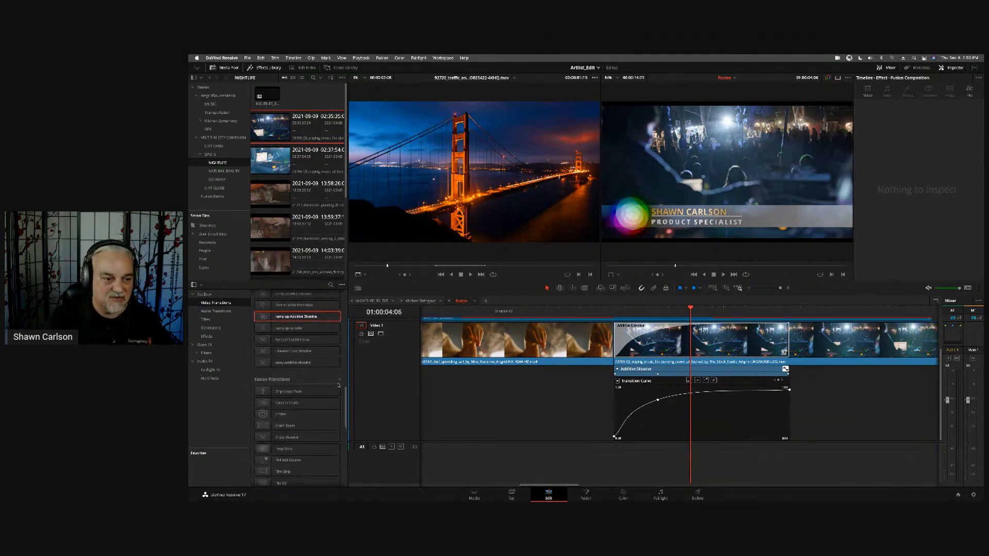
{"action": "scroll", "coordinate": [339, 386], "scroll_direction": "down", "scroll_amount": 3}
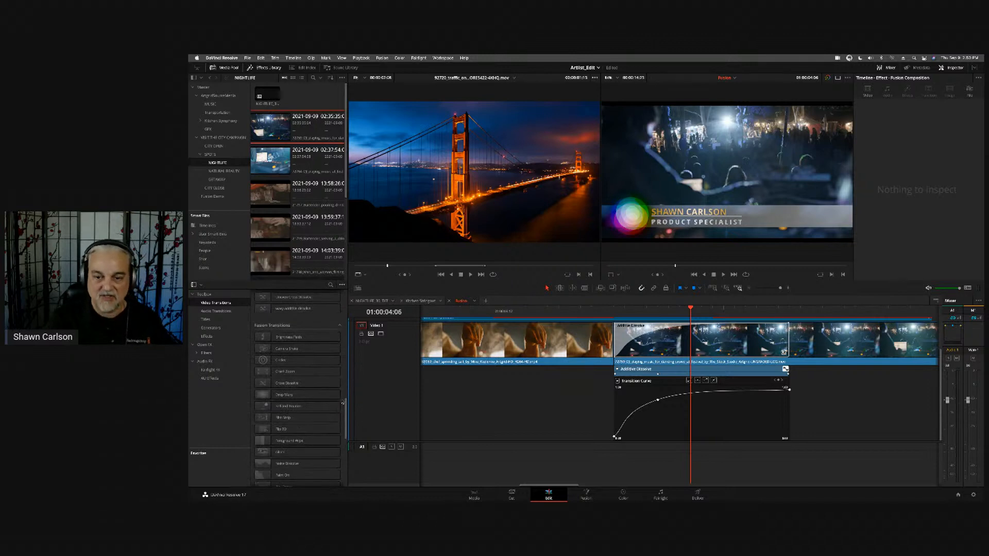
- Place the Text Box Fusion title on a new video track above the Fusion composition and scrub through its animation
{"action": "left_click", "coordinate": [206, 320]}
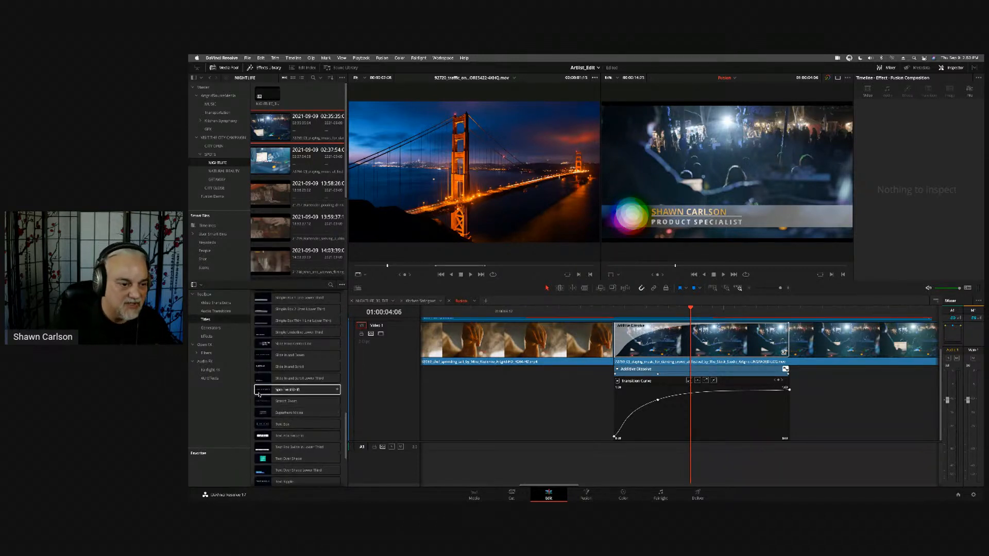
{"action": "left_click_drag", "start_coordinate": [267, 424], "coordinate": [680, 360]}
{"action": "left_click_drag", "start_coordinate": [715, 312], "coordinate": [745, 316]}
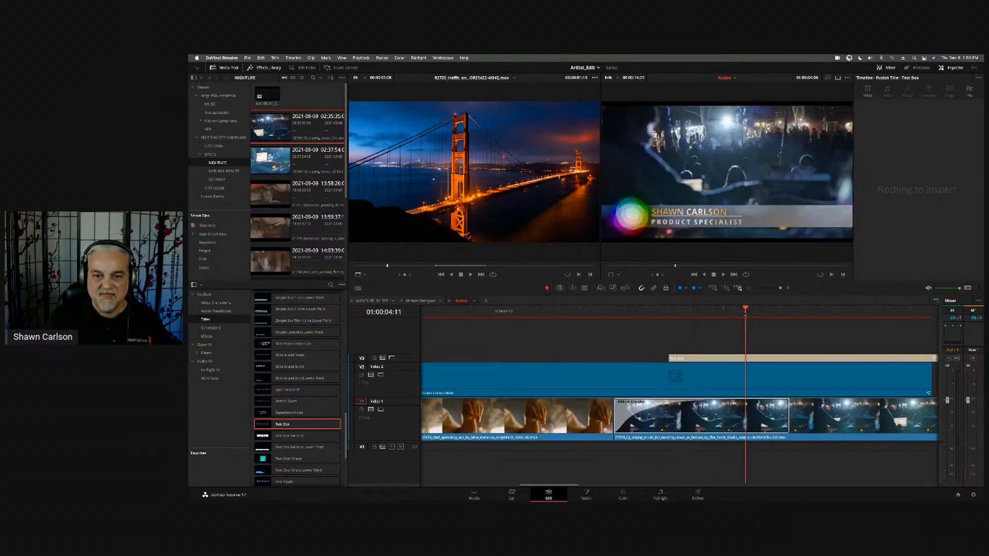
{"action": "left_click", "coordinate": [747, 358]}
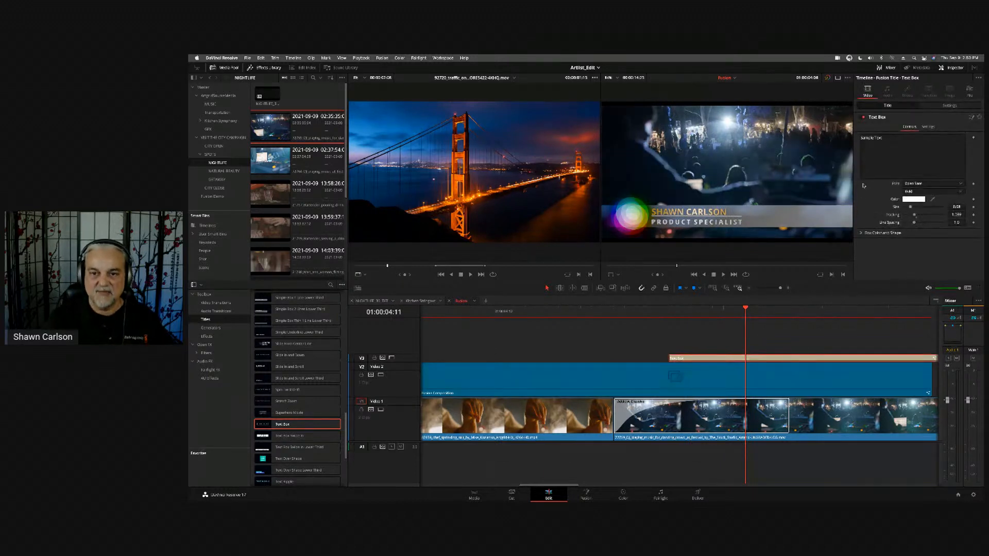
{"action": "left_click_drag", "start_coordinate": [762, 311], "coordinate": [843, 312]}
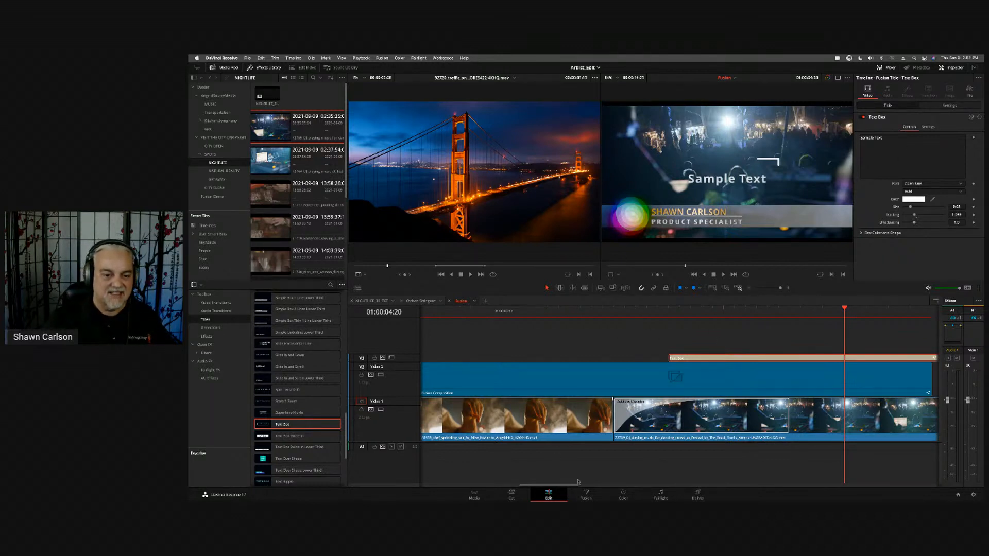
- Open the Text Box title on the Fusion page and expand its TextBox group to examine the nodes inside
{"action": "left_click", "coordinate": [587, 494]}
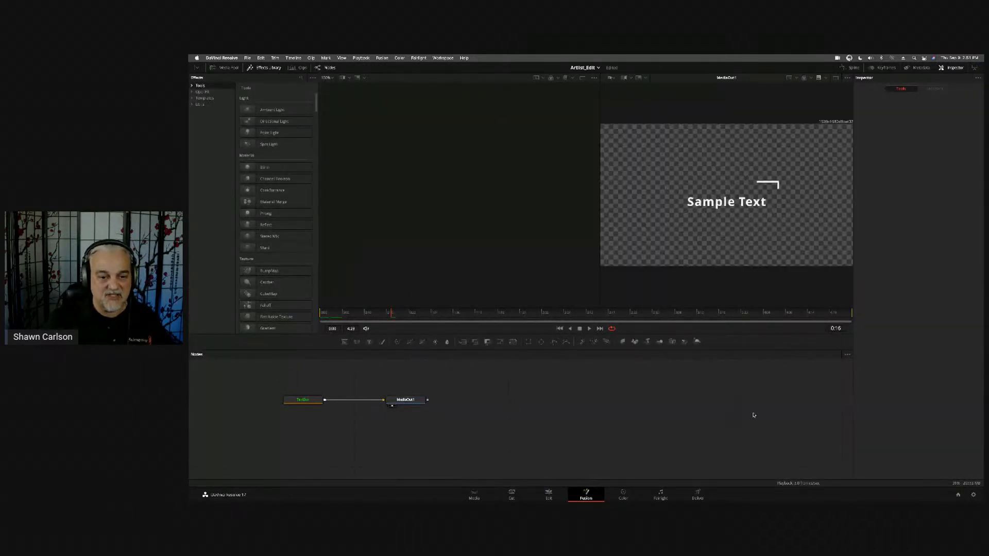
{"action": "left_click_drag", "start_coordinate": [477, 419], "coordinate": [747, 438]}
{"action": "left_click", "coordinate": [577, 419]}
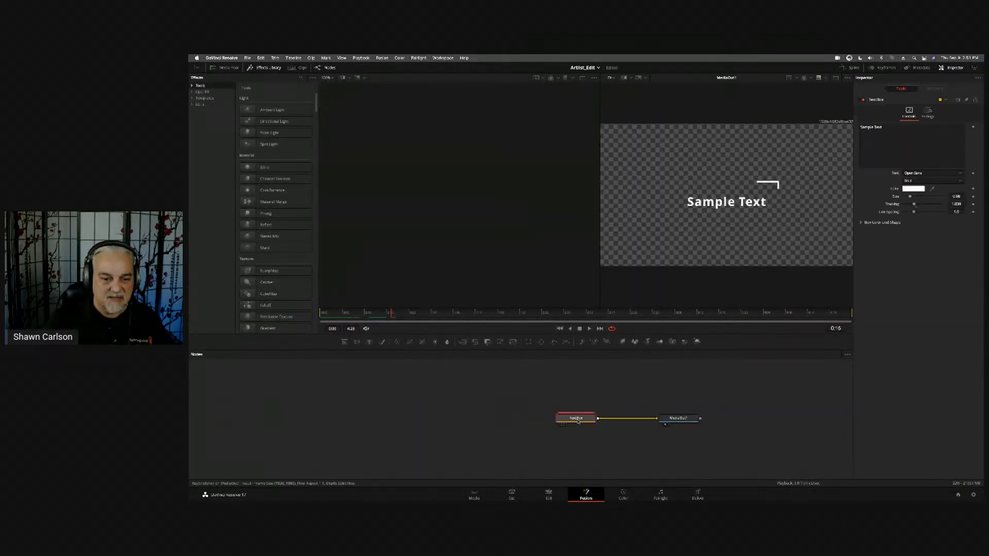
{"action": "double_click", "coordinate": [577, 422]}
{"action": "left_click_drag", "start_coordinate": [584, 414], "coordinate": [426, 398]}
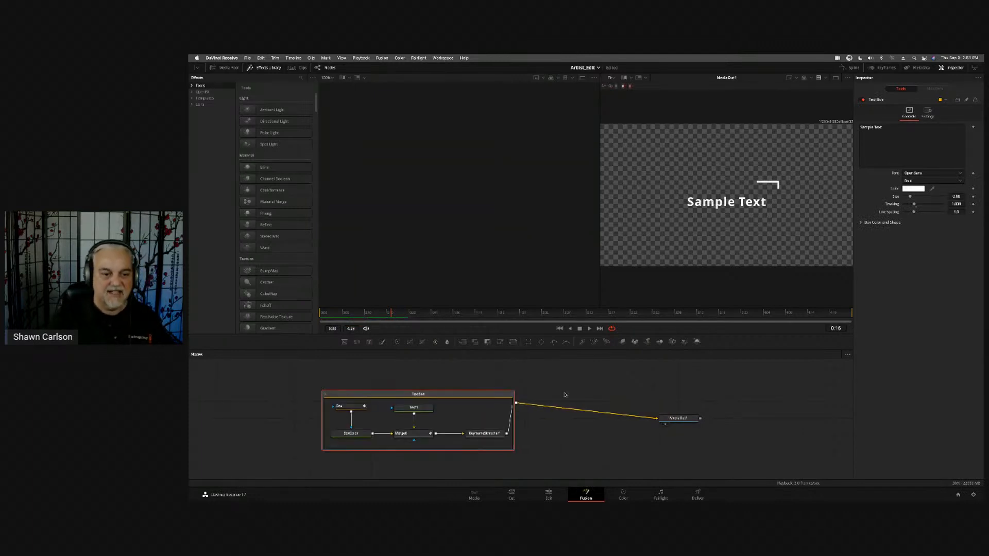
- Show the group's text node in the first viewer and change its text to "test footage"
{"action": "left_click", "coordinate": [414, 408]}
{"action": "key", "text": "1"}
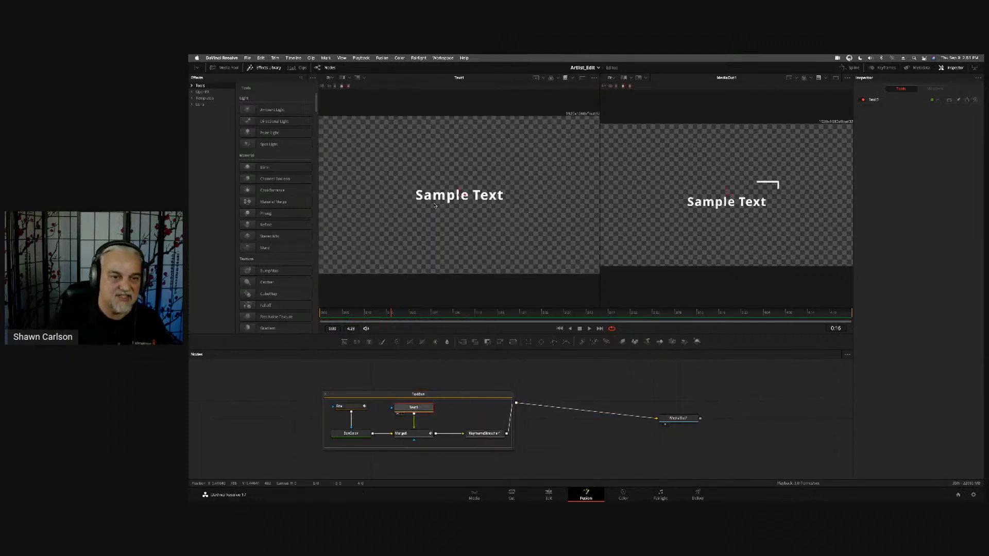
{"action": "left_click", "coordinate": [897, 98]}
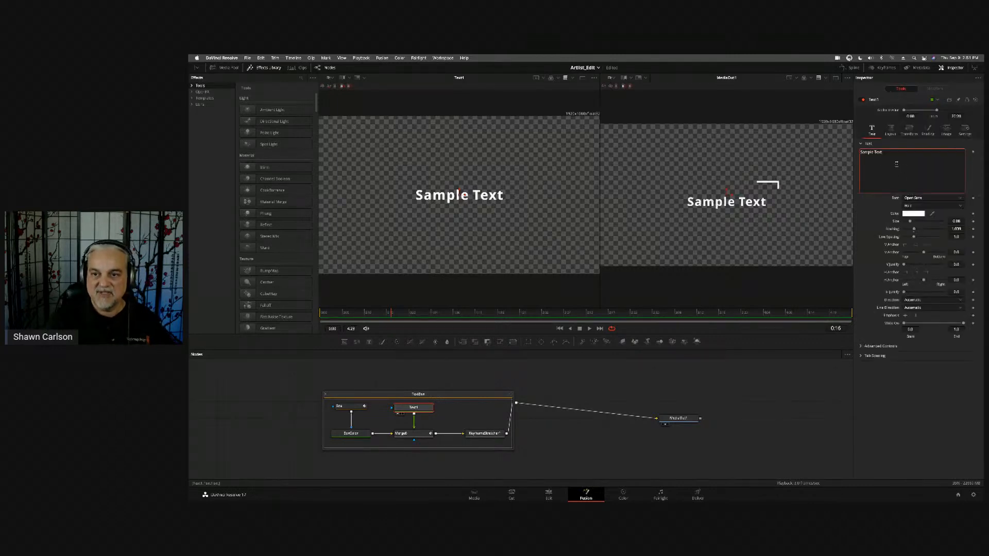
{"action": "type", "text": "test footage"}
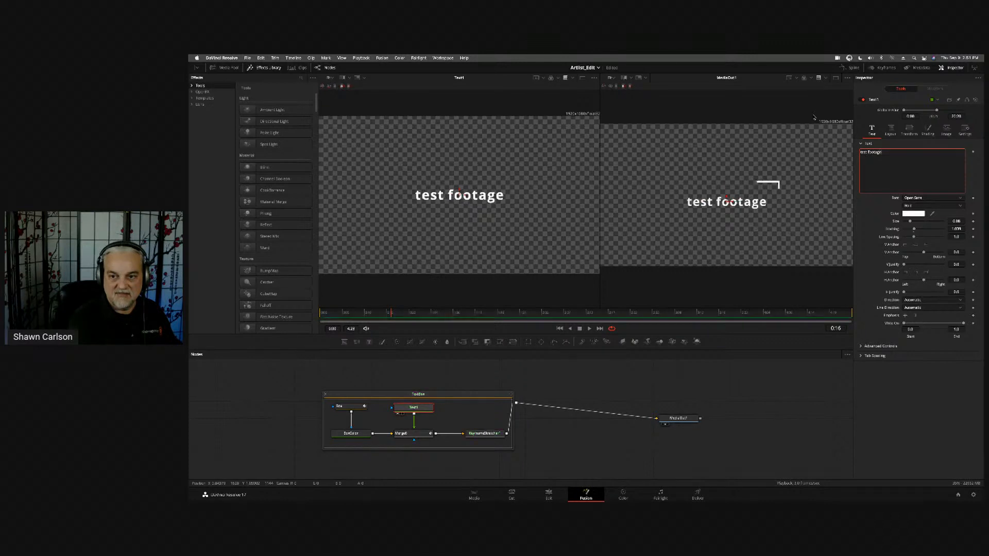
{"action": "key", "text": "Return"}
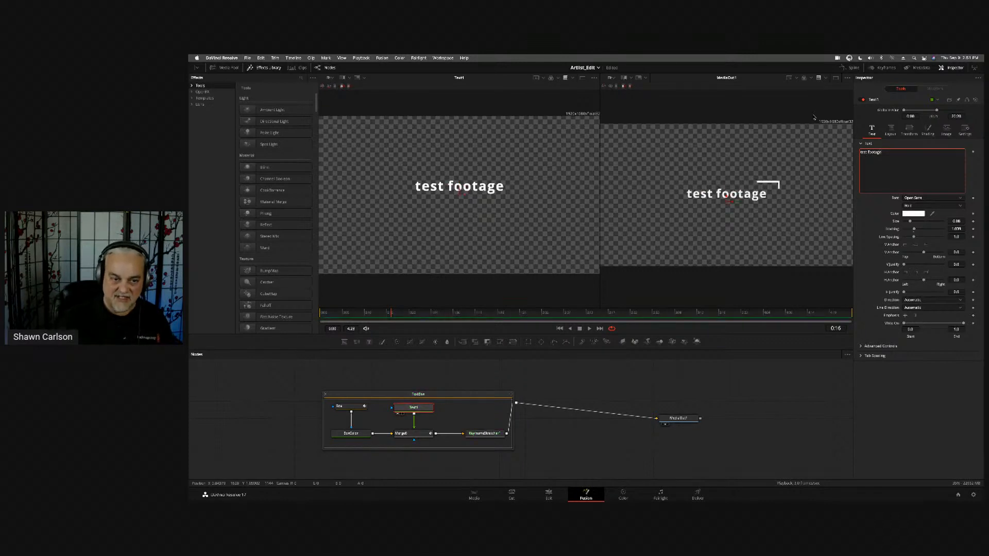
{"action": "key", "text": "BackSpace"}
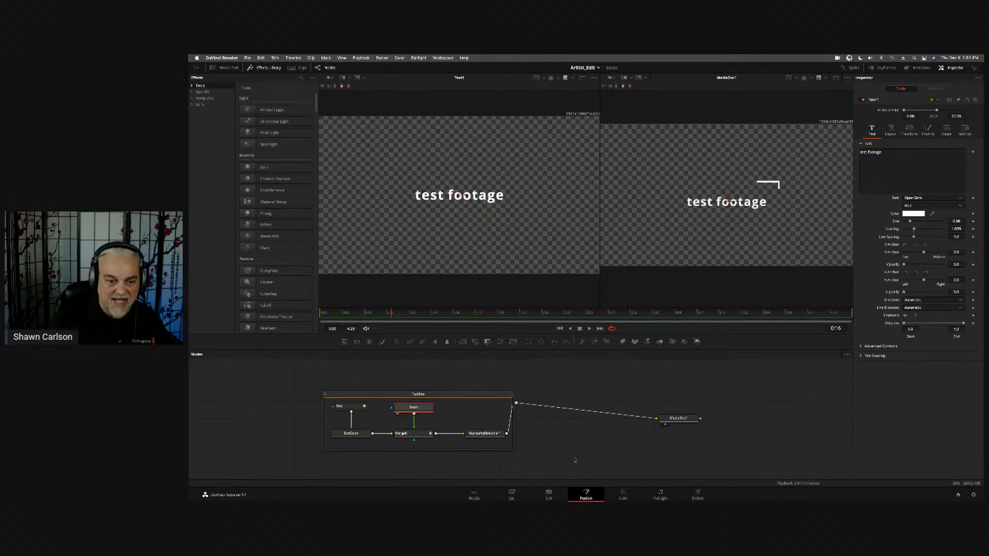
- Return to the Edit page and check the title's new text on the timeline and in its settings
{"action": "left_click", "coordinate": [550, 493]}
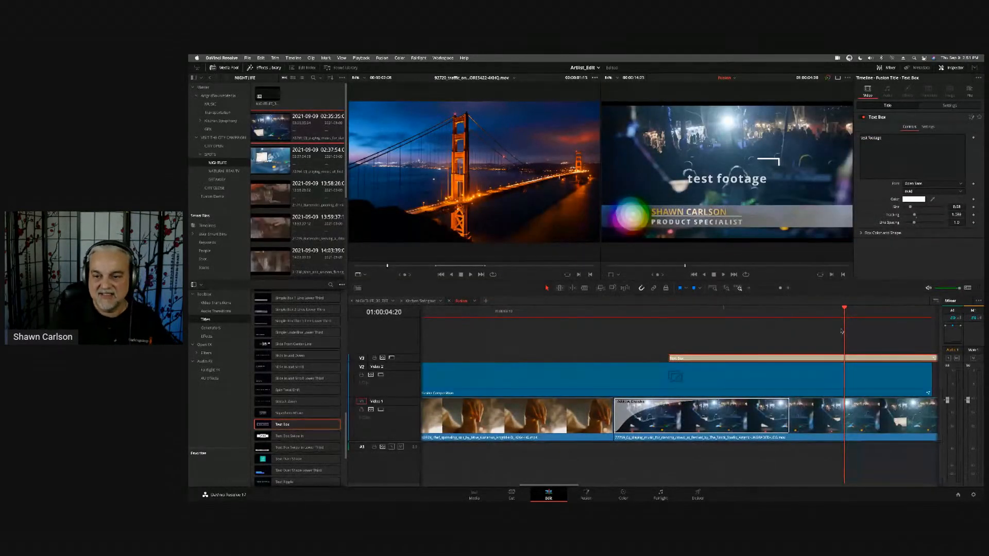
{"action": "left_click_drag", "start_coordinate": [819, 309], "coordinate": [824, 320]}
{"action": "left_click_drag", "start_coordinate": [894, 140], "coordinate": [863, 114]}
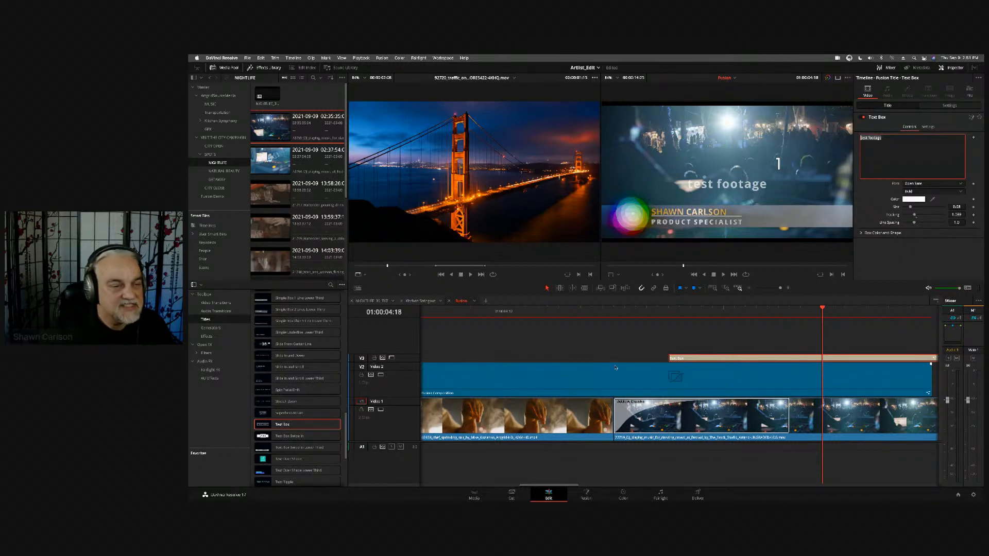
{"action": "left_click", "coordinate": [650, 342]}
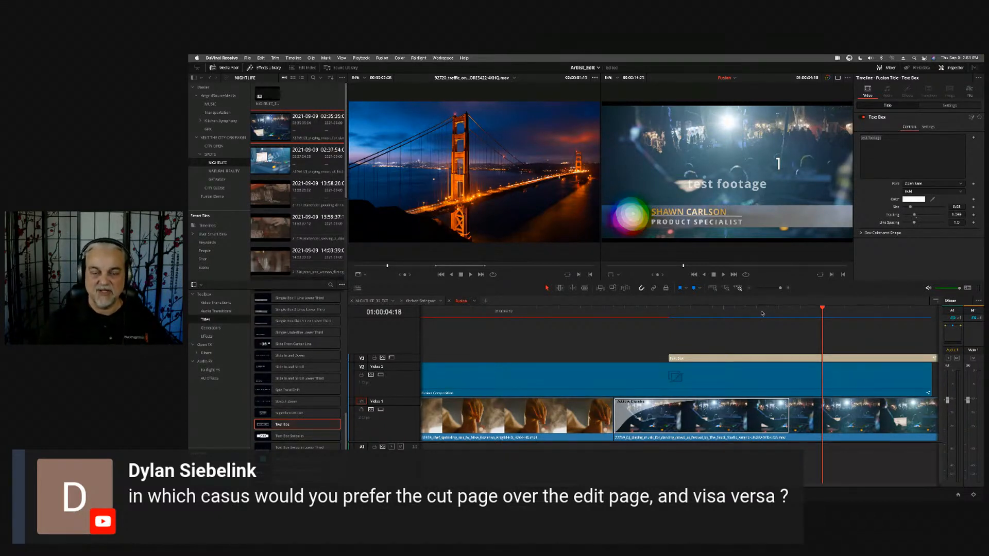
- Switch to the Cut page, skim the NIGHTLIFE clips as a source tape, and return to the timeline view
{"action": "key", "text": "shift+3"}
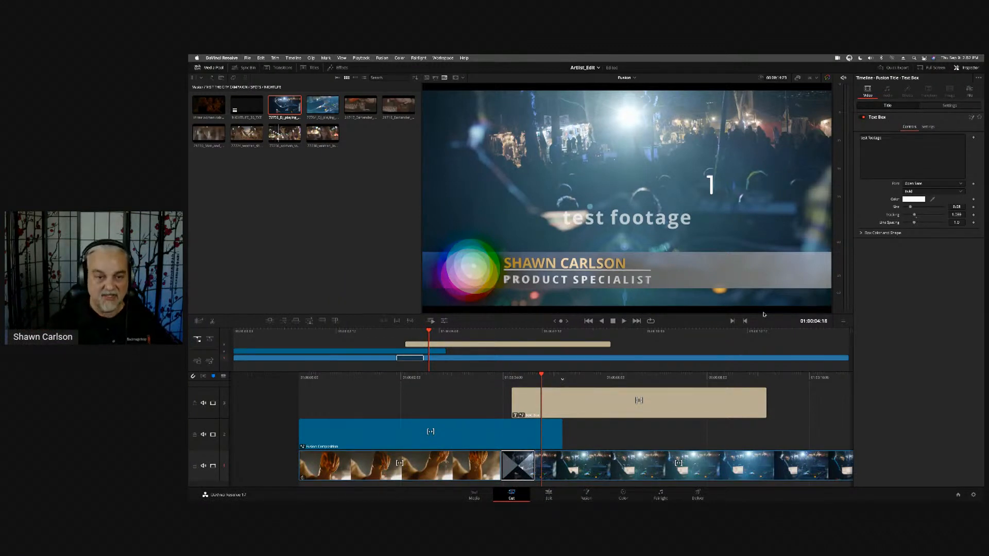
{"action": "key", "text": "q"}
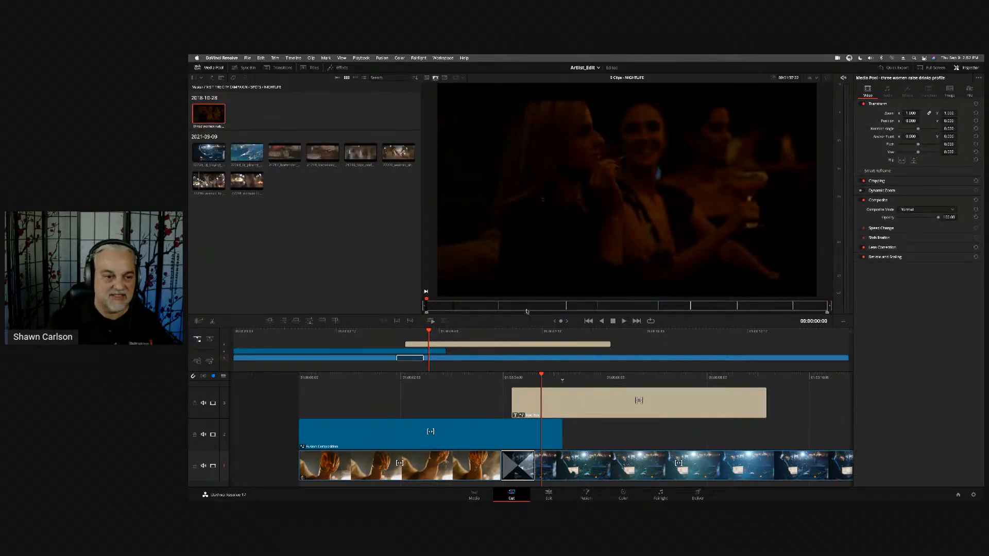
{"action": "left_click_drag", "start_coordinate": [432, 306], "coordinate": [714, 313]}
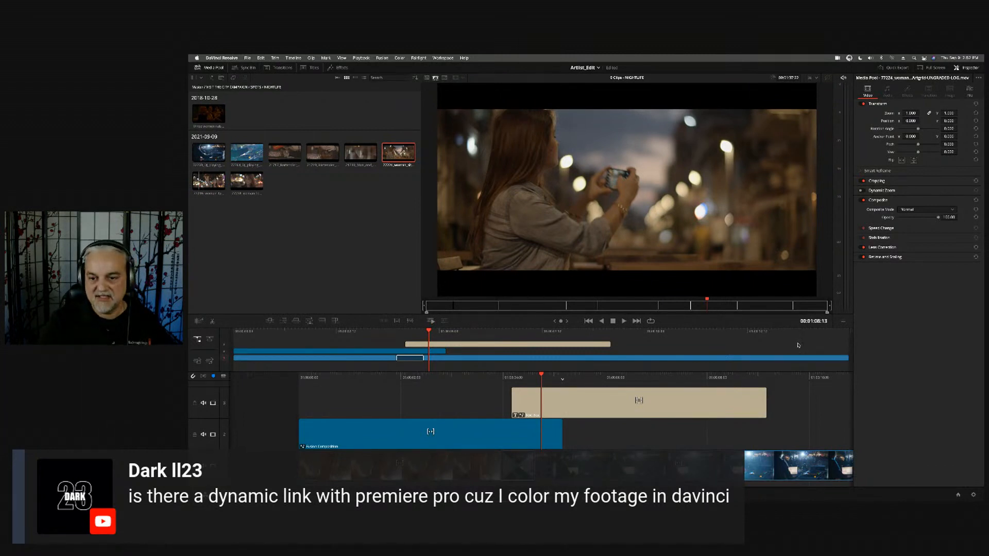
{"action": "key", "text": "q"}
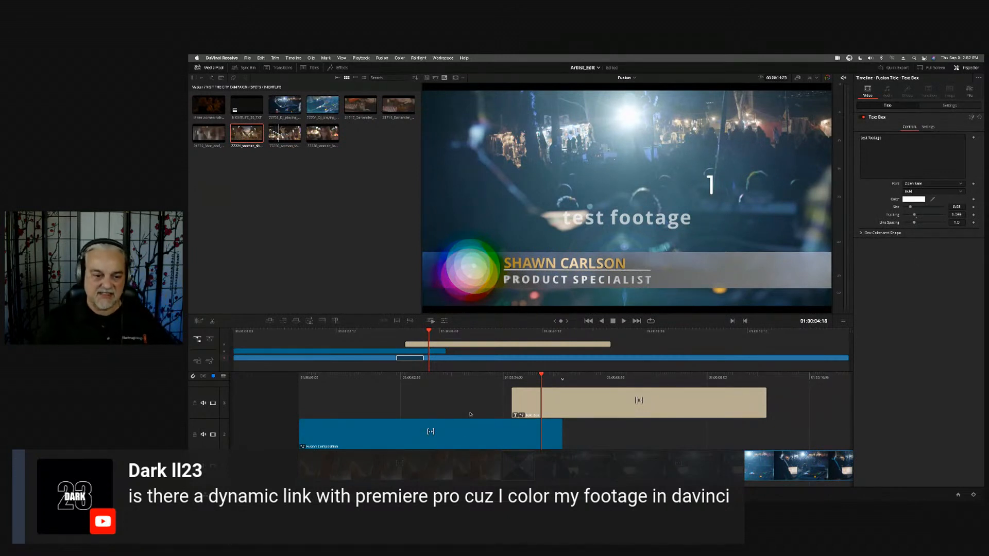
- Start a timeline import for the Fusion Demo bin, examine the supported file formats, and cancel the import
{"action": "key", "text": "shift+2"}
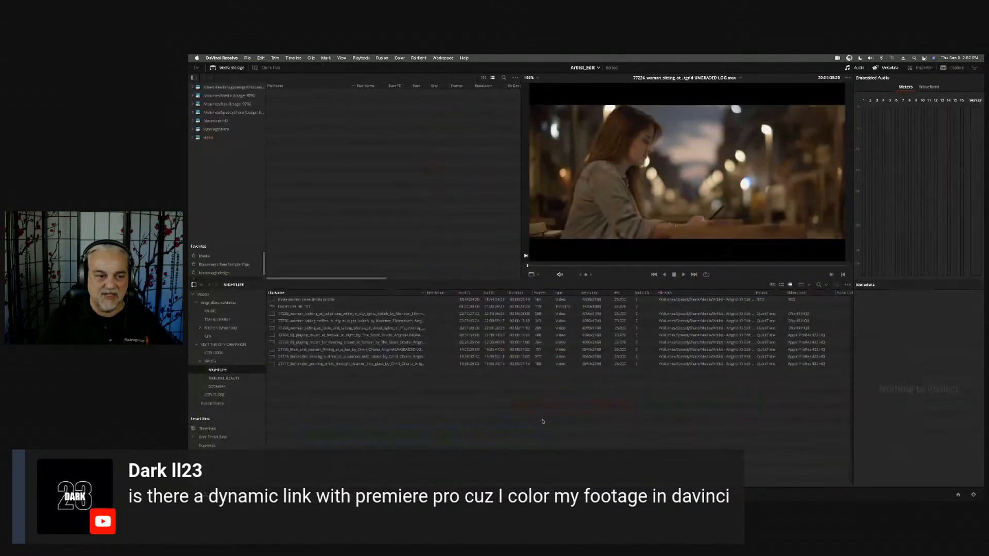
{"action": "left_click", "coordinate": [230, 402]}
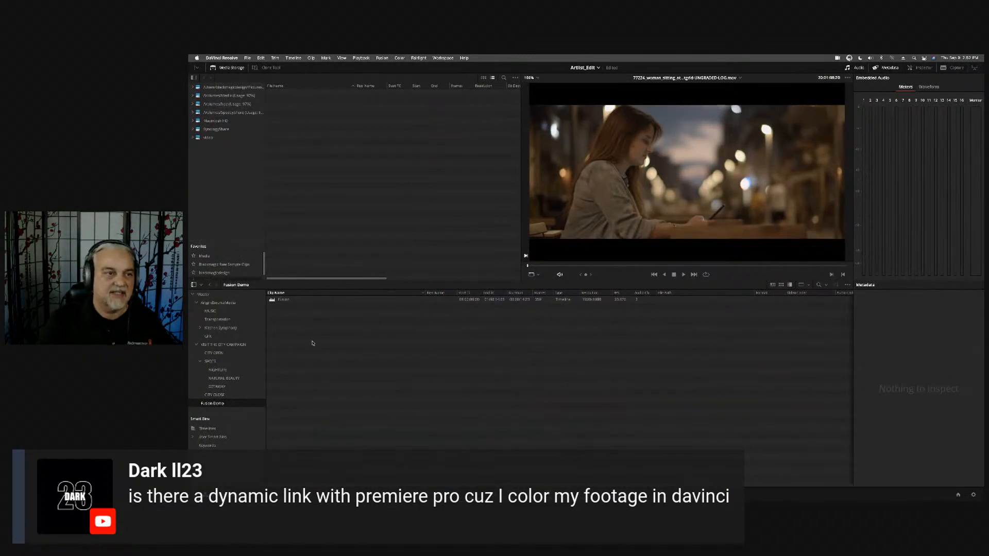
{"action": "left_click", "coordinate": [246, 57]}
{"action": "mouse_move", "coordinate": [278, 132]}
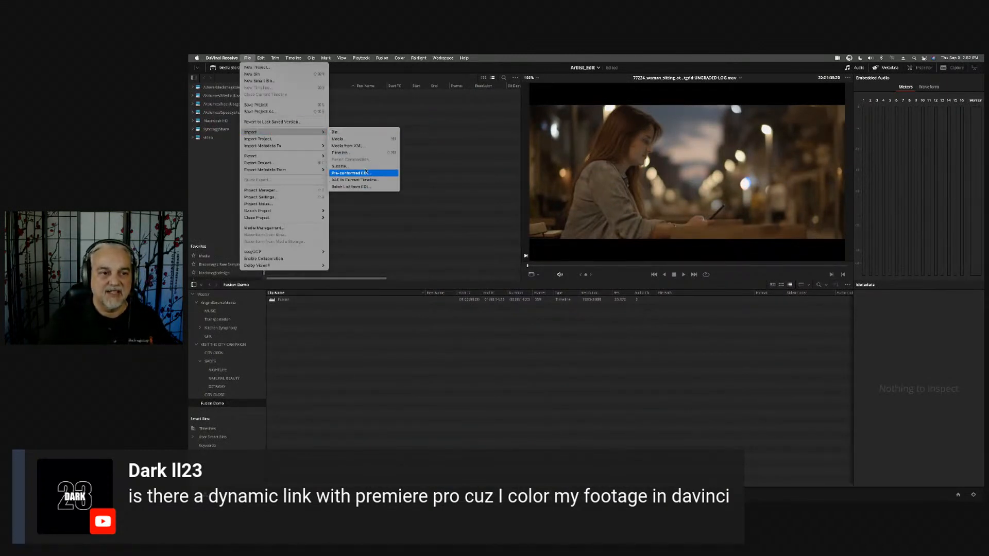
{"action": "left_click", "coordinate": [360, 154]}
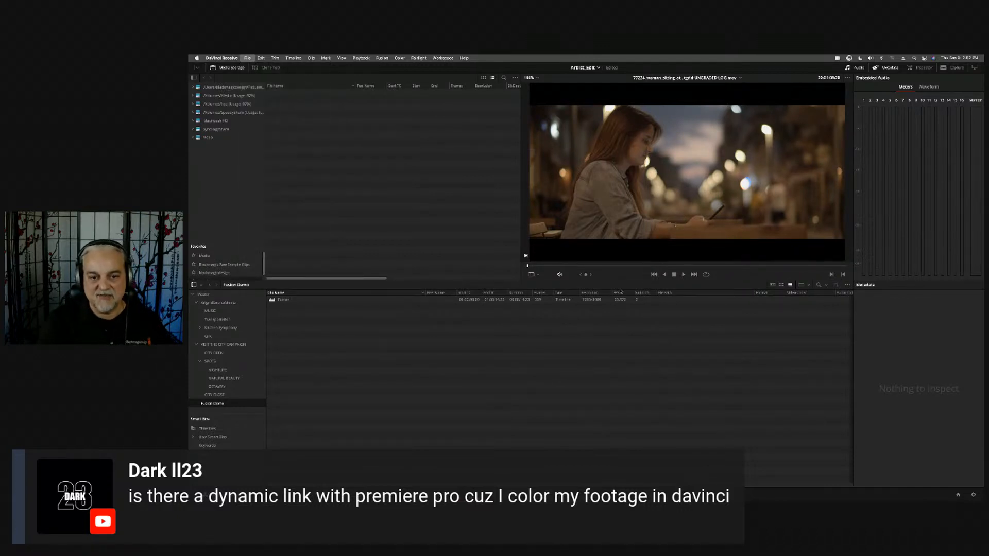
{"action": "left_click", "coordinate": [530, 356]}
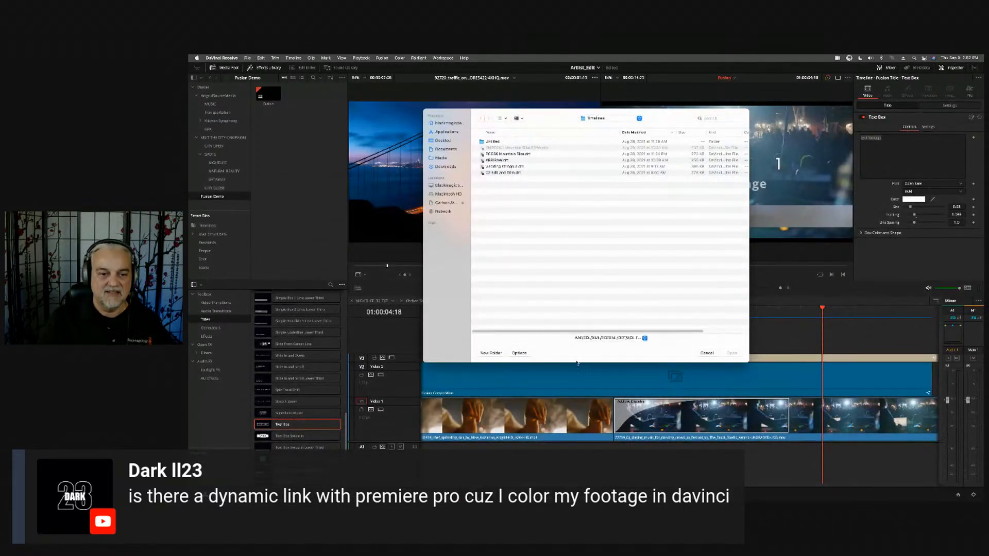
{"action": "left_click", "coordinate": [642, 338]}
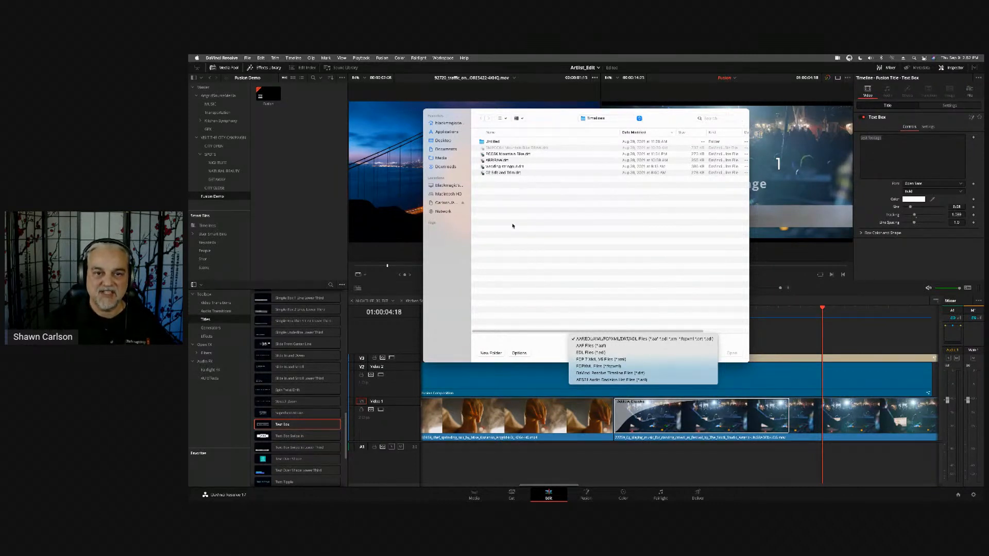
{"action": "left_click", "coordinate": [584, 274]}
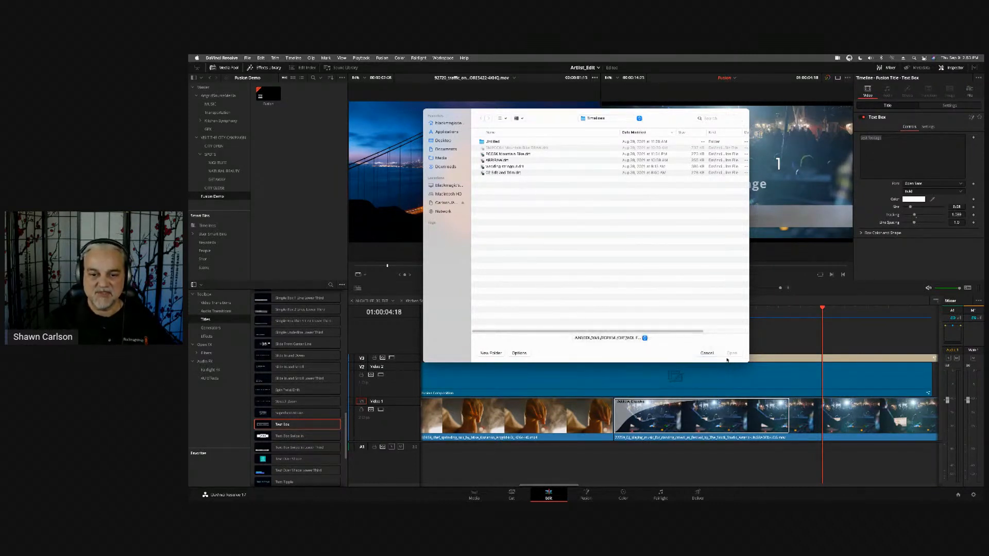
{"action": "left_click", "coordinate": [707, 354]}
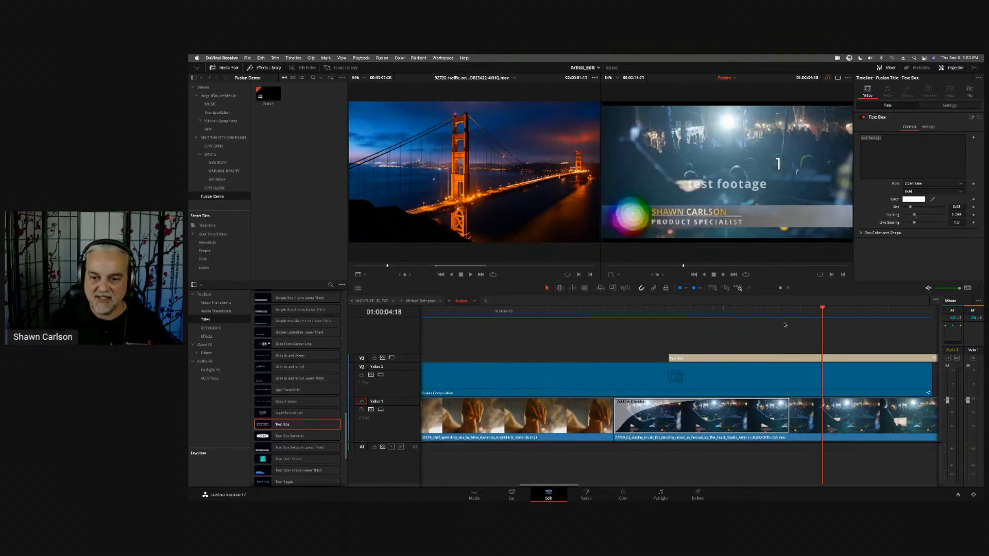
- Preview the Text Box title once more and delete it from the V3 track
{"action": "left_click_drag", "start_coordinate": [787, 314], "coordinate": [877, 314]}
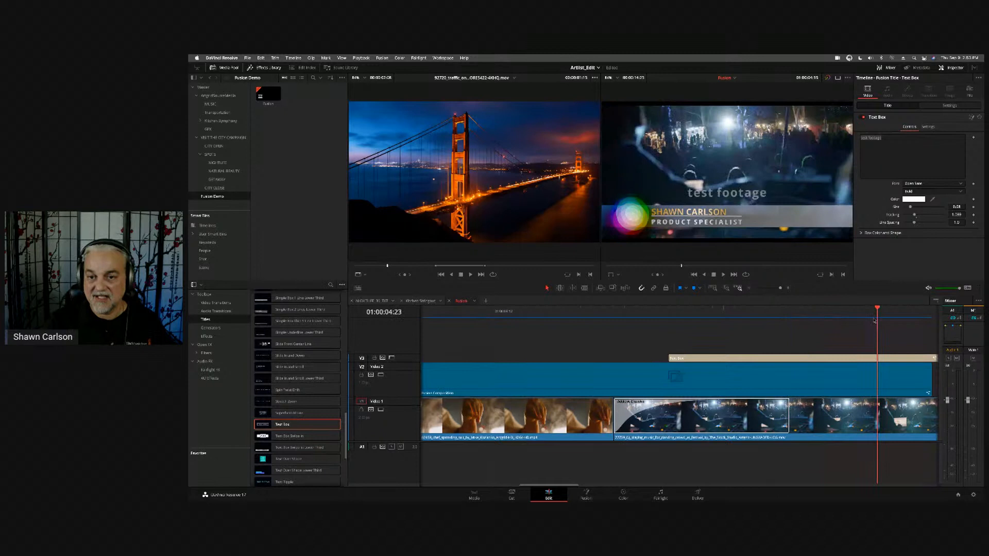
{"action": "left_click", "coordinate": [840, 359]}
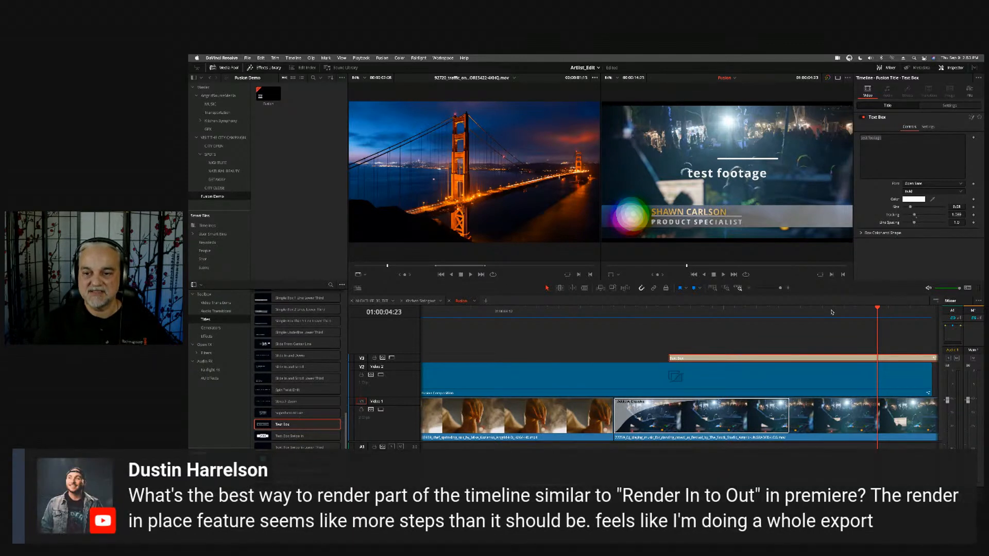
{"action": "left_click_drag", "start_coordinate": [832, 312], "coordinate": [790, 313]}
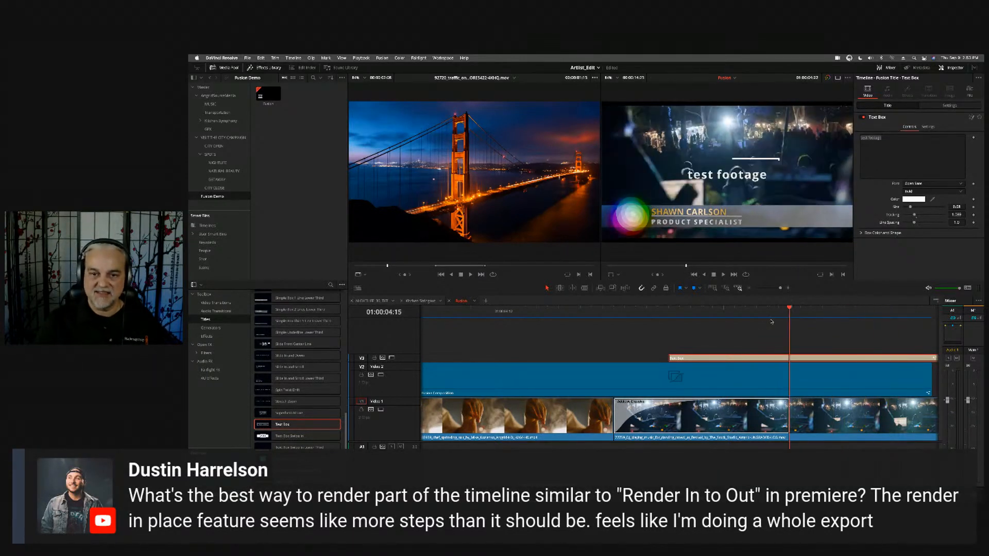
{"action": "key", "text": "Delete"}
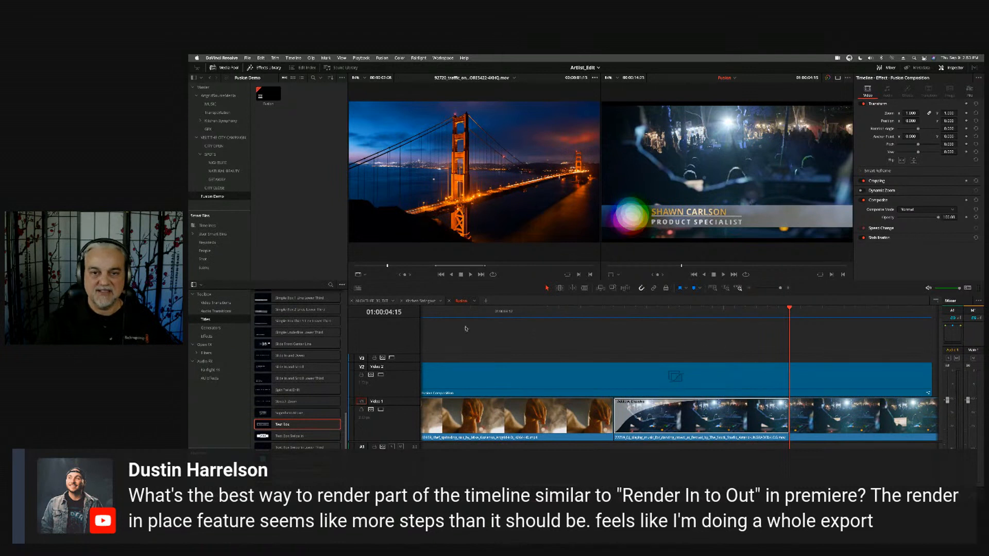
- Export the NIGHTLIFE_30_TXT timeline from the Timelines smart bin as a DaVinci Resolve Timeline file after reviewing the other export formats
{"action": "left_click", "coordinate": [372, 301]}
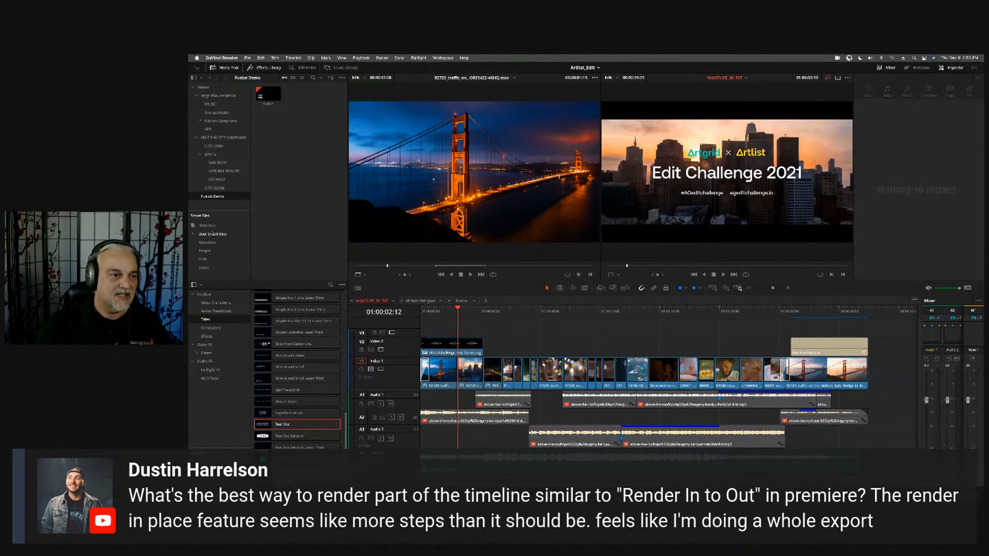
{"action": "left_click", "coordinate": [208, 225]}
{"action": "right_click", "coordinate": [328, 94]}
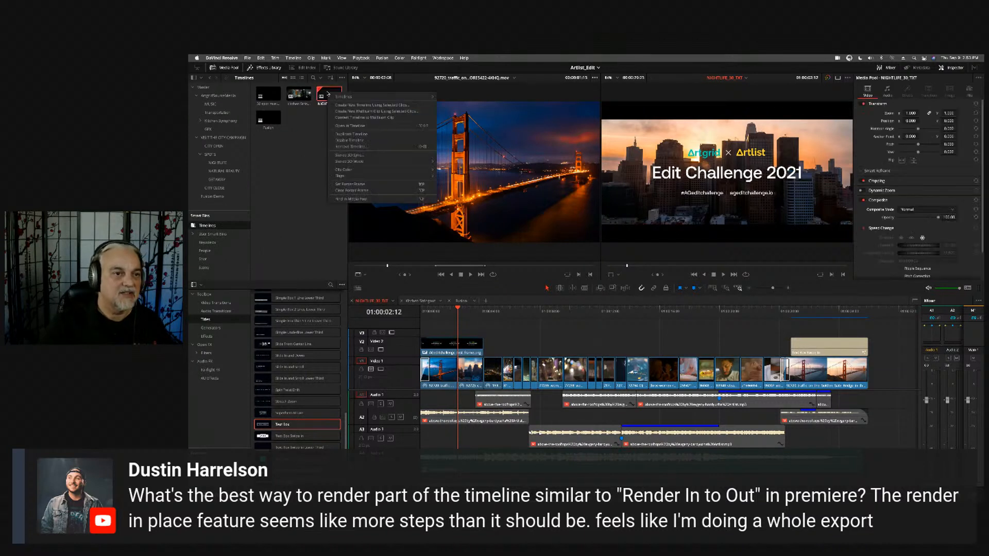
{"action": "mouse_move", "coordinate": [382, 97]}
{"action": "mouse_move", "coordinate": [497, 119]}
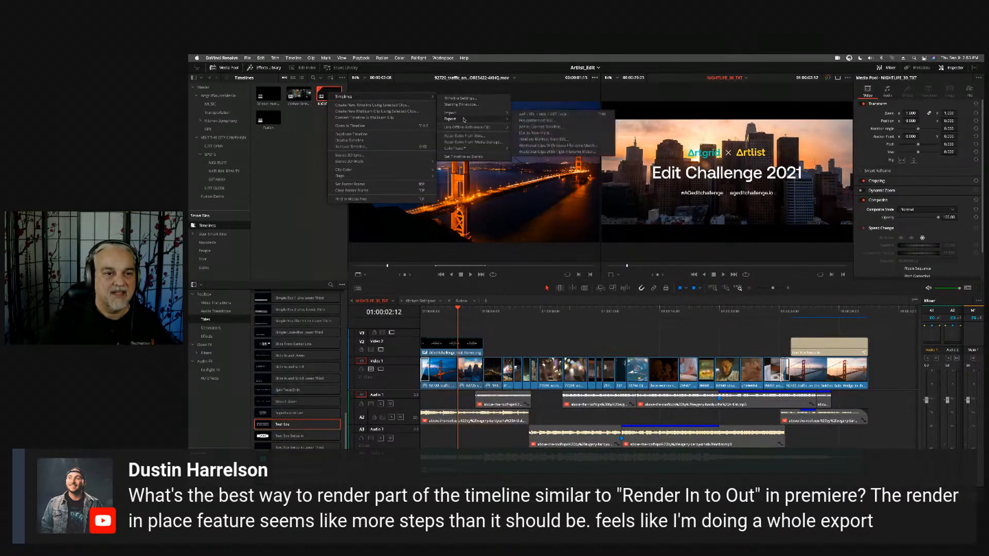
{"action": "left_click", "coordinate": [538, 121]}
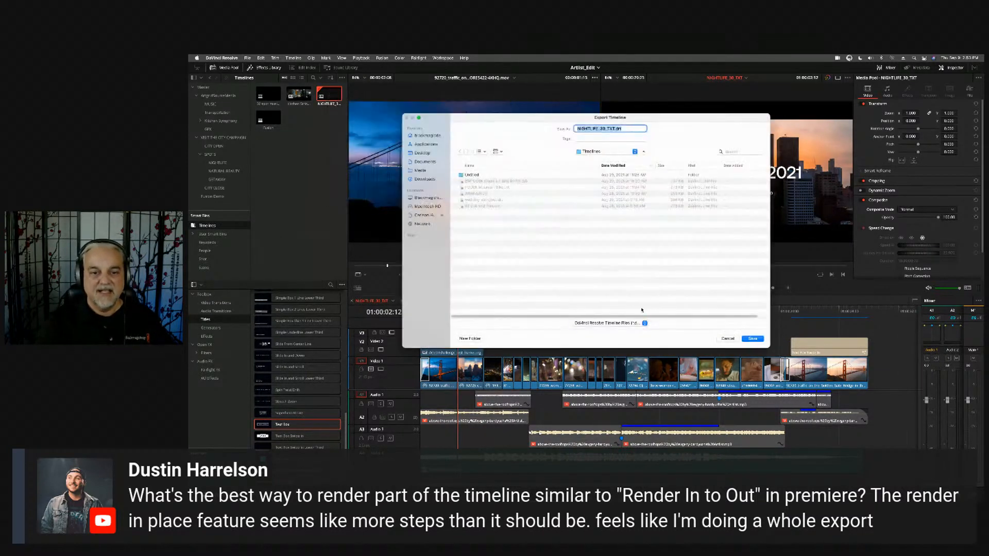
{"action": "left_click", "coordinate": [632, 322]}
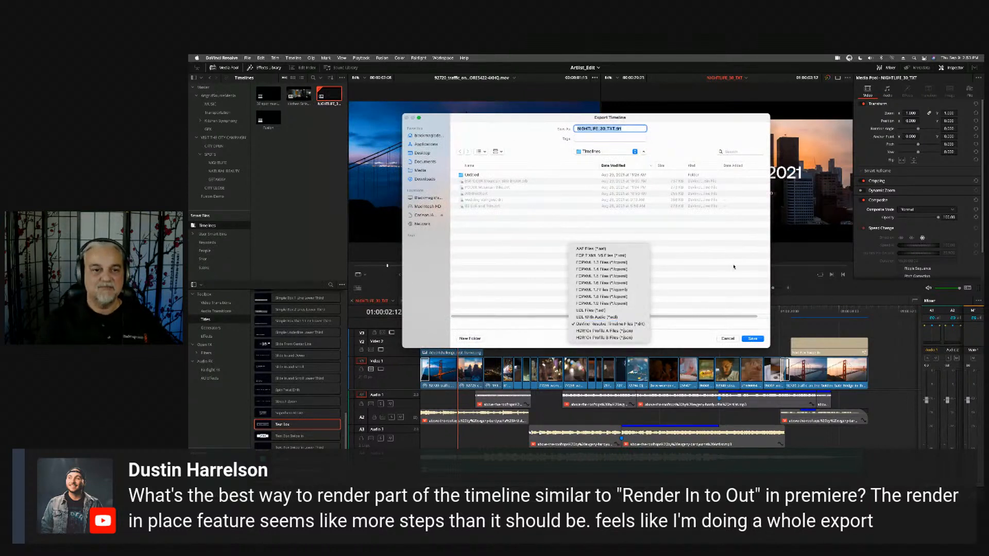
{"action": "left_click", "coordinate": [712, 263]}
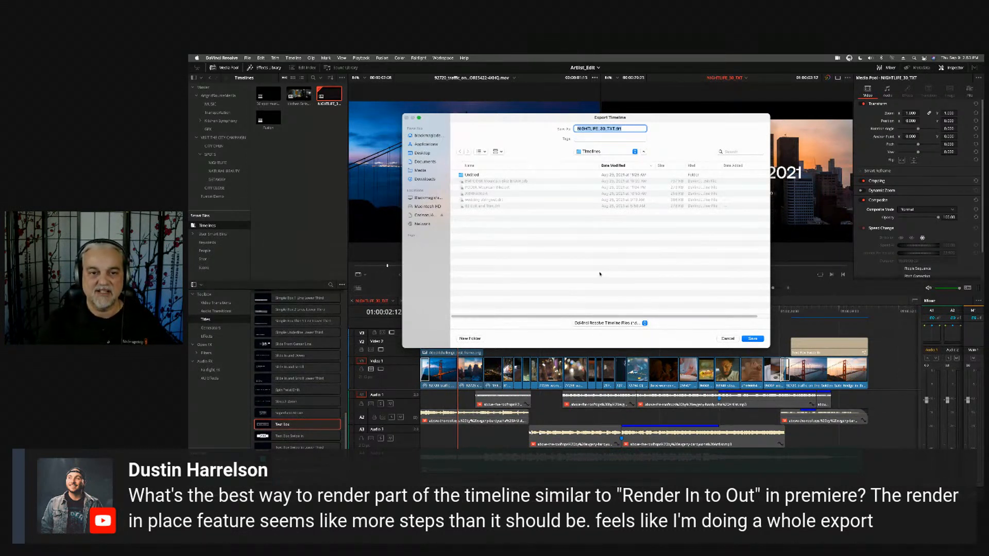
{"action": "left_click", "coordinate": [748, 340]}
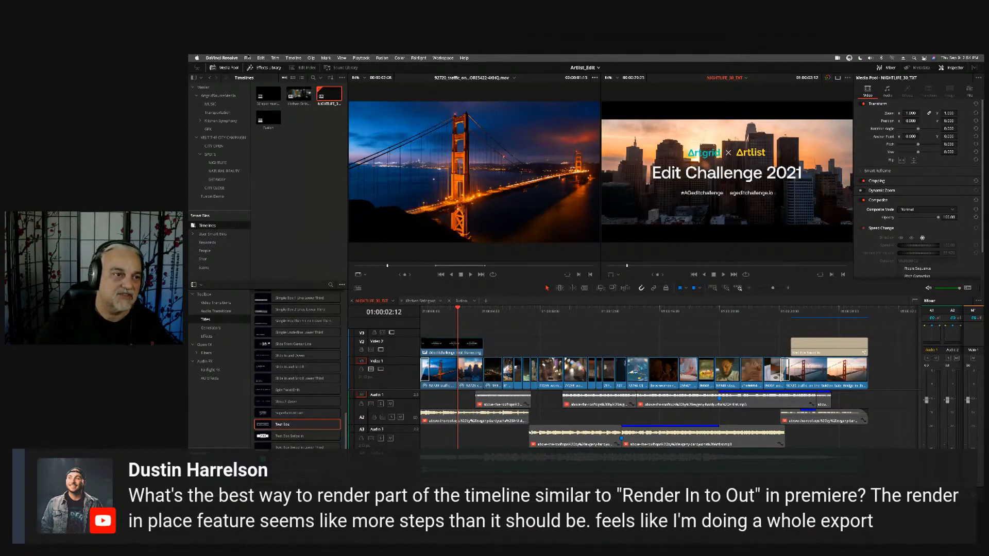
- In Media Management, add the 30 spot music bed timeline to NIGHTLIFE_30_TXT and choose copying used media trimmed with frame handles
{"action": "left_click", "coordinate": [247, 58]}
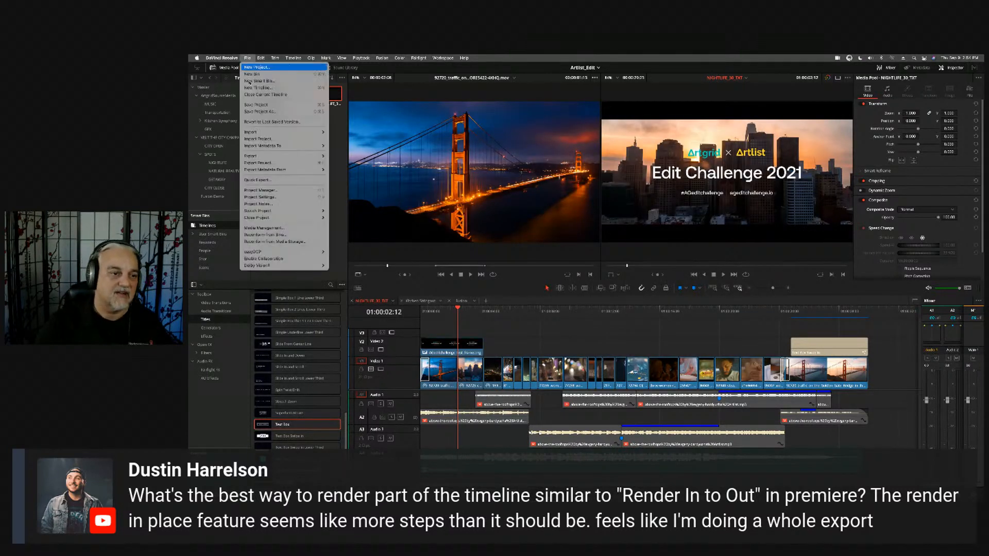
{"action": "left_click", "coordinate": [287, 229]}
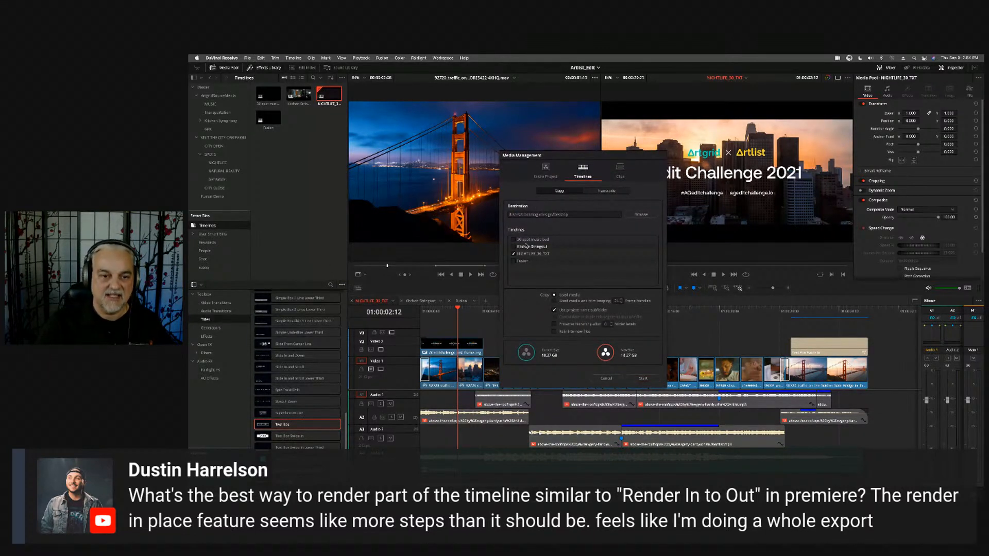
{"action": "left_click", "coordinate": [514, 254]}
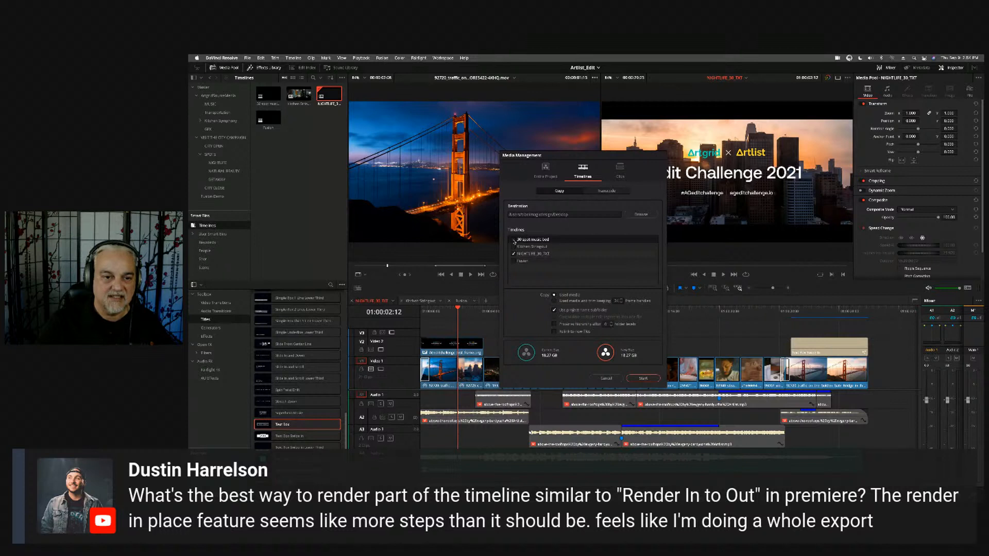
{"action": "left_click", "coordinate": [514, 239]}
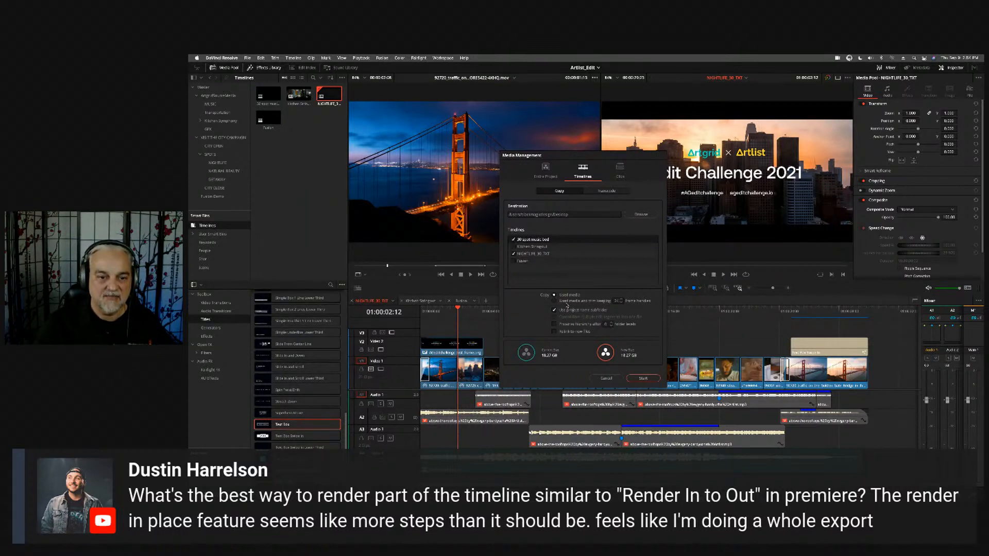
{"action": "left_click", "coordinate": [566, 301]}
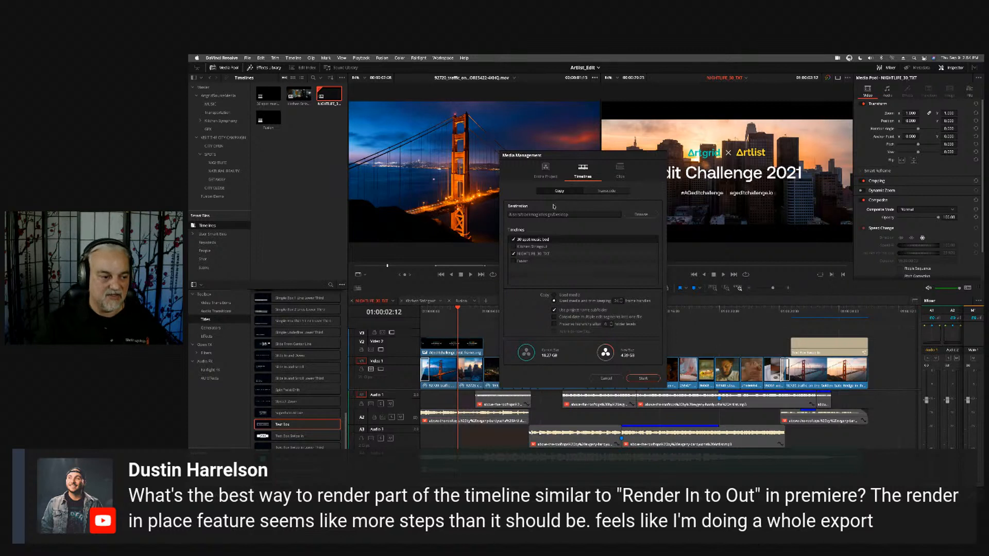
- Examine the Media Management transcode options and their video format settings, and cancel without starting the job
{"action": "left_click", "coordinate": [607, 191]}
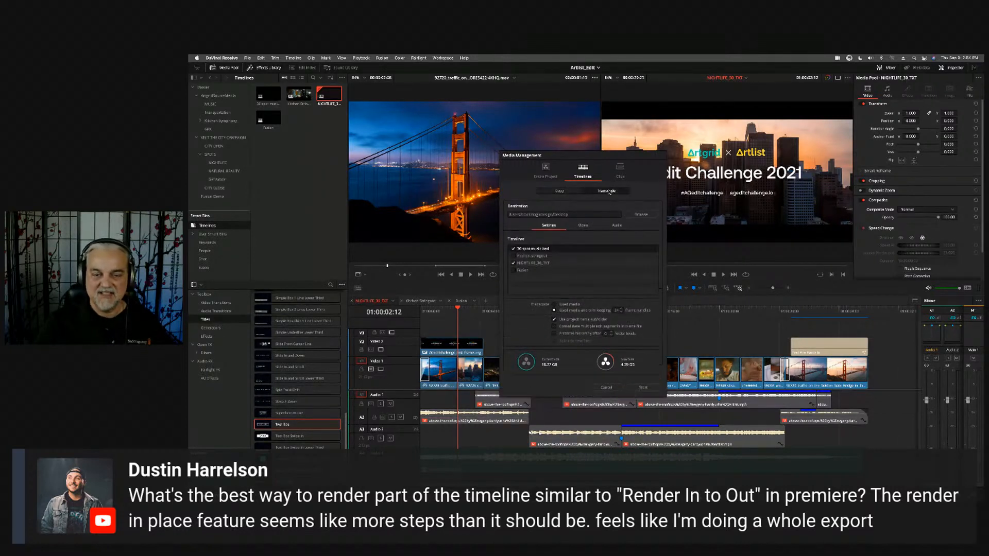
{"action": "left_click", "coordinate": [588, 229]}
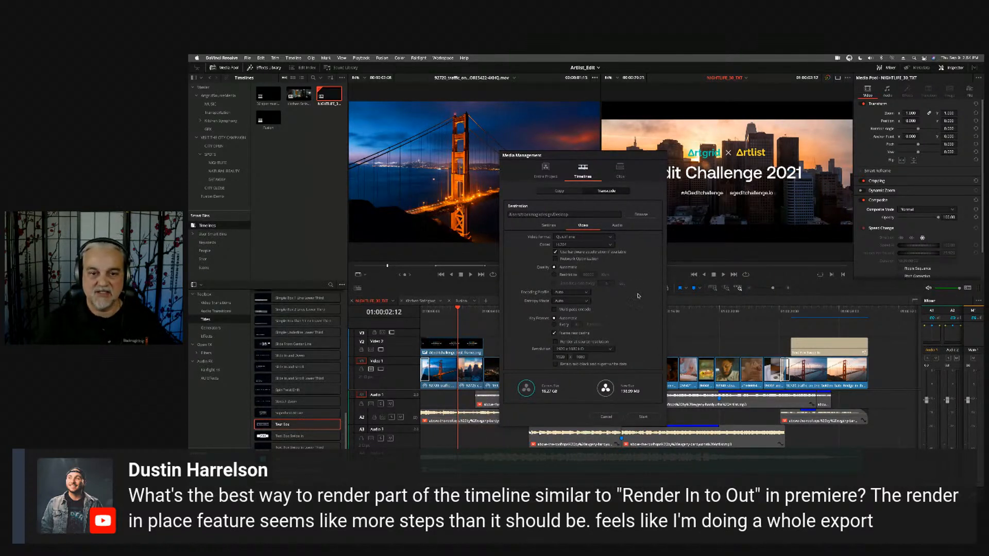
{"action": "left_click", "coordinate": [606, 417]}
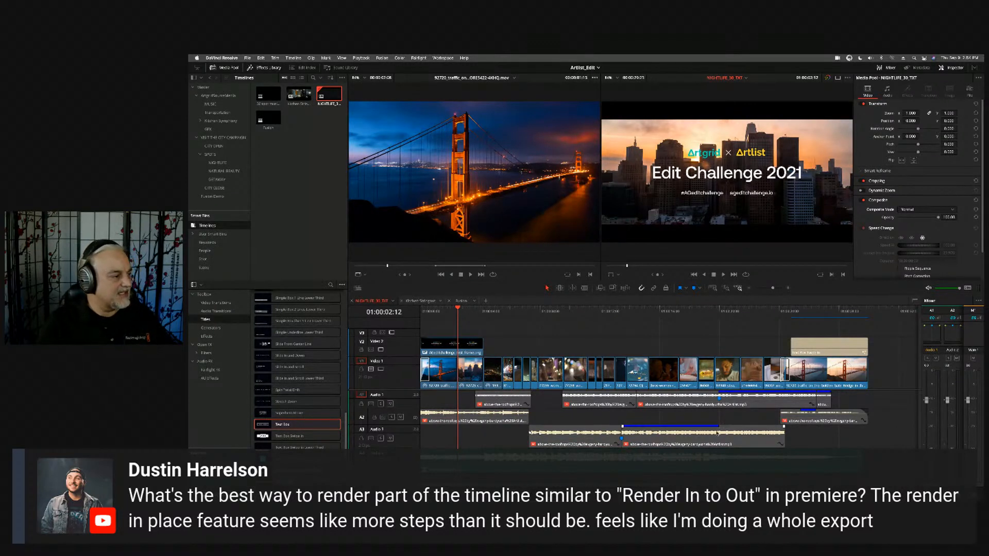
- Examine the Render Cache playback modes and the render cache options of the DJ clip at 01:00:13:20
{"action": "left_click", "coordinate": [627, 312]}
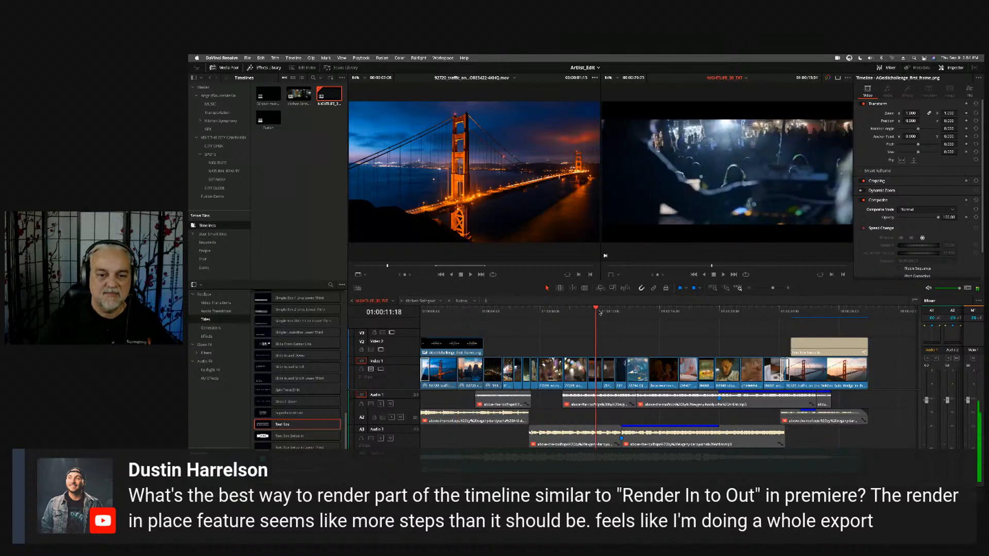
{"action": "left_click", "coordinate": [361, 58]}
{"action": "mouse_move", "coordinate": [374, 94]}
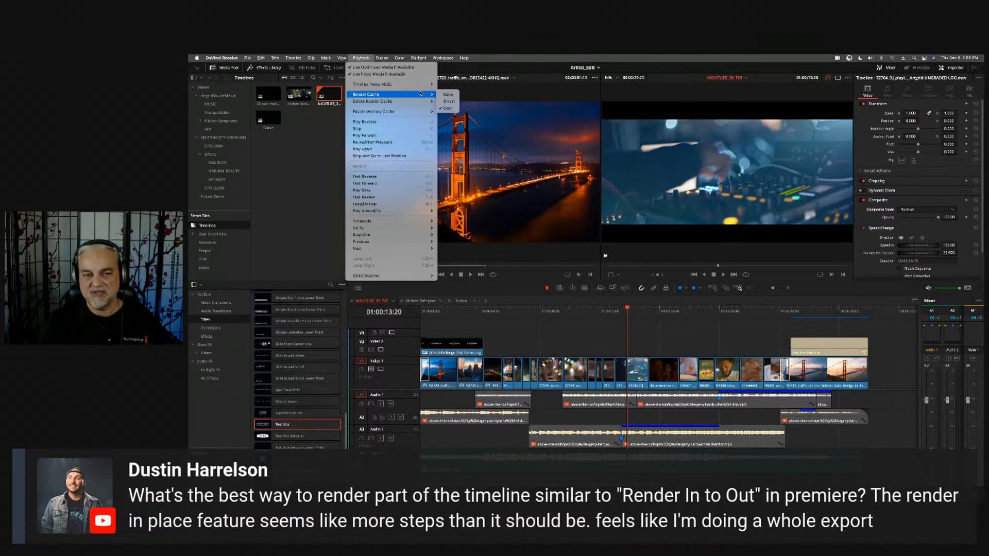
{"action": "left_click", "coordinate": [408, 58]}
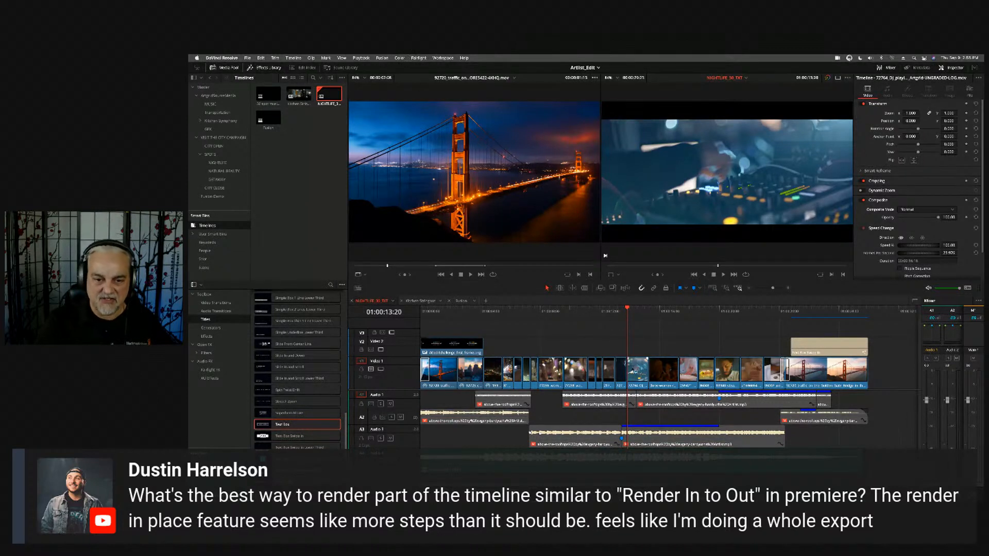
{"action": "right_click", "coordinate": [631, 364]}
{"action": "mouse_move", "coordinate": [691, 313]}
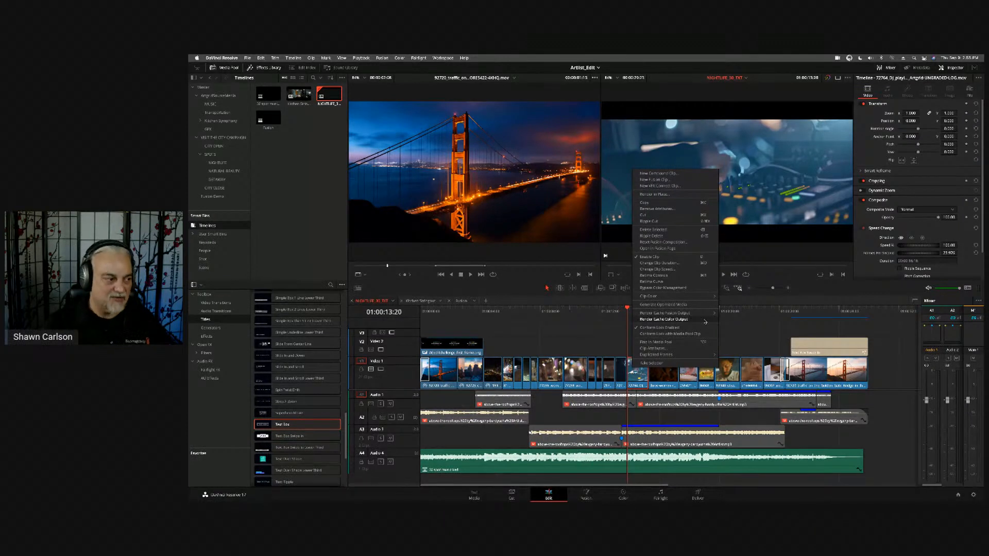
{"action": "left_click", "coordinate": [711, 319]}
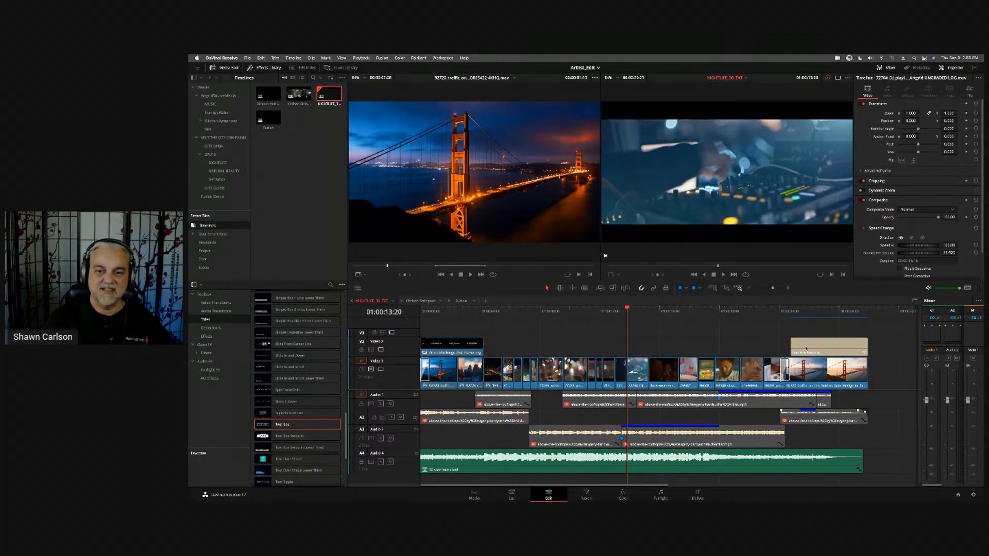
- Review the optimized media, render cache and working folder options in the project settings, and cancel
{"action": "left_click", "coordinate": [974, 495]}
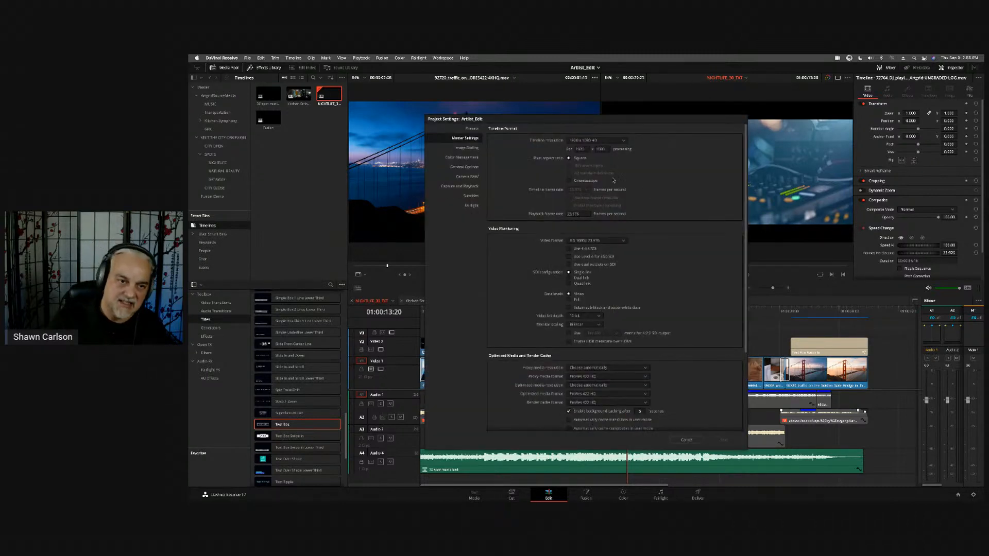
{"action": "scroll", "coordinate": [710, 281], "scroll_direction": "down", "scroll_amount": 5}
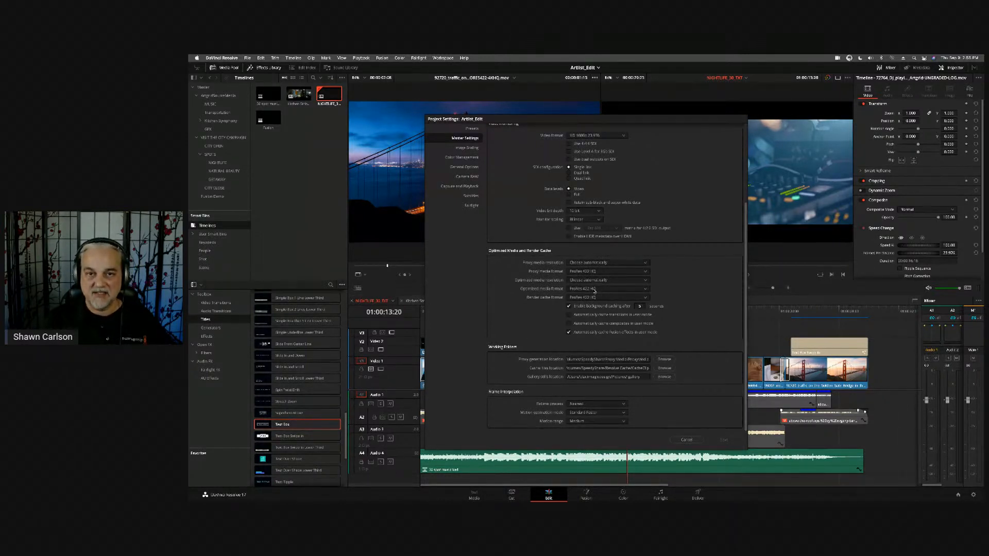
{"action": "left_click", "coordinate": [686, 440]}
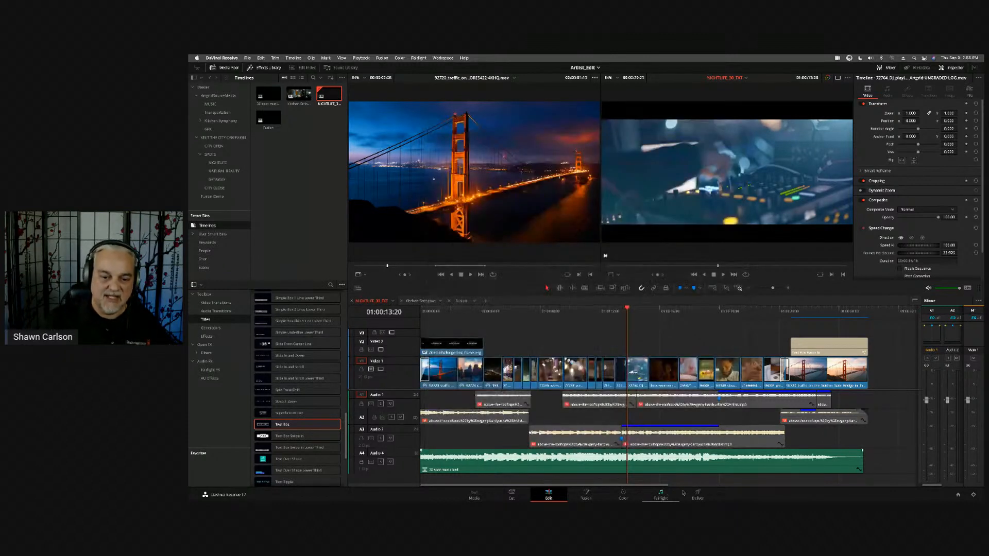
- On the Deliver page, expand the advanced render settings and examine the options for using proxy media and render cached images
{"action": "left_click", "coordinate": [699, 495]}
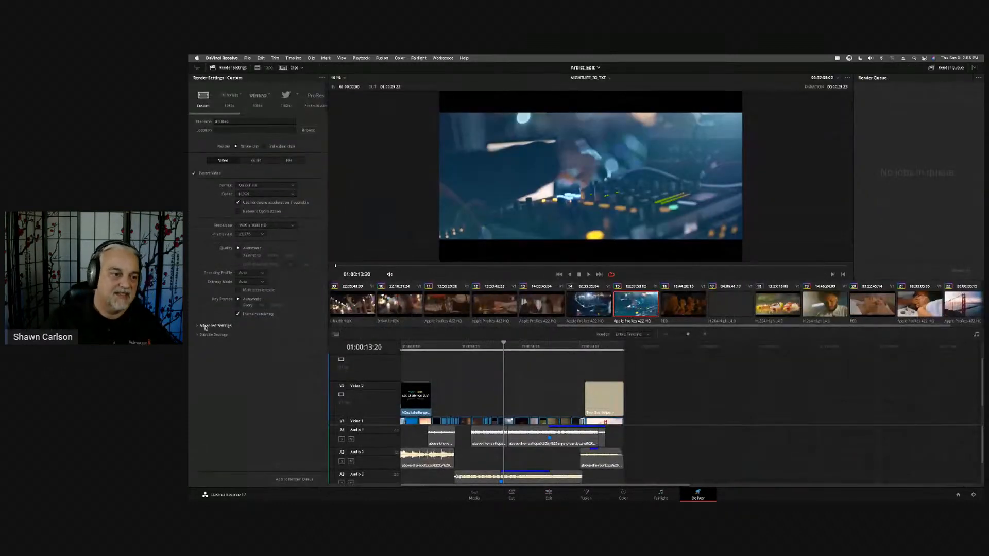
{"action": "left_click", "coordinate": [217, 325]}
{"action": "scroll", "coordinate": [303, 324], "scroll_direction": "down", "scroll_amount": 2}
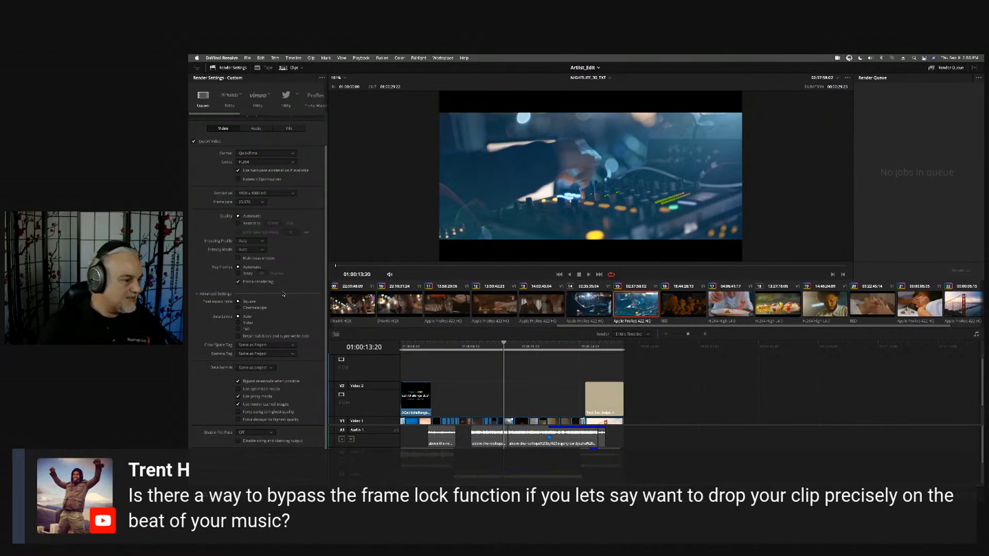
- Switch to the Color page and view the cocktail bar clip and the facial massage clip
{"action": "key", "text": "shift+6"}
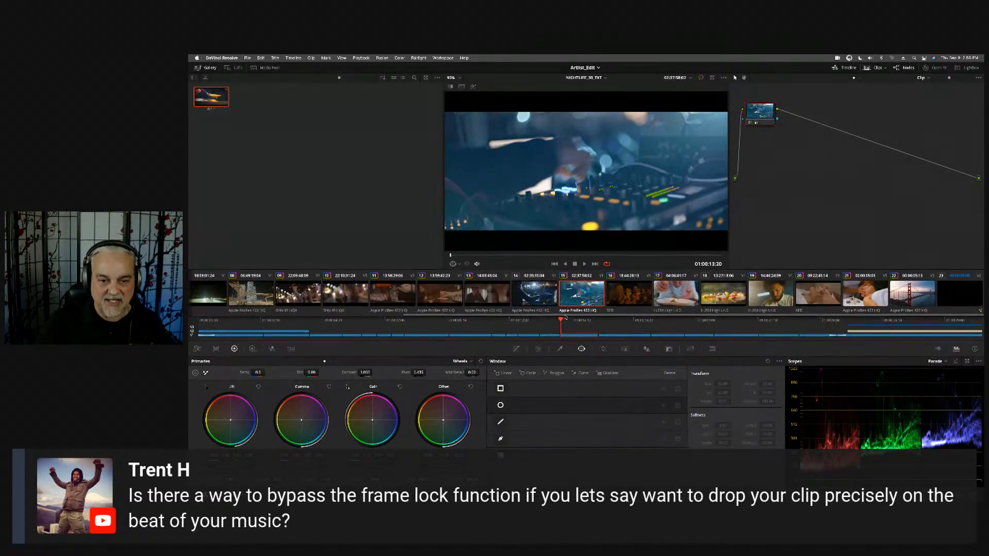
{"action": "left_click", "coordinate": [631, 301]}
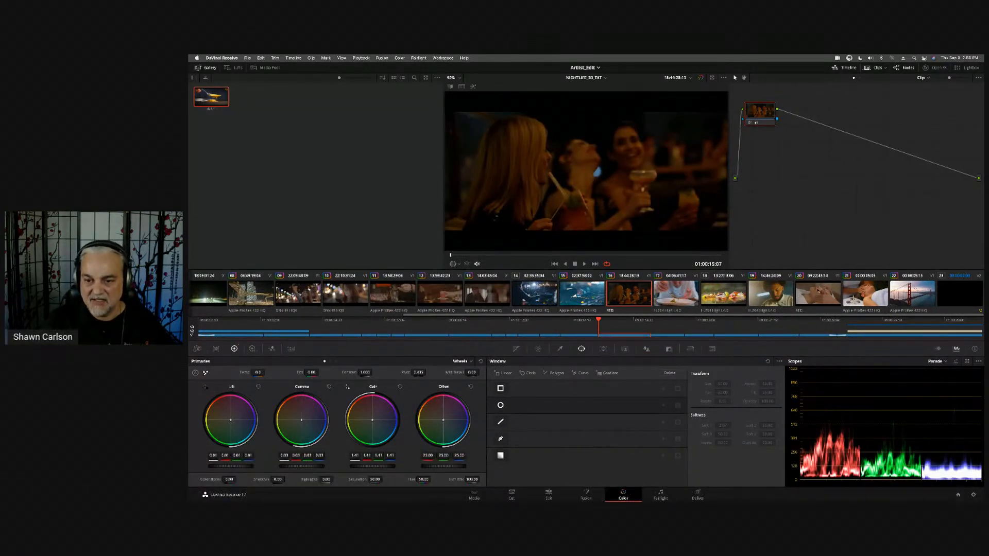
{"action": "left_click", "coordinate": [818, 292]}
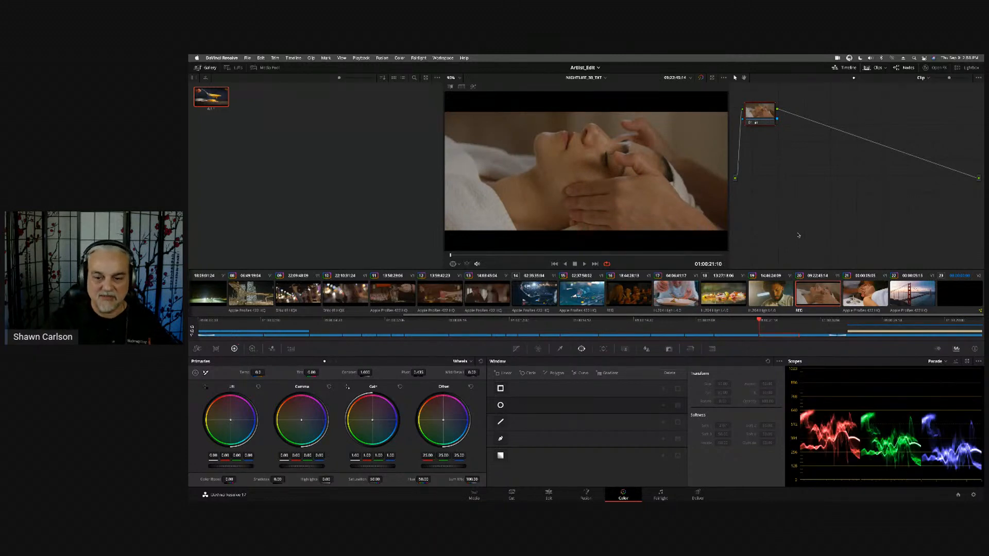
- Open the project's Color Management settings and examine the available color science modes
{"action": "left_click", "coordinate": [974, 495]}
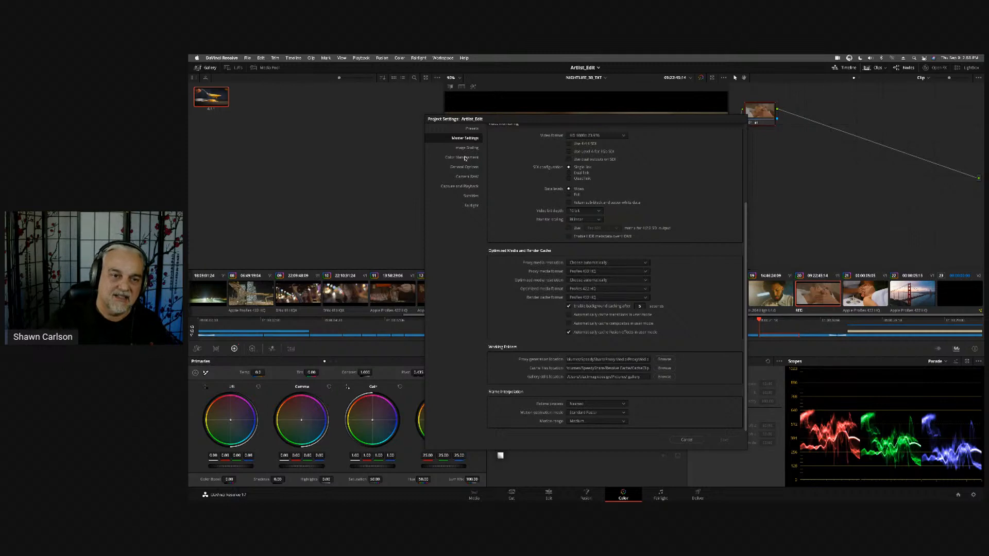
{"action": "left_click", "coordinate": [467, 158]}
{"action": "left_click", "coordinate": [629, 143]}
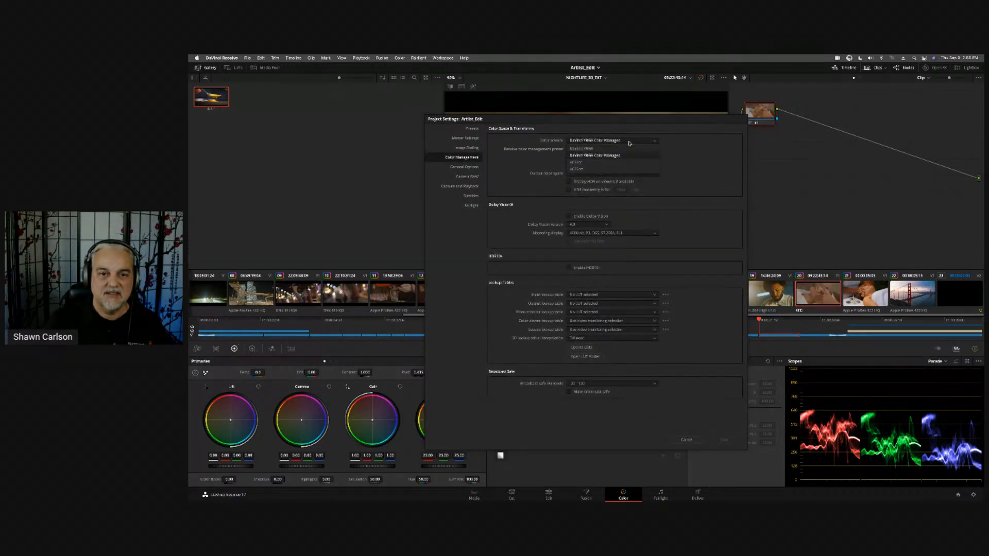
{"action": "left_click", "coordinate": [692, 142]}
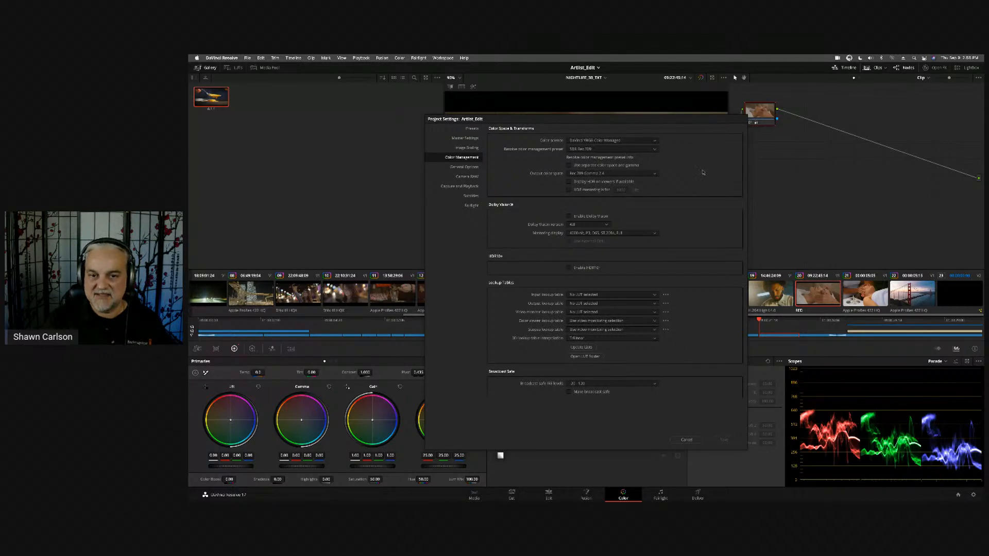
- Set the Resolve color management preset to DaVinci Wide Gamut and check the output color space options, keeping Rec.709 Gamma 2.4
{"action": "left_click", "coordinate": [655, 151]}
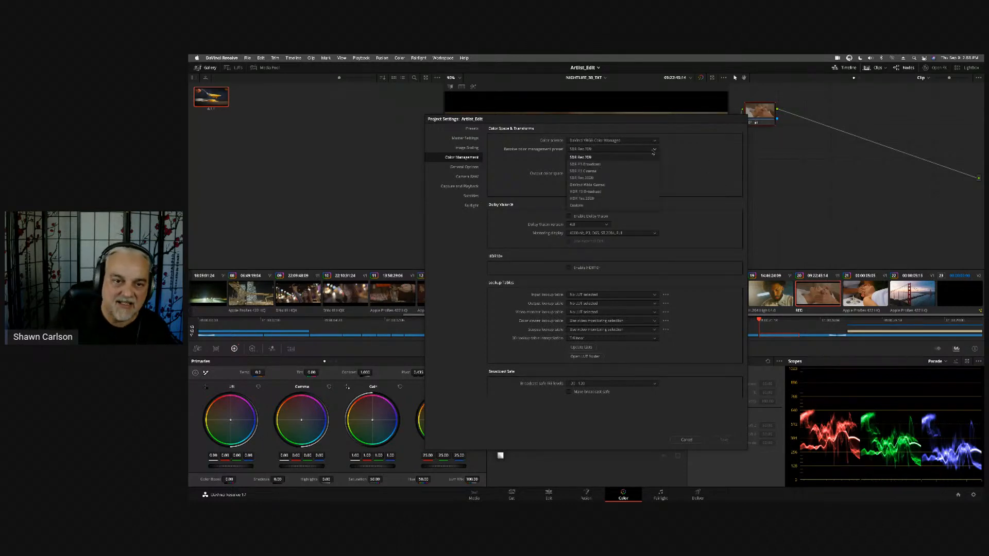
{"action": "left_click", "coordinate": [631, 186]}
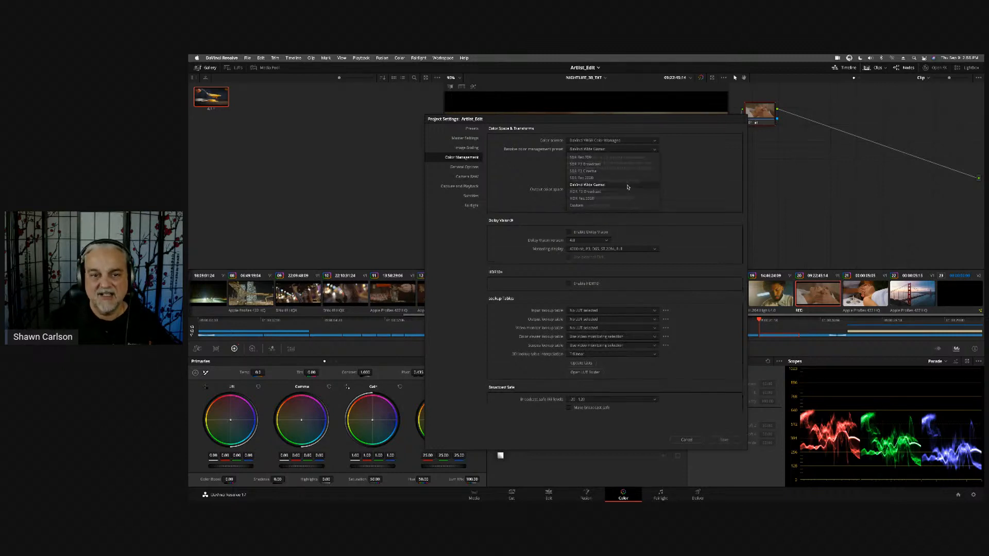
{"action": "left_click", "coordinate": [646, 190]}
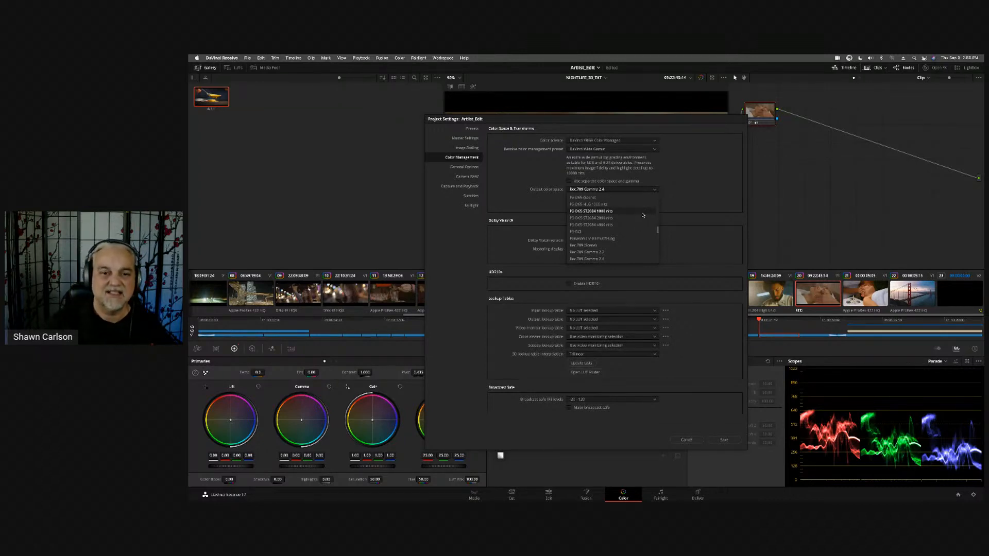
{"action": "left_click", "coordinate": [736, 178]}
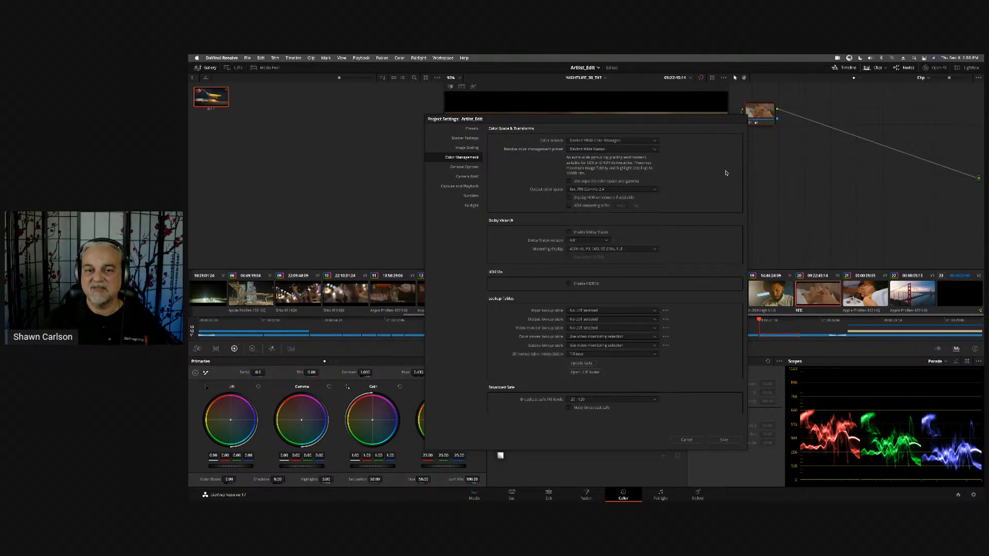
- Discard the Project Settings changes and view the cocktail bar, food plating and chef clips on the Color page
{"action": "left_click", "coordinate": [687, 440]}
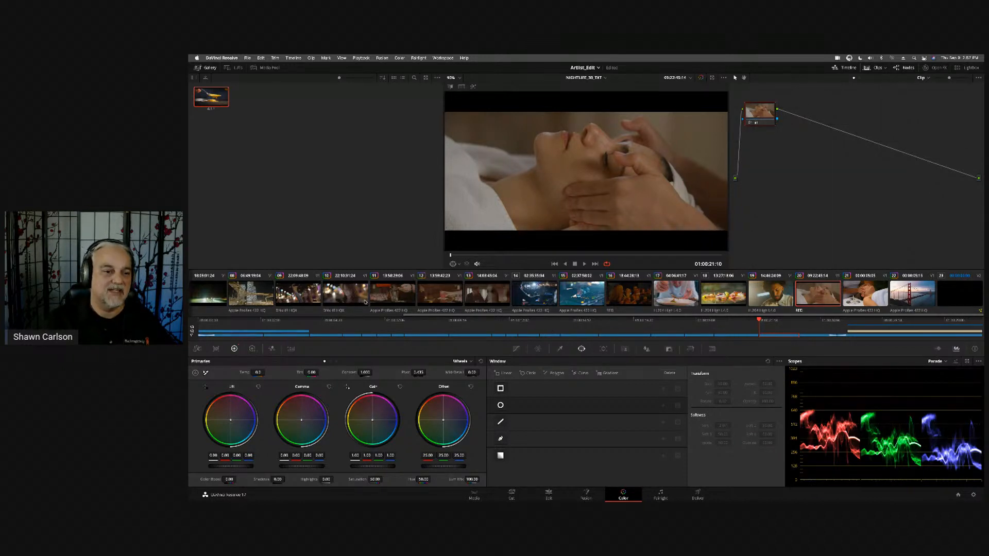
{"action": "left_click", "coordinate": [390, 294]}
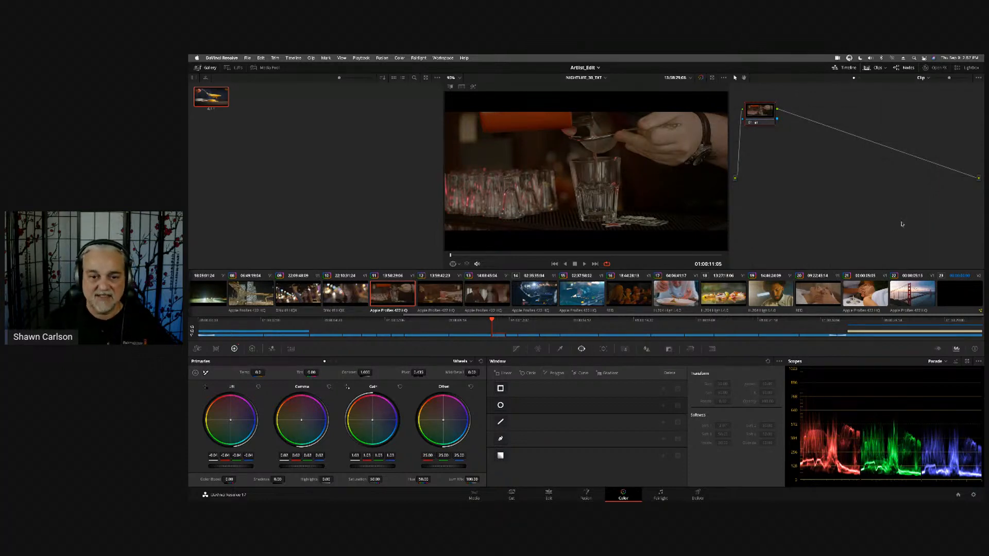
{"action": "left_click", "coordinate": [684, 297]}
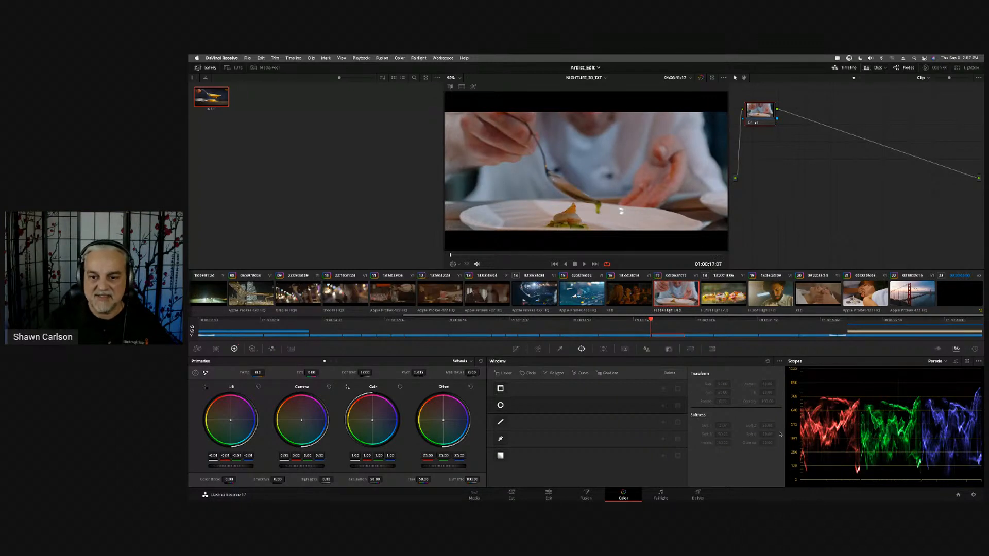
{"action": "left_click", "coordinate": [773, 285]}
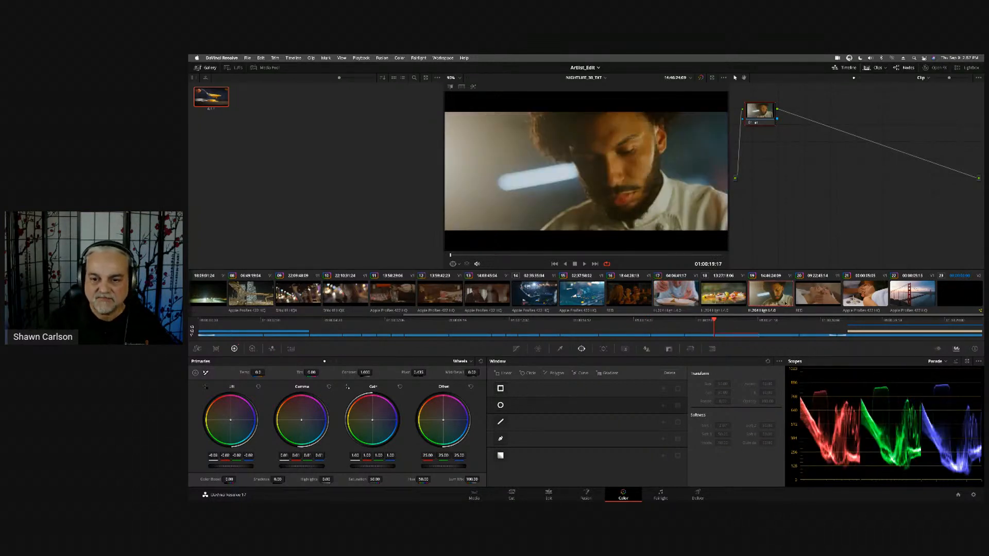
{"action": "right_click", "coordinate": [780, 296]}
{"action": "left_click", "coordinate": [775, 231]}
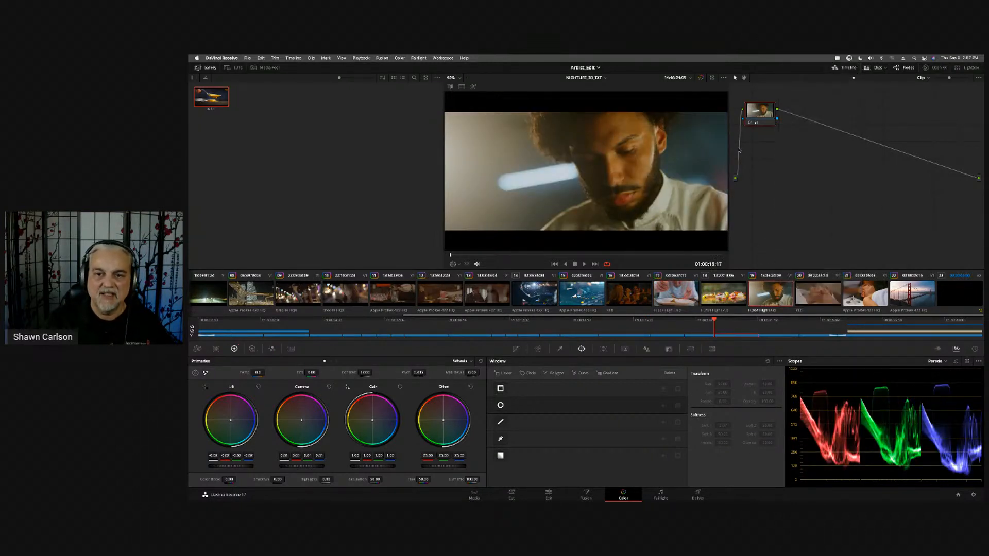
- Compare the chef clip and the facial massage clip with and without their grade by toggling each clip's node off and on
{"action": "left_click", "coordinate": [750, 123]}
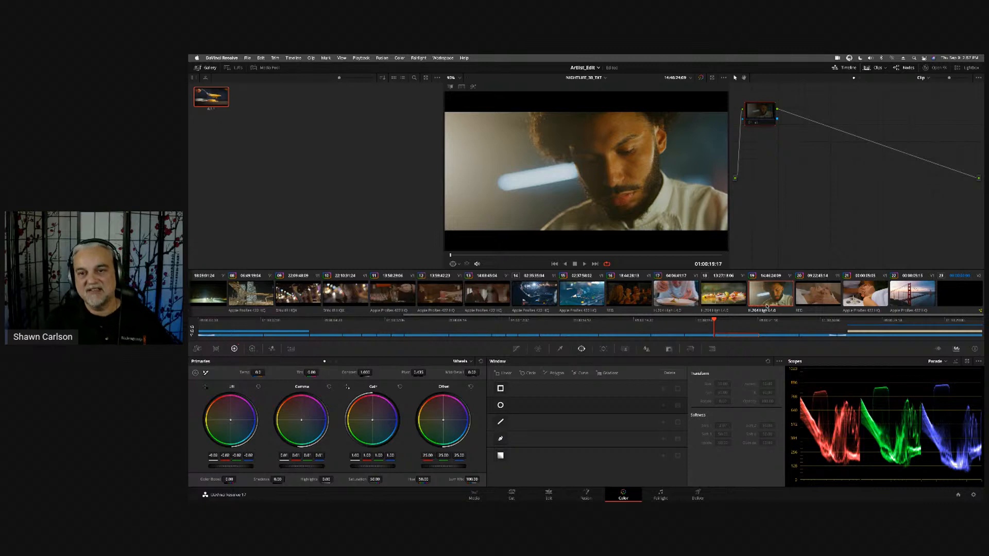
{"action": "left_click", "coordinate": [749, 123]}
{"action": "left_click", "coordinate": [822, 306]}
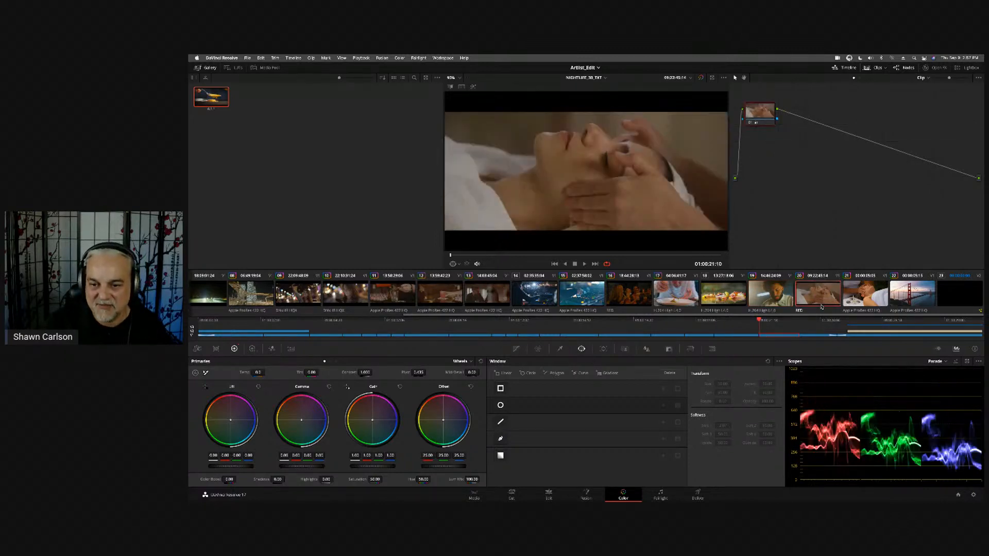
{"action": "left_click", "coordinate": [749, 124]}
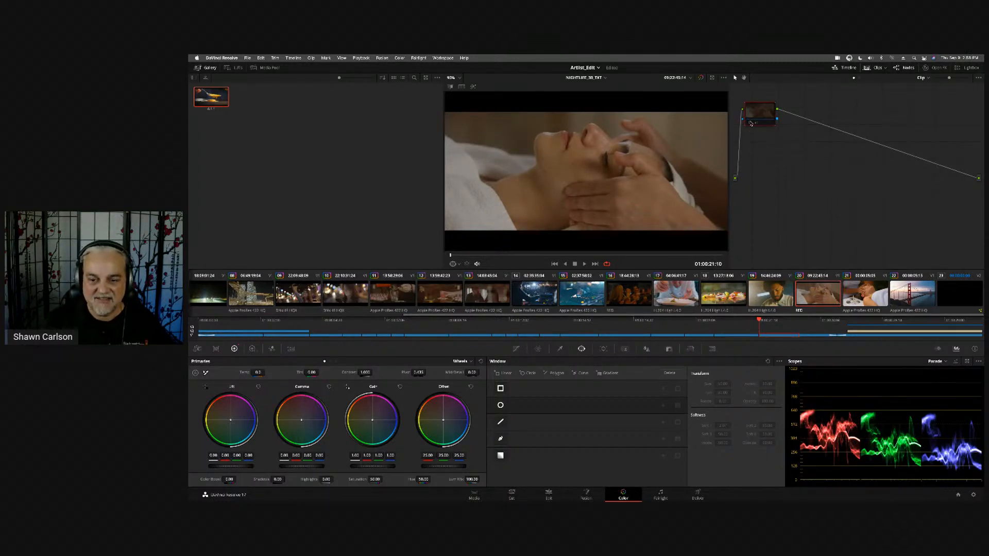
{"action": "left_click", "coordinate": [751, 124]}
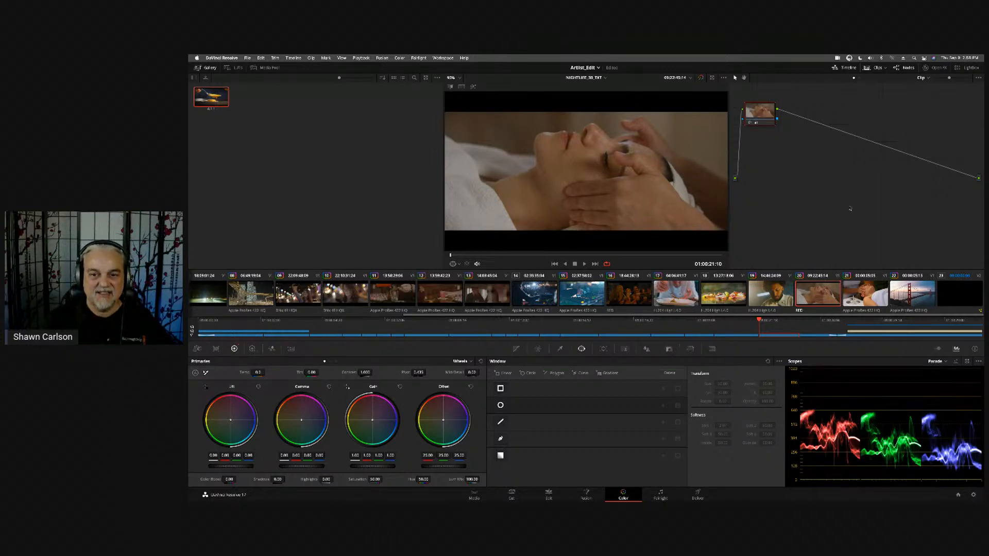
- View the spa clip, and compare the clip of the woman with the phone with its node disabled and enabled
{"action": "left_click", "coordinate": [861, 295]}
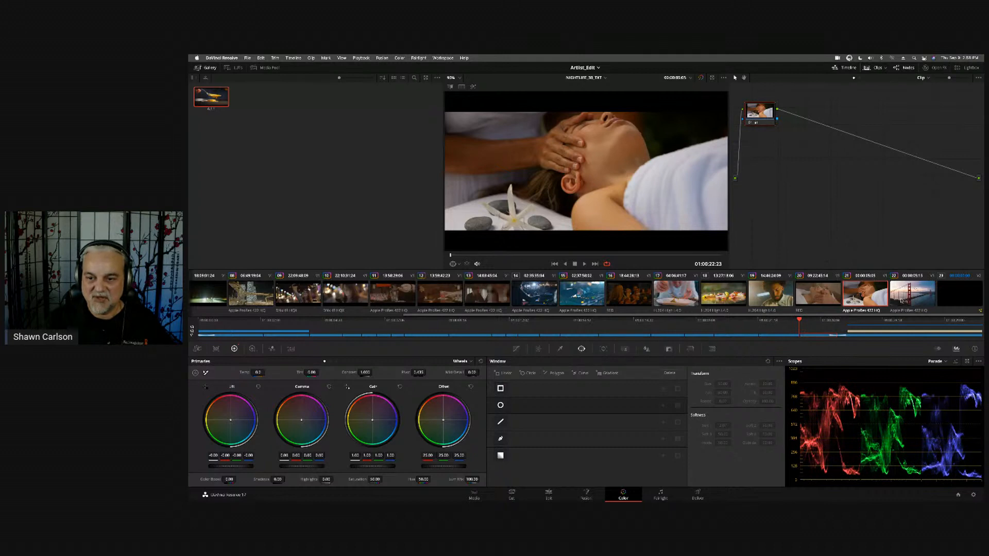
{"action": "left_click", "coordinate": [353, 303]}
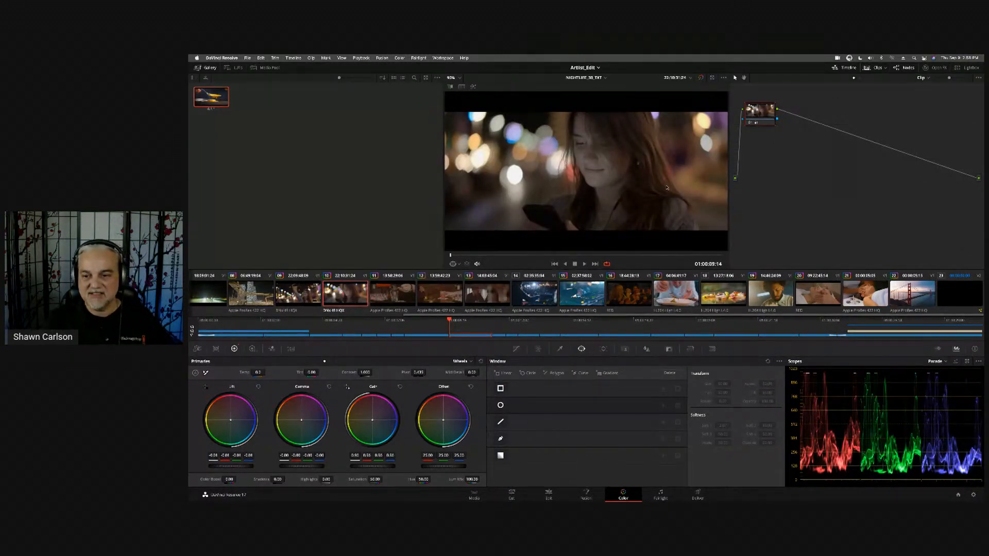
{"action": "left_click", "coordinate": [750, 124]}
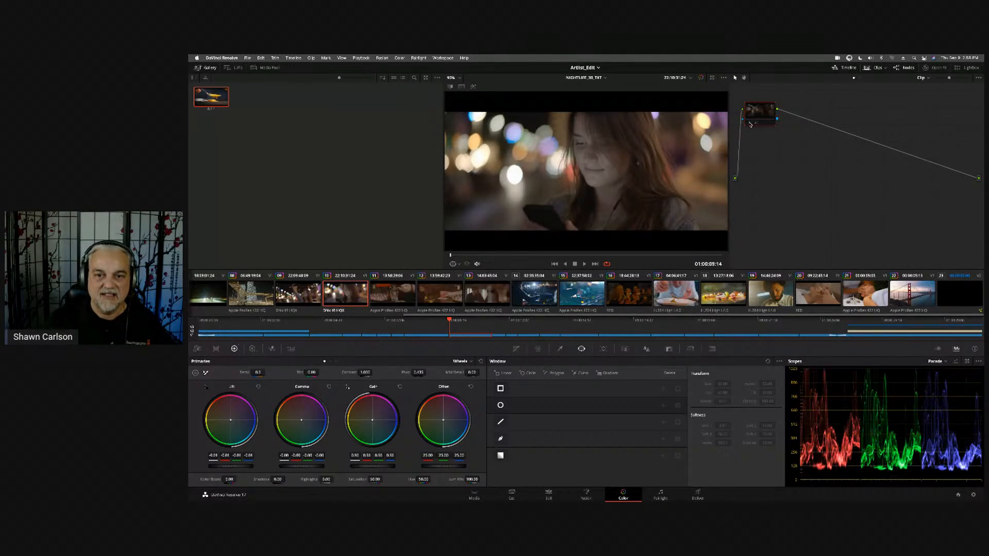
{"action": "left_click", "coordinate": [750, 124]}
{"action": "left_click", "coordinate": [750, 123]}
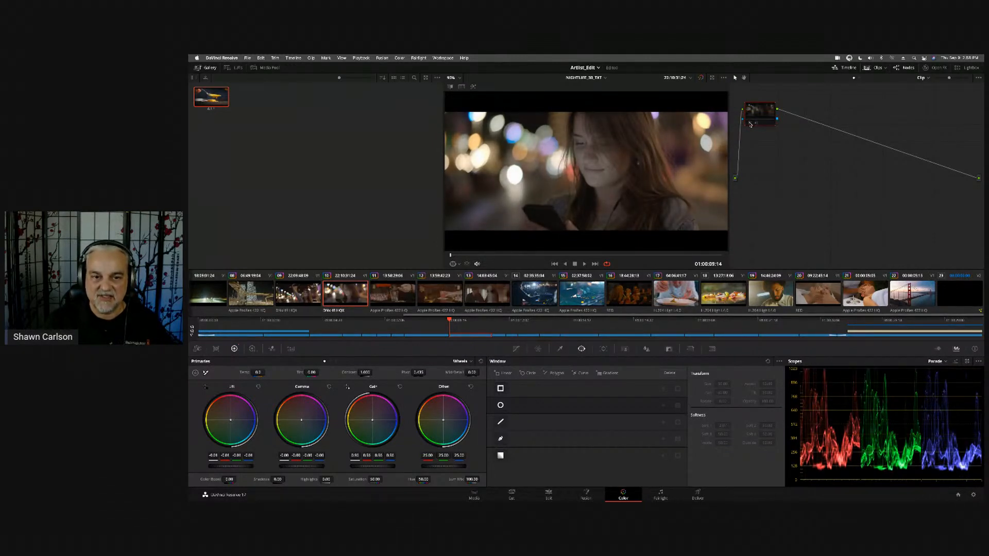
{"action": "left_click", "coordinate": [750, 123]}
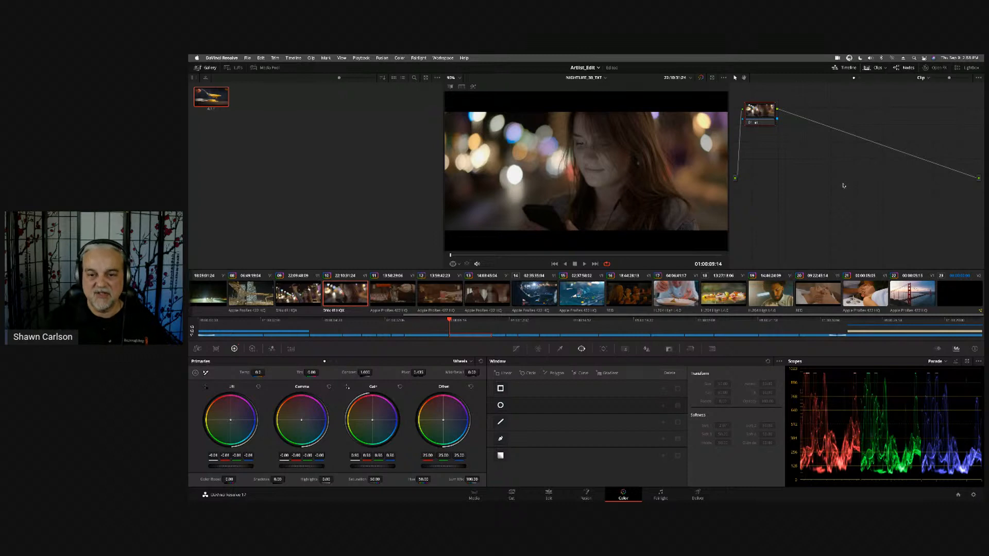
- Examine the Input Color Space options for the clip of the woman with the phone, leaving the setting as is
{"action": "right_click", "coordinate": [341, 295]}
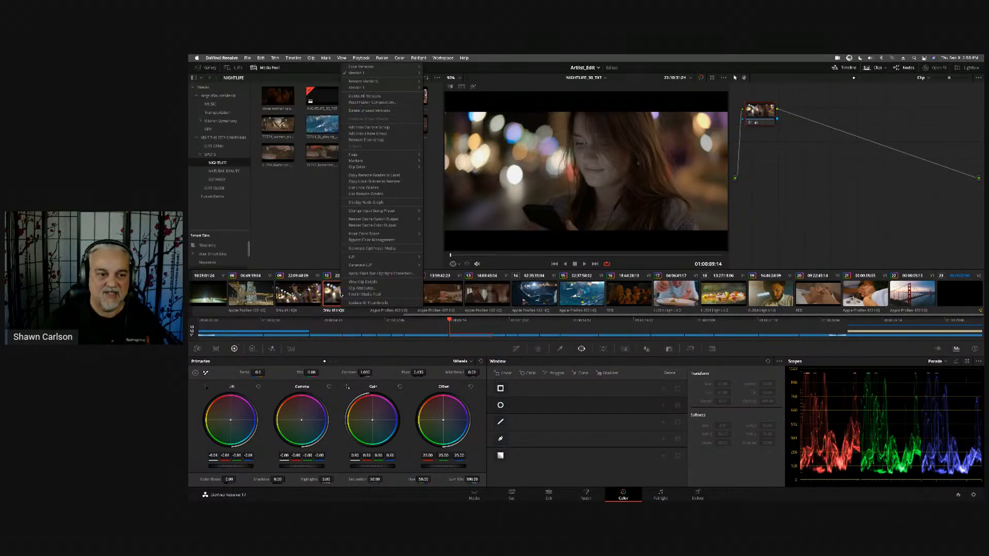
{"action": "mouse_move", "coordinate": [368, 236]}
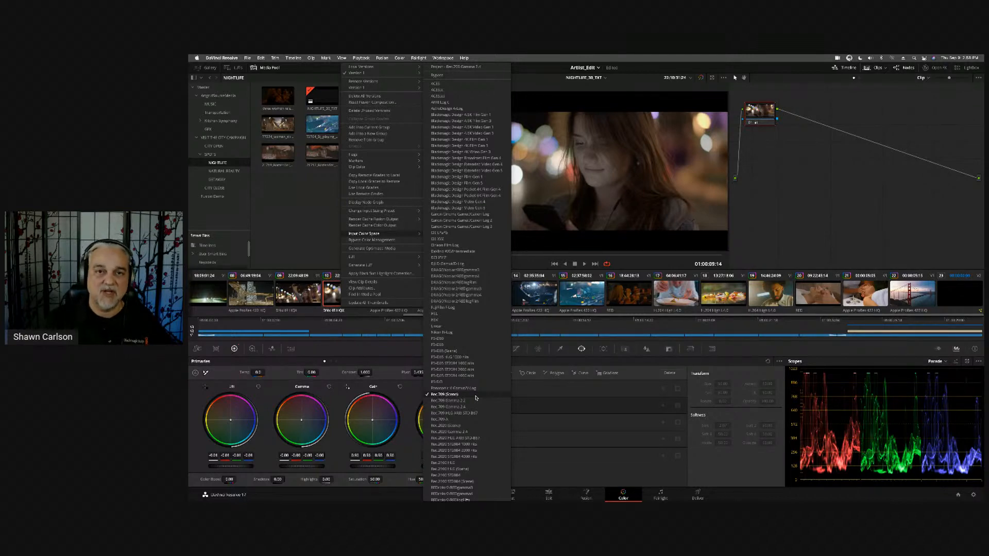
{"action": "left_click", "coordinate": [858, 202]}
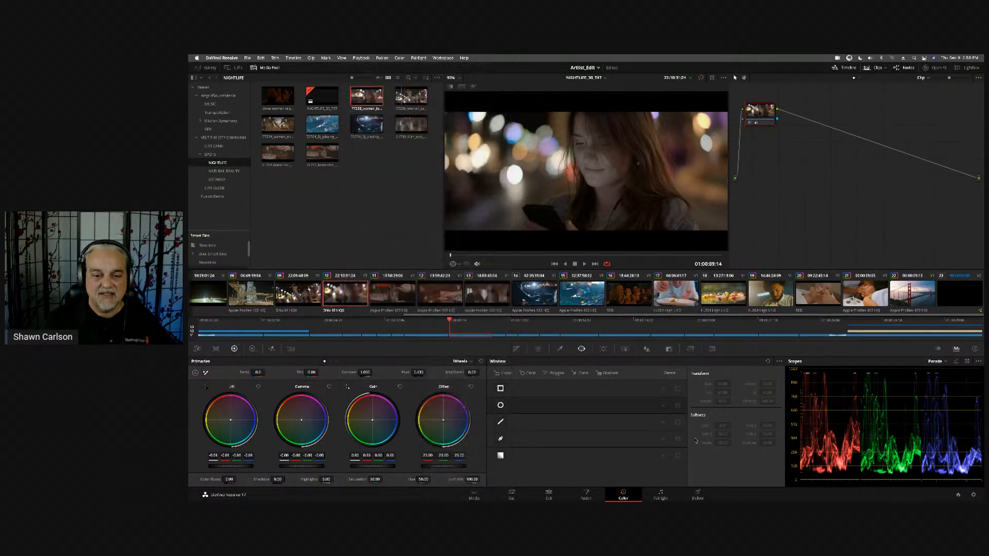
- Switch to the Deliver page and go to the title clip at the start of the timeline
{"action": "left_click", "coordinate": [701, 495]}
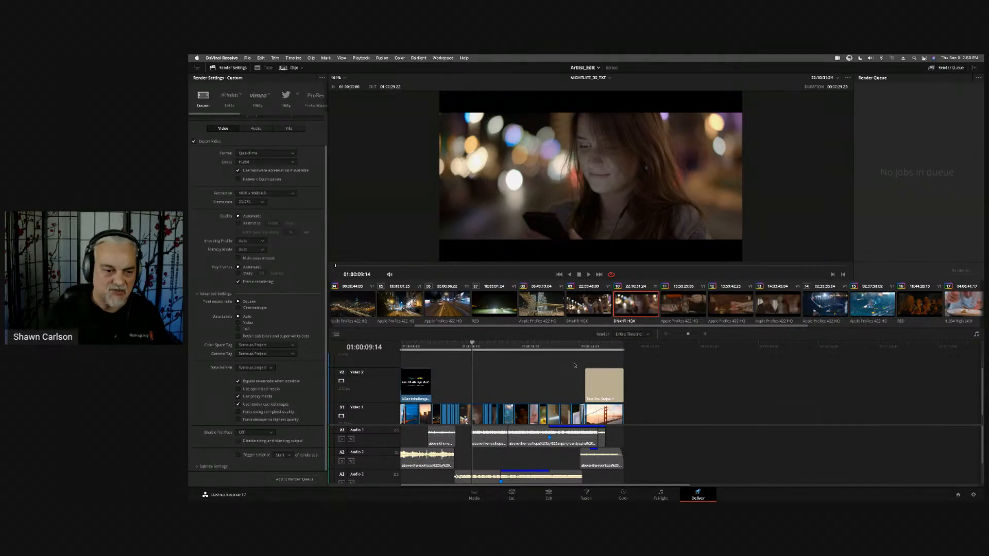
{"action": "left_click_drag", "start_coordinate": [426, 326], "coordinate": [340, 326]}
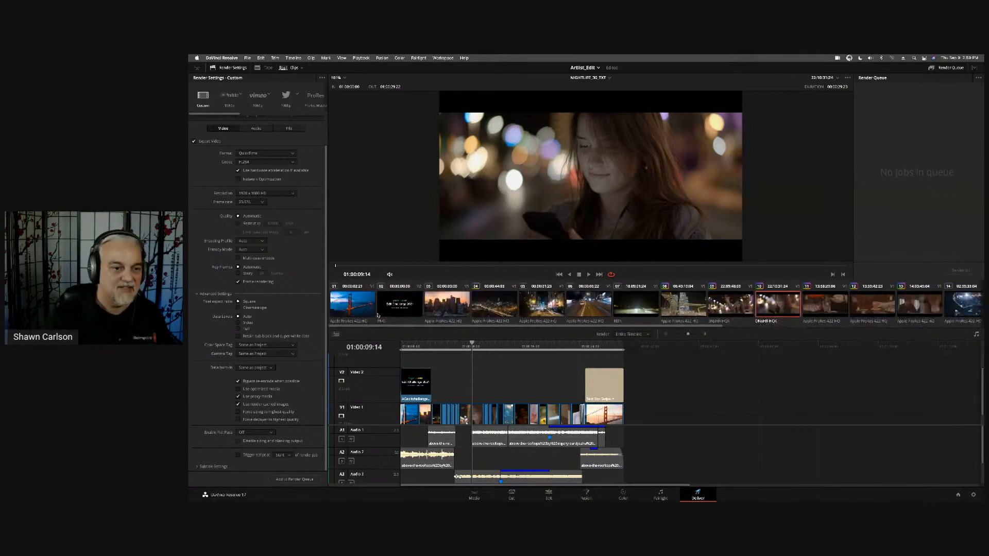
{"action": "left_click", "coordinate": [397, 309]}
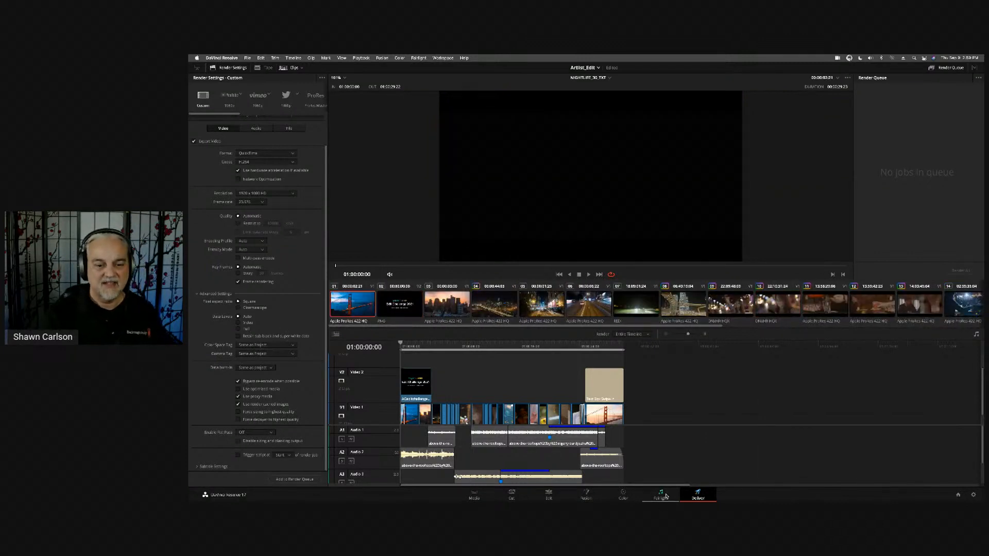
- Switch to the Edit page and compare the Edit Challenge 2021 title over the city skyline and Golden Gate Bridge shots
{"action": "left_click", "coordinate": [549, 495]}
{"action": "left_click", "coordinate": [458, 311]}
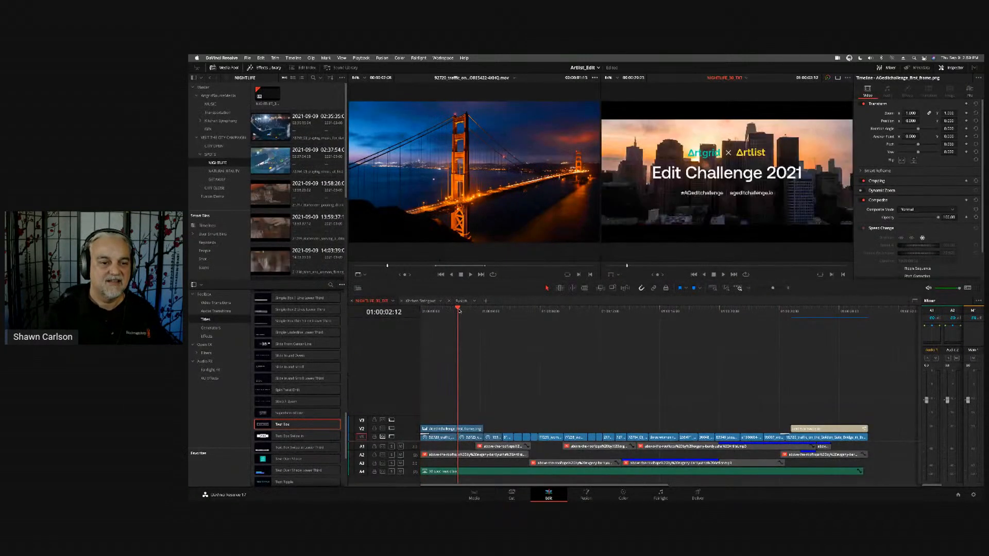
{"action": "left_click", "coordinate": [449, 312]}
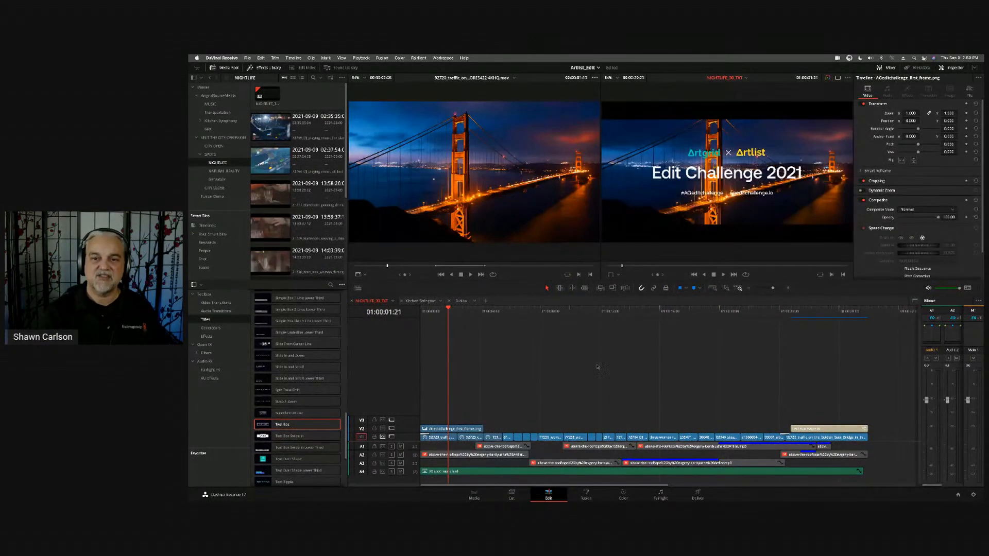
{"action": "left_click", "coordinate": [458, 311]}
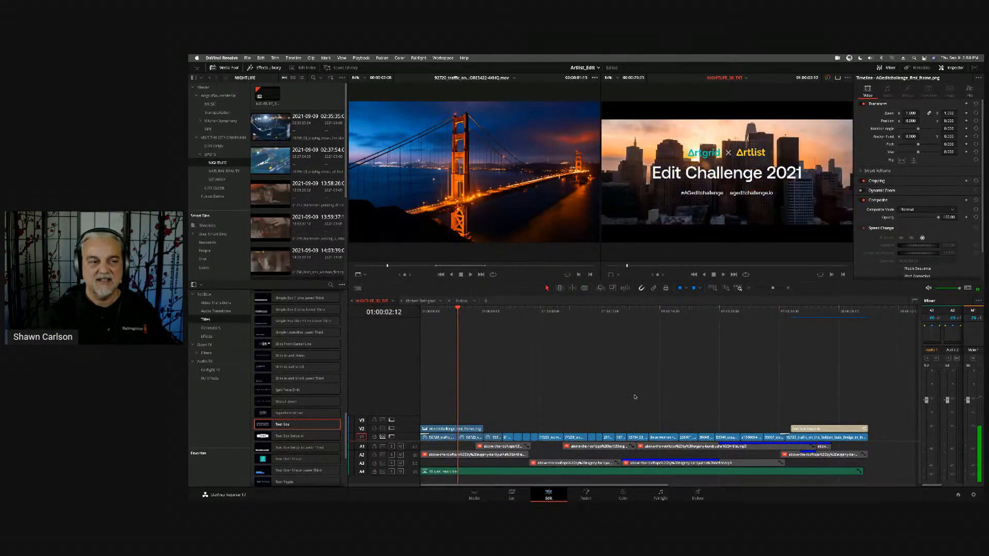